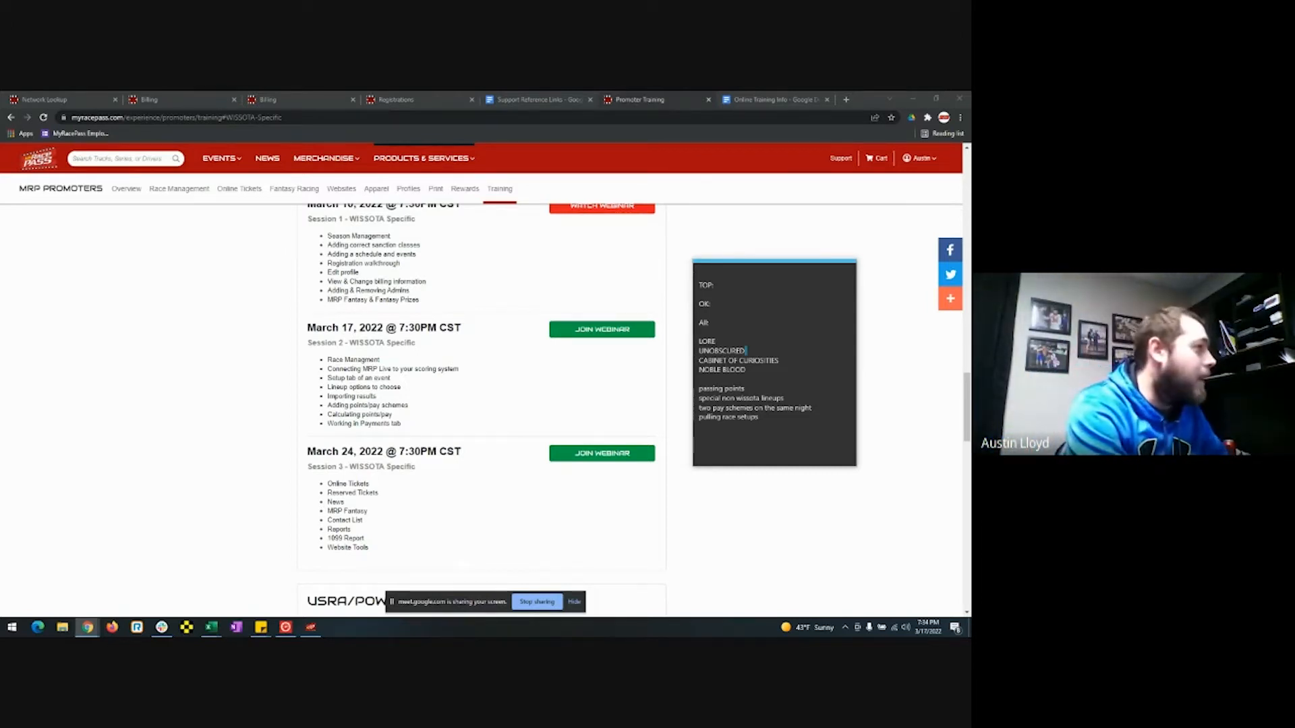
Bring the 4/8/2022 Race Setup window forward to show the Sport Compact pill and transponder options.
{"action": "left_click_drag", "start_coordinate": [969, 290], "coordinate": [758, 92]}
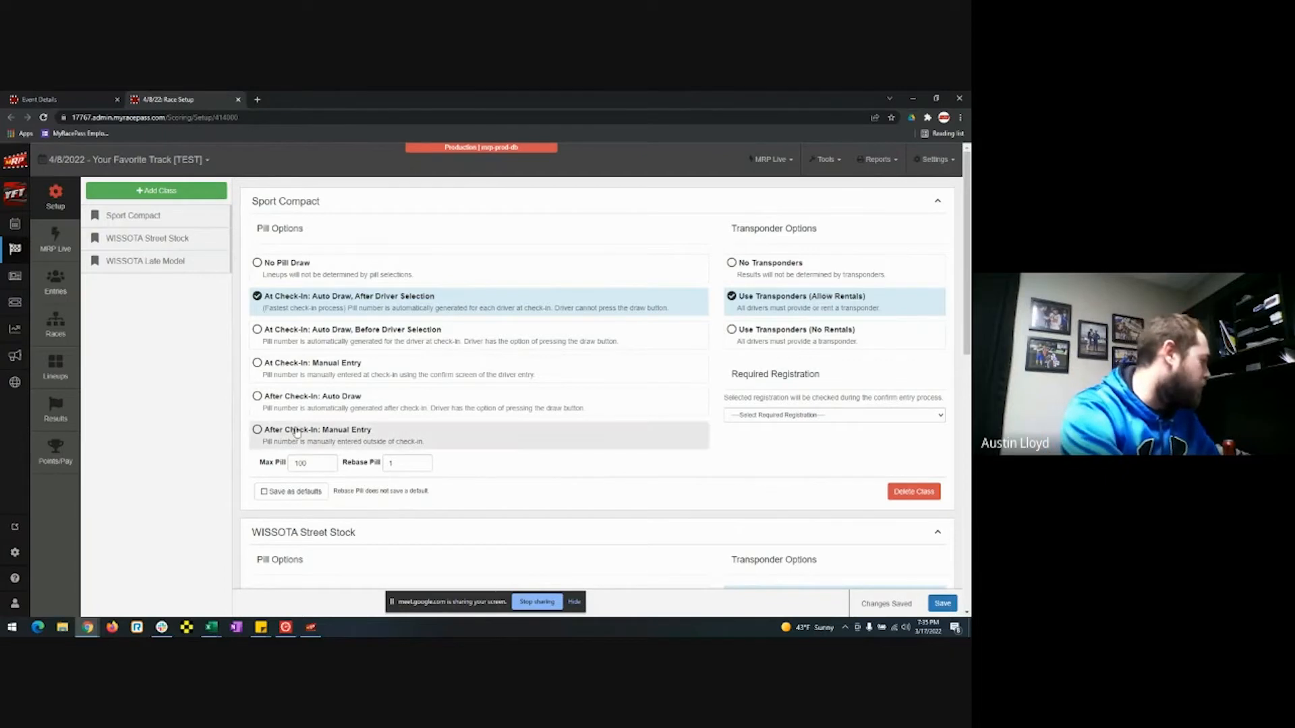
{"action": "mouse_move", "coordinate": [310, 629]}
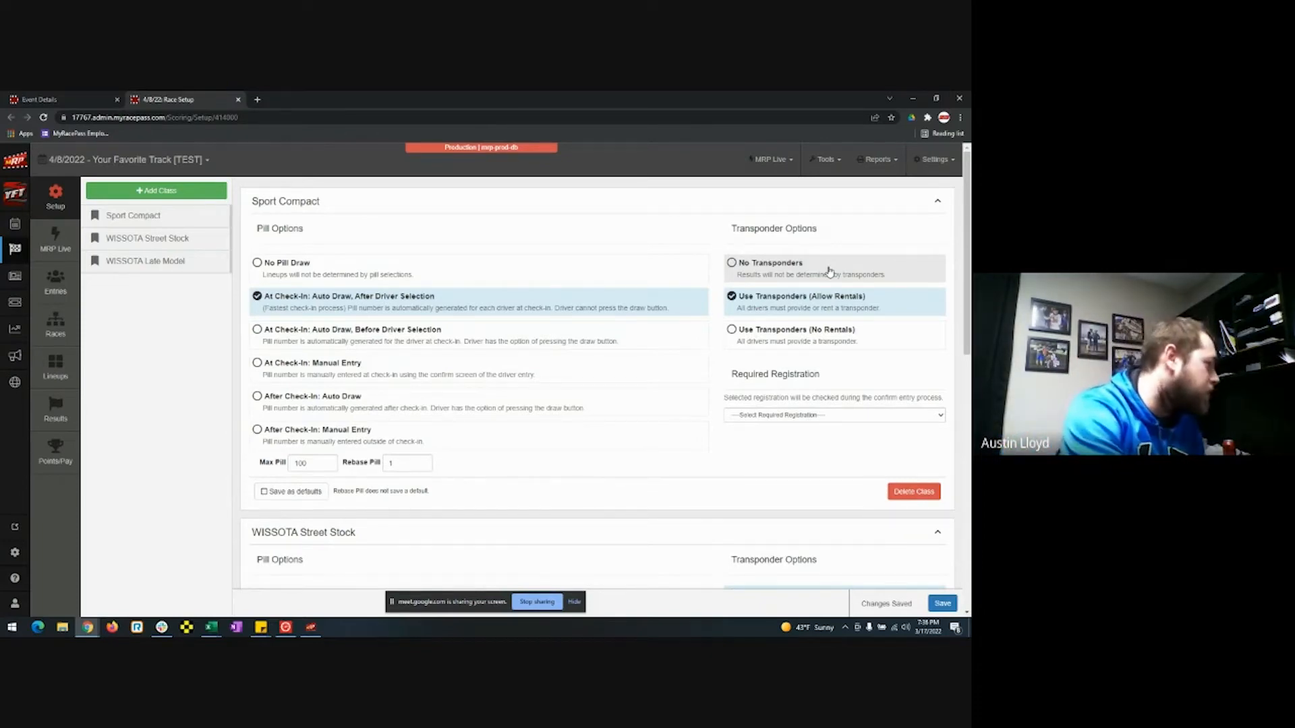
{"action": "scroll", "coordinate": [607, 415], "scroll_direction": "down", "scroll_amount": 6}
{"action": "scroll", "coordinate": [553, 447], "scroll_direction": "down", "scroll_amount": 4}
{"action": "scroll", "coordinate": [565, 442], "scroll_direction": "up", "scroll_amount": 10}
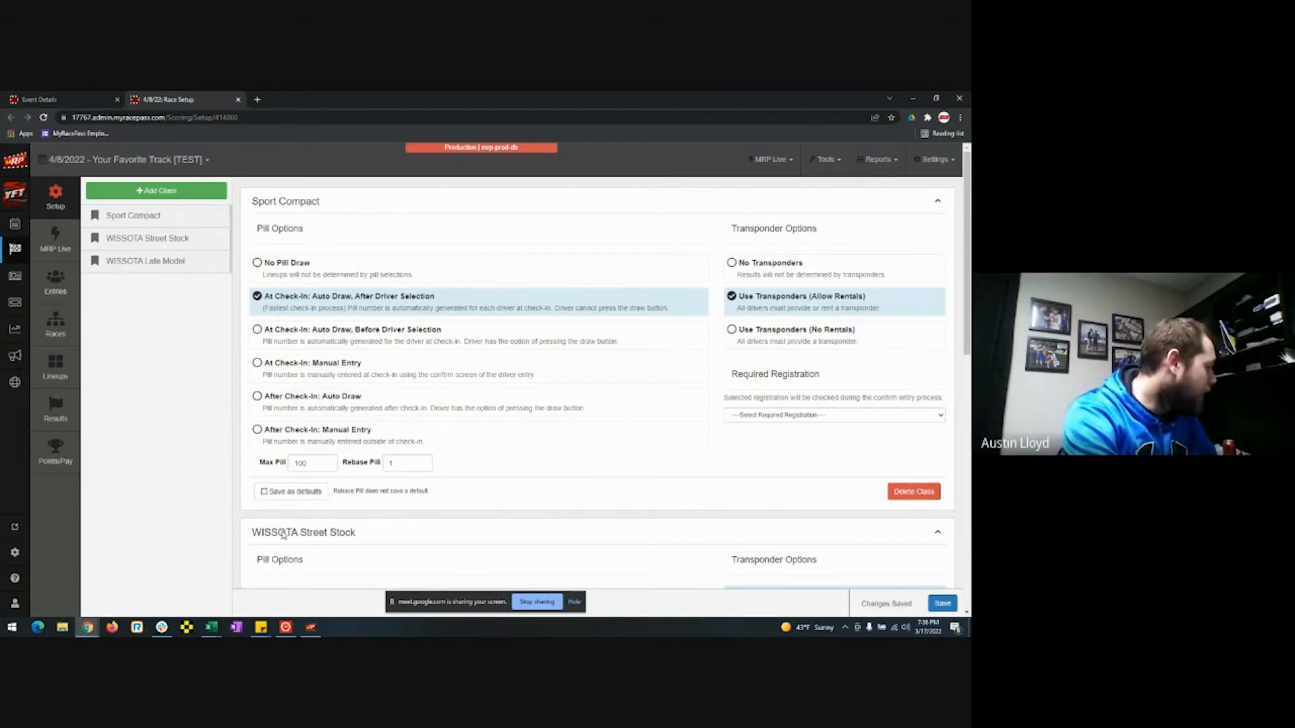
{"action": "left_click", "coordinate": [64, 290]}
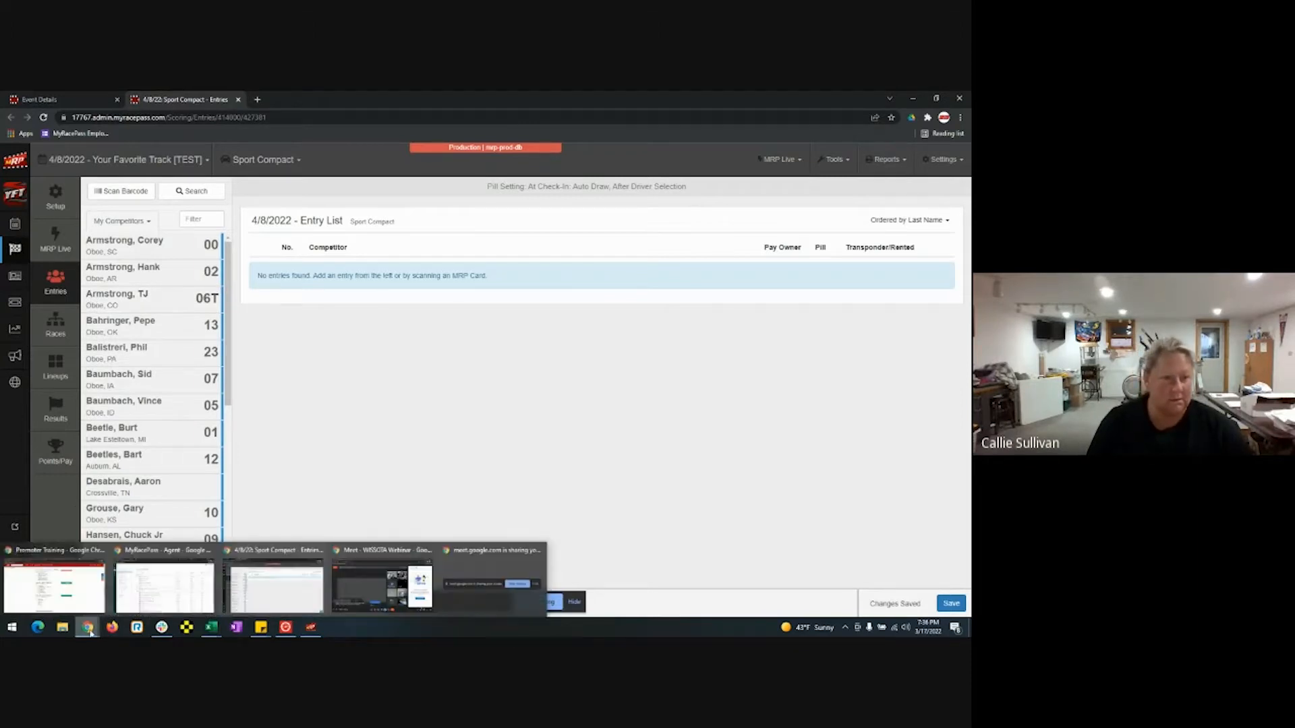
{"action": "left_click", "coordinate": [49, 215]}
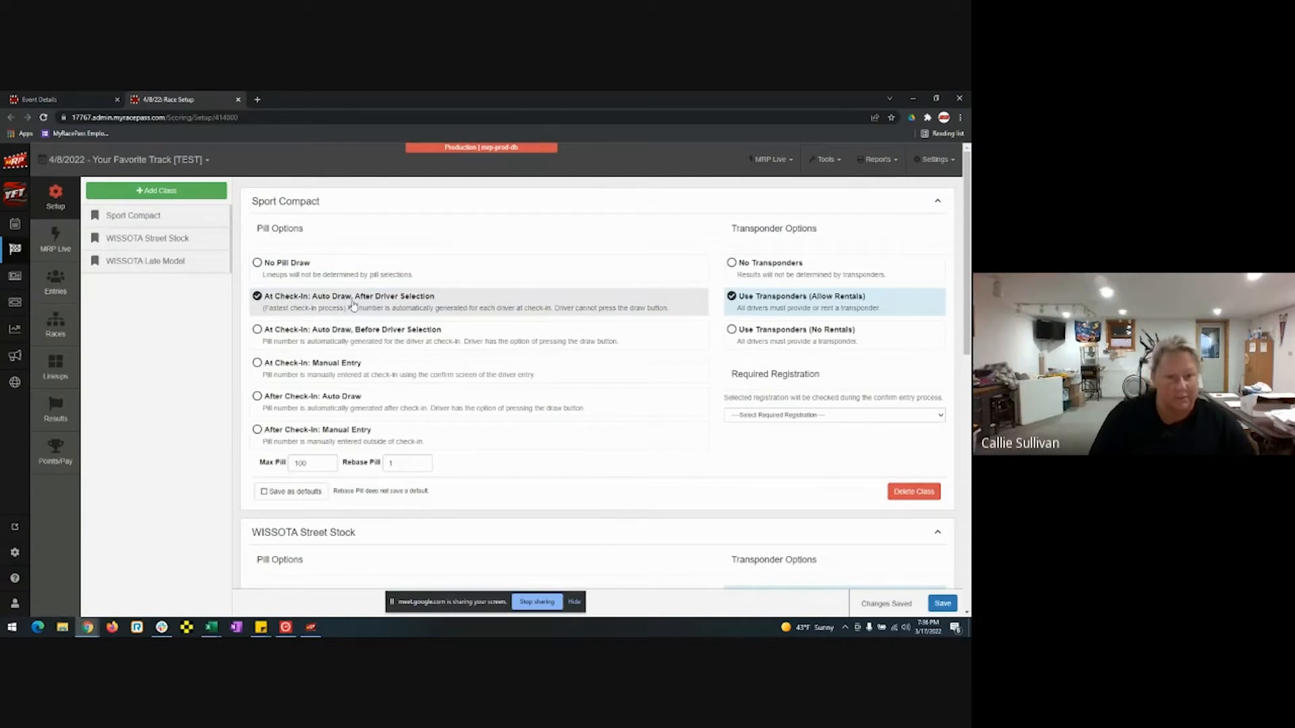
{"action": "mouse_move", "coordinate": [96, 629]}
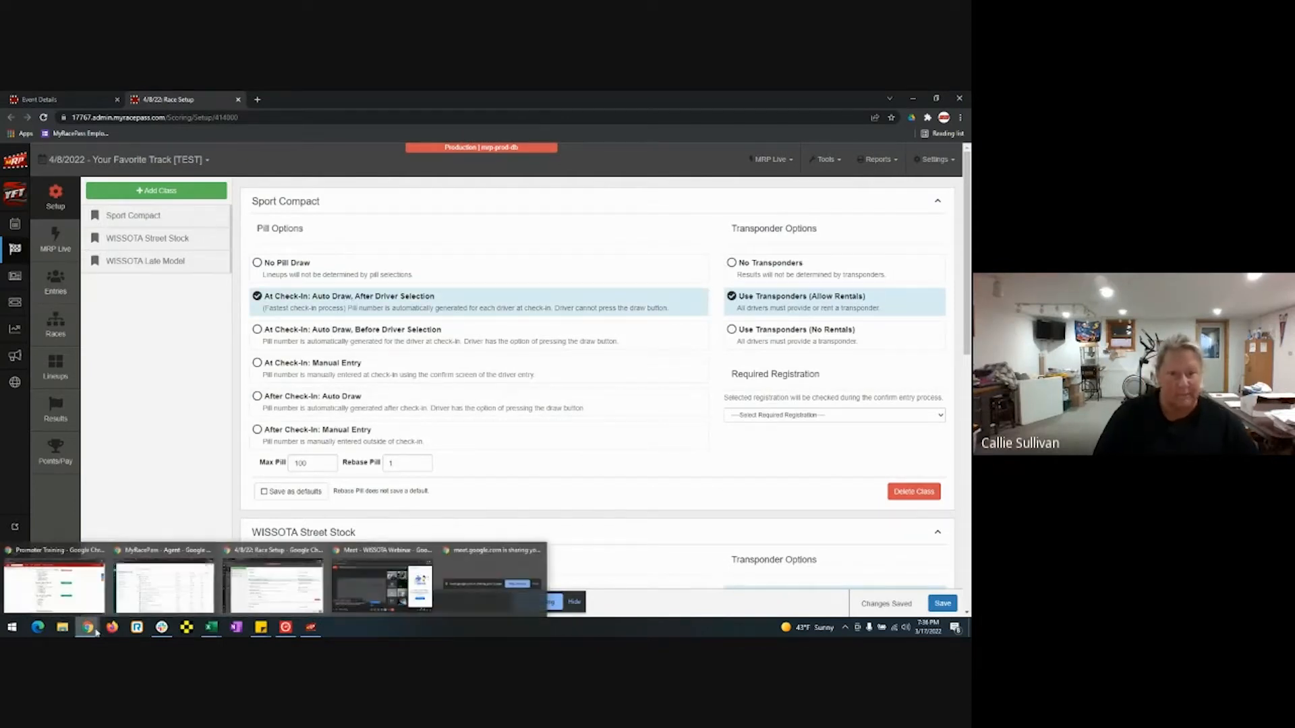
{"action": "left_click", "coordinate": [80, 595]}
{"action": "left_click_drag", "start_coordinate": [858, 99], "coordinate": [969, 178]}
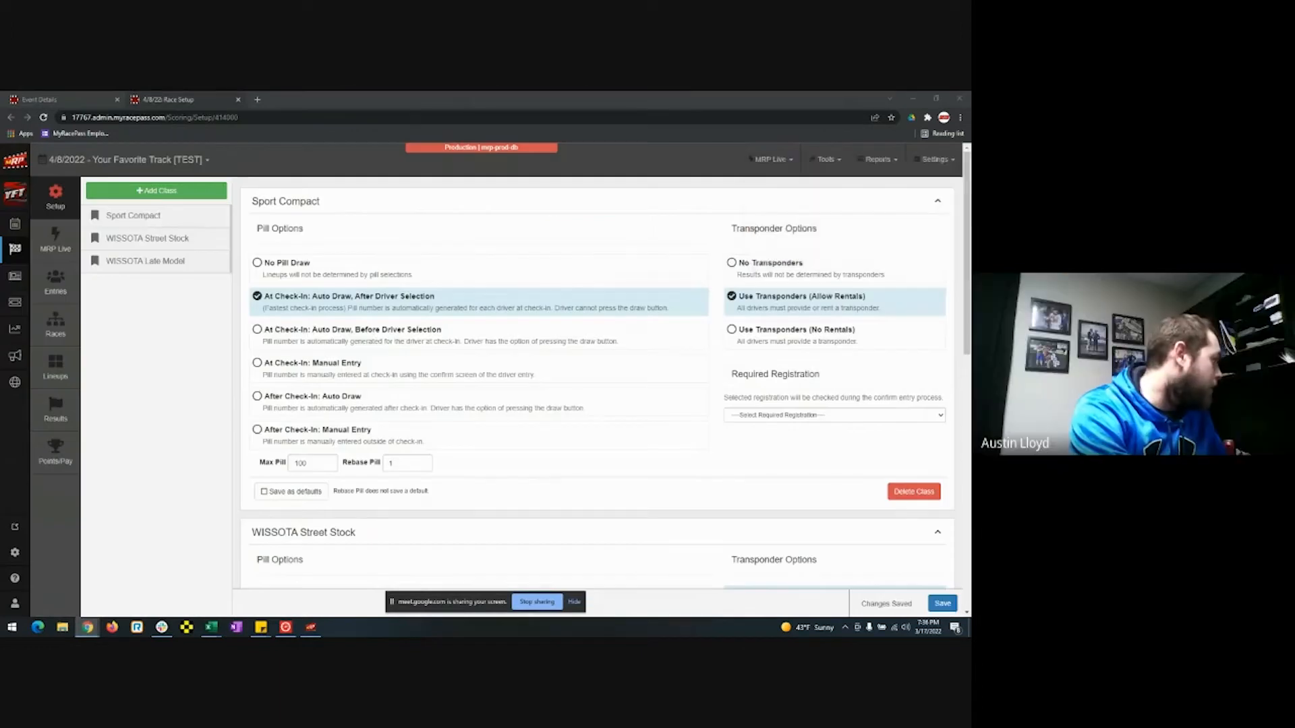
Save Sport Compact pills as 'At Check-In: Auto Draw, Before Driver Selection' and open its entry list.
{"action": "left_click", "coordinate": [405, 339]}
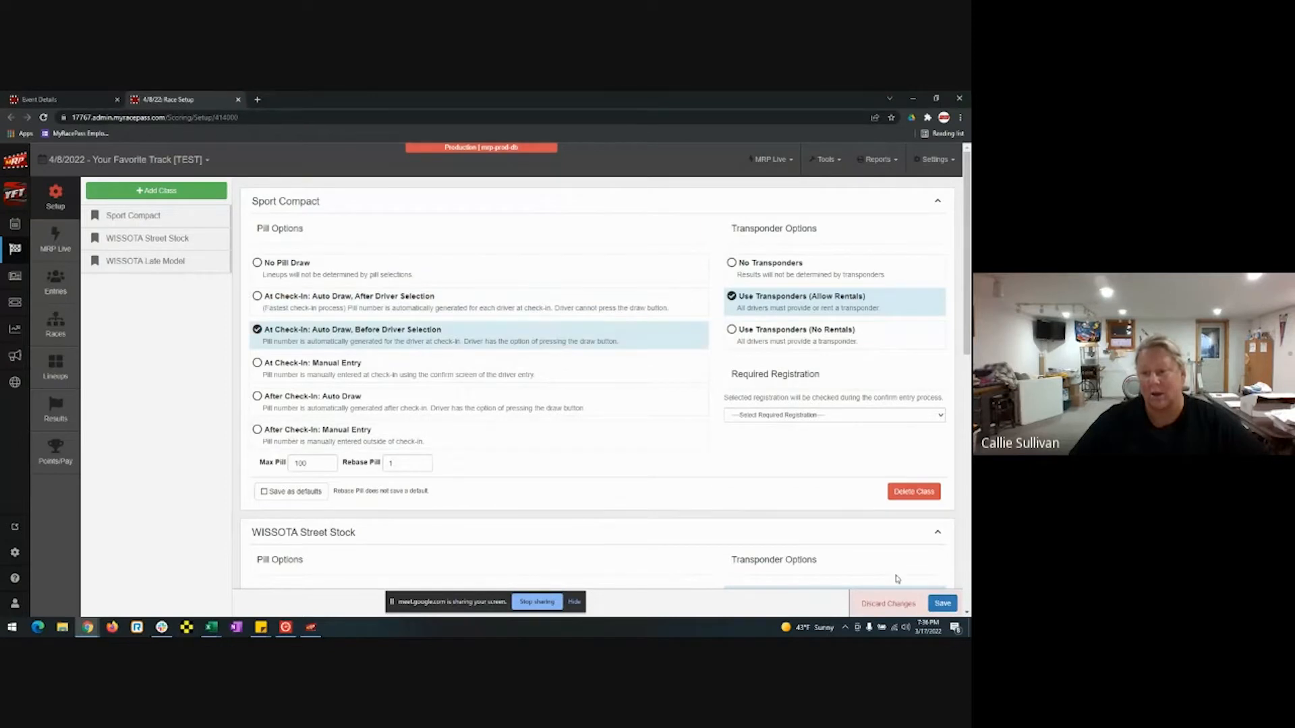
{"action": "left_click", "coordinate": [939, 605]}
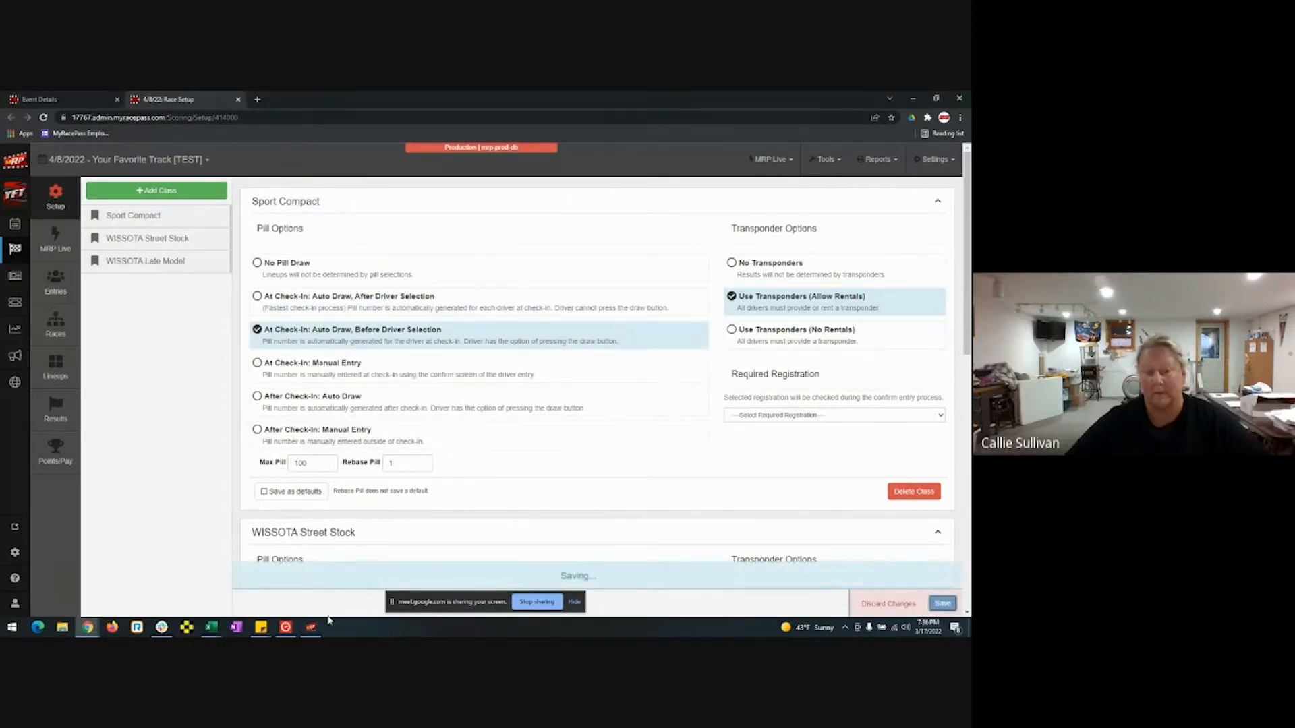
{"action": "mouse_move", "coordinate": [286, 629]}
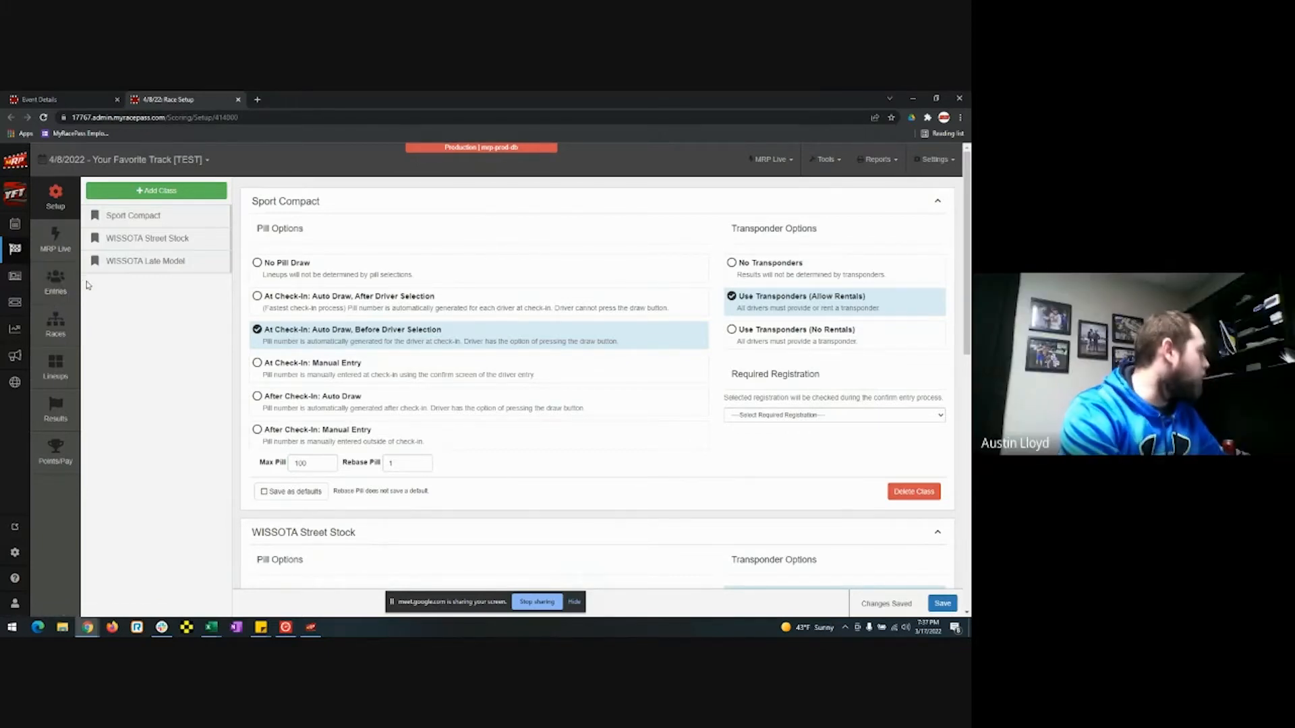
{"action": "left_click", "coordinate": [60, 286]}
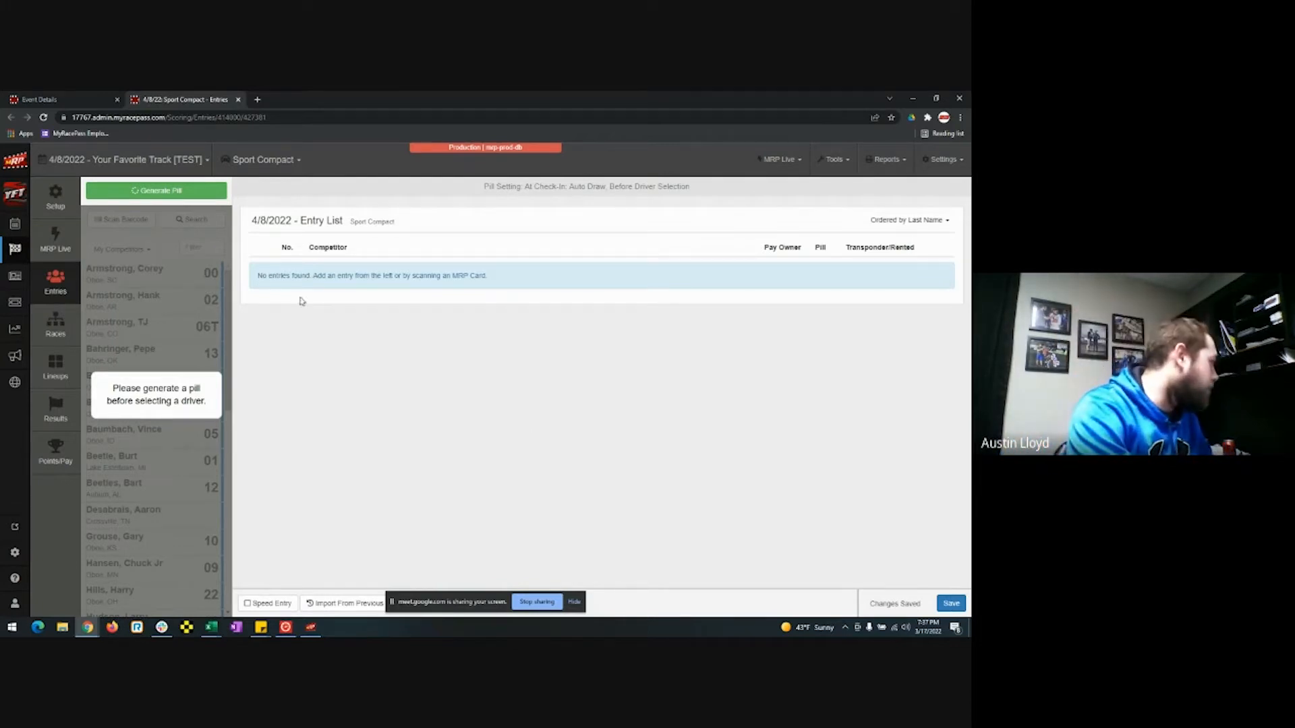
Generate and draw a Sport Compact pill, getting 77, then close the Pill Draw window.
{"action": "left_click", "coordinate": [159, 192]}
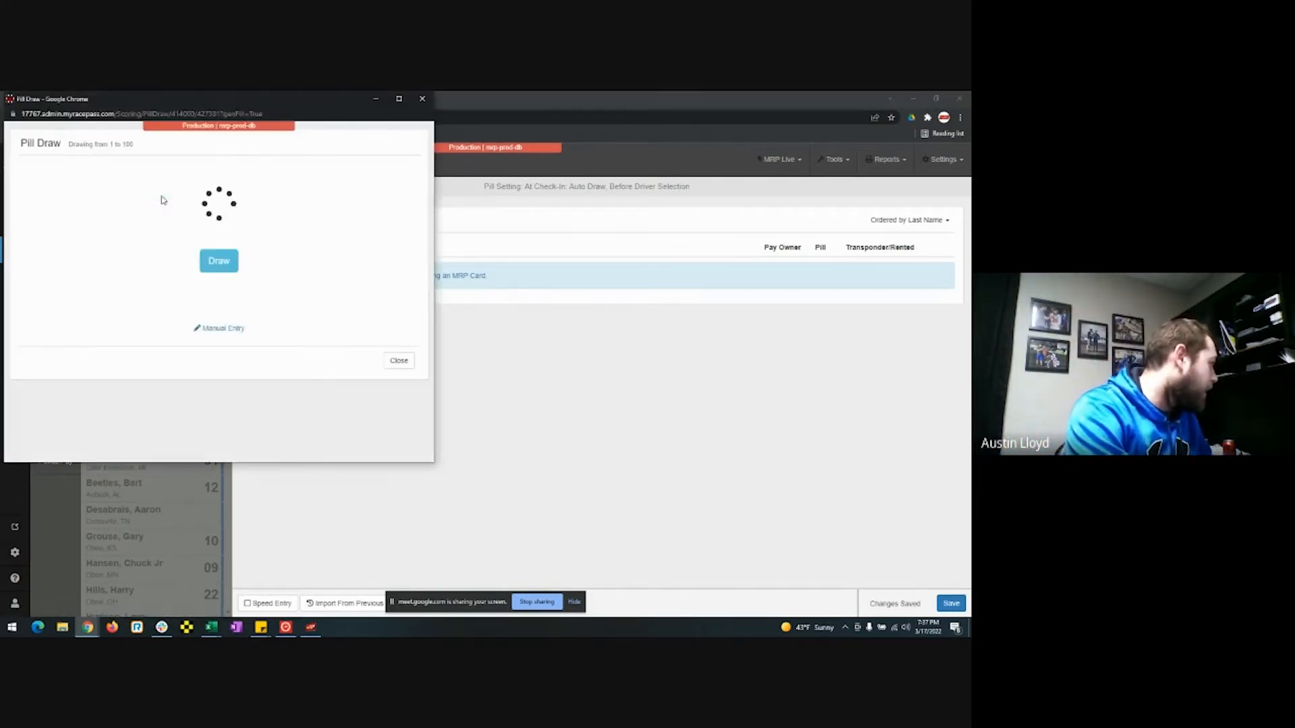
{"action": "left_click", "coordinate": [223, 275]}
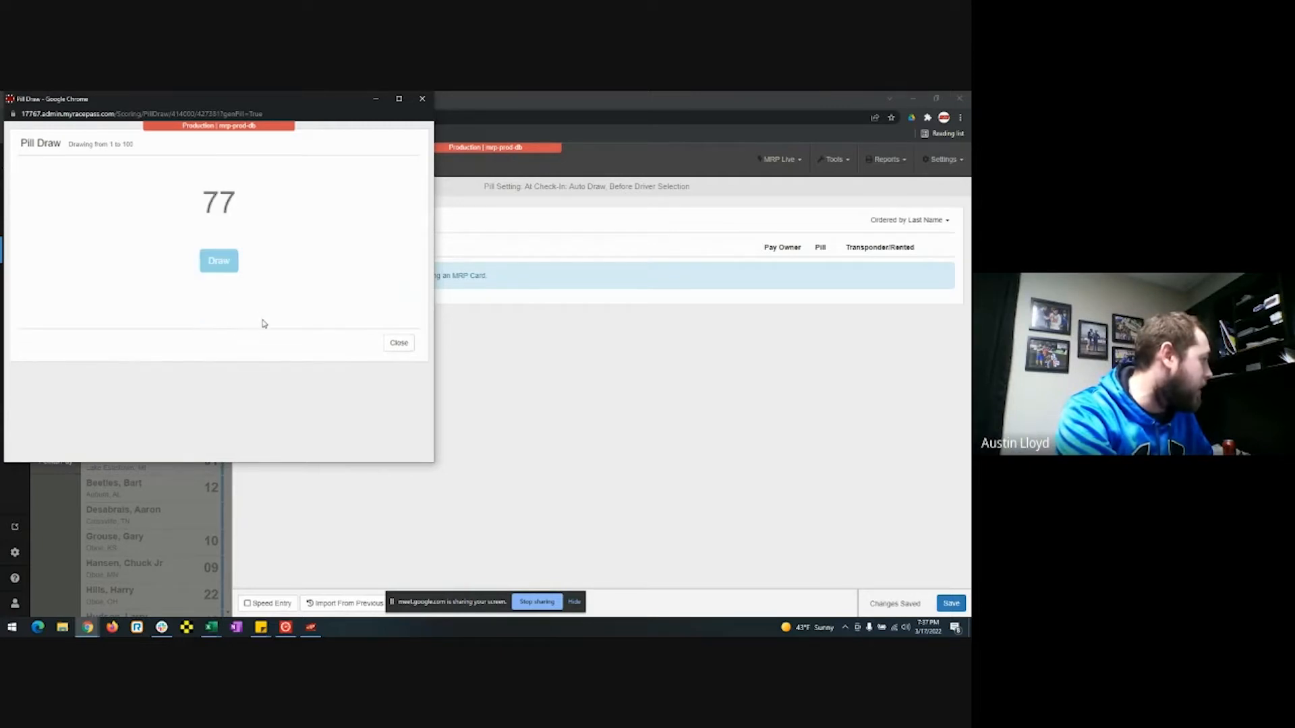
{"action": "left_click", "coordinate": [399, 343]}
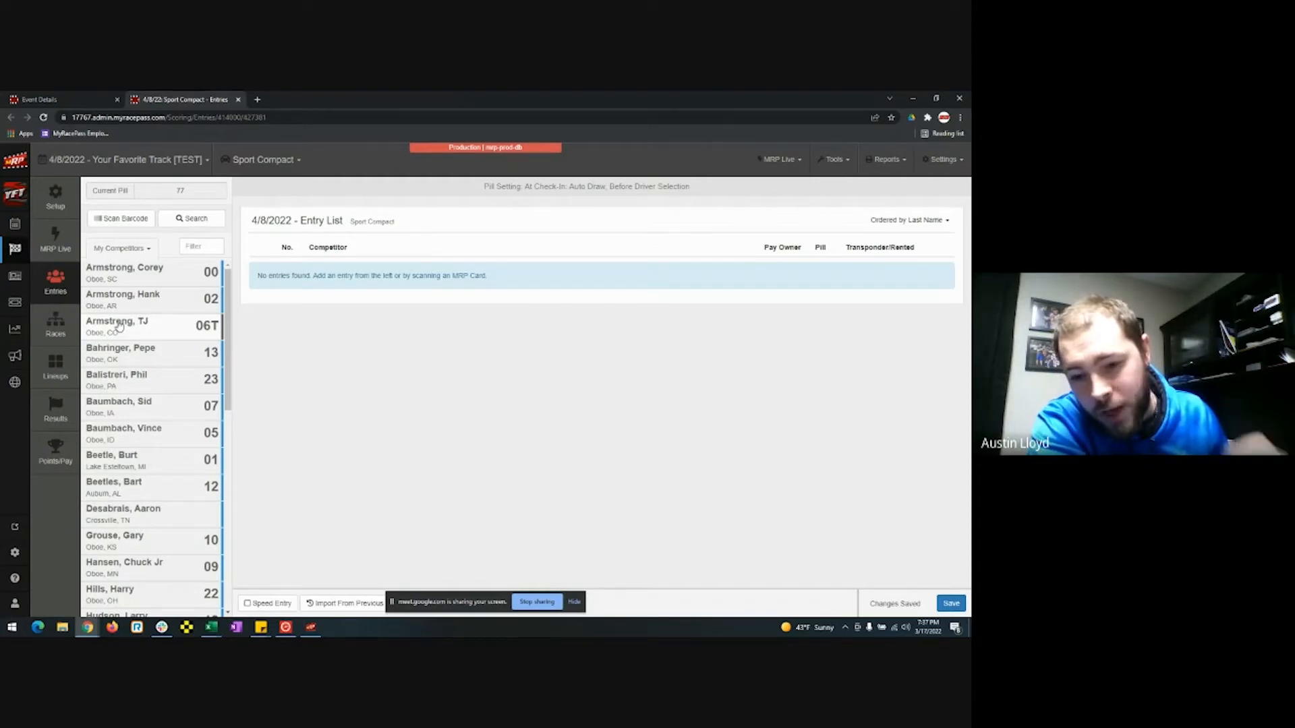
Check the Pre Entries competitor filter, switch back to My Competitors, then bring Promoter Training forward.
{"action": "left_click", "coordinate": [132, 250]}
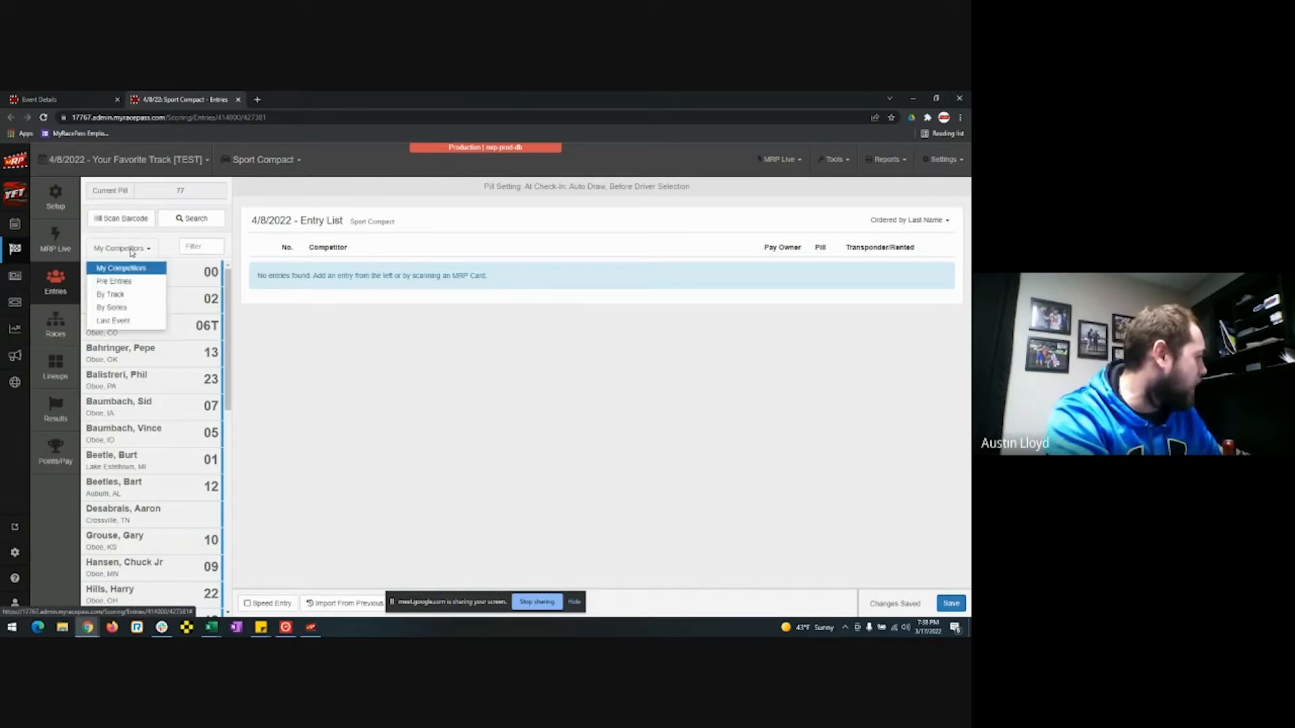
{"action": "left_click", "coordinate": [138, 282]}
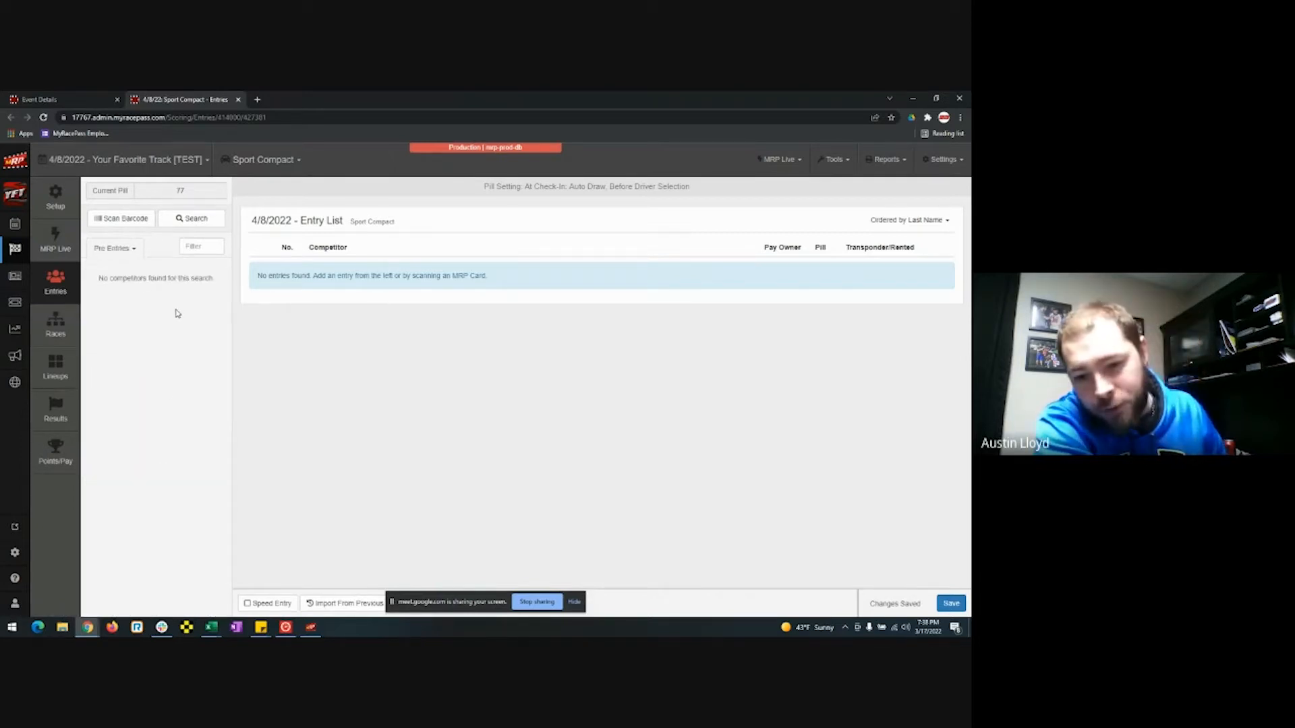
{"action": "left_click", "coordinate": [133, 254]}
{"action": "left_click", "coordinate": [129, 268]}
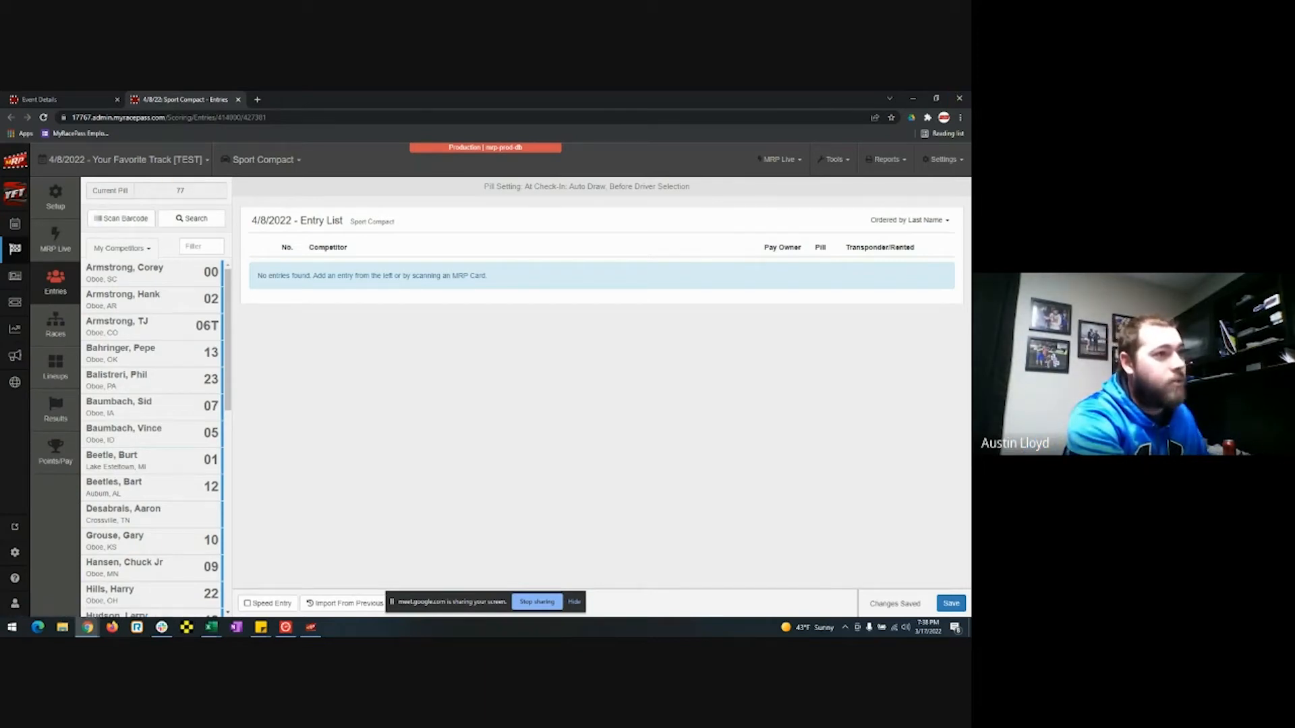
{"action": "left_click_drag", "start_coordinate": [970, 135], "coordinate": [644, 93]}
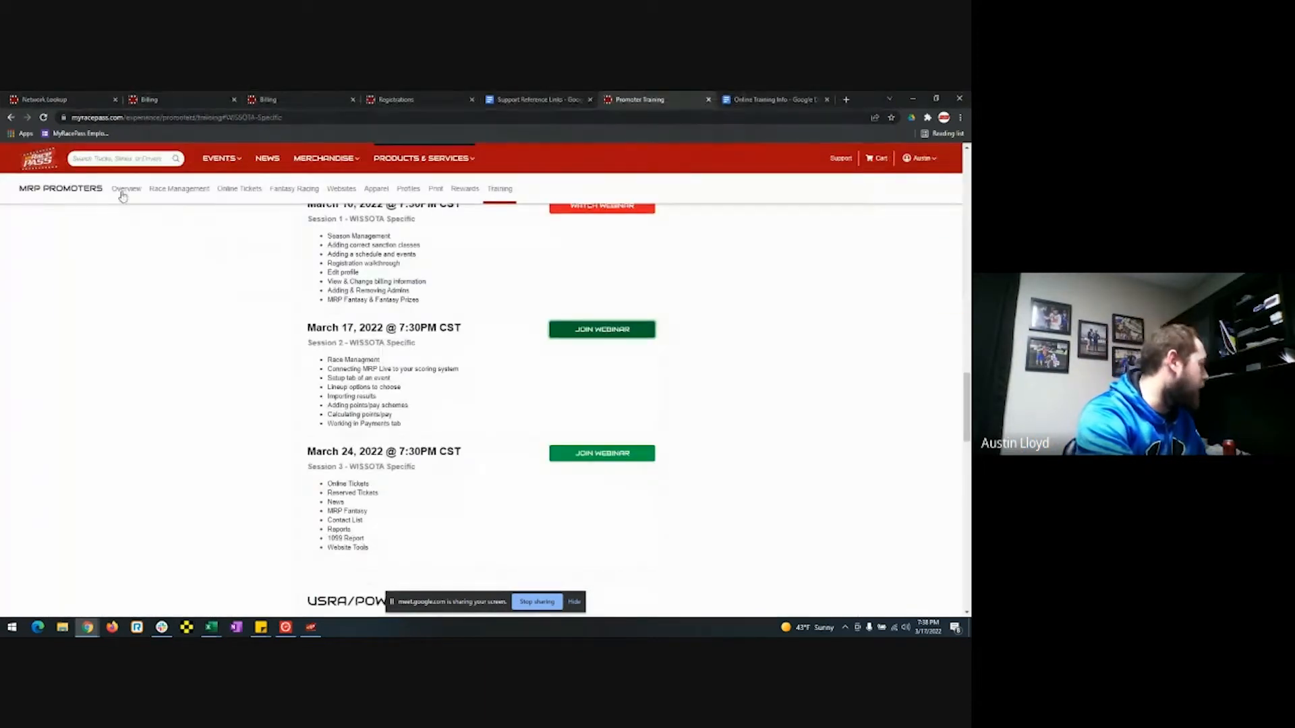
Search the public site for the driver, open their profile, then move that window aside.
{"action": "left_click", "coordinate": [121, 158]}
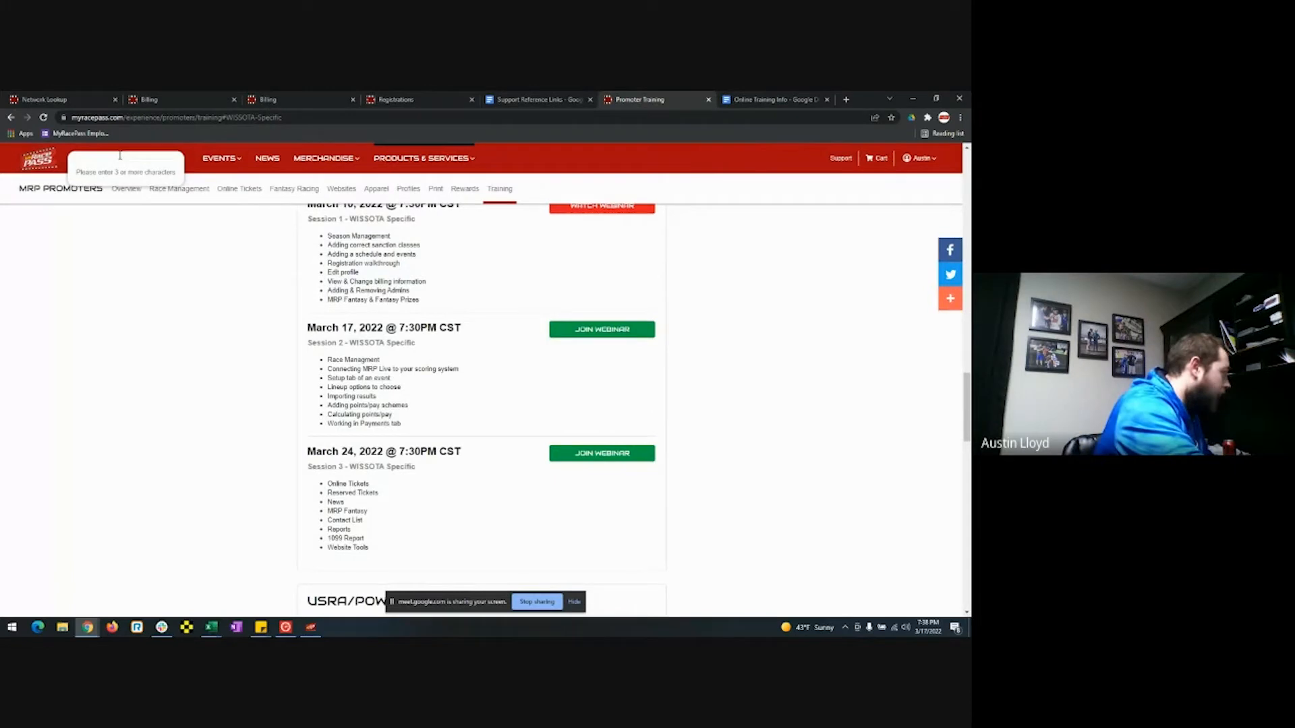
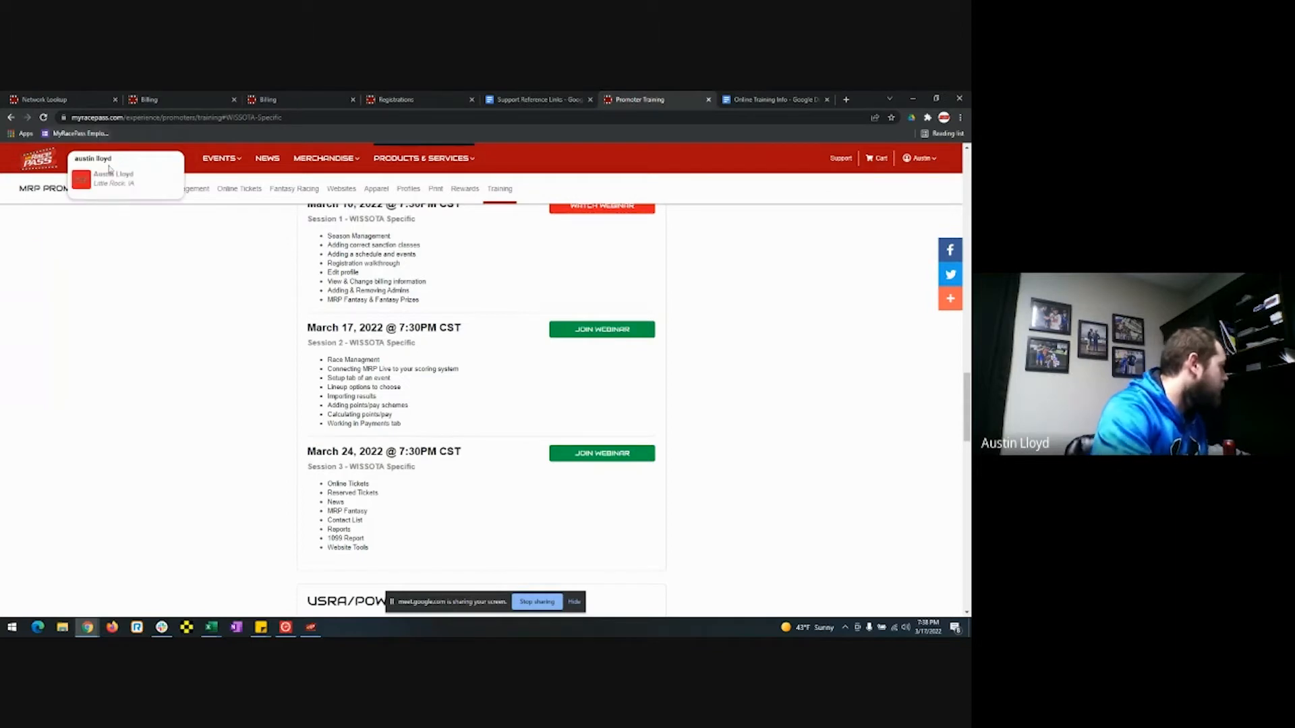
{"action": "left_click", "coordinate": [126, 183]}
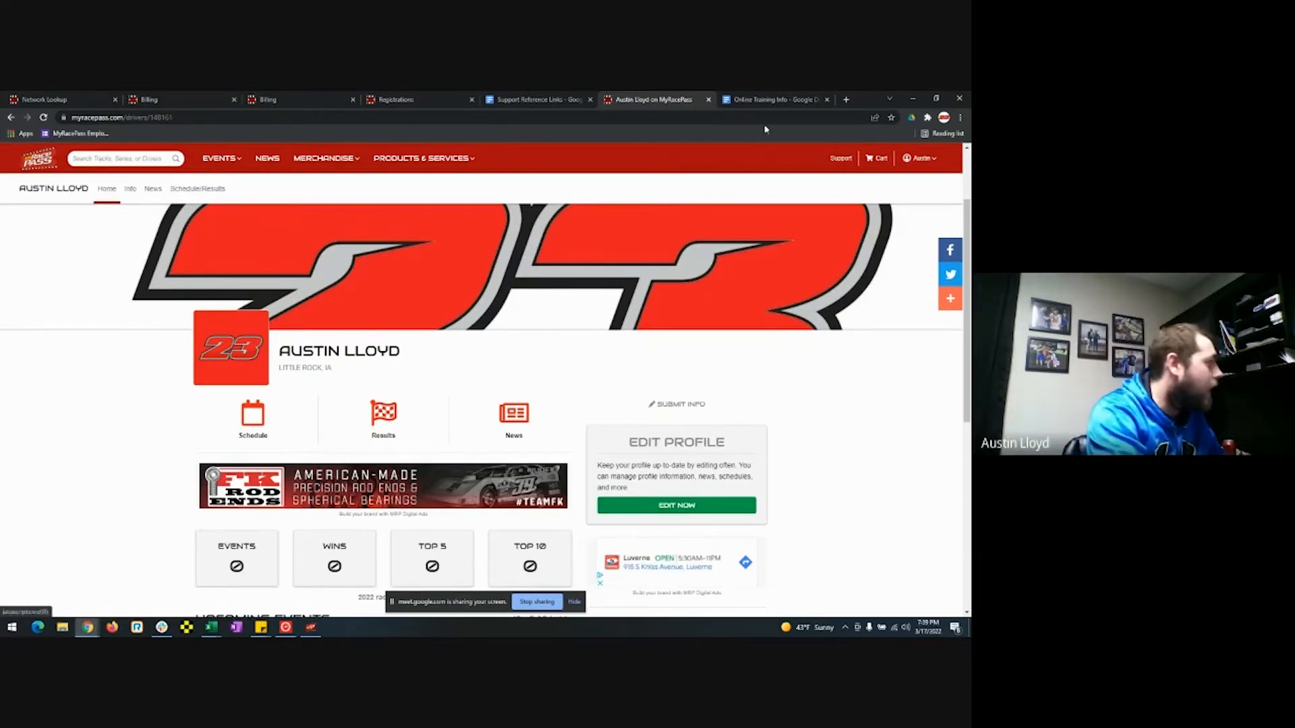
{"action": "left_click_drag", "start_coordinate": [872, 101], "coordinate": [970, 143]}
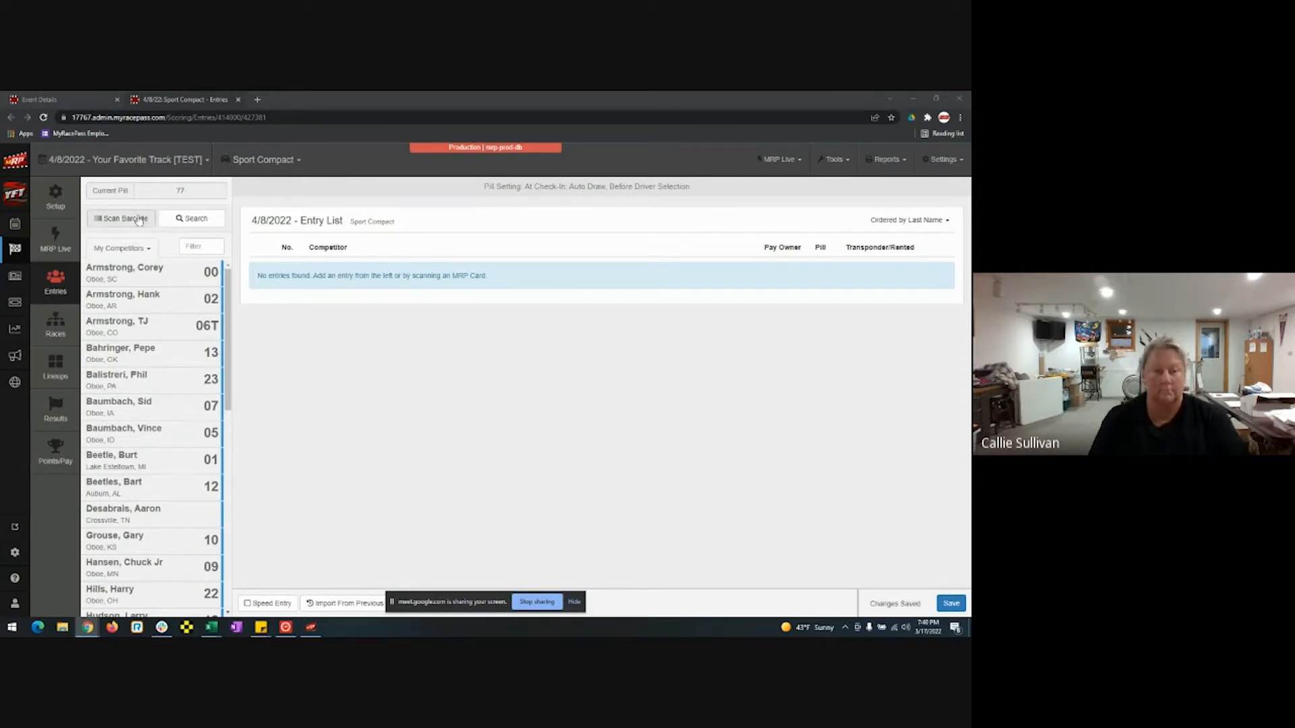
Enter the driver's full name in the competitor database search.
{"action": "left_click", "coordinate": [205, 221]}
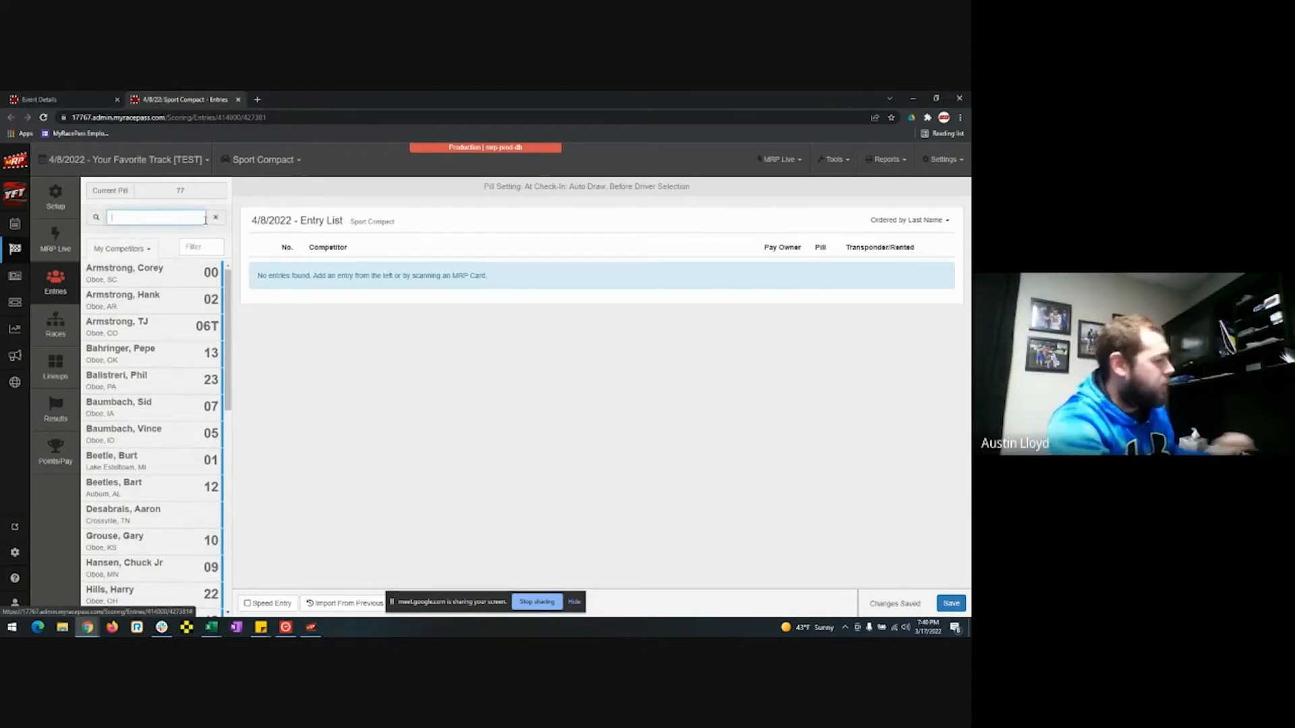
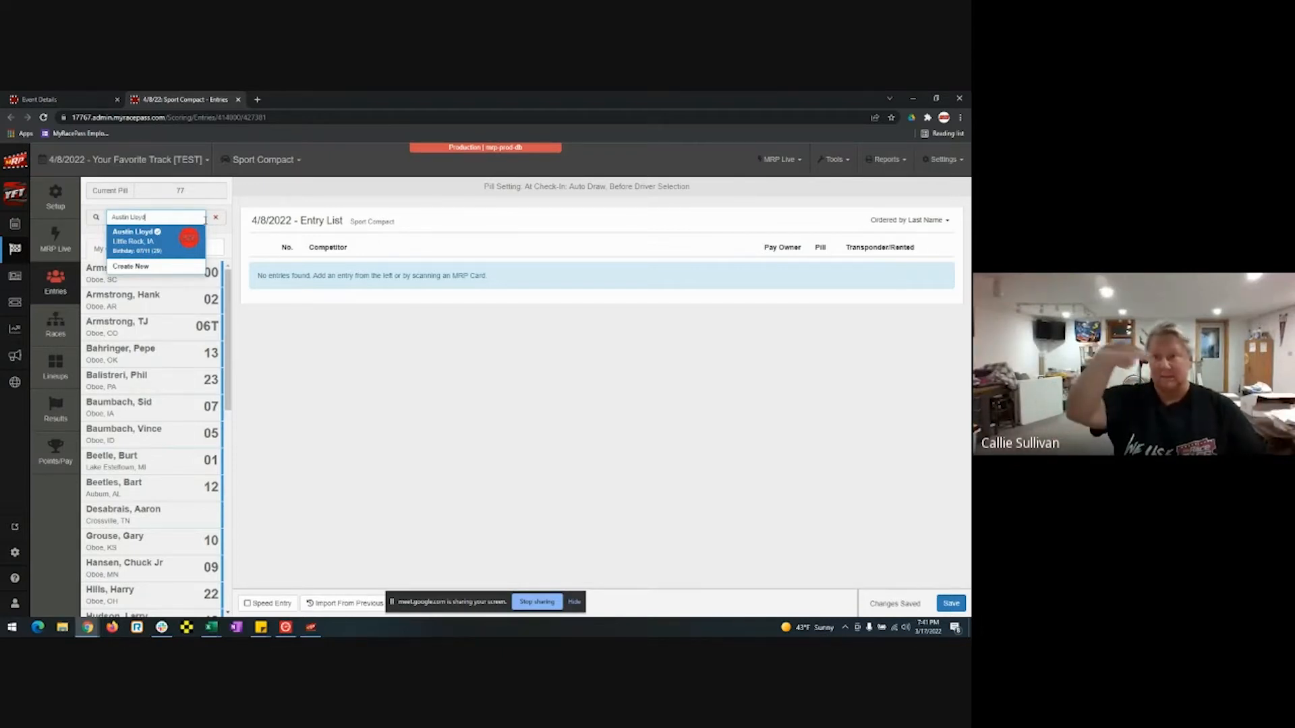
Pick the matched driver to open the Sport Compact confirmation with car 23, pill 77, transponder 1001.
{"action": "left_click", "coordinate": [156, 246]}
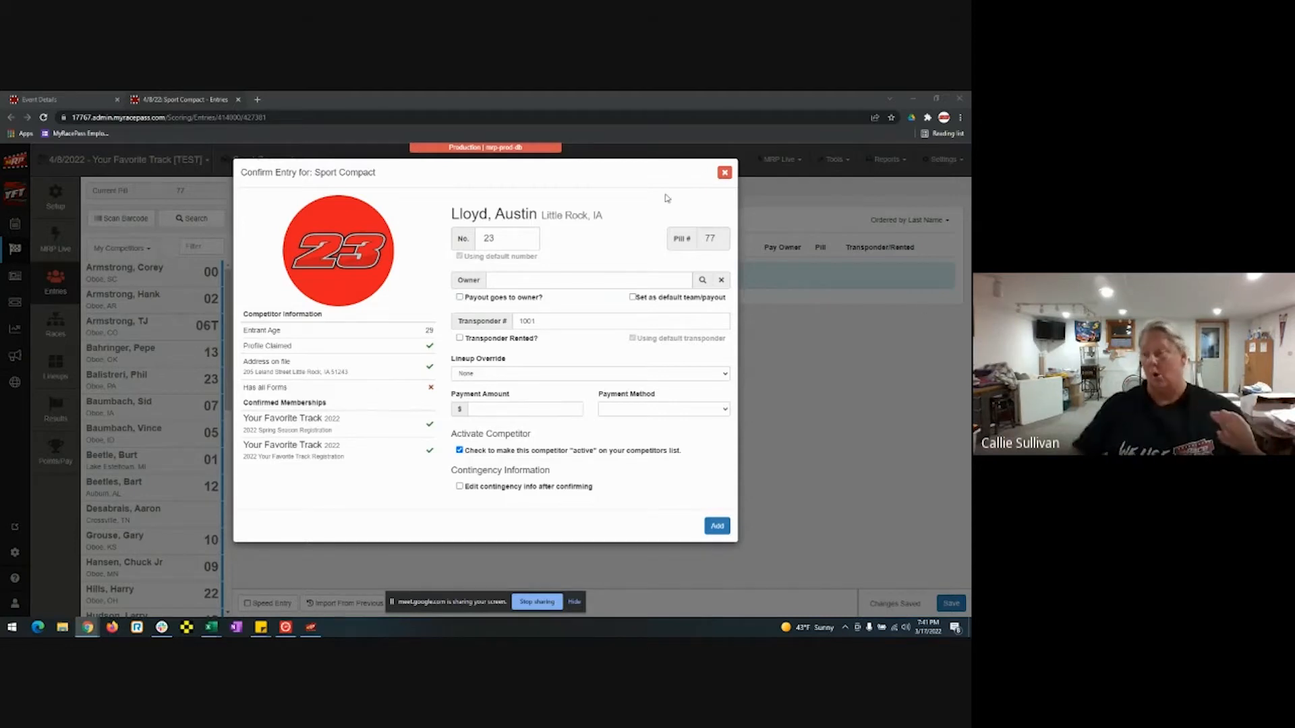
Close the Sport Compact confirmation without adding and switch to WISSOTA Street Stock entries.
{"action": "left_click", "coordinate": [725, 173]}
{"action": "left_click", "coordinate": [262, 160]}
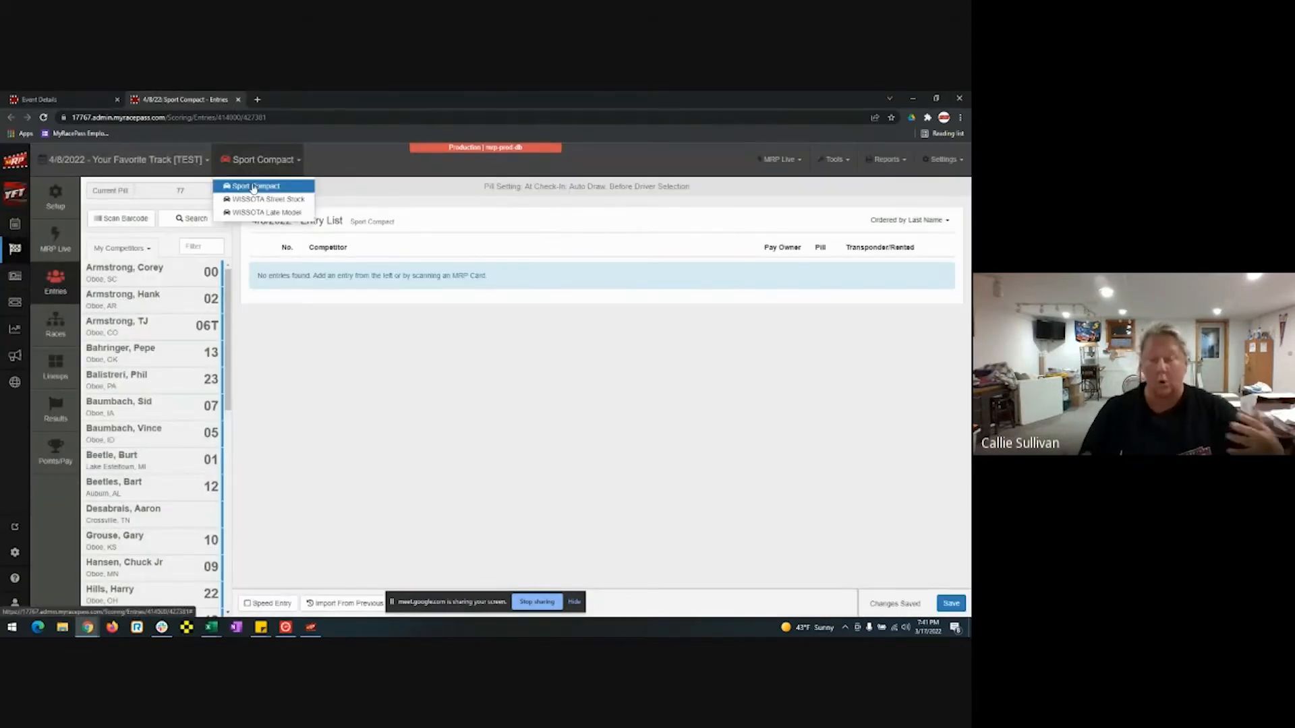
{"action": "left_click", "coordinate": [257, 199]}
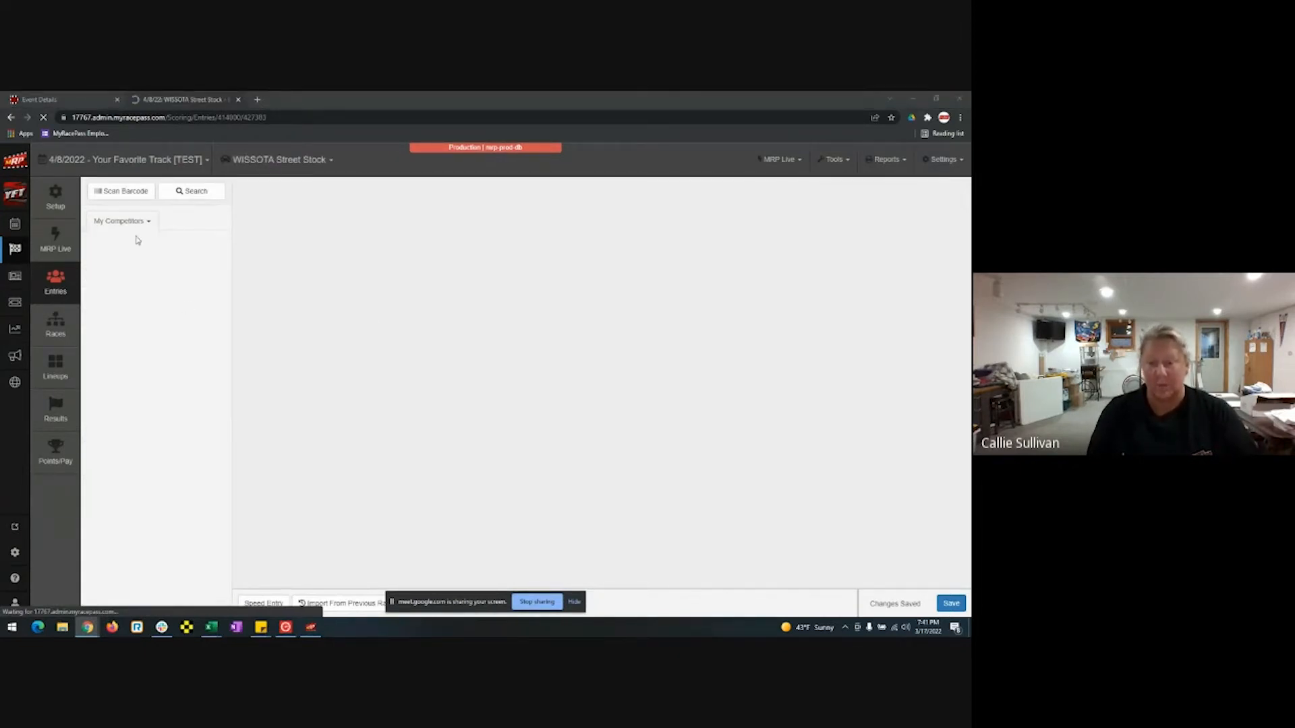
Find the driver, open their Street Stock entry confirmation, then close it without adding.
{"action": "left_click", "coordinate": [194, 192]}
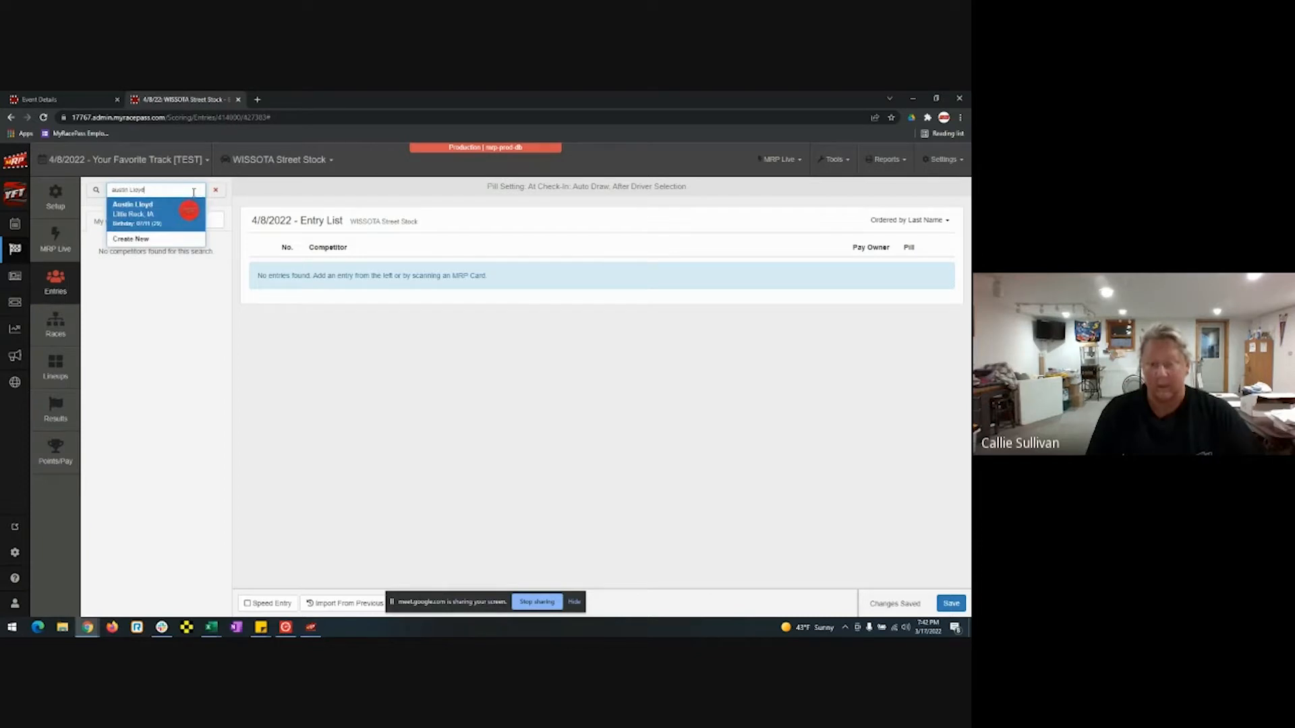
{"action": "left_click", "coordinate": [172, 210]}
{"action": "left_click", "coordinate": [588, 290]}
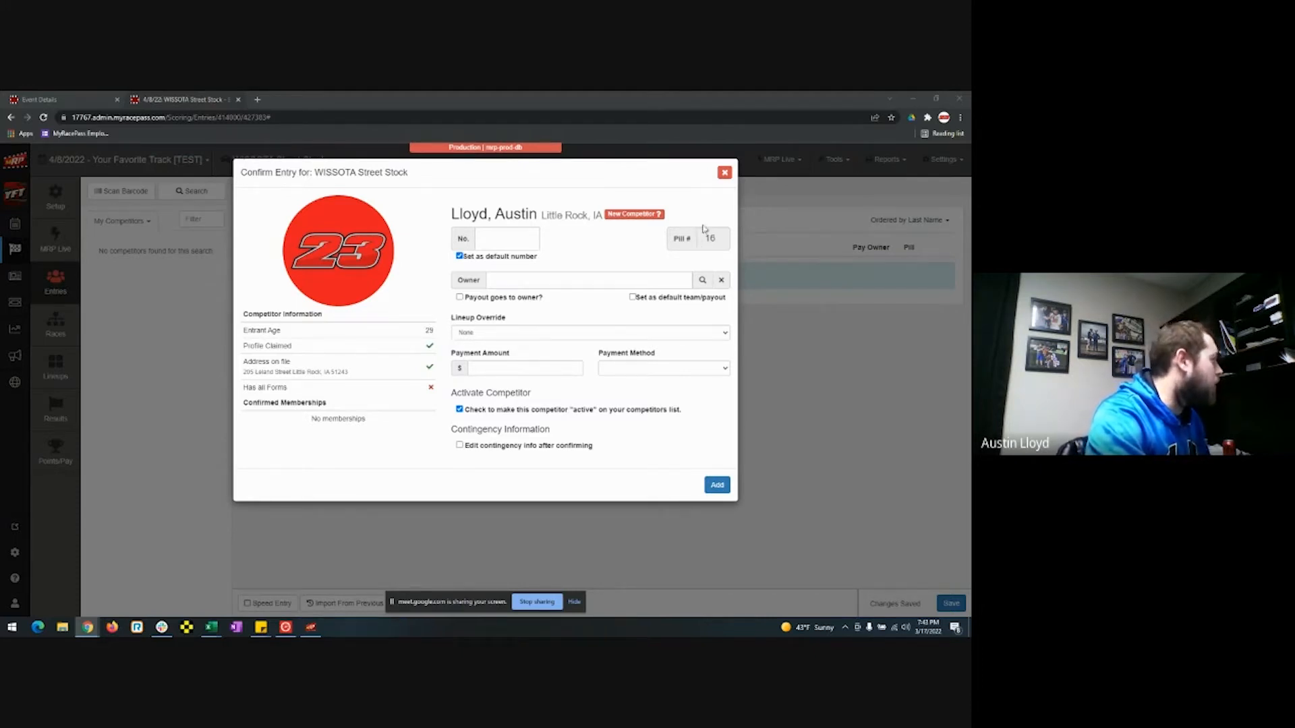
{"action": "left_click", "coordinate": [726, 174]}
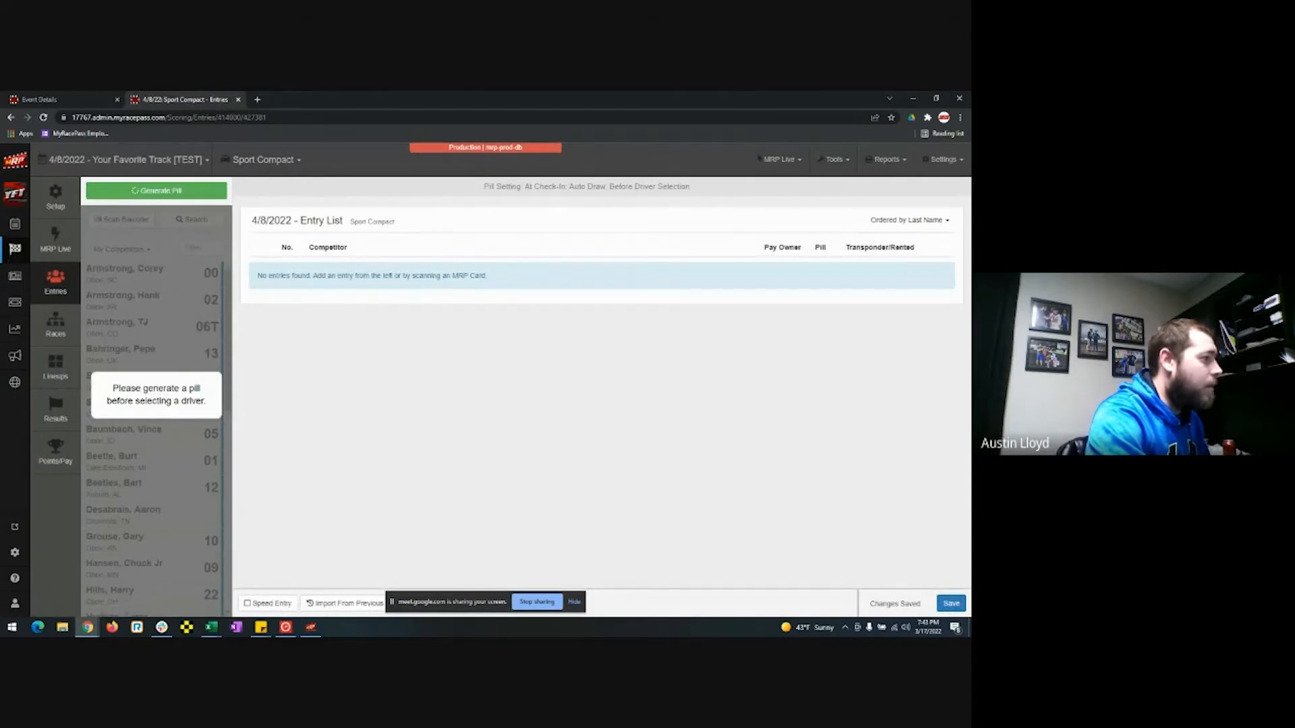
Draw pill 69 for Sport Compact, open the driver's entry confirmation, and open the Owner finder.
{"action": "left_click", "coordinate": [180, 191]}
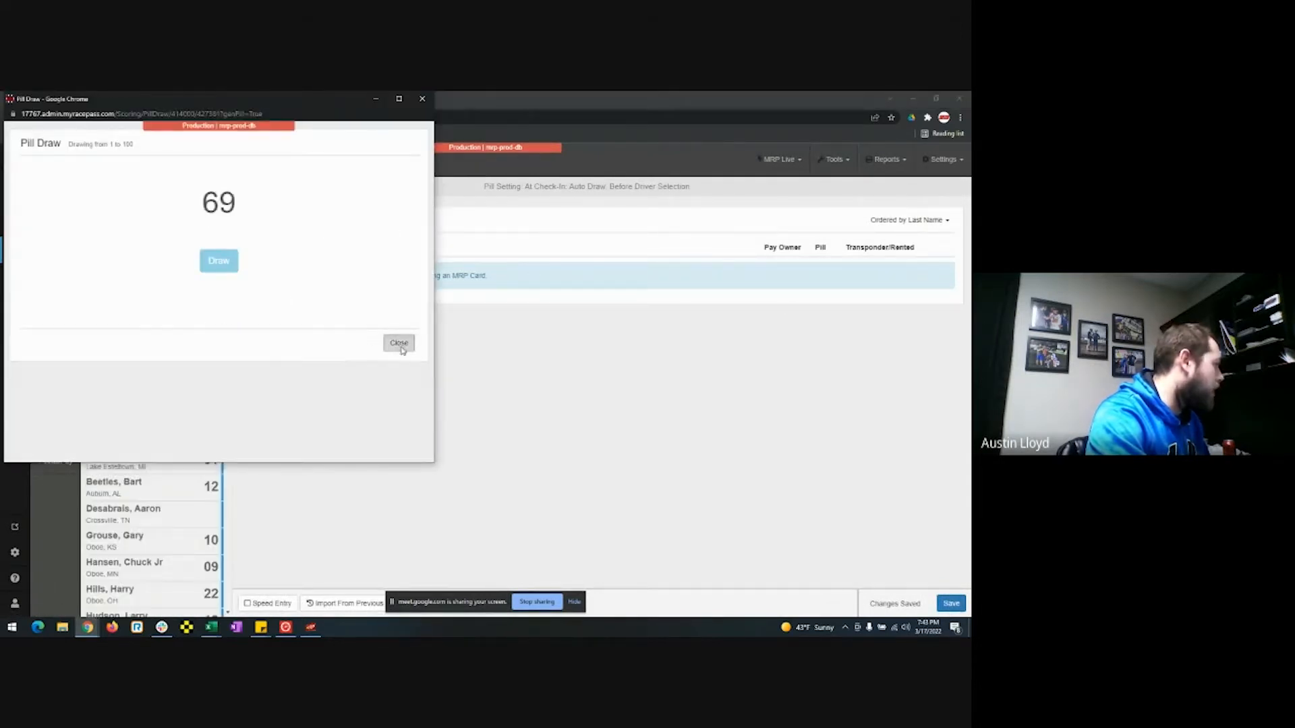
{"action": "left_click", "coordinate": [398, 348]}
{"action": "left_click", "coordinate": [198, 217]}
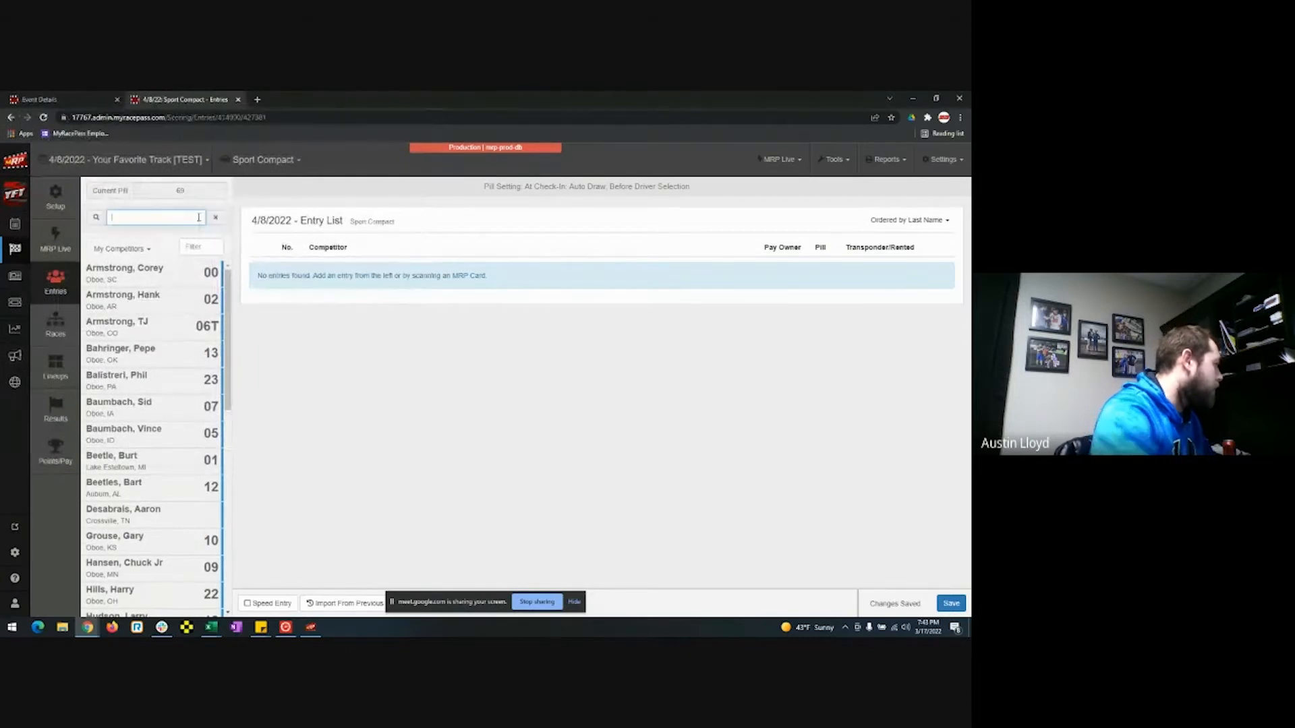
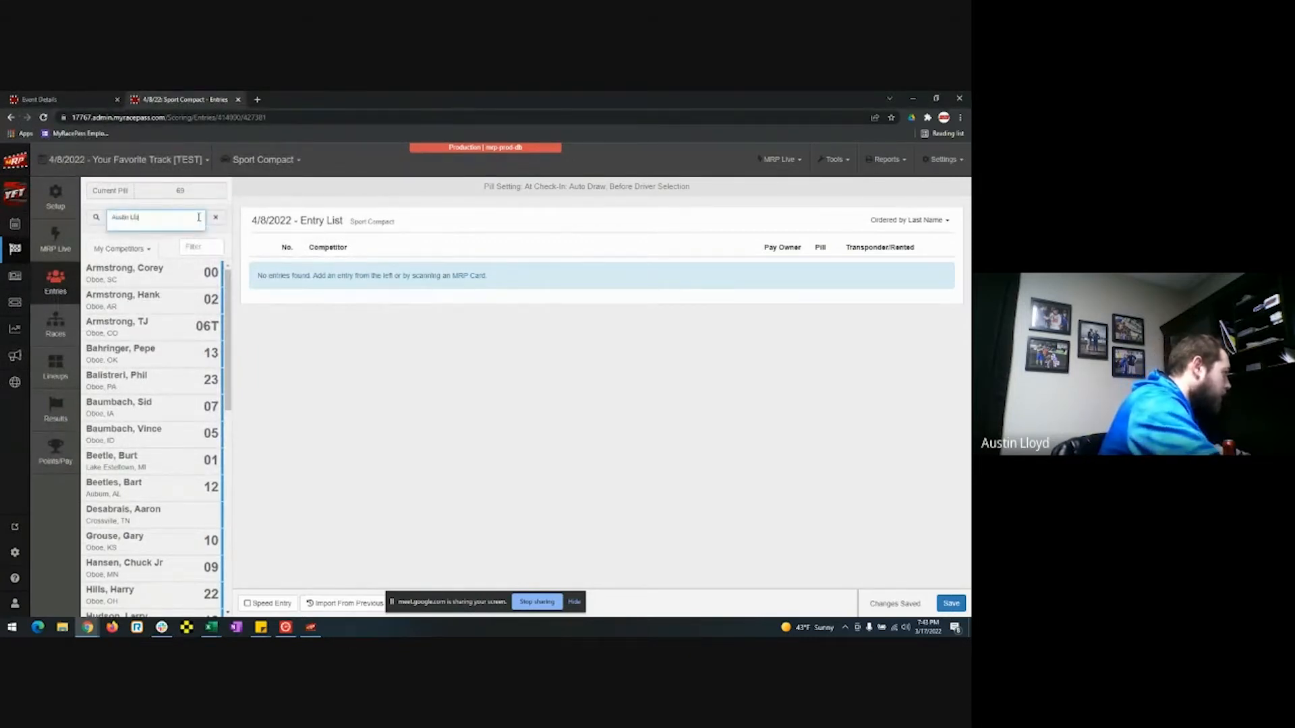
{"action": "left_click", "coordinate": [159, 244]}
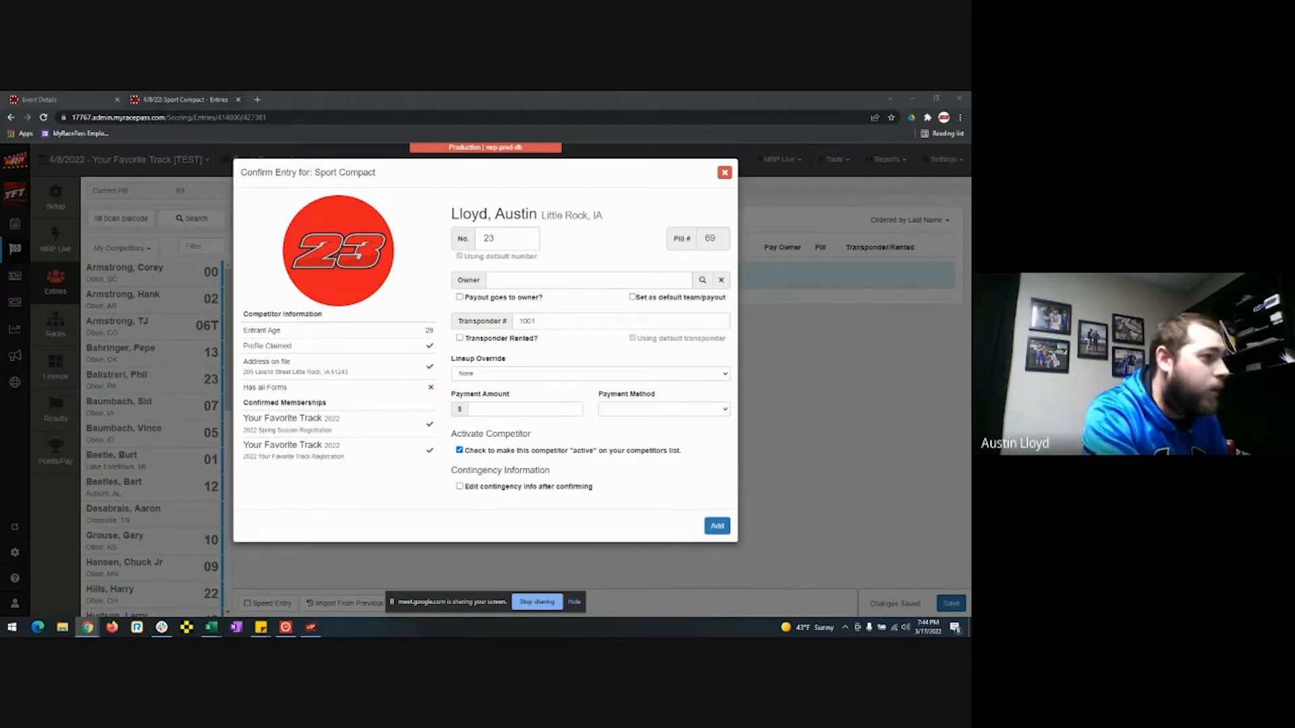
{"action": "left_click", "coordinate": [702, 280]}
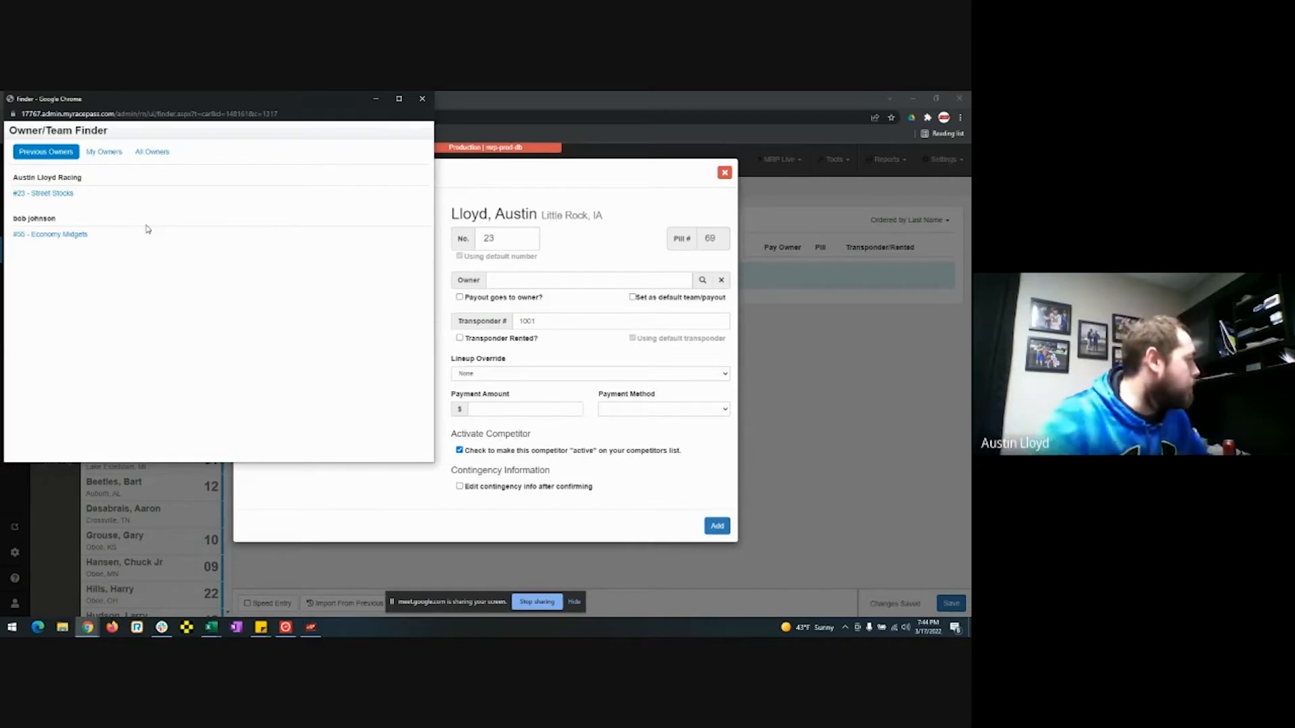
Try an All Owners name search, then choose the driver's previous '#23 - Street Stocks' owner.
{"action": "left_click", "coordinate": [151, 155]}
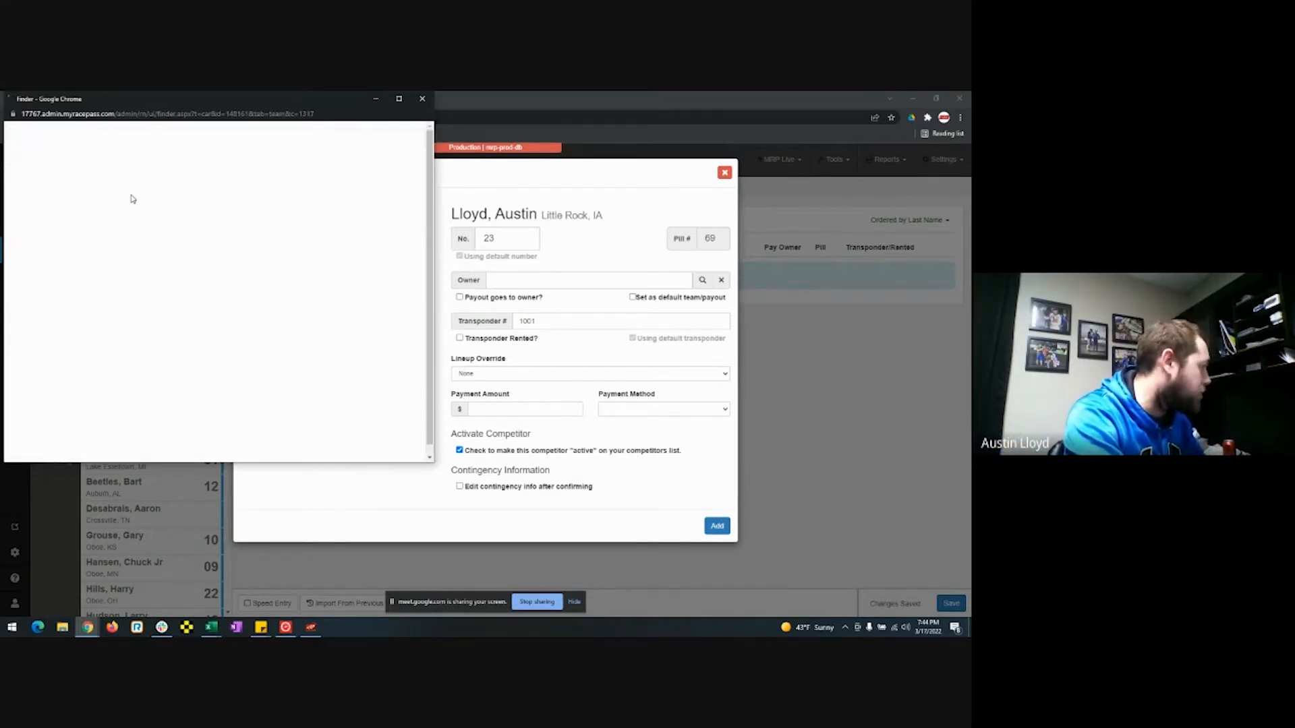
{"action": "left_click", "coordinate": [90, 175]}
{"action": "type", "text": "kasey kahne"}
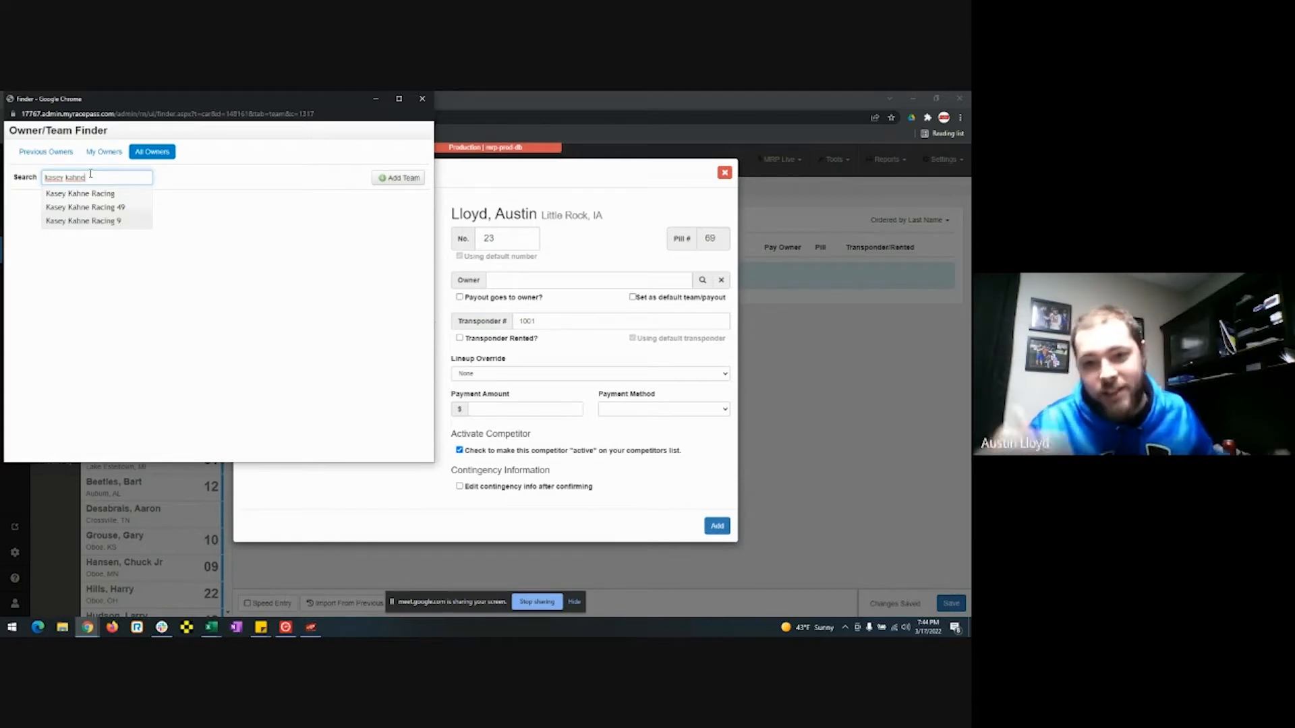
{"action": "left_click", "coordinate": [59, 153]}
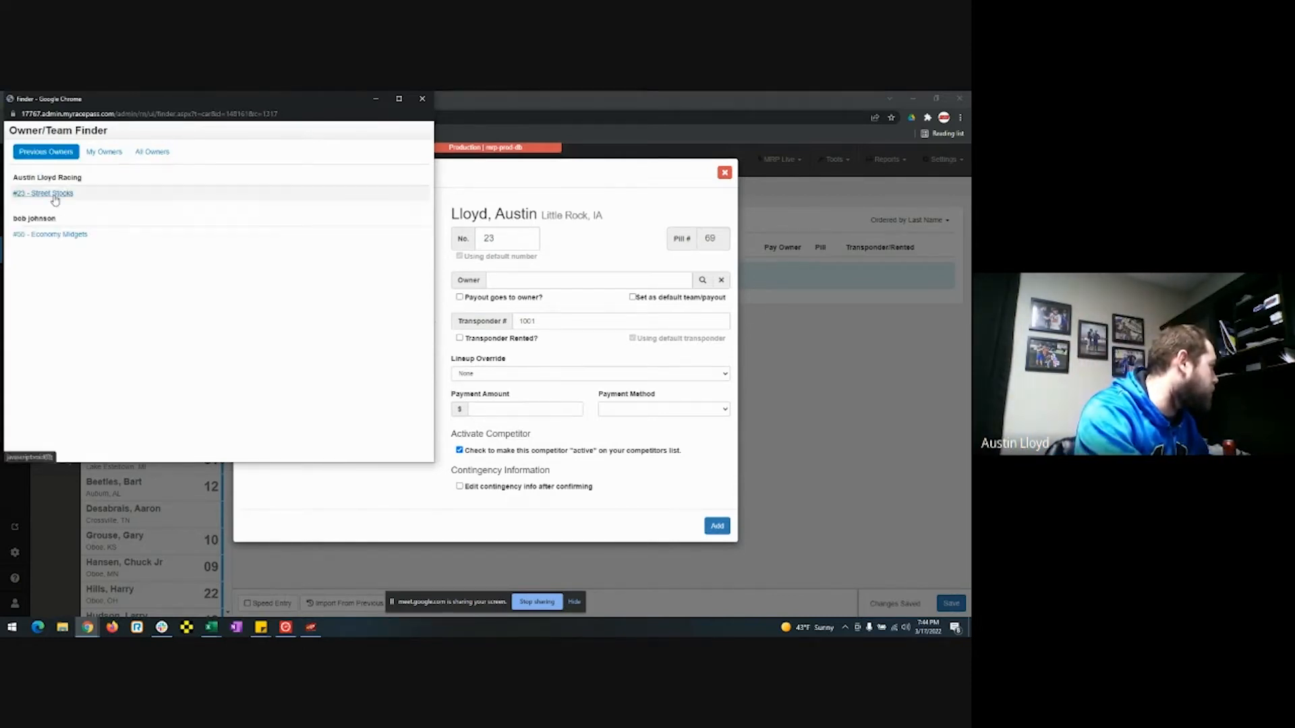
{"action": "left_click", "coordinate": [54, 194]}
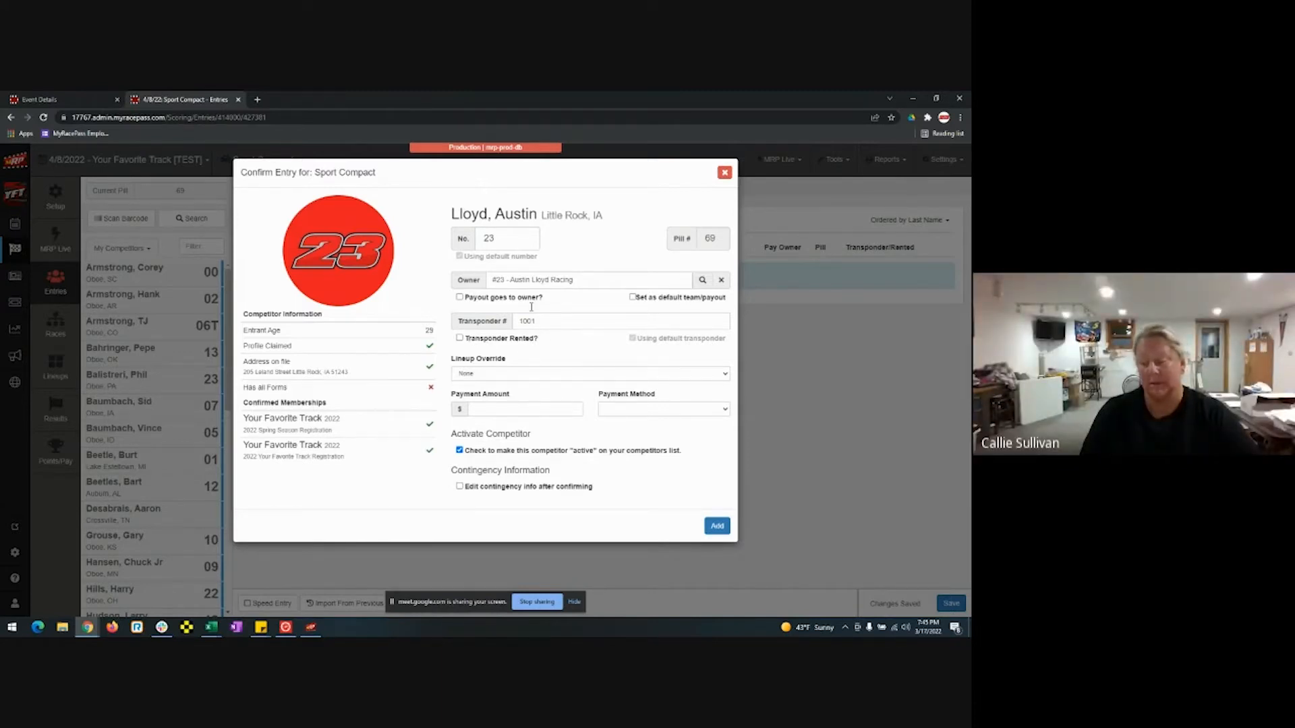
Add a new owner team named 'Gold Team' from the All Owners list.
{"action": "left_click", "coordinate": [701, 281]}
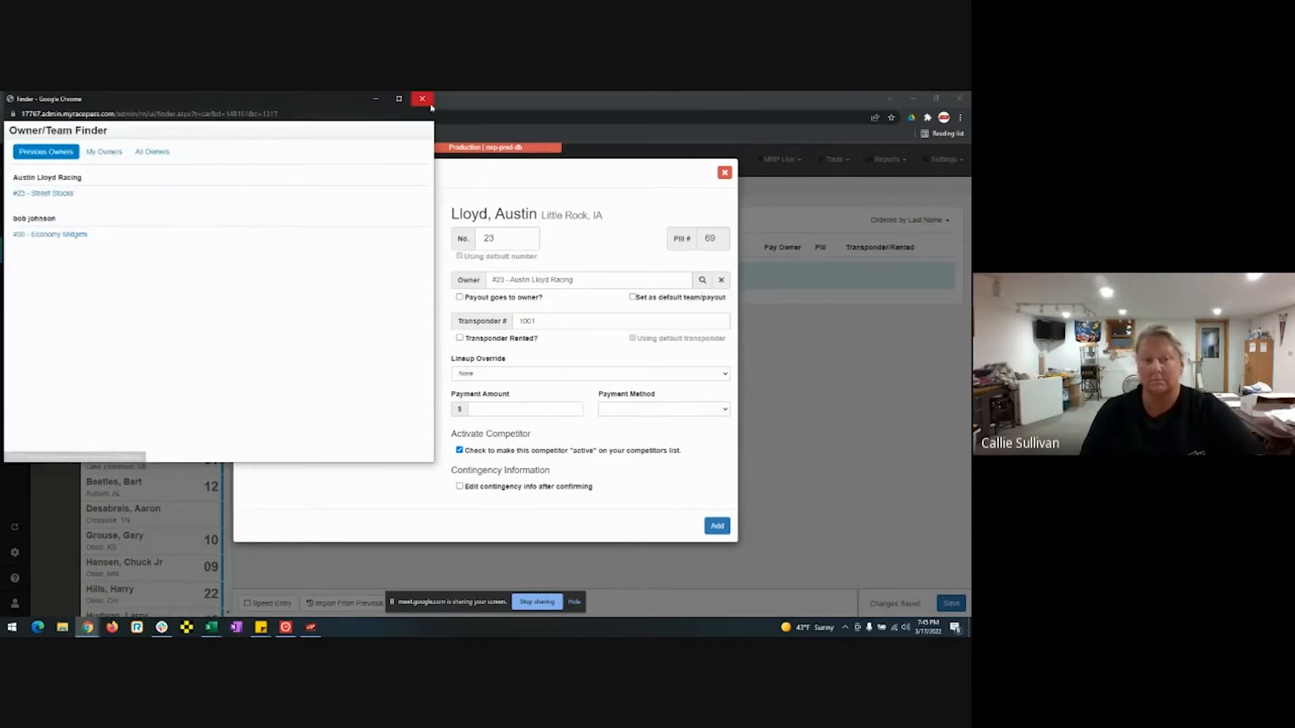
{"action": "left_click", "coordinate": [161, 156]}
{"action": "left_click", "coordinate": [399, 177]}
{"action": "left_click", "coordinate": [79, 212]}
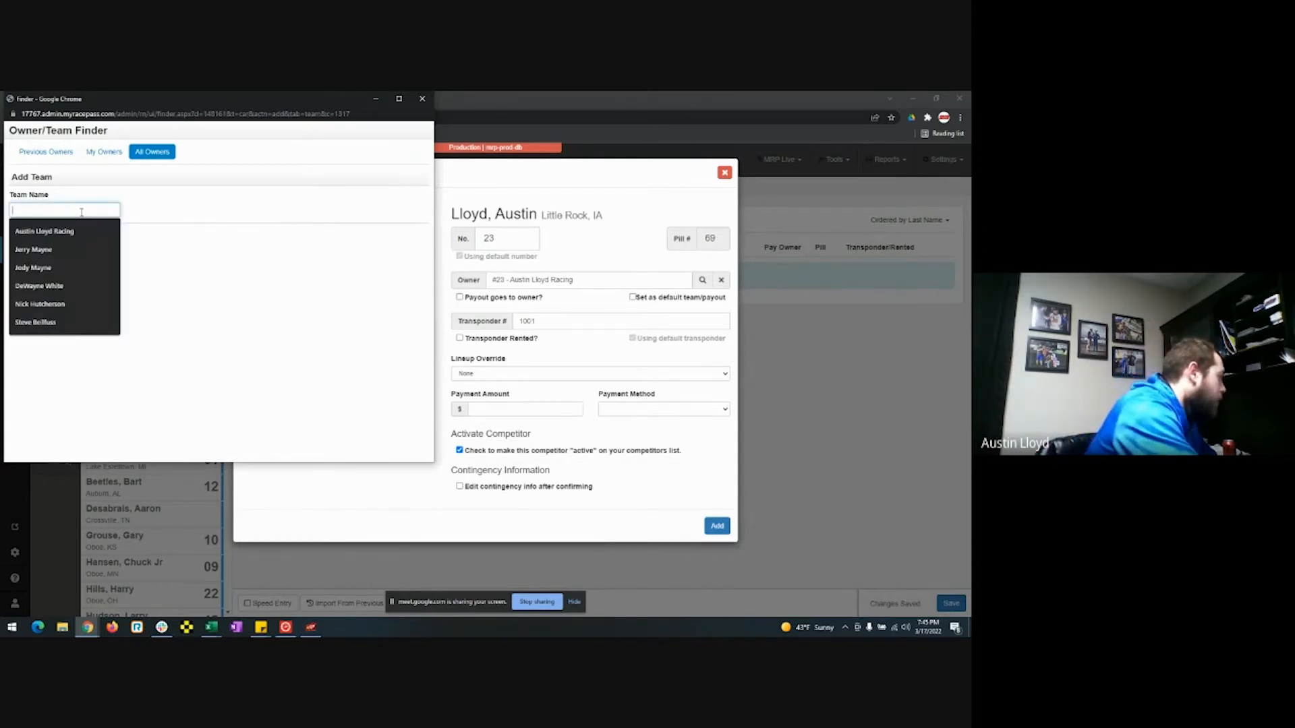
{"action": "type", "text": "Gold TEa"}
{"action": "type", "text": "a"}
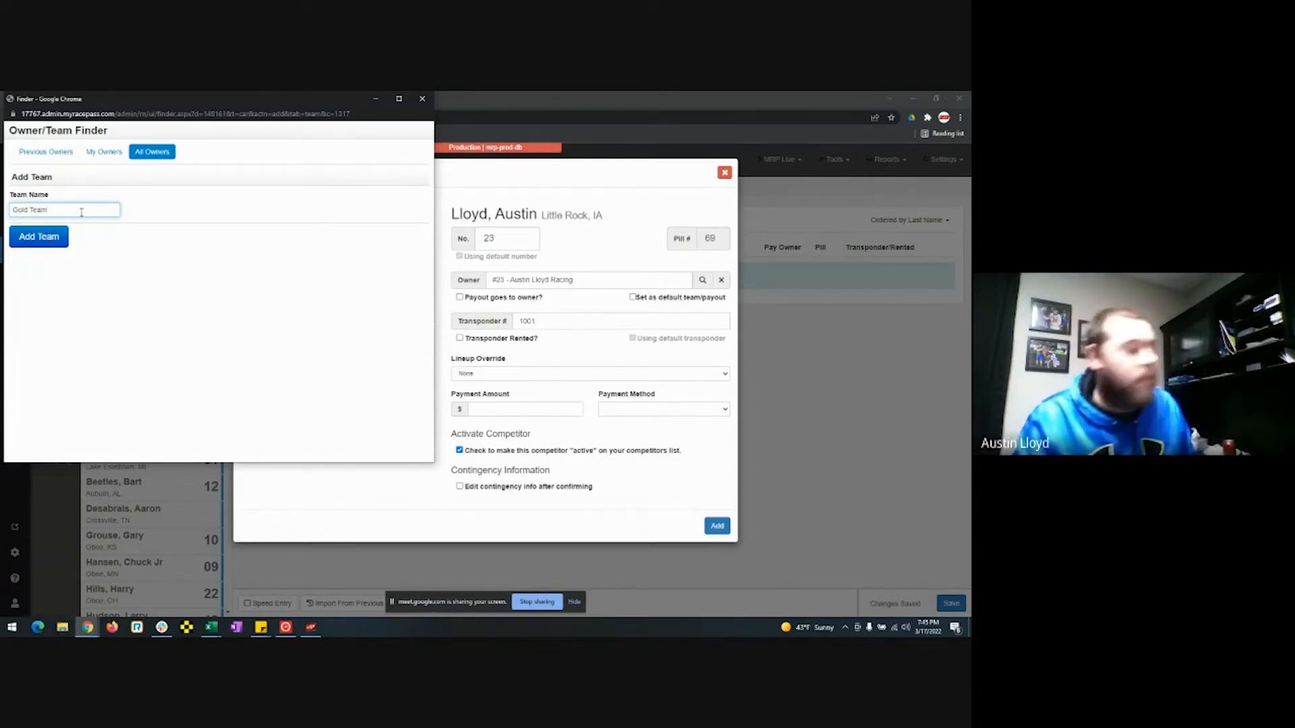
{"action": "left_click", "coordinate": [49, 239]}
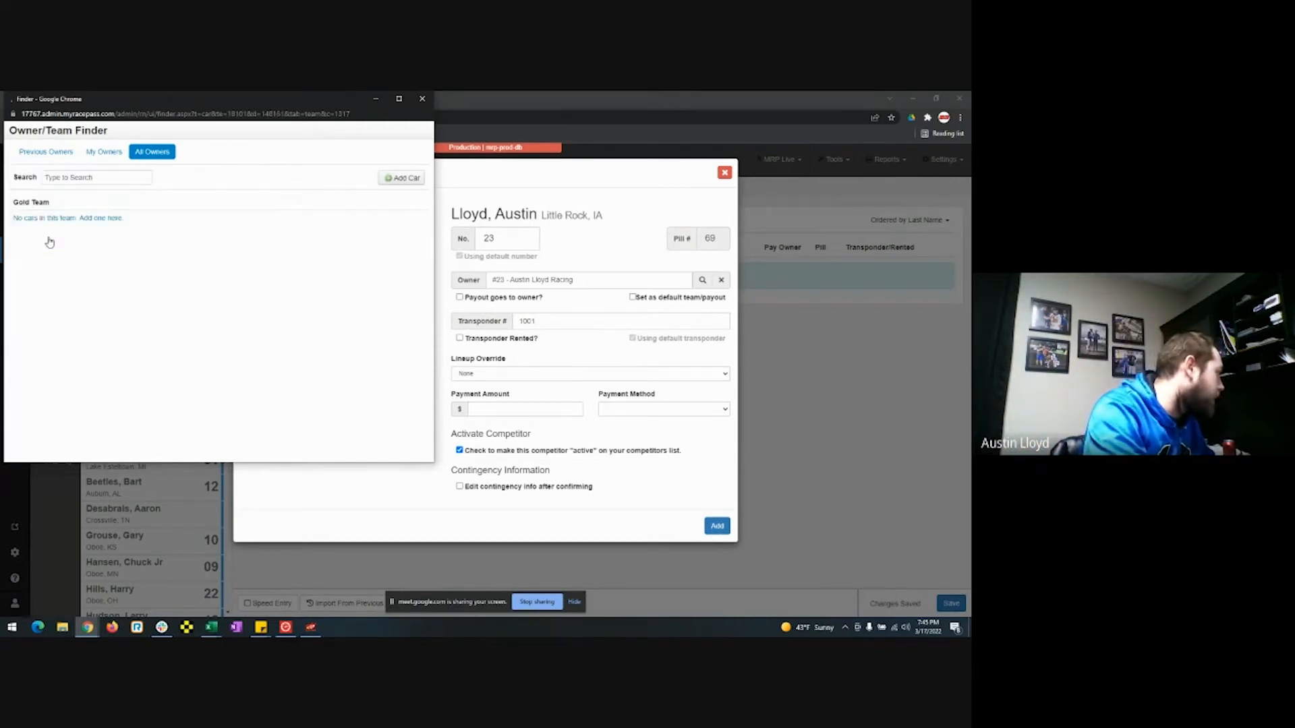
Start a Gold Team car with racing type Late Models and class WISSOTA Late Model.
{"action": "left_click", "coordinate": [58, 225]}
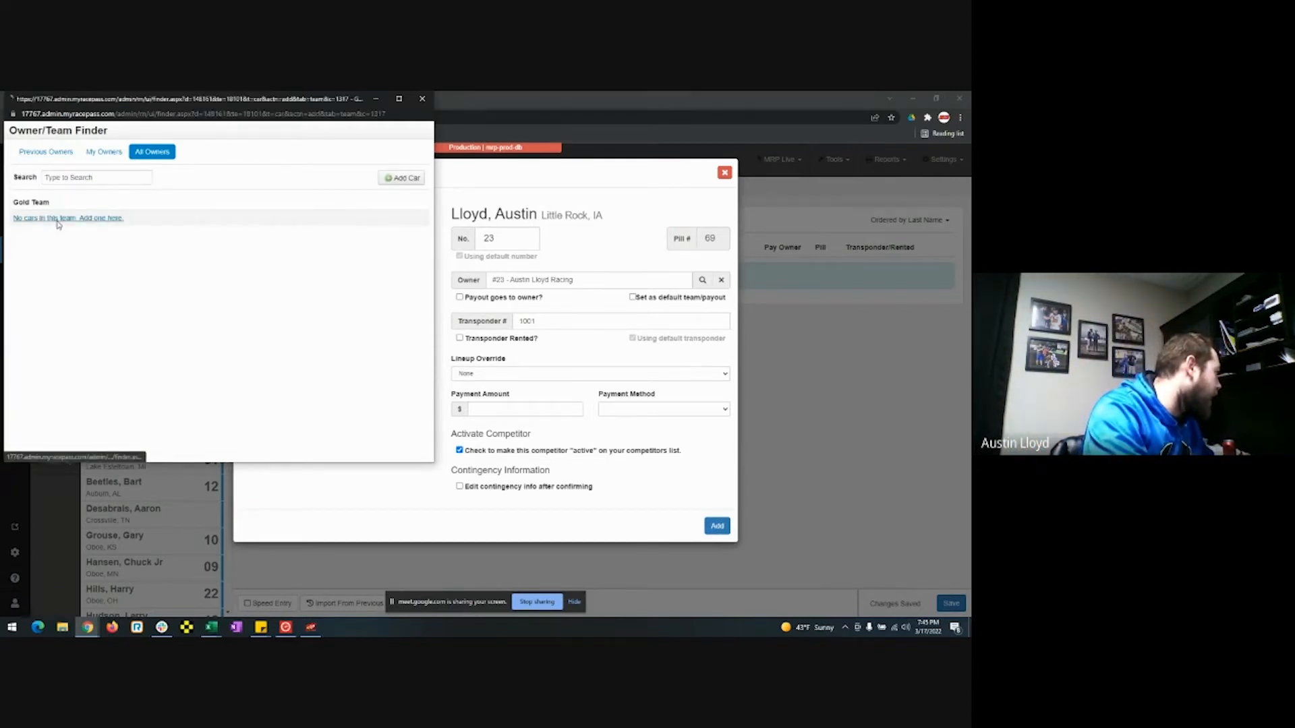
{"action": "left_click", "coordinate": [66, 237]}
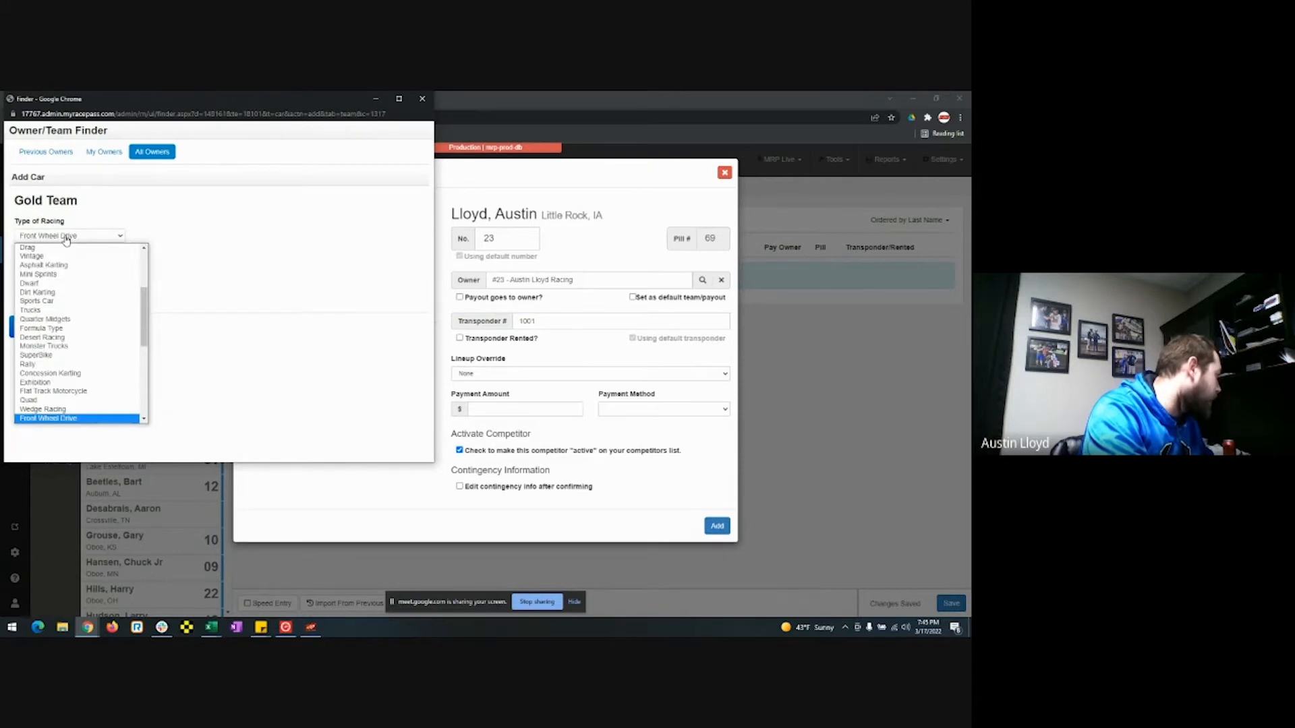
{"action": "scroll", "coordinate": [70, 391], "scroll_direction": "up", "scroll_amount": 3}
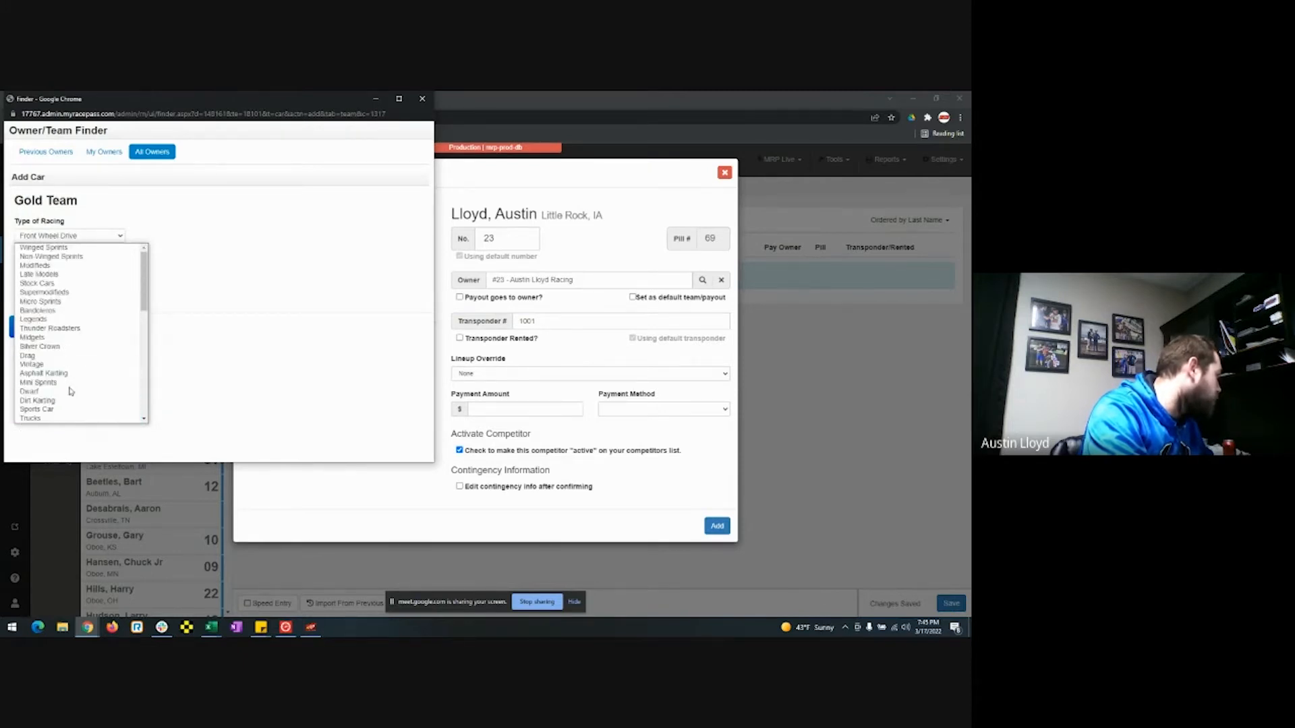
{"action": "left_click", "coordinate": [80, 274]}
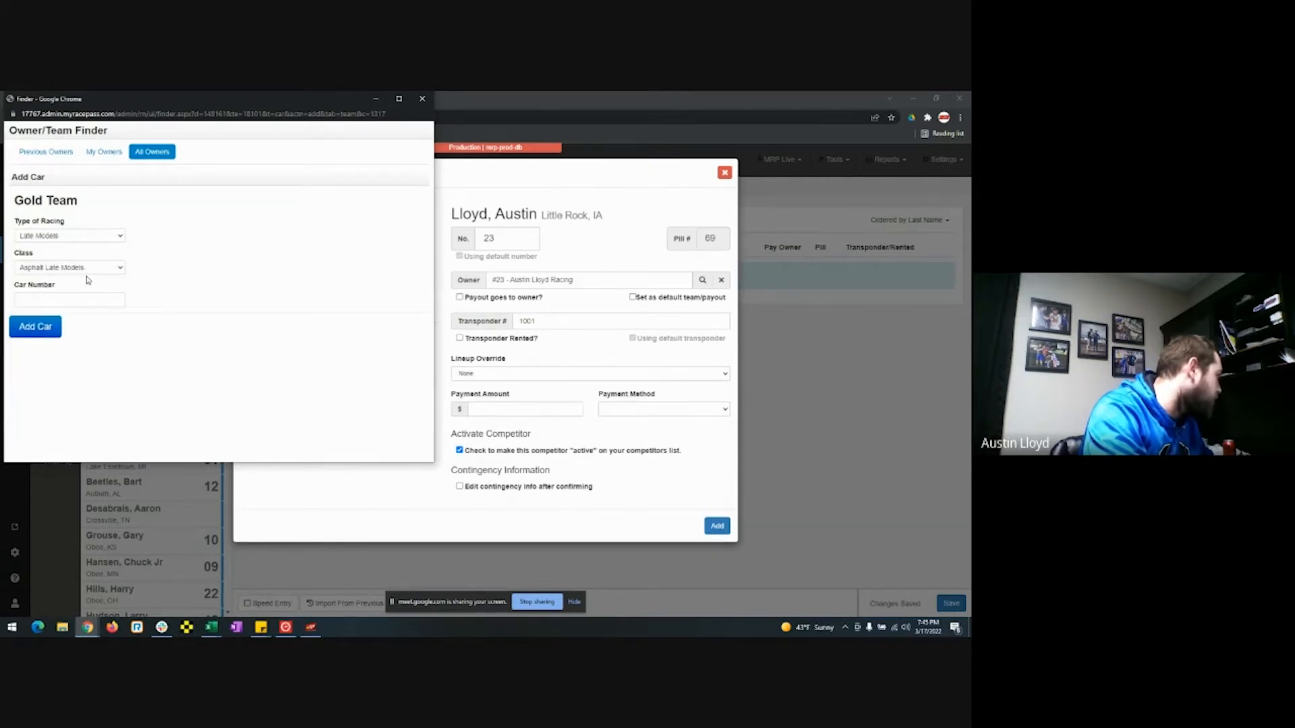
{"action": "left_click", "coordinate": [86, 270]}
{"action": "scroll", "coordinate": [82, 390], "scroll_direction": "down", "scroll_amount": 3}
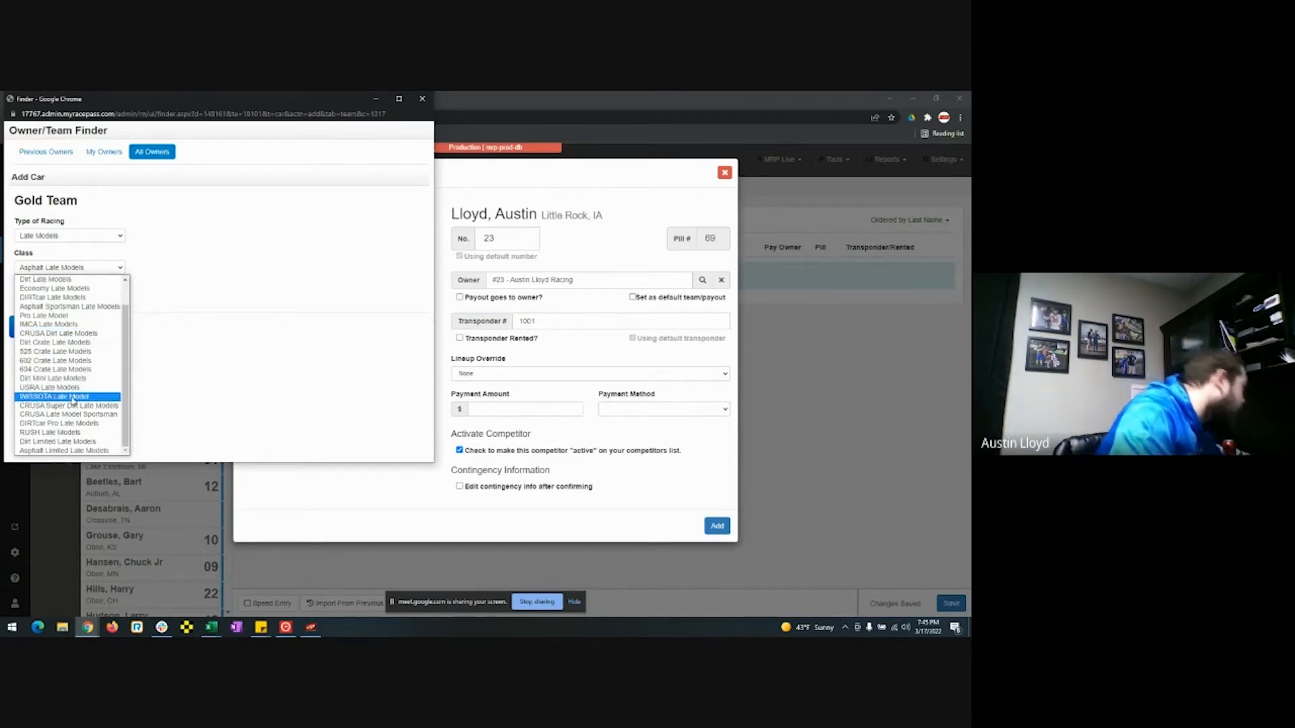
{"action": "left_click", "coordinate": [73, 398]}
Add it as car #23 and keep '#23 - Street Stocks' as the entry's owner.
{"action": "left_click", "coordinate": [68, 297]}
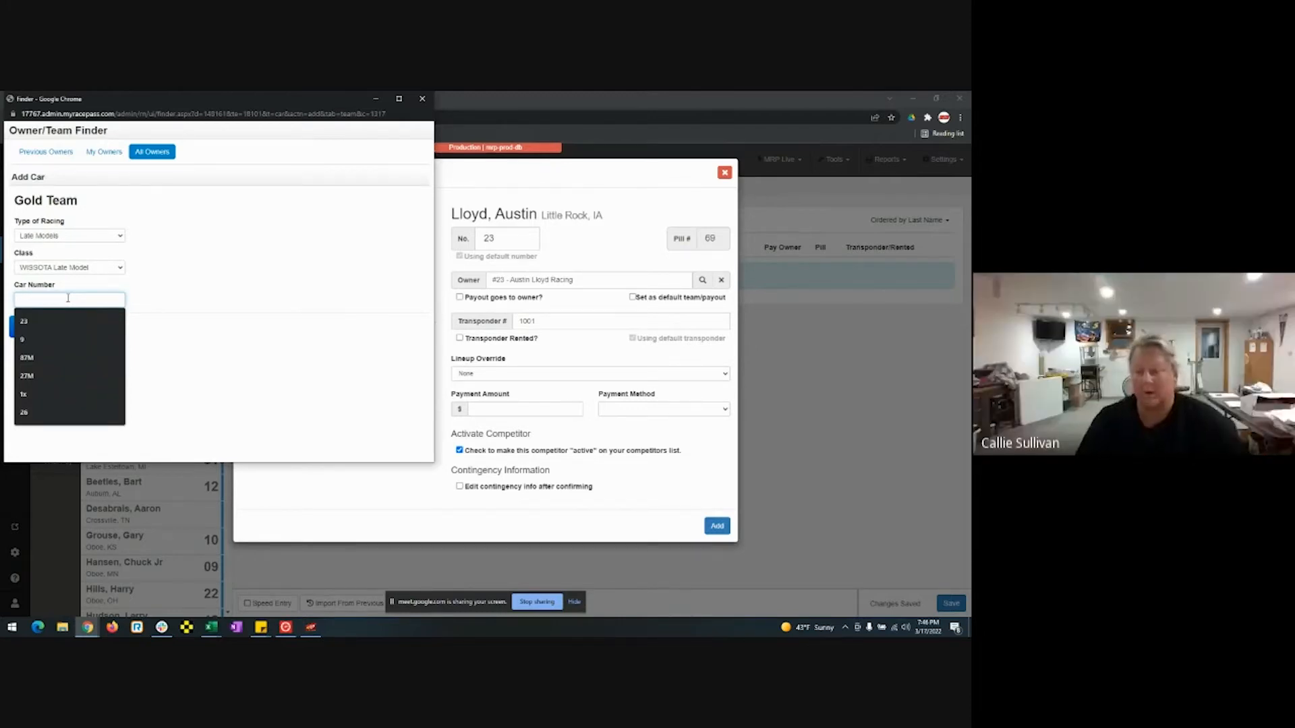
{"action": "type", "text": "23"}
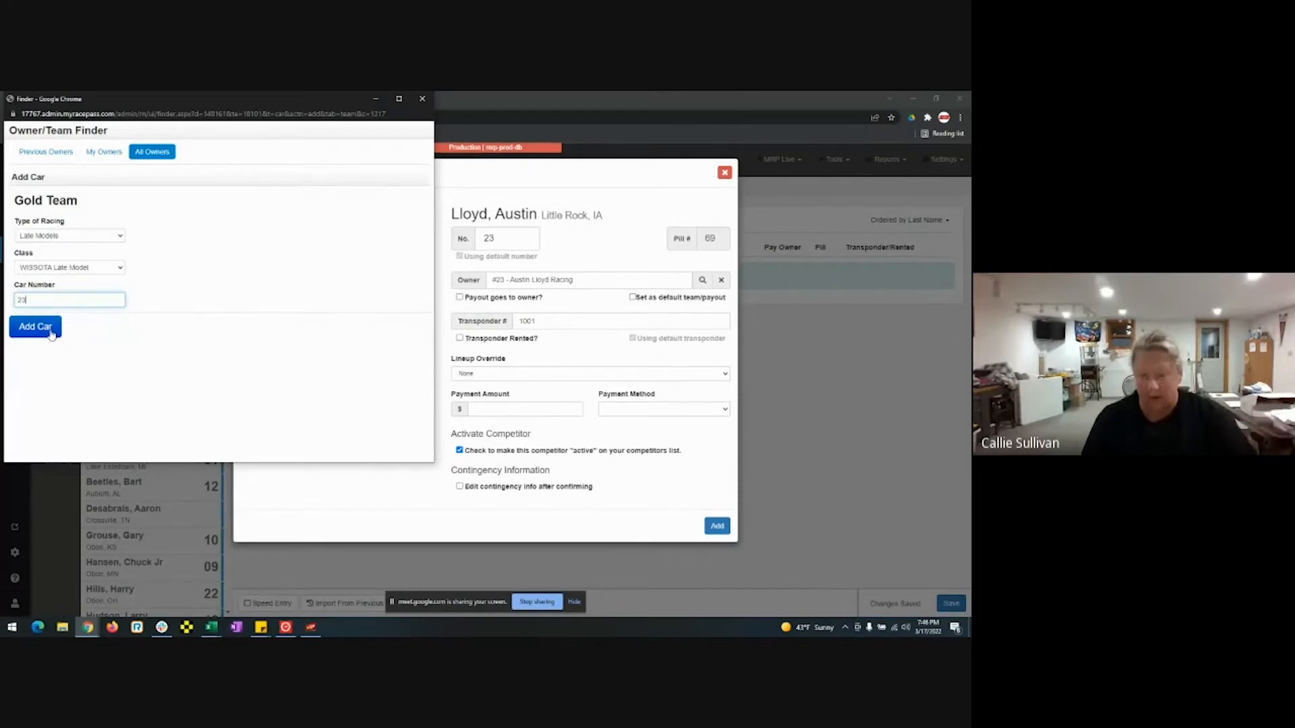
{"action": "left_click", "coordinate": [52, 333]}
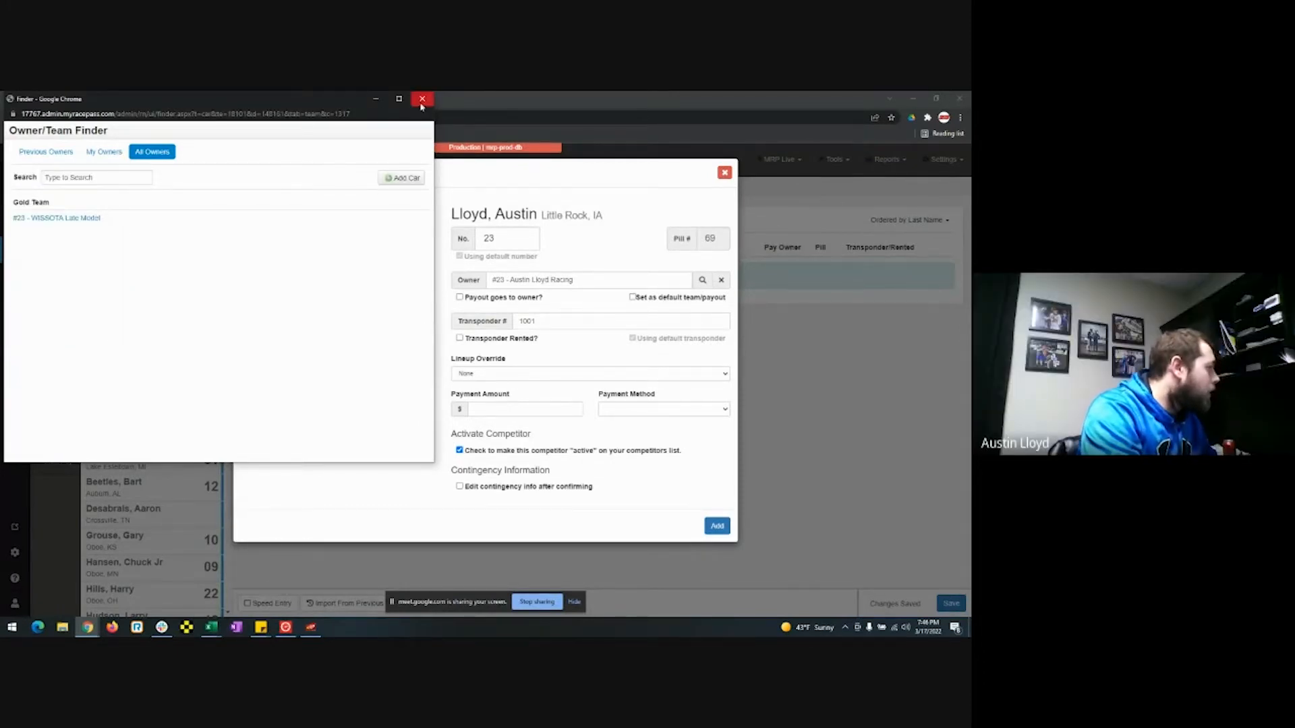
{"action": "left_click", "coordinate": [87, 218]}
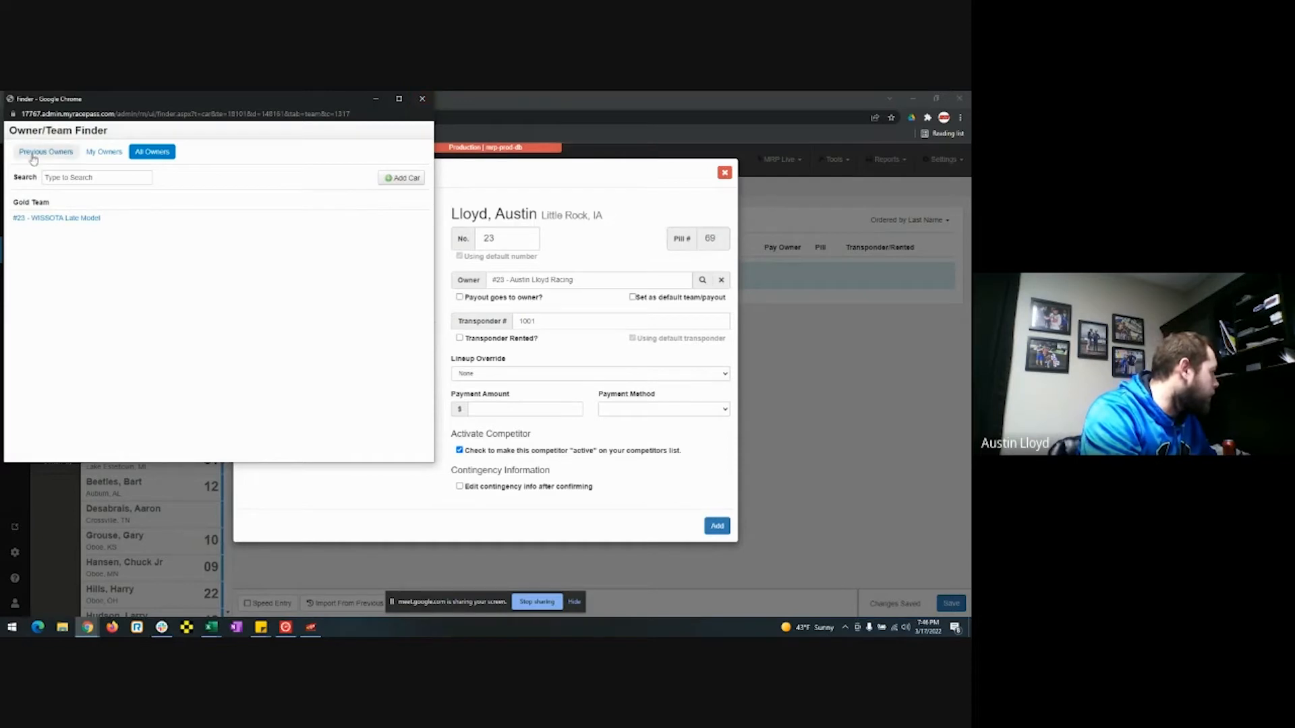
{"action": "left_click", "coordinate": [43, 193]}
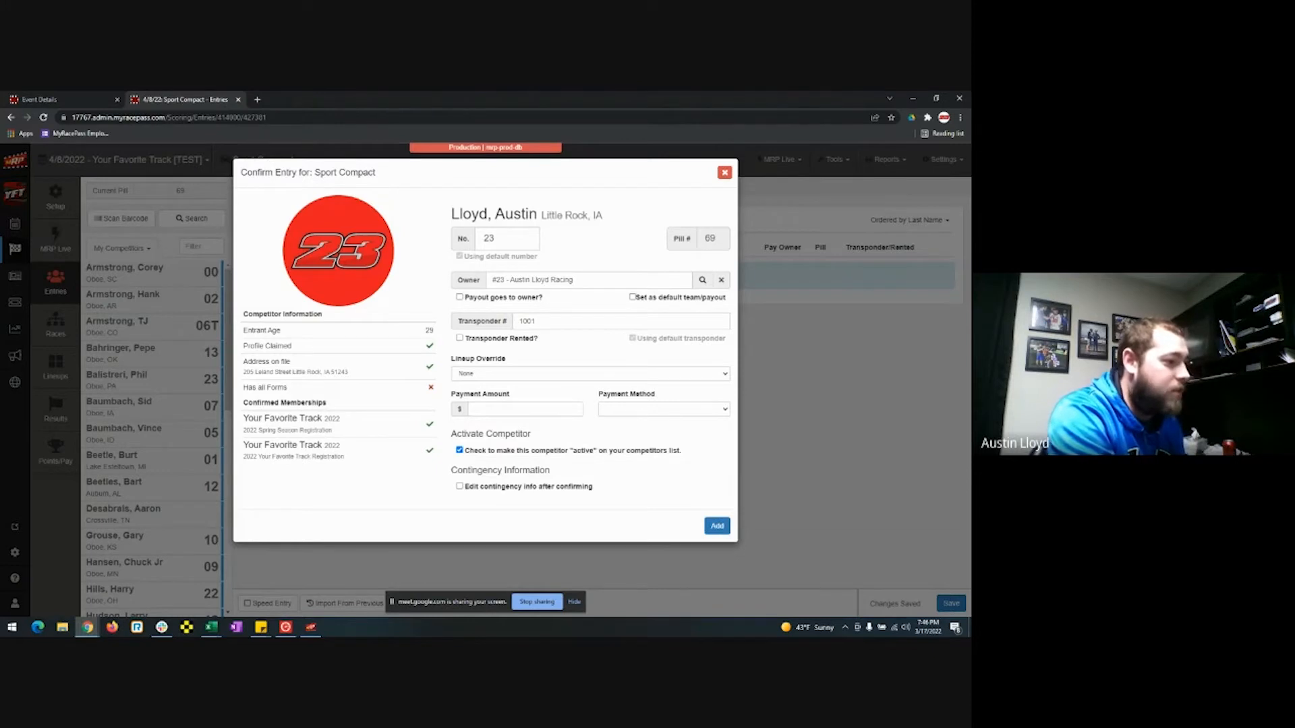
Leave Lineup Override at None and pull the WISSOTA Modifieds entry tab into this window.
{"action": "left_click", "coordinate": [606, 377]}
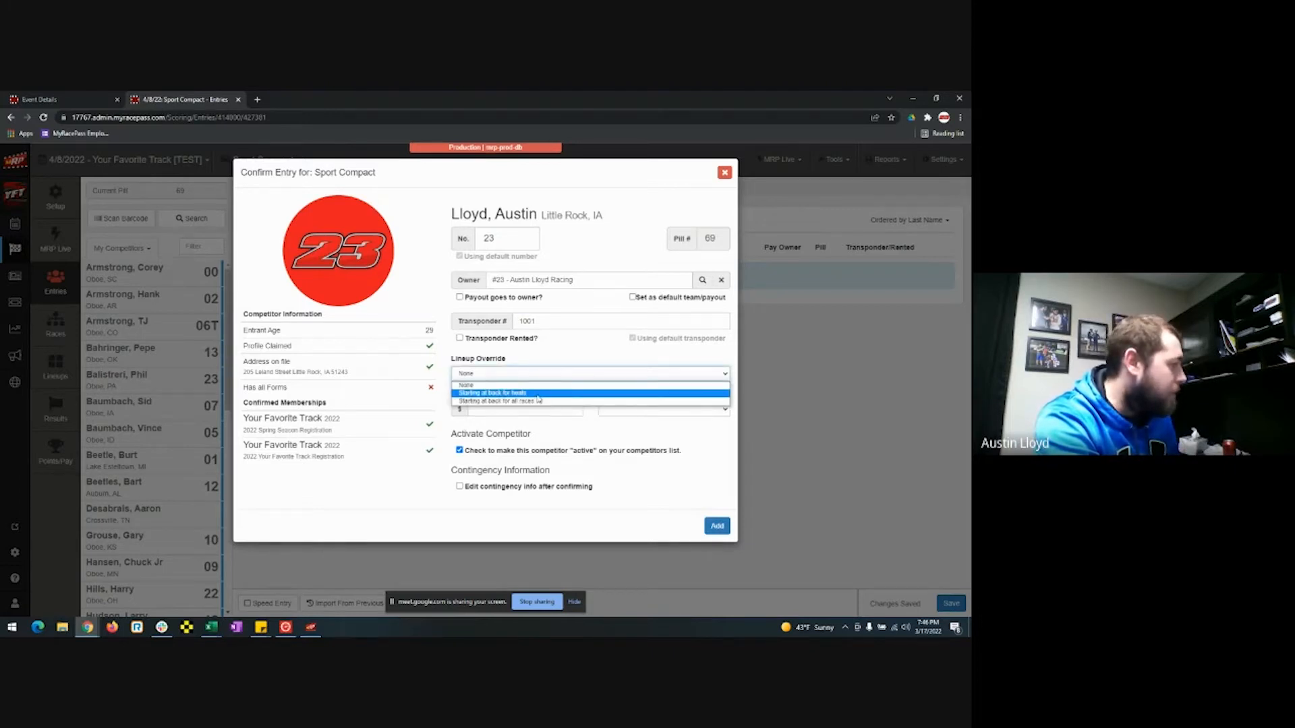
{"action": "left_click", "coordinate": [537, 371]}
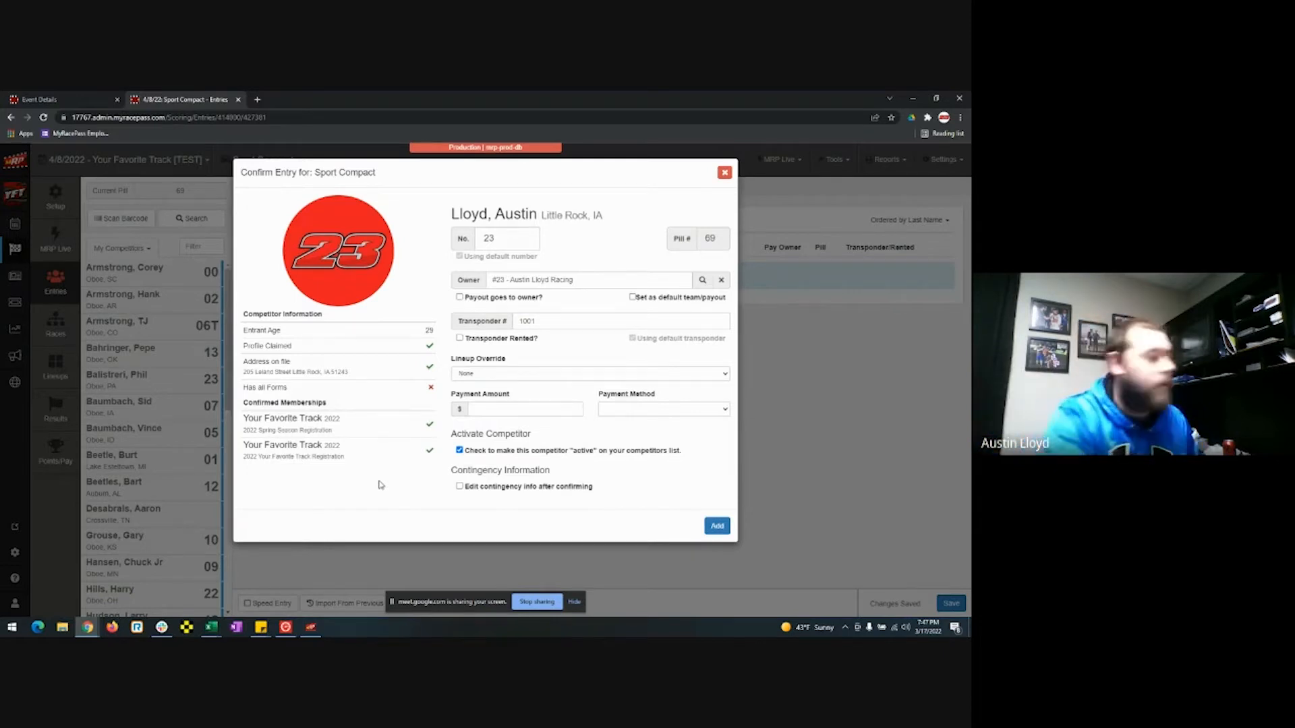
{"action": "left_click_drag", "start_coordinate": [971, 232], "coordinate": [555, 96]}
{"action": "scroll", "coordinate": [601, 434], "scroll_direction": "down", "scroll_amount": 1}
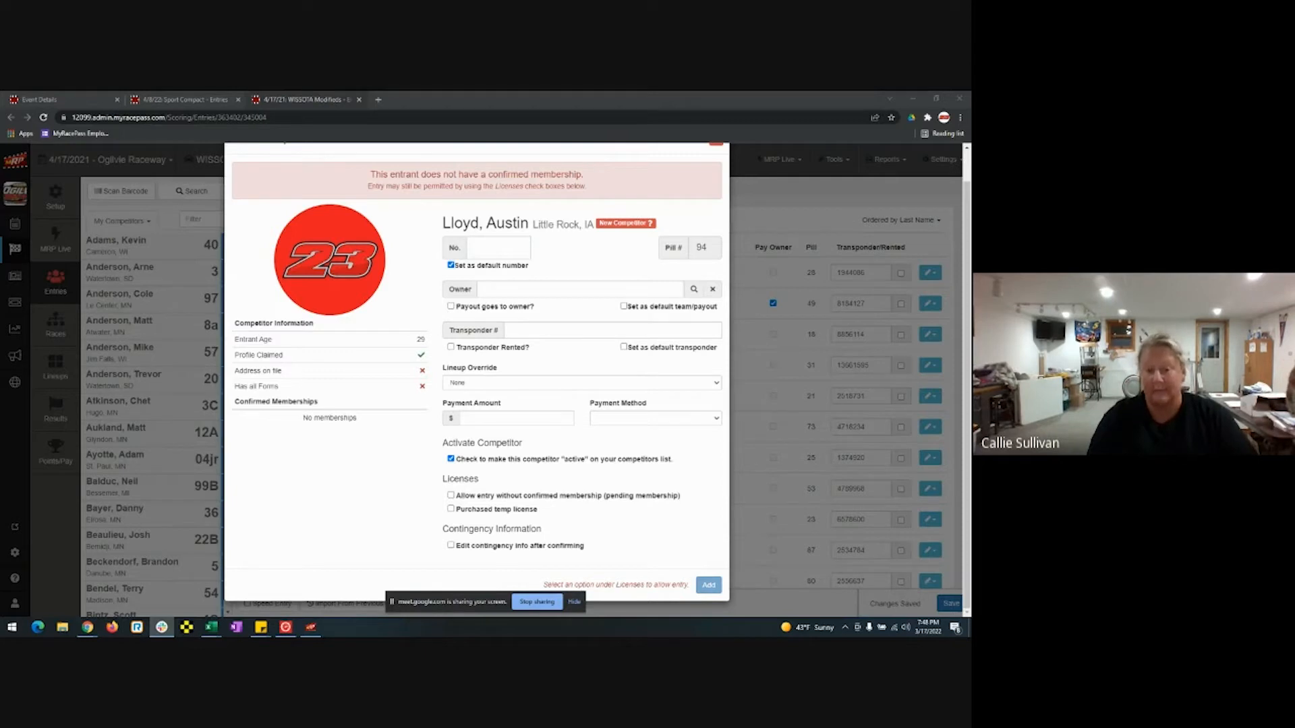
Close the 4/17/21 WISSOTA Modifieds entry confirmation and its Ogilvie Raceway tab.
{"action": "left_click", "coordinate": [498, 248]}
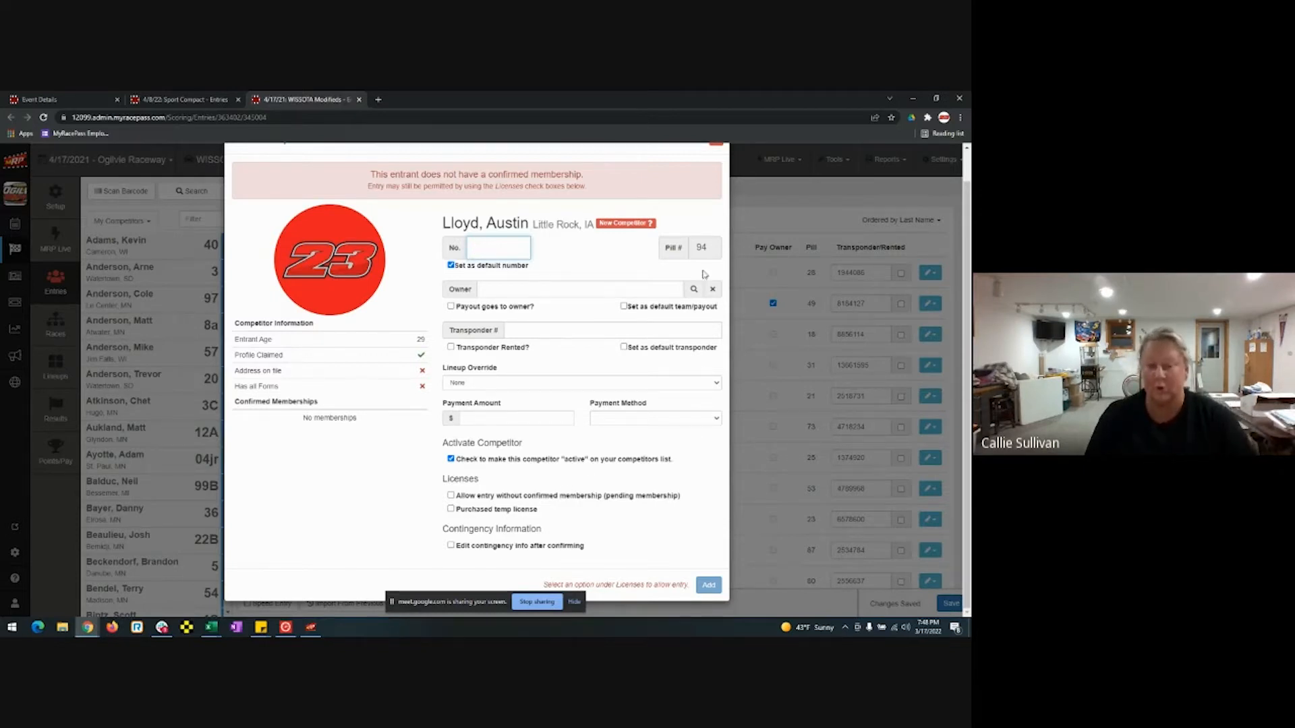
{"action": "scroll", "coordinate": [707, 191], "scroll_direction": "up", "scroll_amount": 1}
{"action": "scroll", "coordinate": [711, 204], "scroll_direction": "down", "scroll_amount": 1}
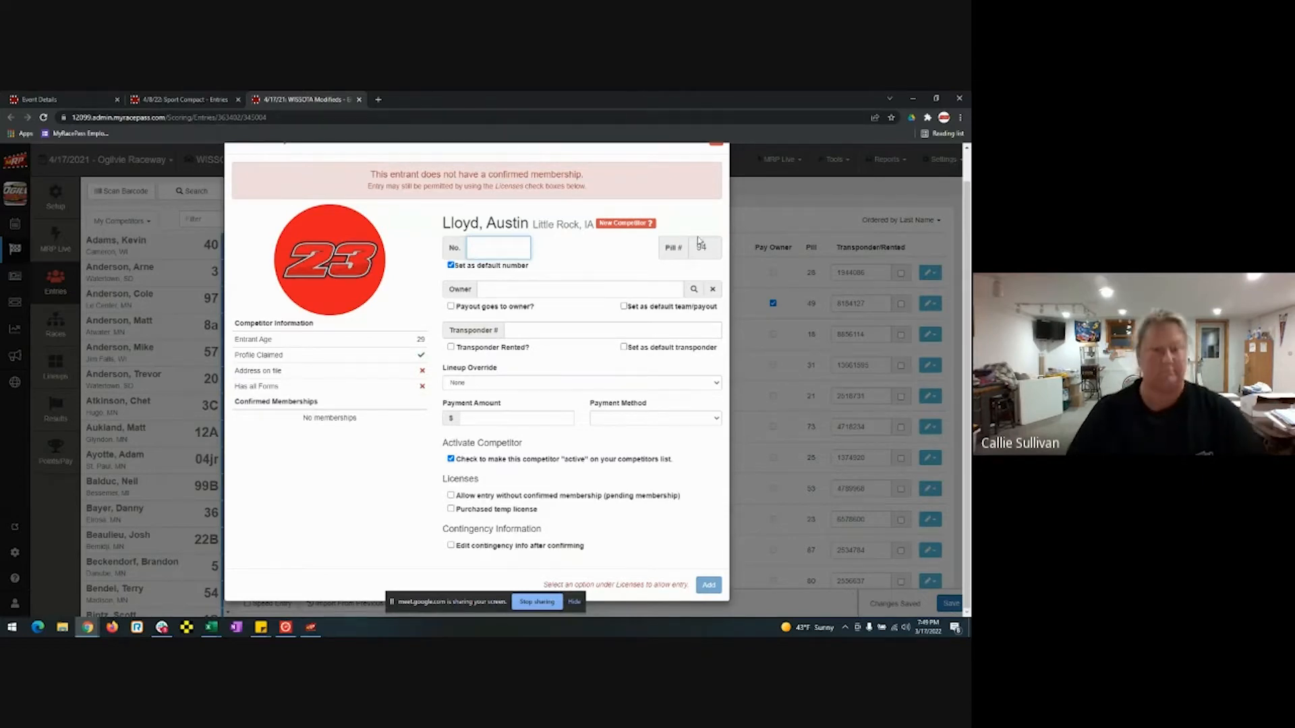
{"action": "scroll", "coordinate": [716, 211], "scroll_direction": "up", "scroll_amount": 1}
{"action": "left_click", "coordinate": [716, 173]}
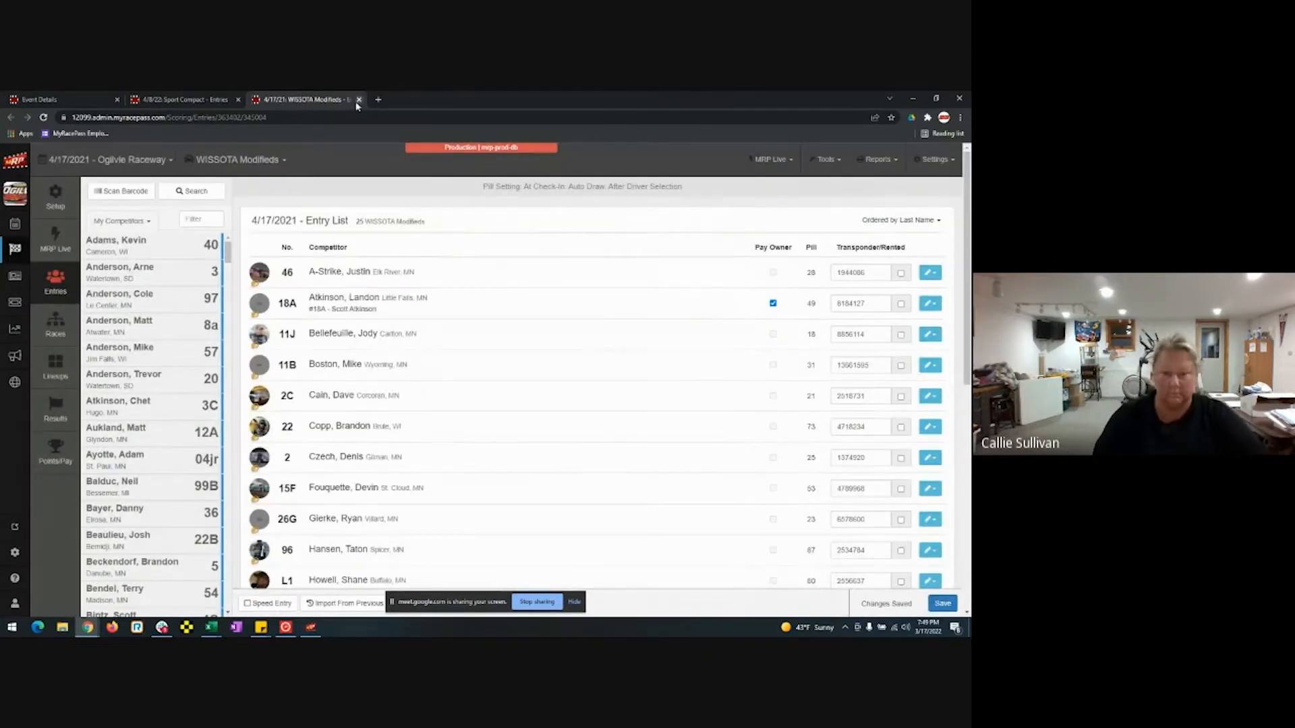
{"action": "left_click", "coordinate": [358, 99]}
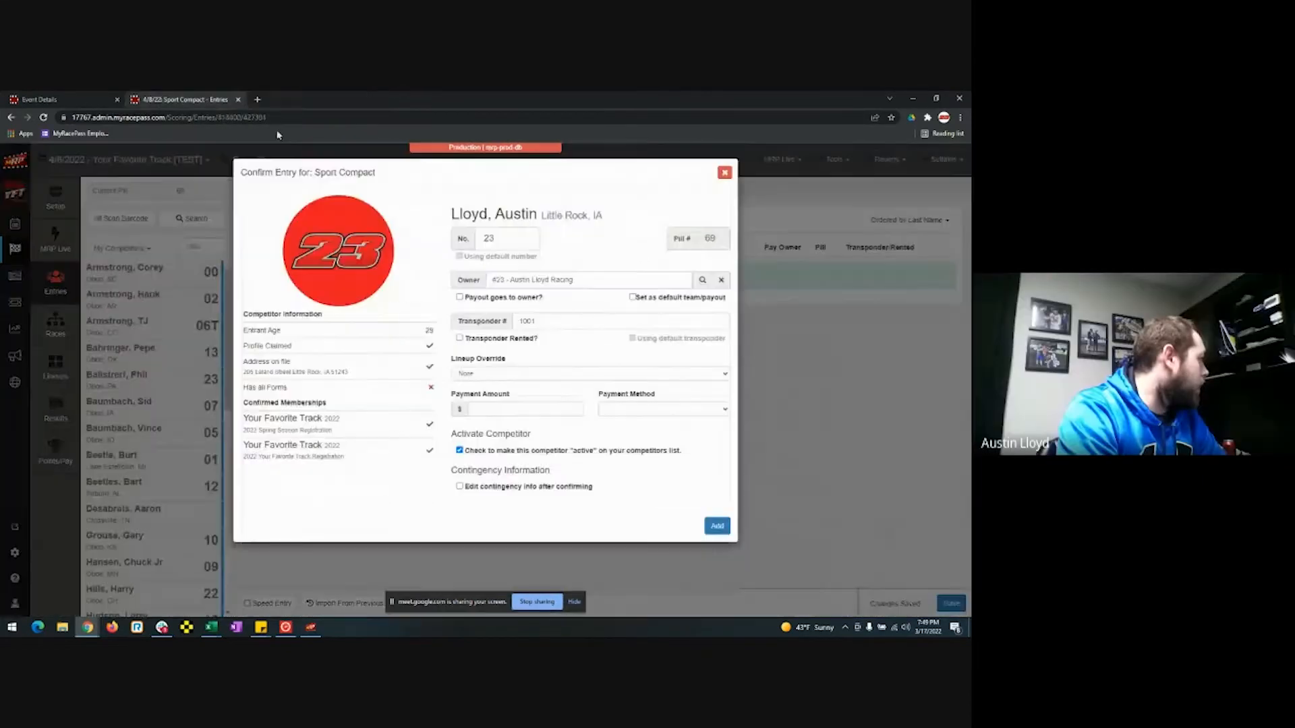
Add car 23 to Sport Compact and set pill draw to 'At Check-In: Auto Draw, After Driver Selection'.
{"action": "left_click", "coordinate": [719, 526]}
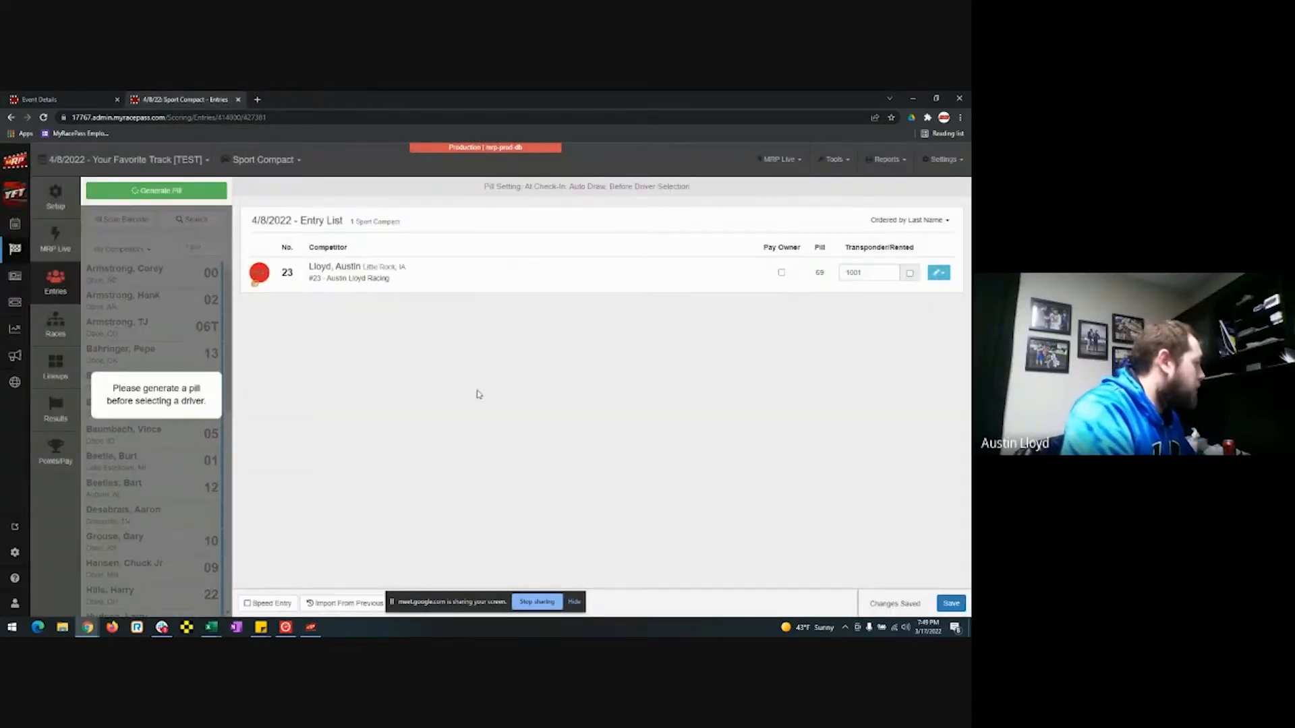
{"action": "left_click", "coordinate": [57, 208]}
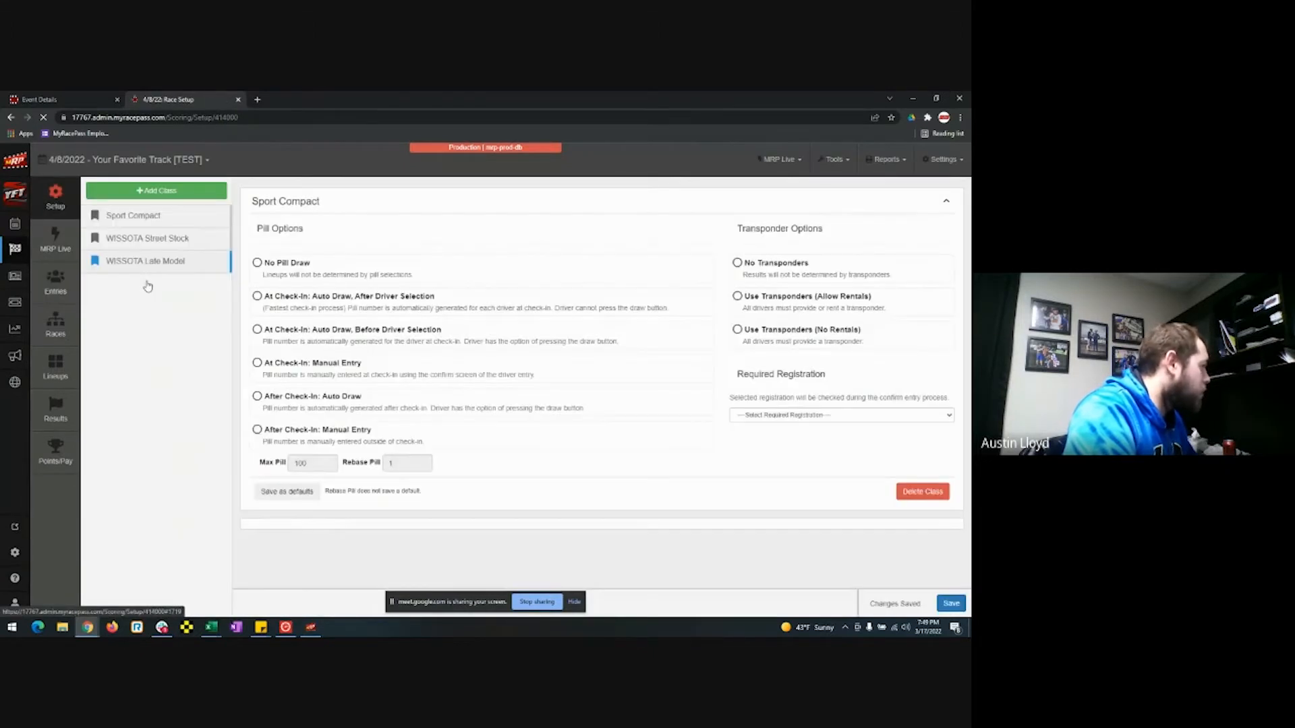
{"action": "left_click", "coordinate": [305, 304]}
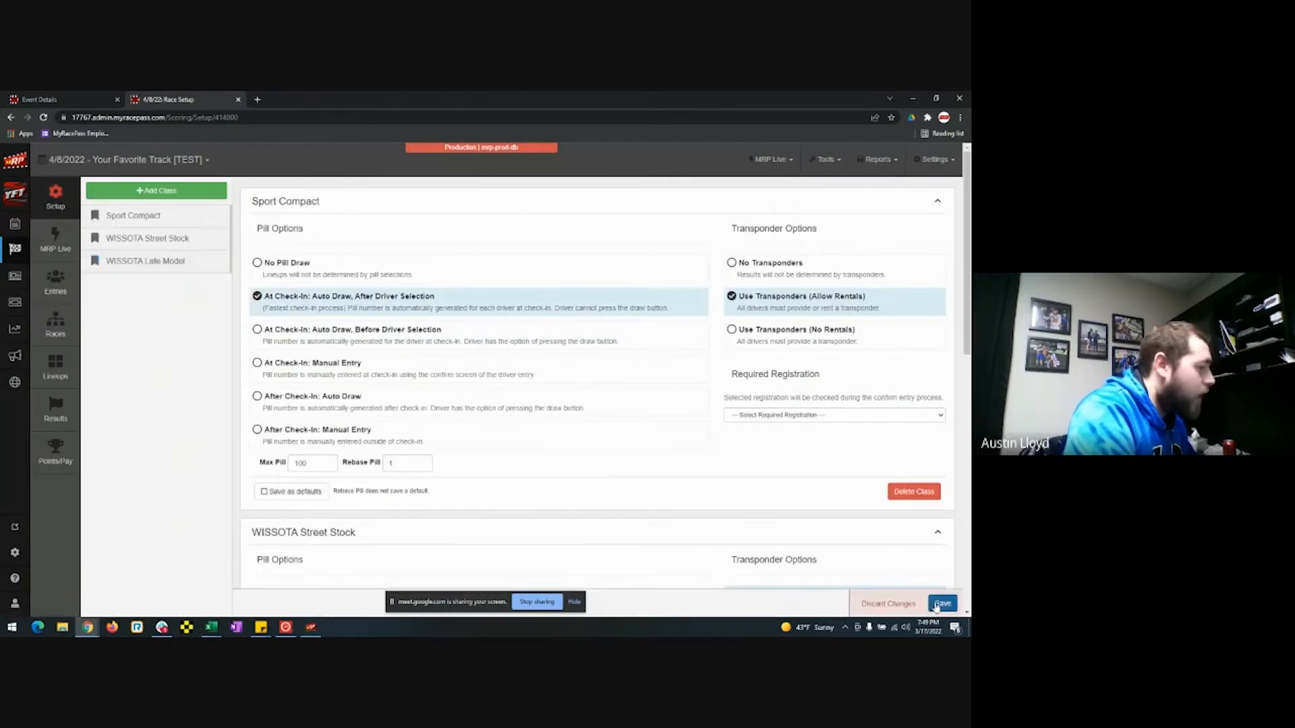
{"action": "left_click", "coordinate": [59, 278]}
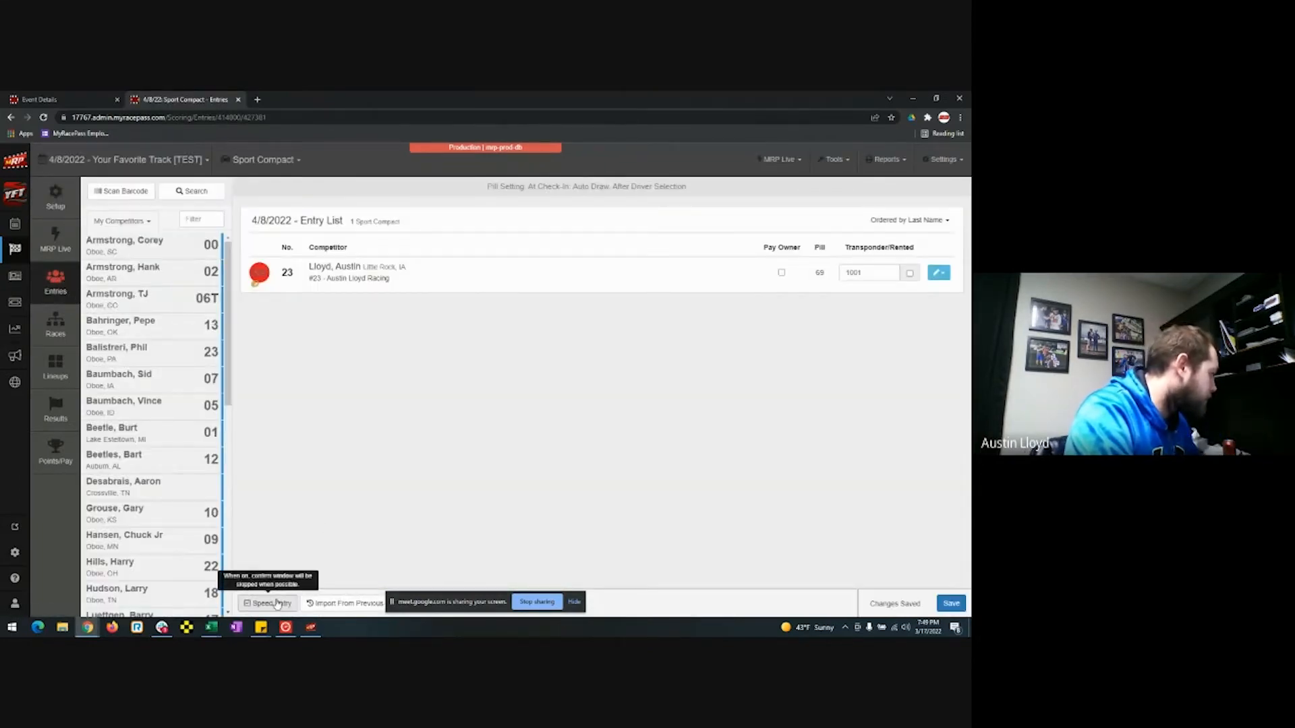
Add cars 00, 02, 06T and 13, tick Pay Owner for #23, and confirm saving changes.
{"action": "left_click", "coordinate": [159, 247]}
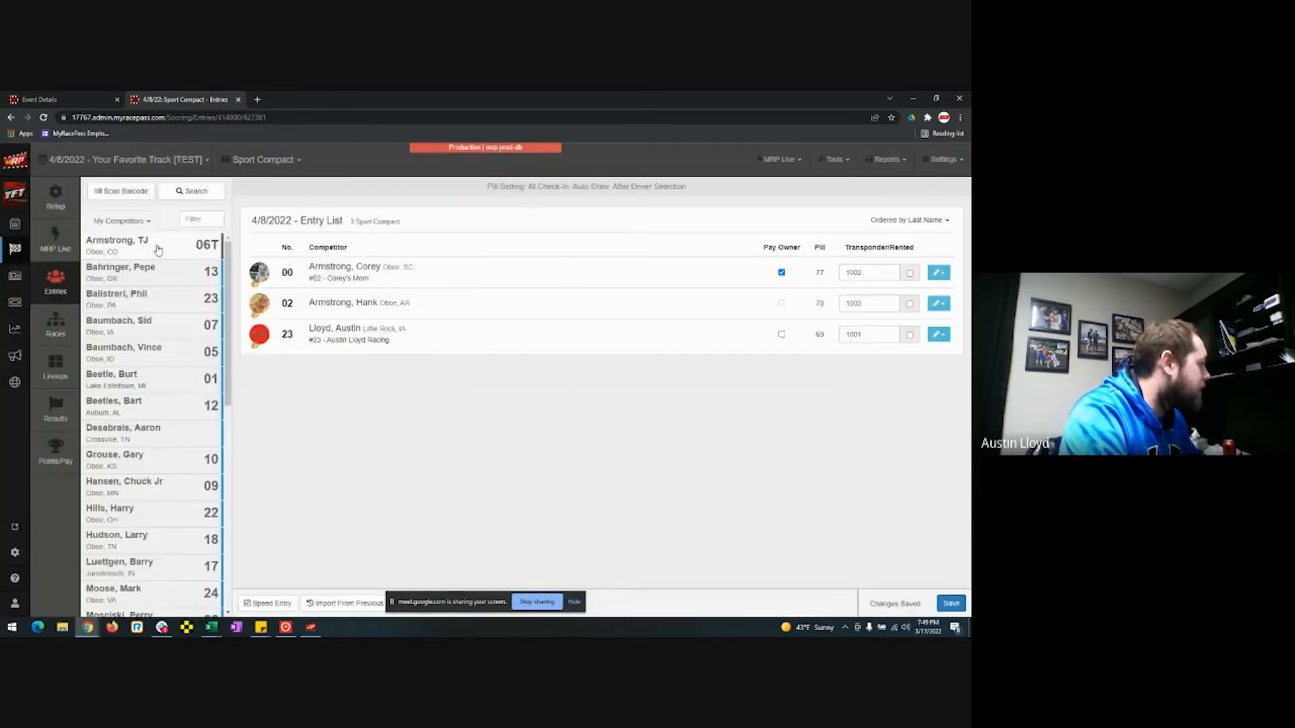
{"action": "left_click", "coordinate": [159, 249]}
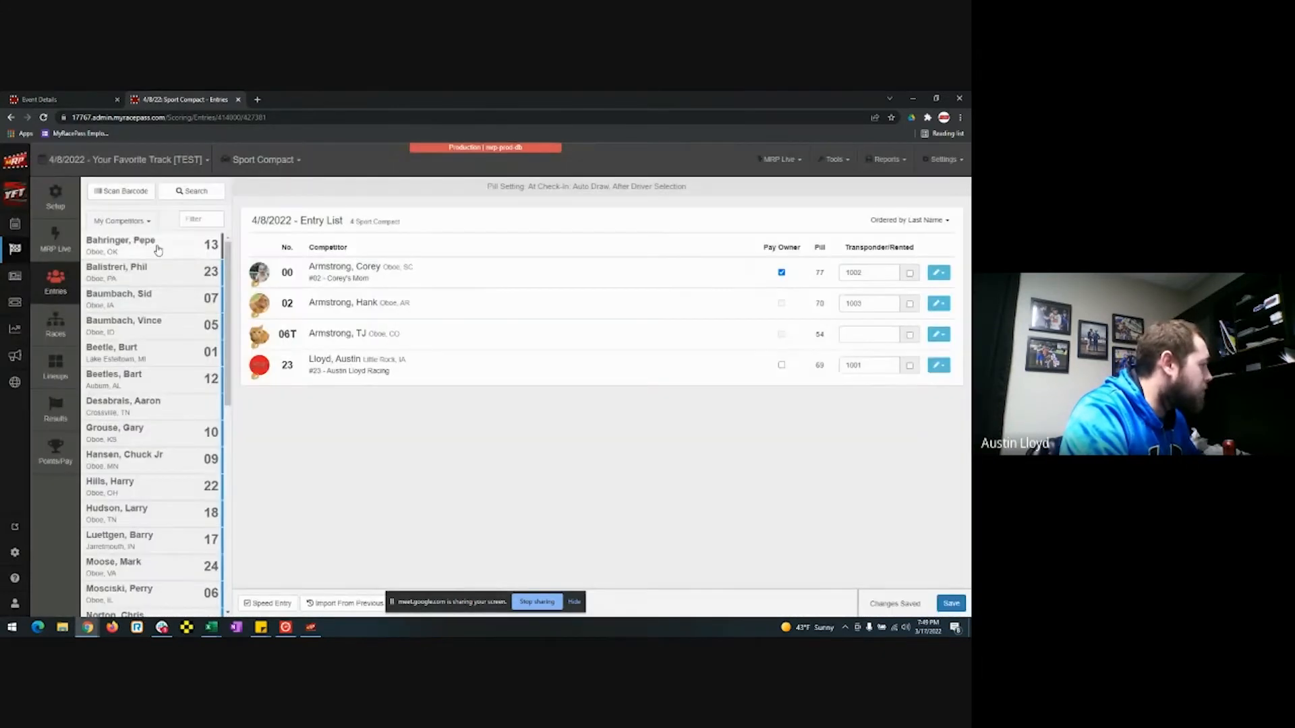
{"action": "left_click", "coordinate": [158, 249]}
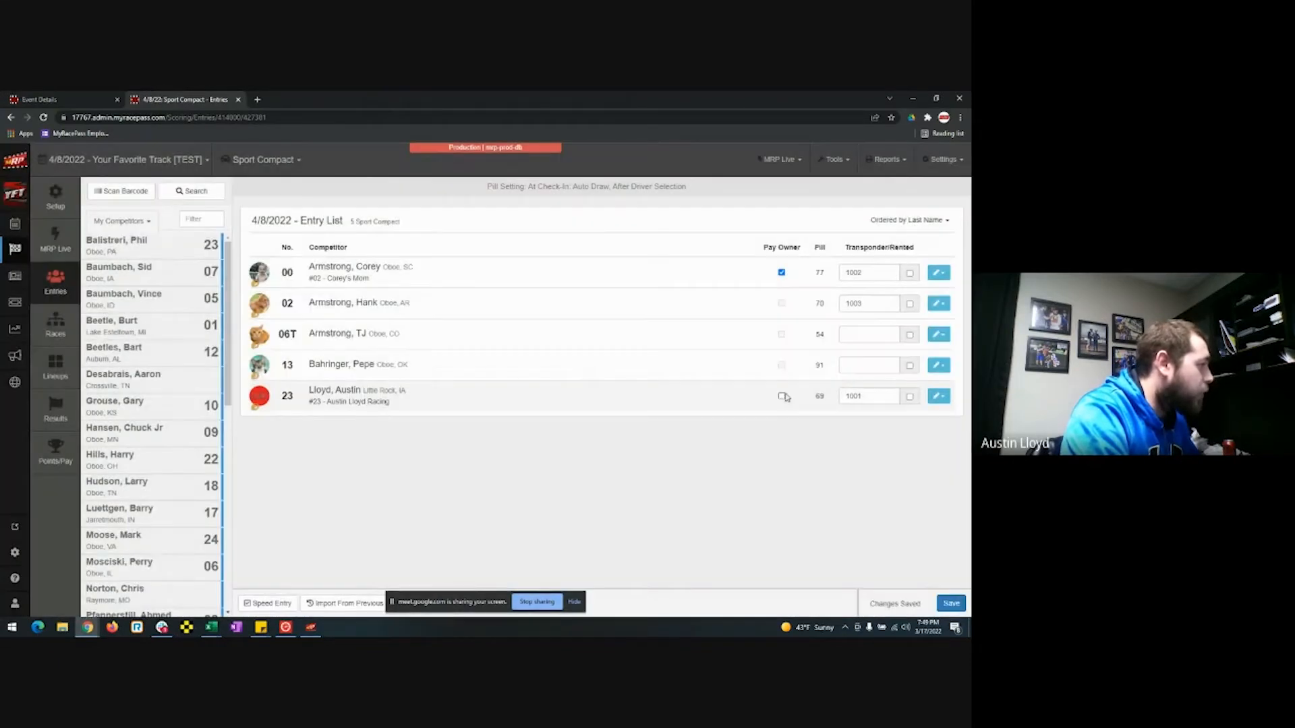
{"action": "left_click", "coordinate": [781, 395]}
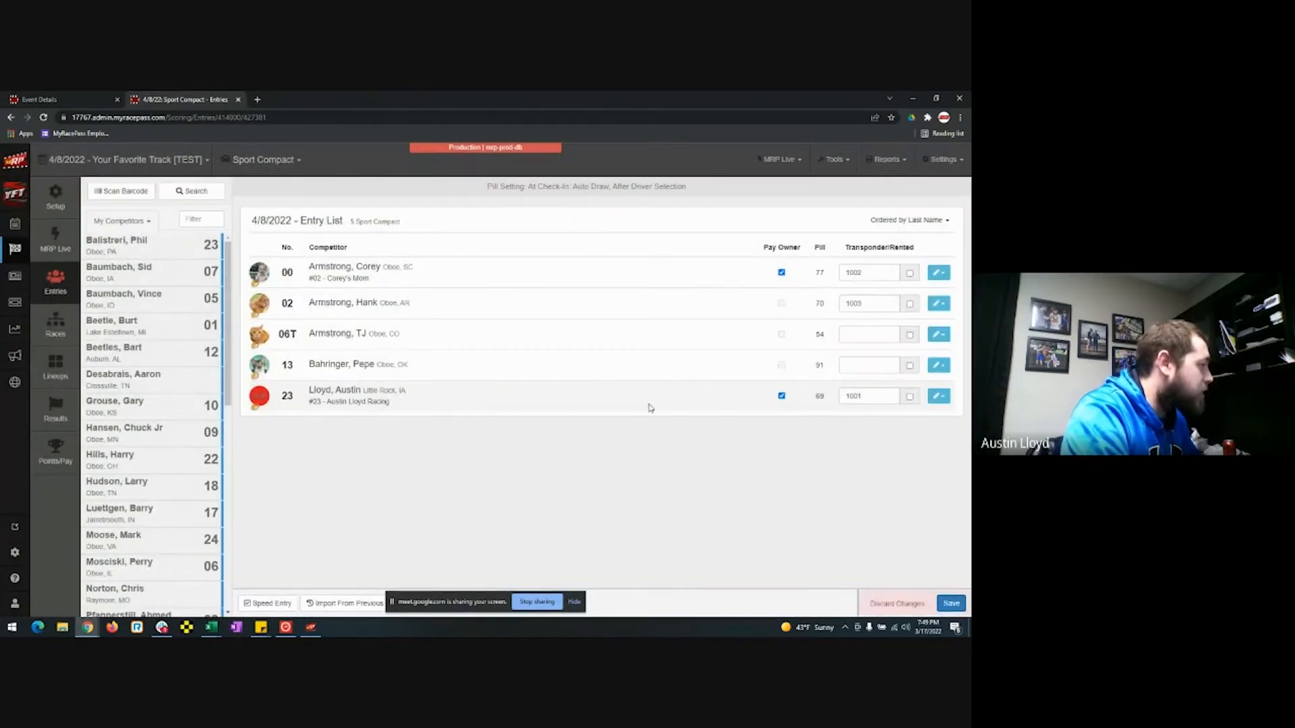
{"action": "left_click", "coordinate": [135, 255]}
{"action": "left_click", "coordinate": [620, 244]}
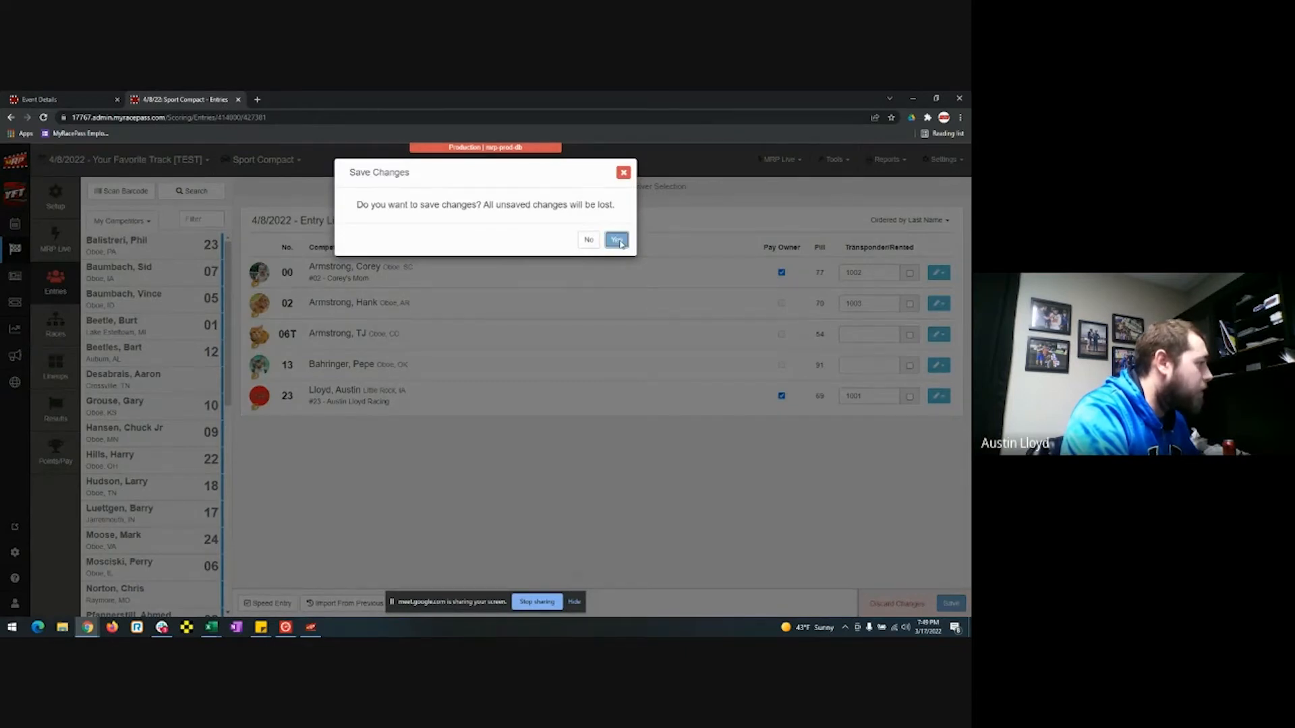
Enter the next driver as car 23B since 23 is taken, then add cars 07, 05 and 01.
{"action": "left_click", "coordinate": [717, 527]}
{"action": "left_click", "coordinate": [499, 275]}
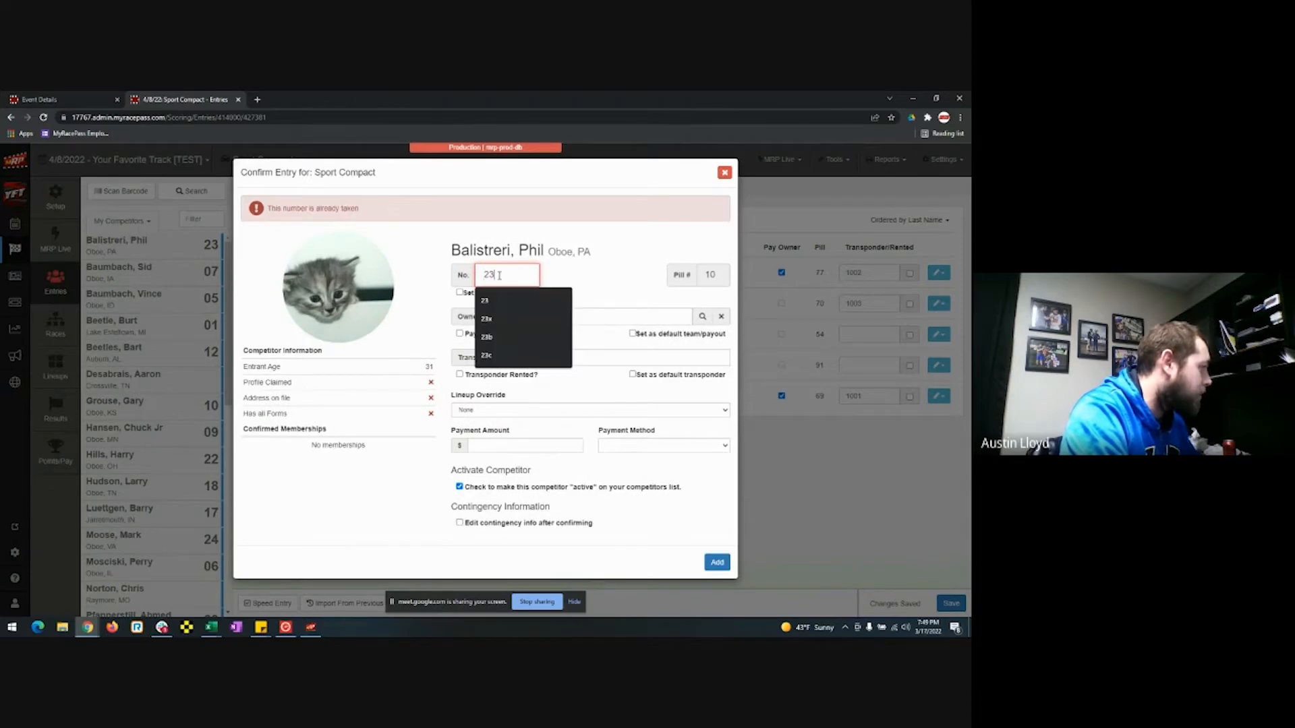
{"action": "left_click", "coordinate": [486, 336]}
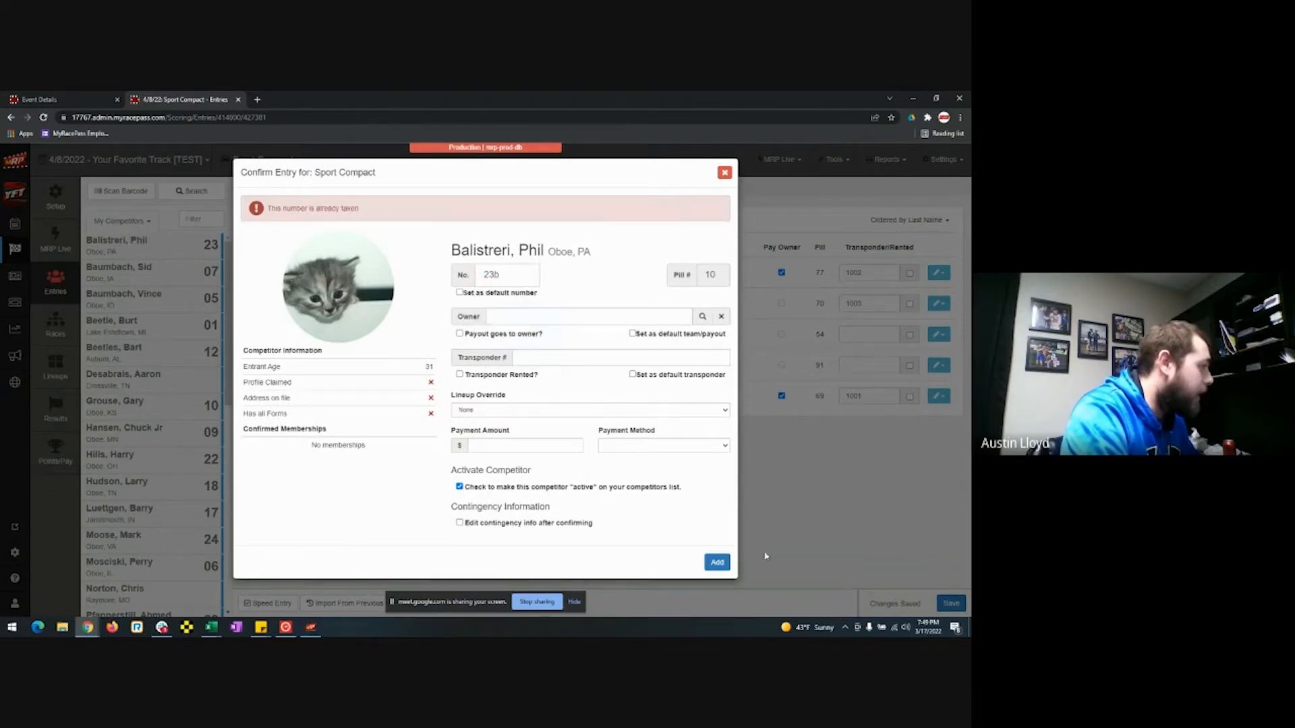
{"action": "left_click", "coordinate": [717, 562]}
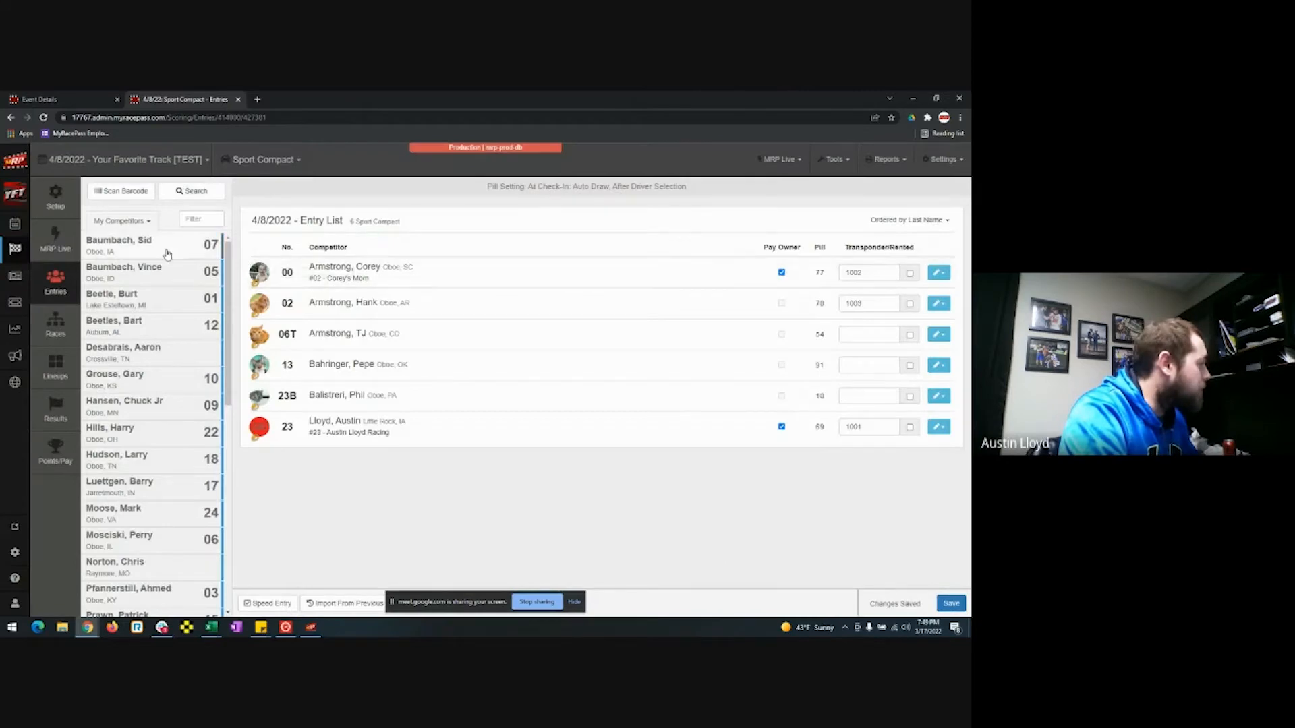
{"action": "left_click", "coordinate": [168, 254]}
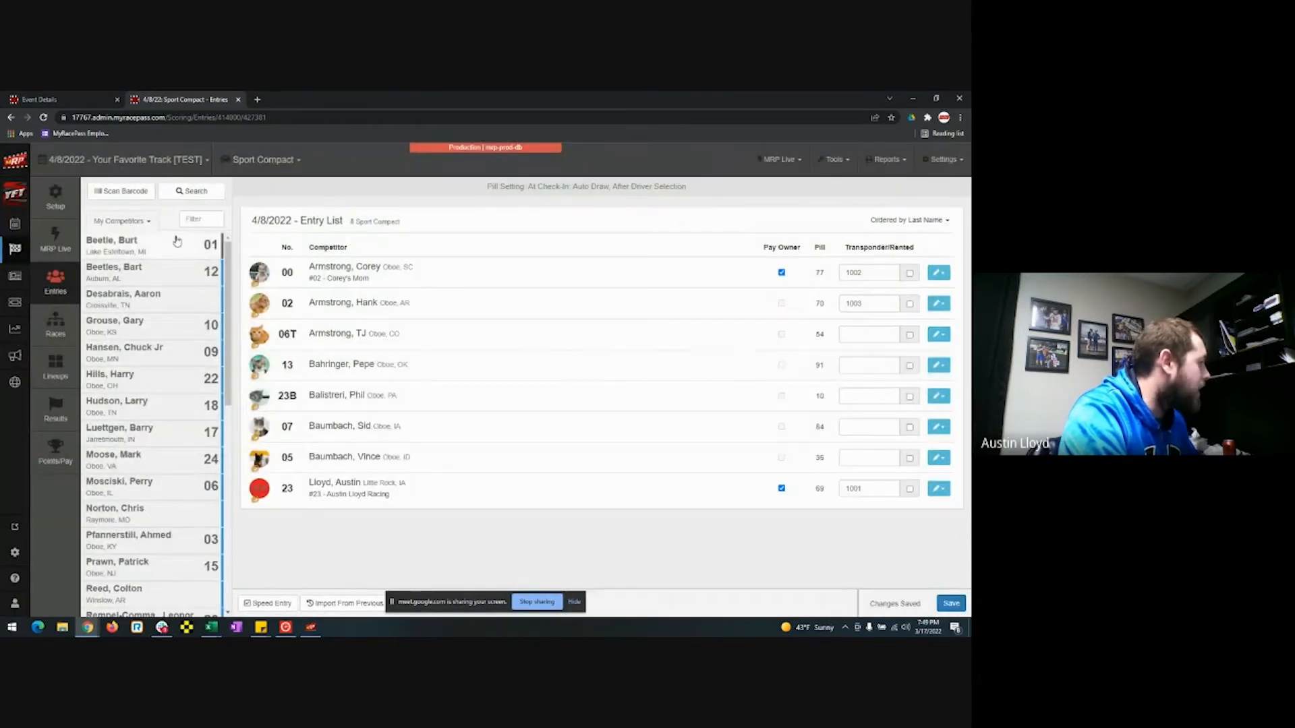
{"action": "left_click", "coordinate": [170, 241]}
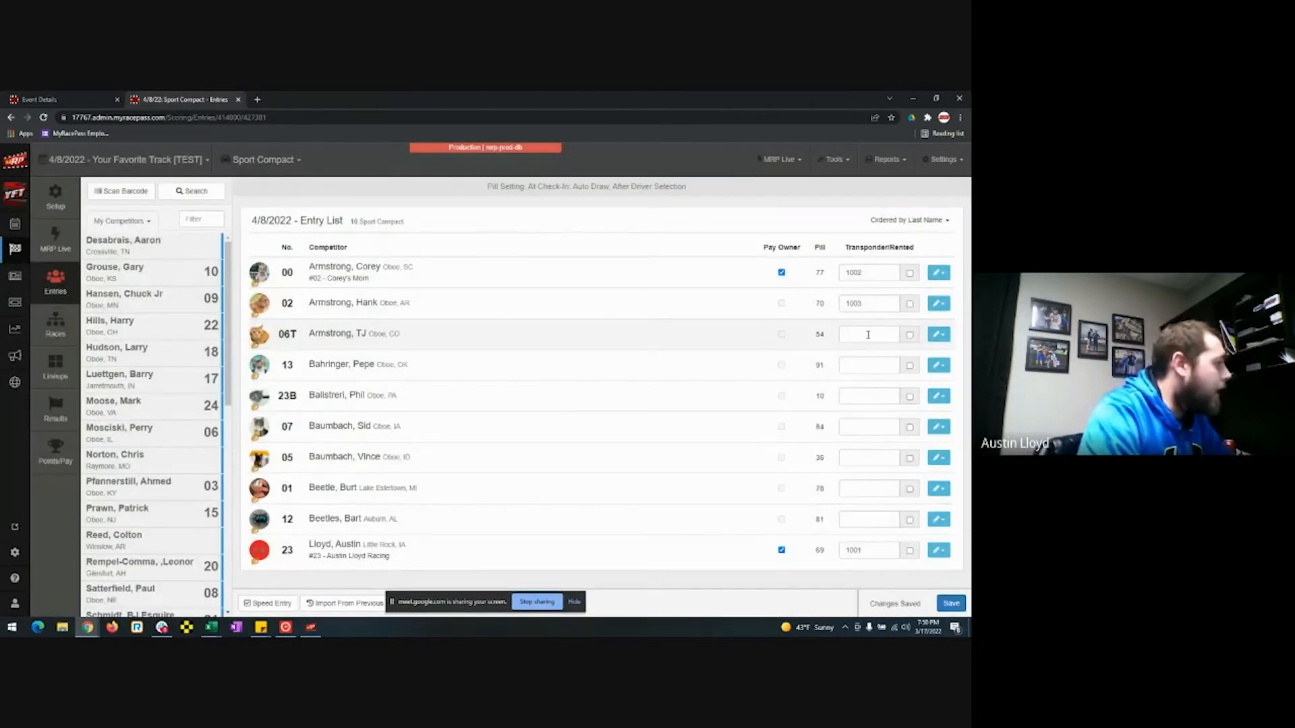
Enter transponders 1004–1010 for cars 06T, 13, 23B, 07, 05, 01 and 12, then save.
{"action": "left_click", "coordinate": [868, 334]}
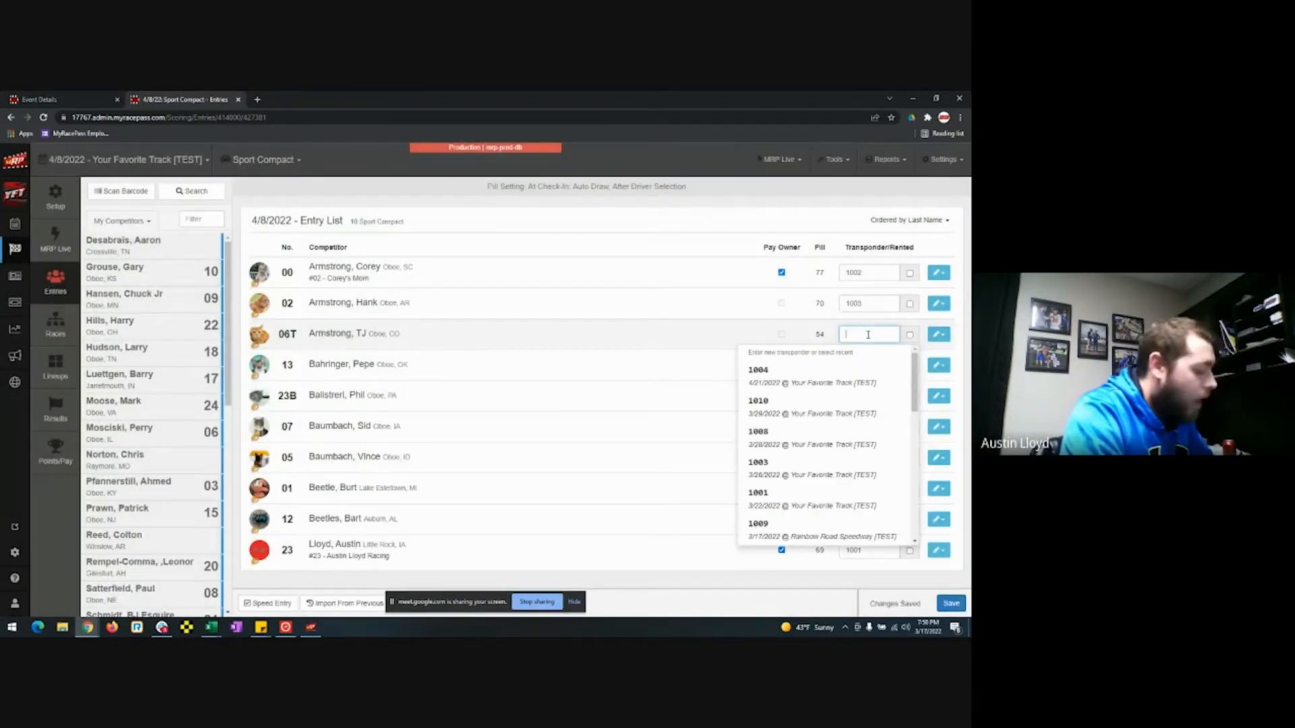
{"action": "type", "text": "1004"}
{"action": "key", "text": "Return"}
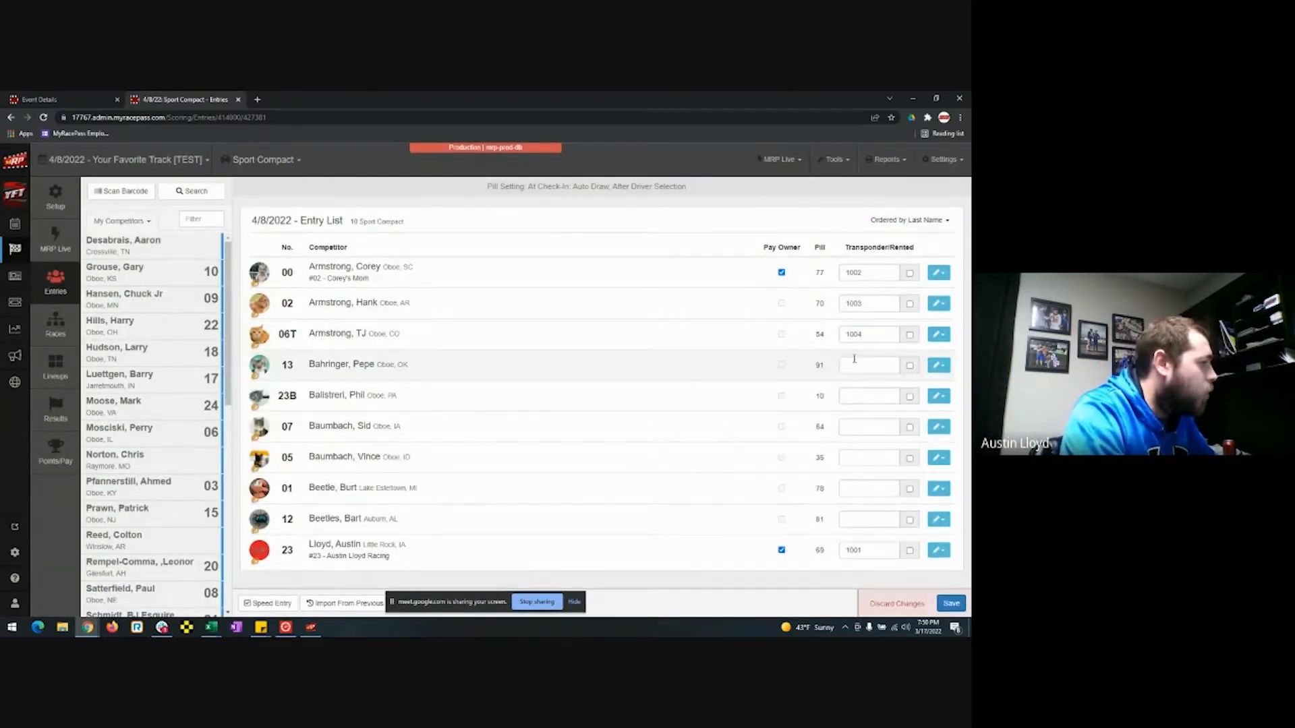
{"action": "type", "text": "1005"}
{"action": "left_click", "coordinate": [852, 396]}
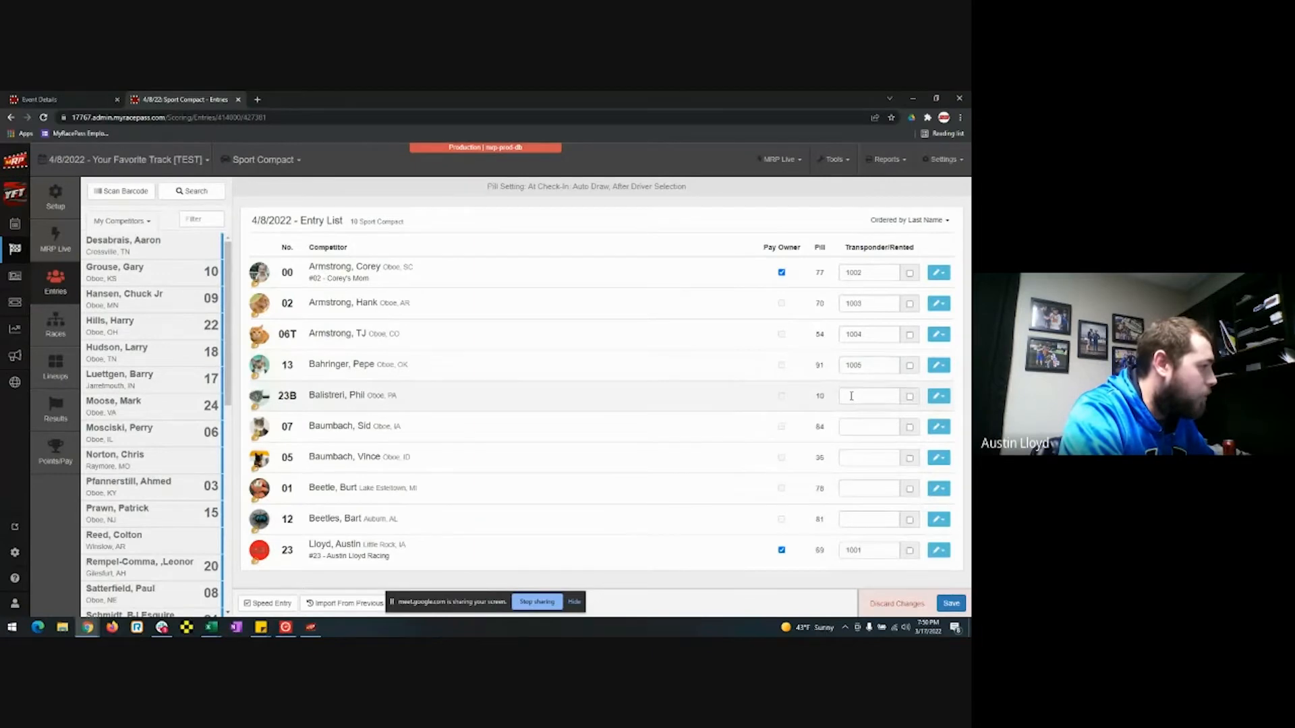
{"action": "type", "text": "1006"}
{"action": "left_click", "coordinate": [855, 427]}
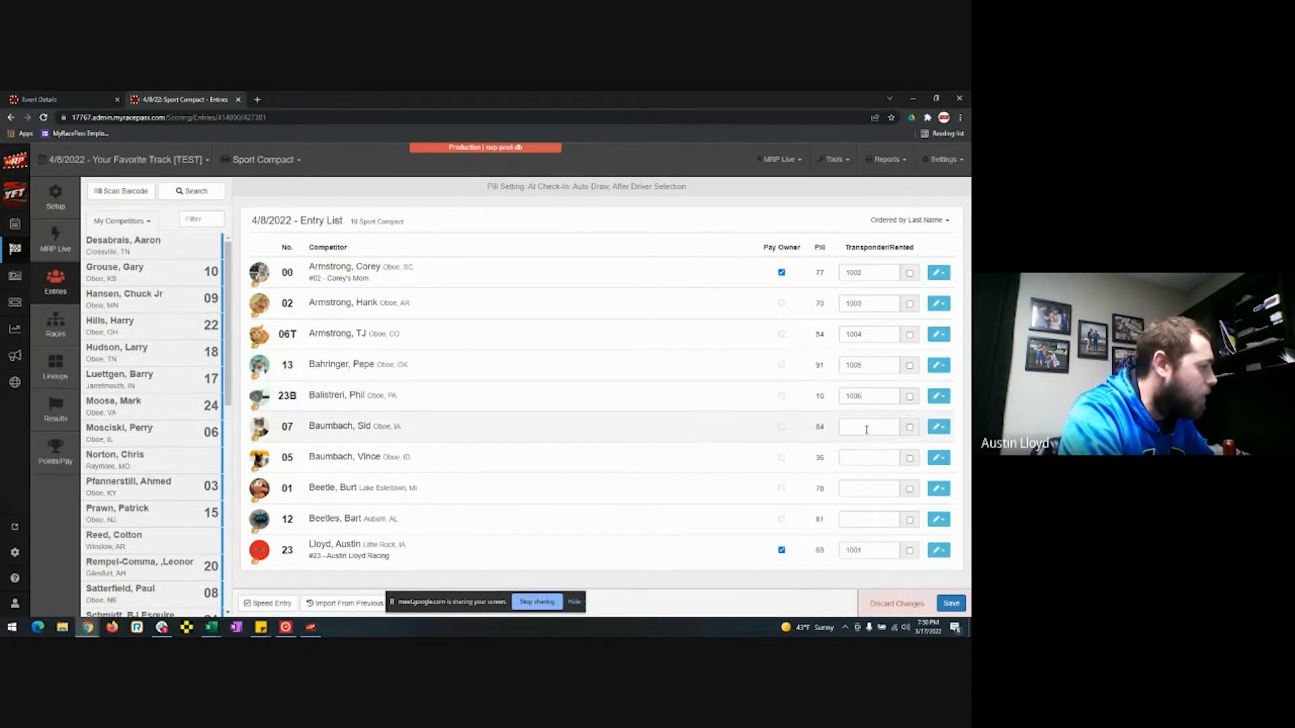
{"action": "type", "text": "1007"}
{"action": "left_click", "coordinate": [849, 458]}
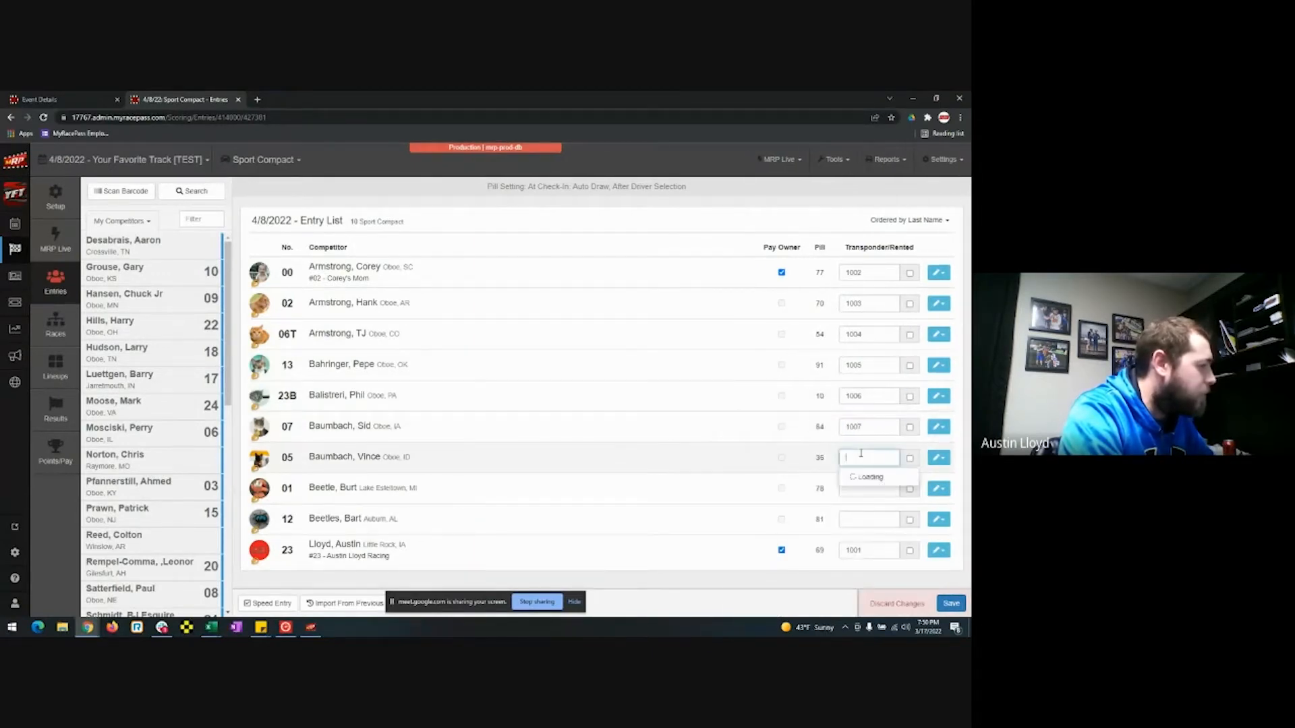
{"action": "type", "text": "1008"}
{"action": "left_click", "coordinate": [847, 487]}
{"action": "type", "text": "1009"}
{"action": "left_click", "coordinate": [861, 517]}
{"action": "type", "text": "1010"}
{"action": "left_click", "coordinate": [770, 486]}
{"action": "left_click", "coordinate": [950, 604]}
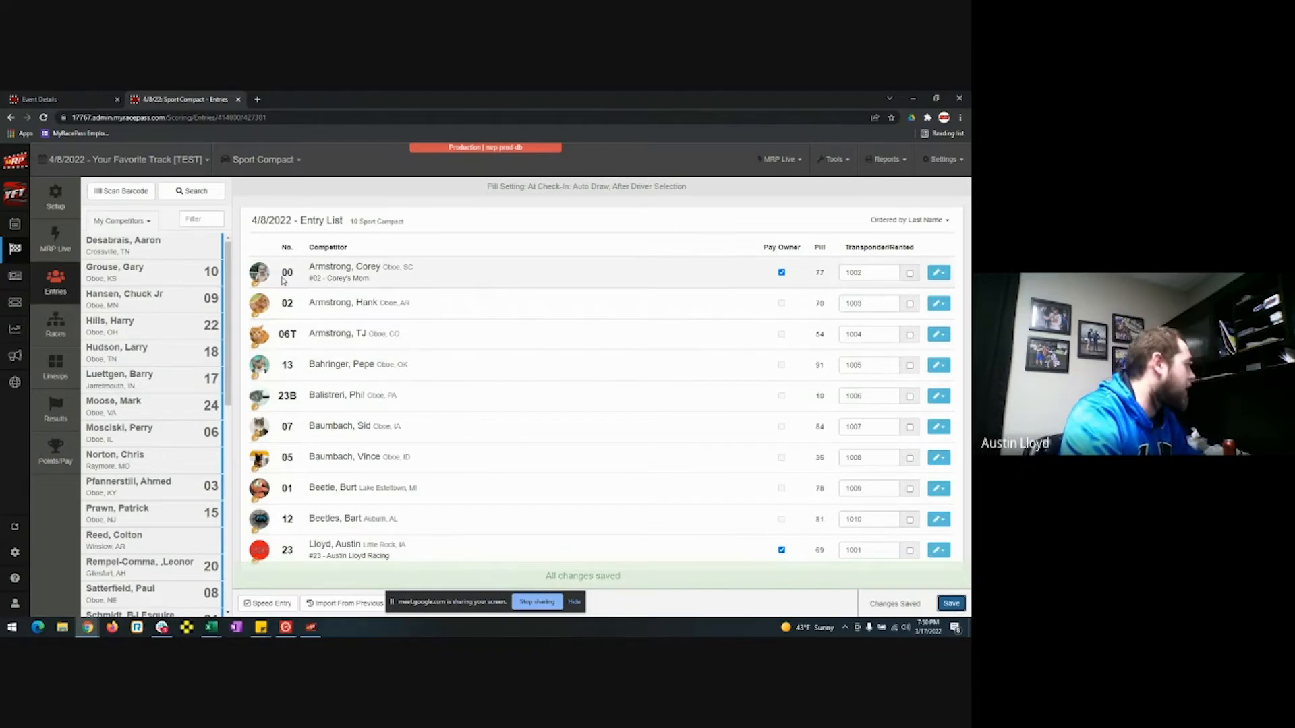
Copy the 3/9/2022 event's races: two 10-lap heats and a 20-lap A Feature.
{"action": "left_click", "coordinate": [73, 323]}
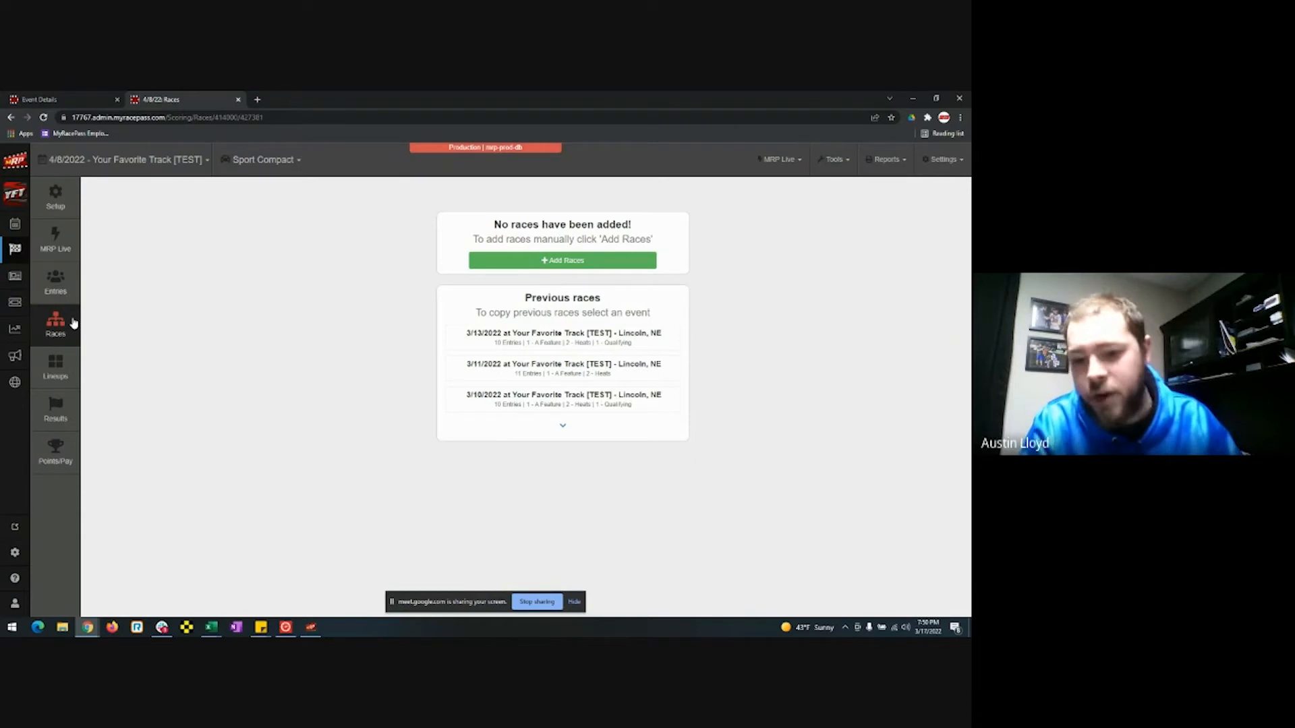
{"action": "left_click", "coordinate": [563, 426]}
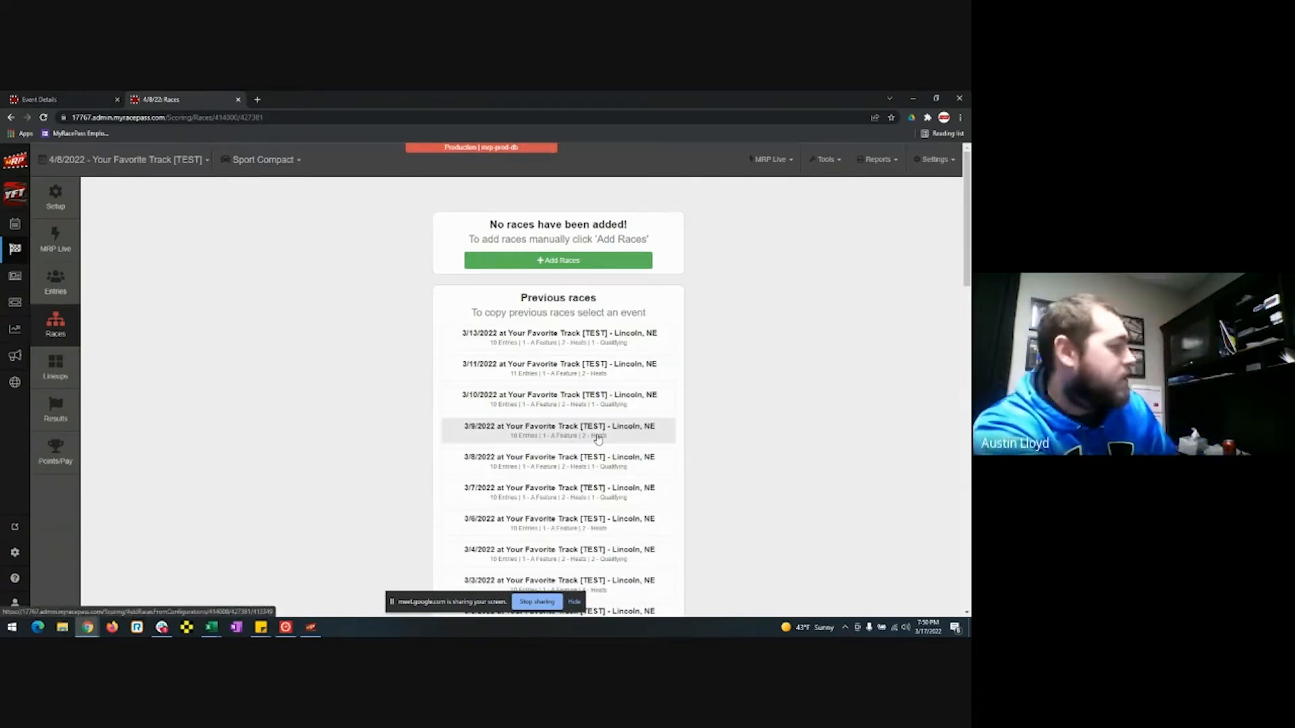
{"action": "left_click", "coordinate": [558, 437]}
{"action": "left_click", "coordinate": [598, 397]}
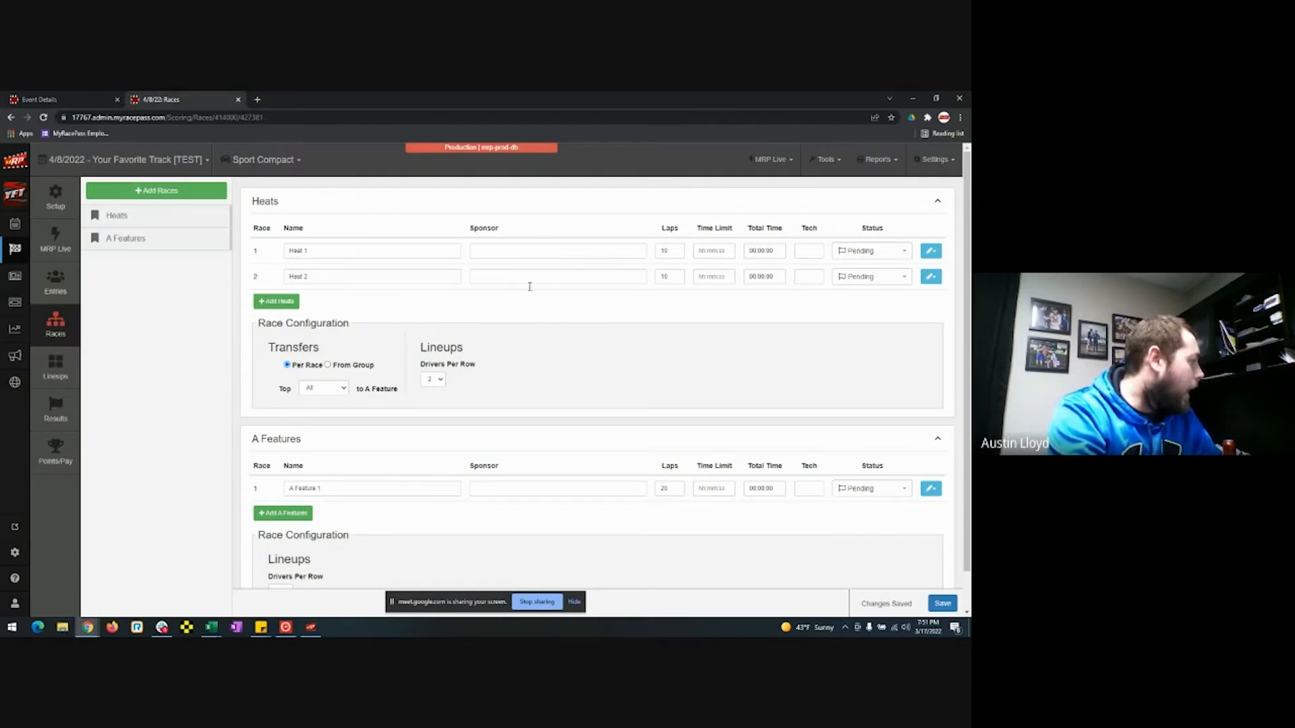
Set heat transfers to the A Feature to come From Group.
{"action": "scroll", "coordinate": [542, 356], "scroll_direction": "down", "scroll_amount": 1}
{"action": "scroll", "coordinate": [556, 369], "scroll_direction": "up", "scroll_amount": 1}
{"action": "scroll", "coordinate": [559, 373], "scroll_direction": "down", "scroll_amount": 1}
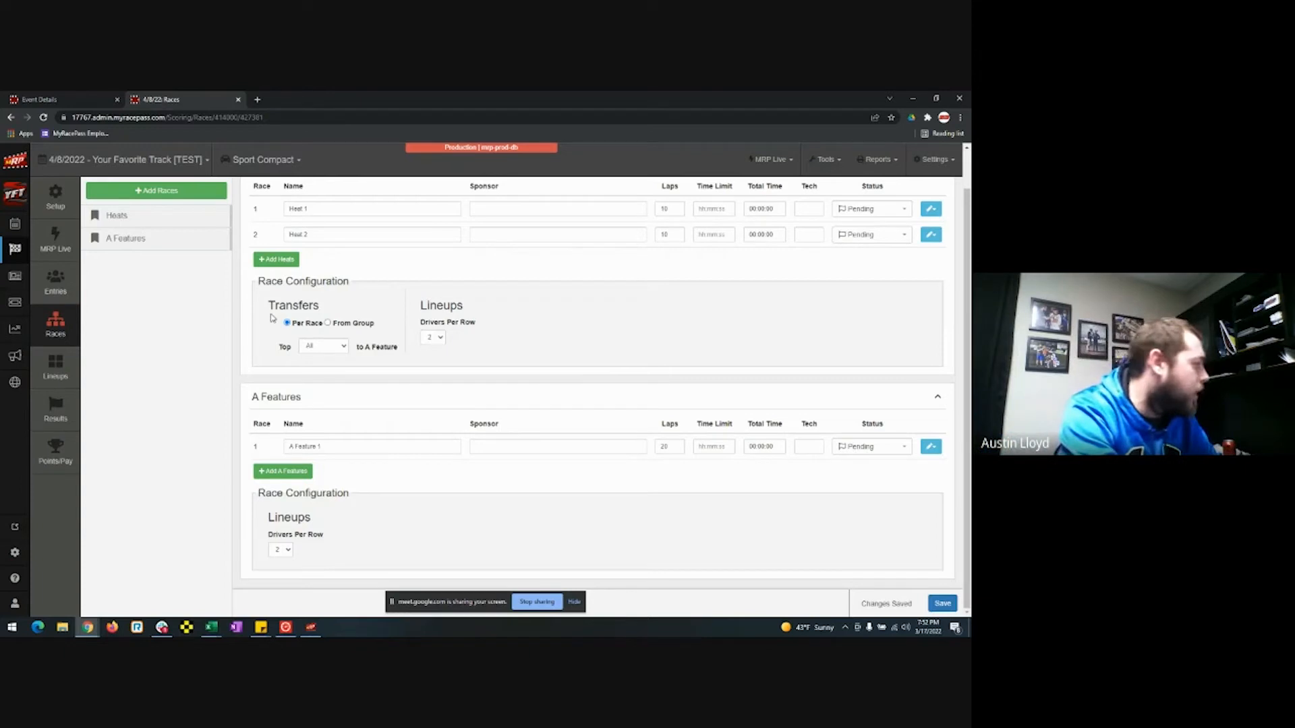
{"action": "left_click", "coordinate": [328, 323]}
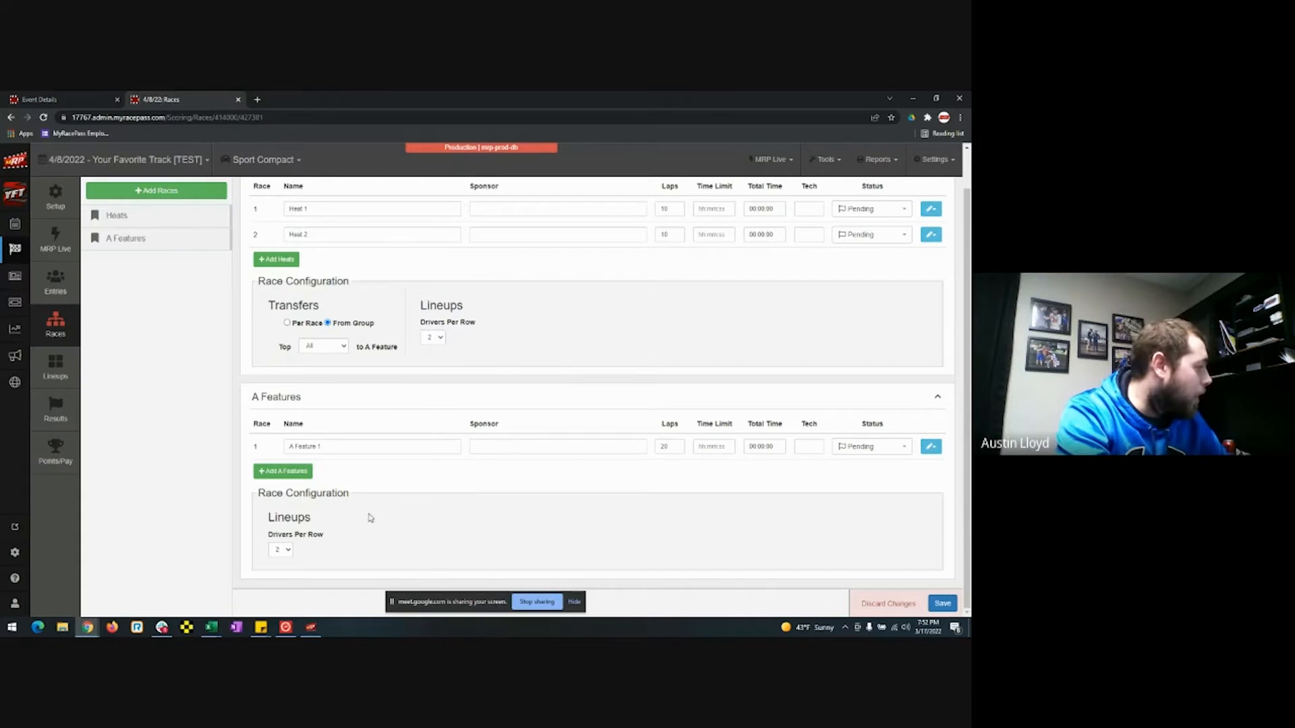
Keep A Feature drivers per row at 2, save the race configuration, and go to Lineups.
{"action": "left_click", "coordinate": [282, 550]}
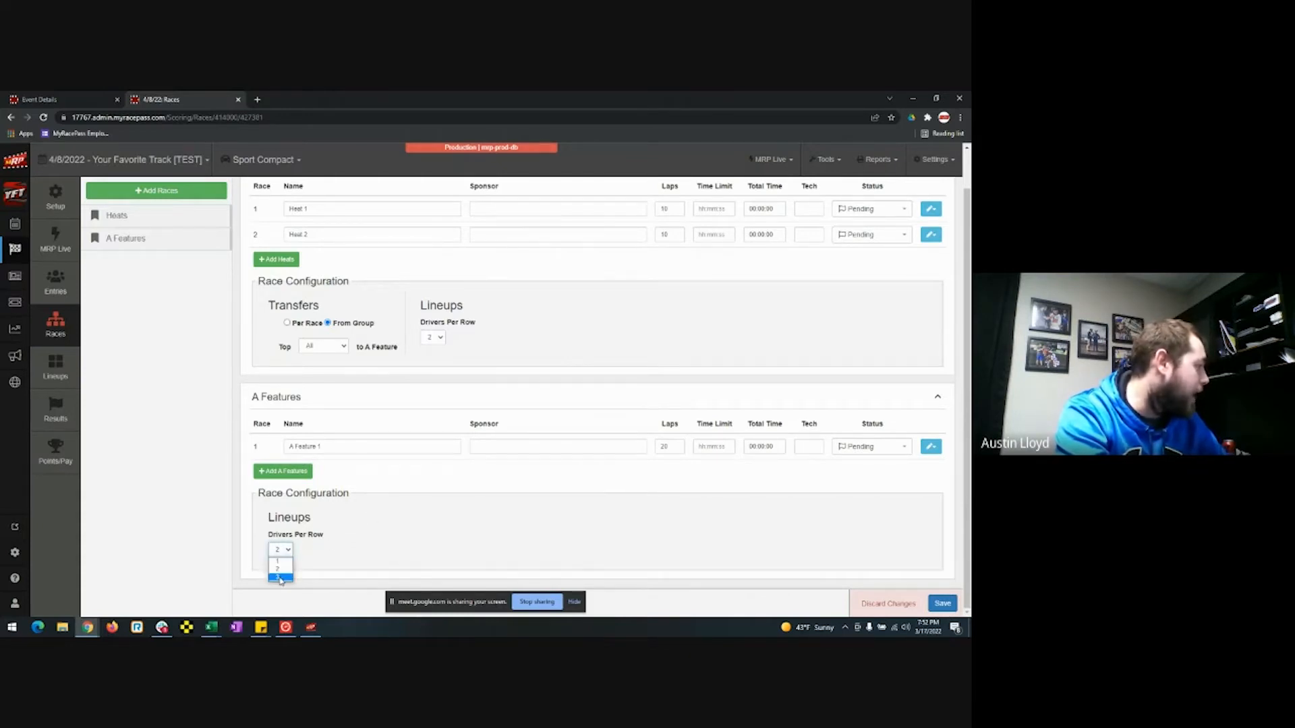
{"action": "left_click", "coordinate": [281, 580]}
{"action": "left_click", "coordinate": [290, 549]}
{"action": "left_click", "coordinate": [280, 569]}
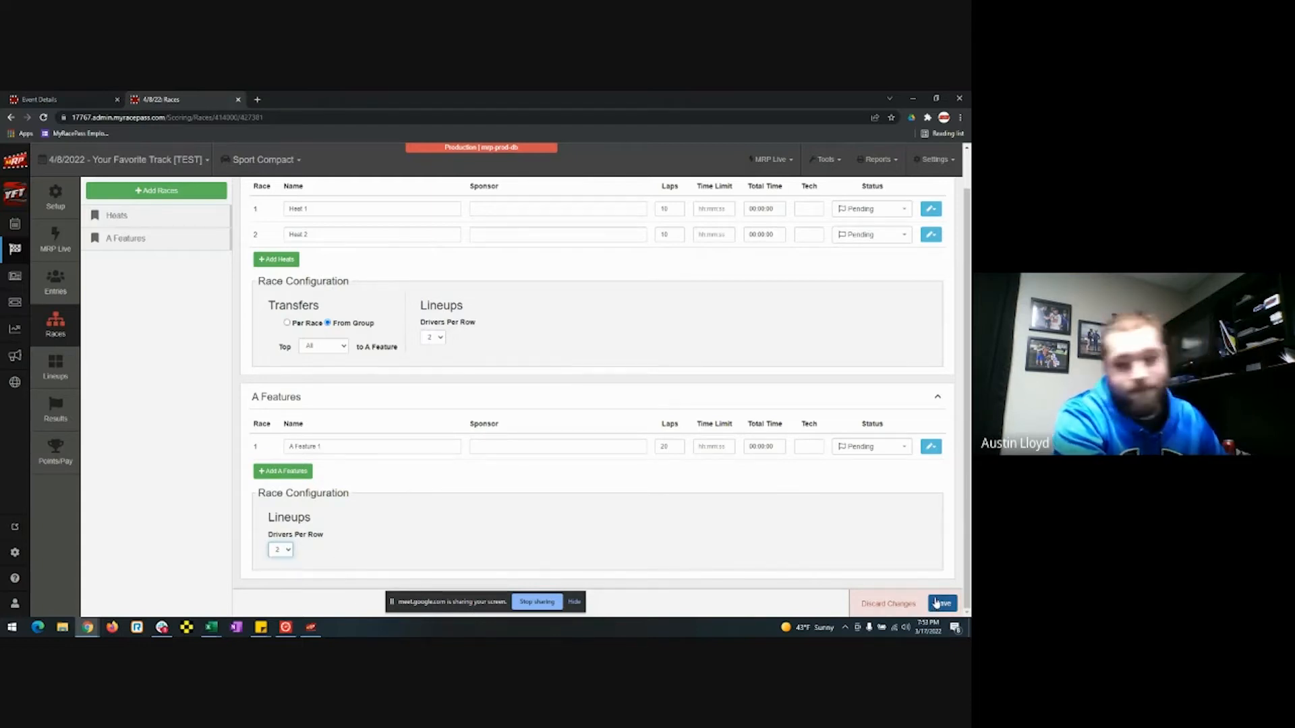
{"action": "left_click", "coordinate": [937, 602]}
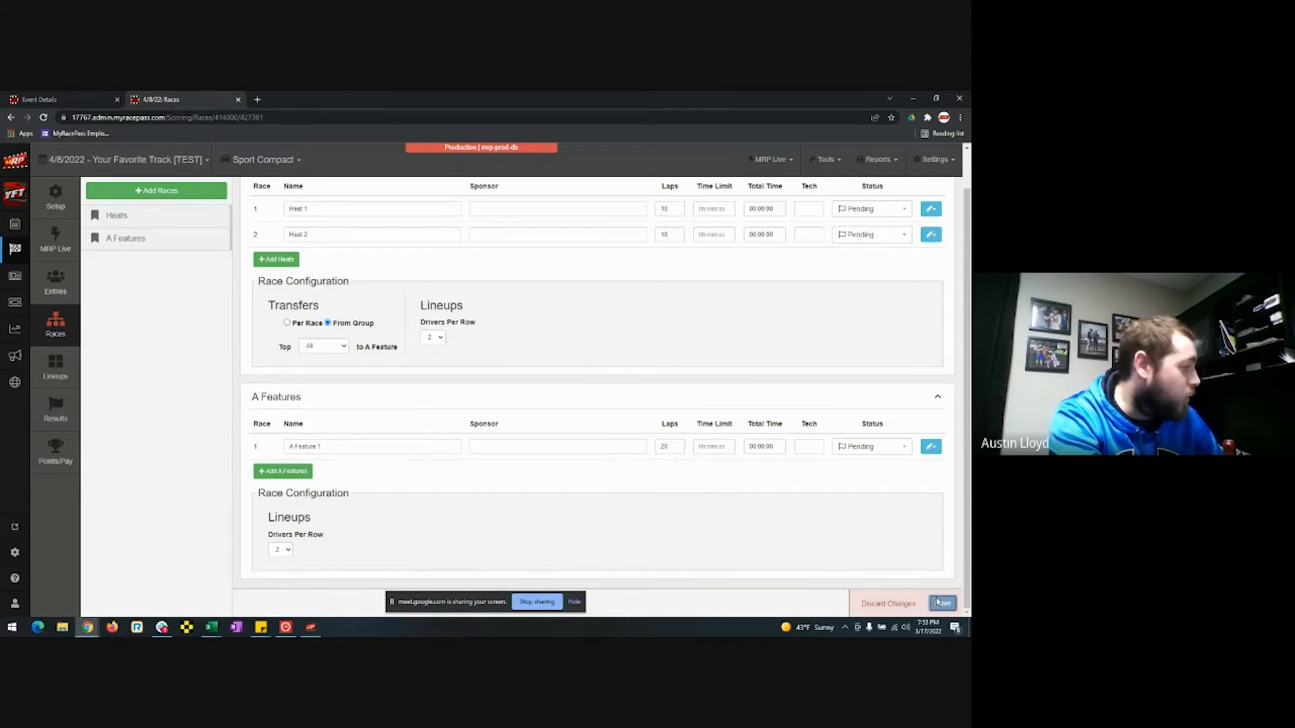
{"action": "left_click", "coordinate": [63, 374]}
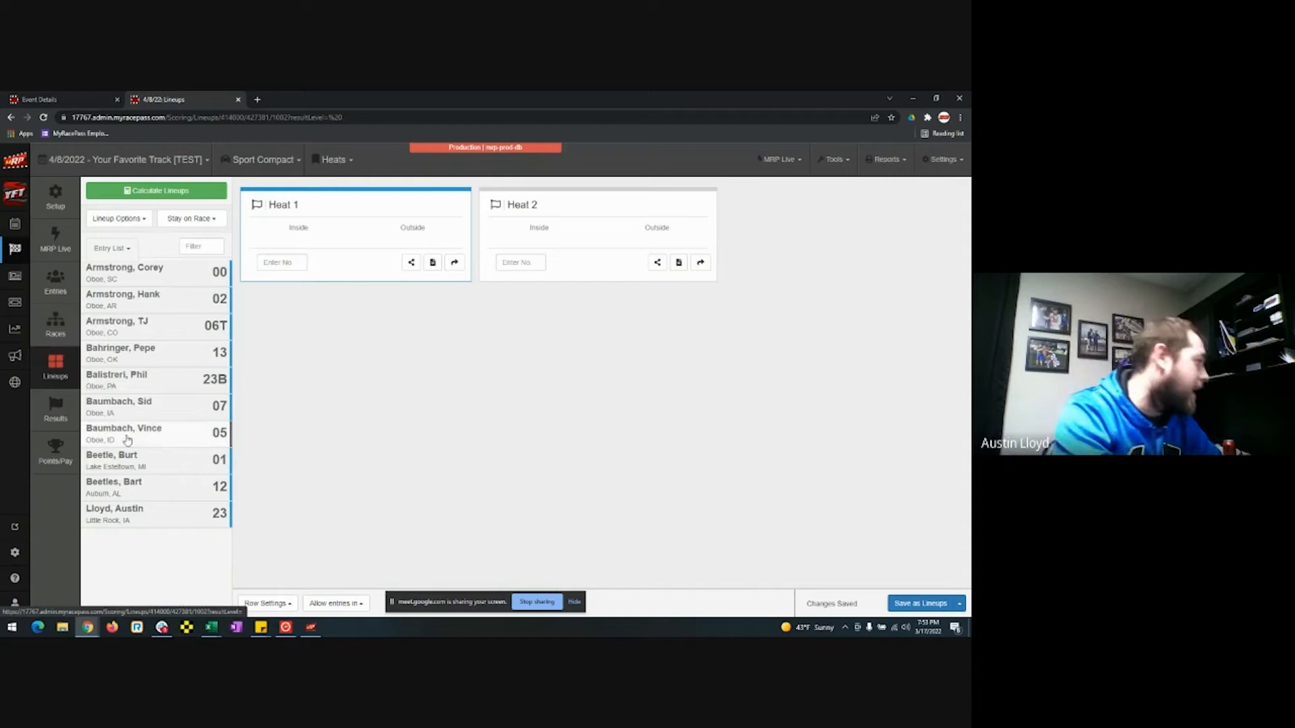
Open the Calculate Lineups dialog for the empty Sport Compact heats.
{"action": "left_click", "coordinate": [163, 195]}
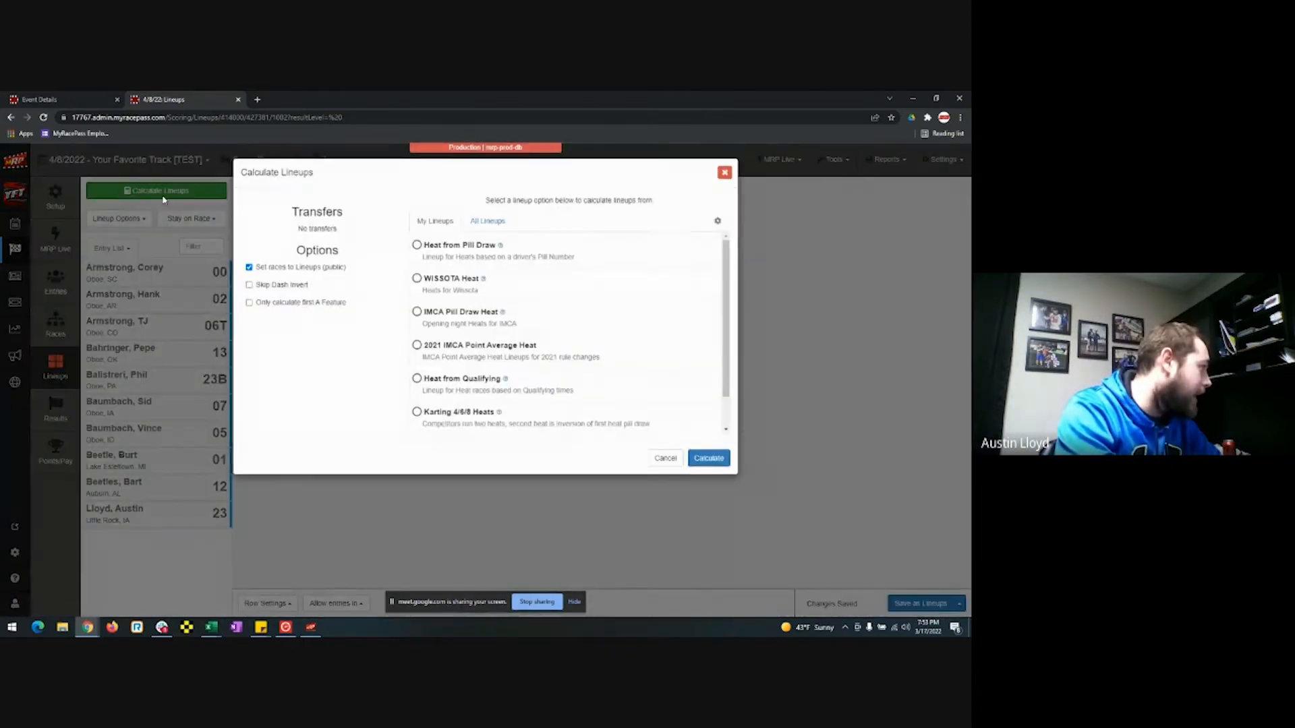
Compare All Lineups with My Lineups, then open the WISSOTA Heat help article.
{"action": "scroll", "coordinate": [567, 342], "scroll_direction": "up", "scroll_amount": 1}
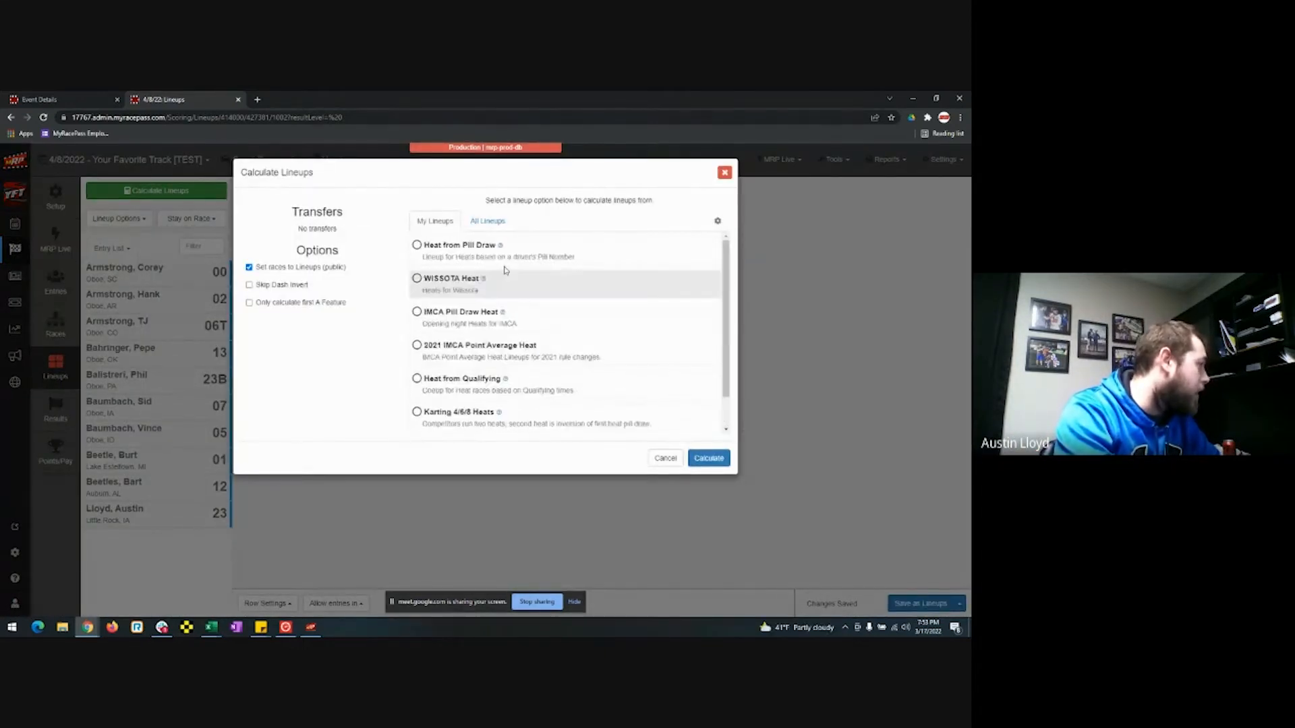
{"action": "left_click", "coordinate": [491, 221]}
{"action": "left_click", "coordinate": [435, 223]}
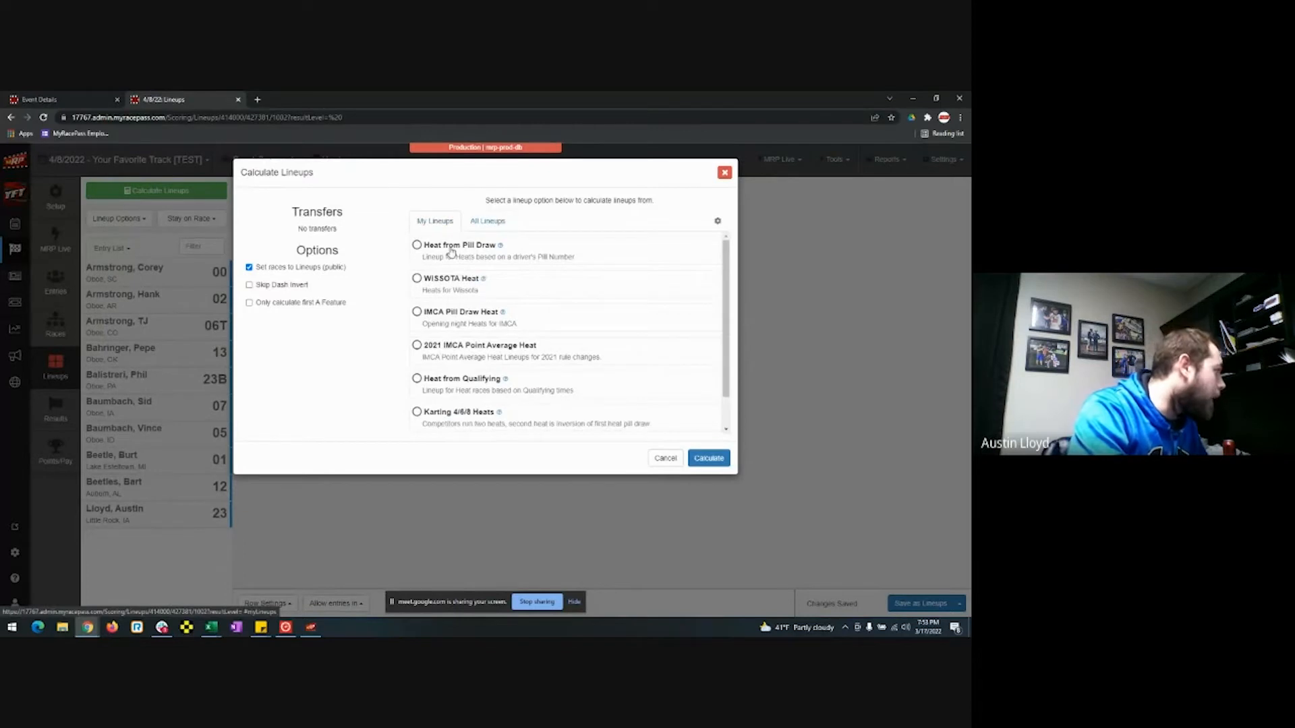
{"action": "left_click", "coordinate": [485, 280]}
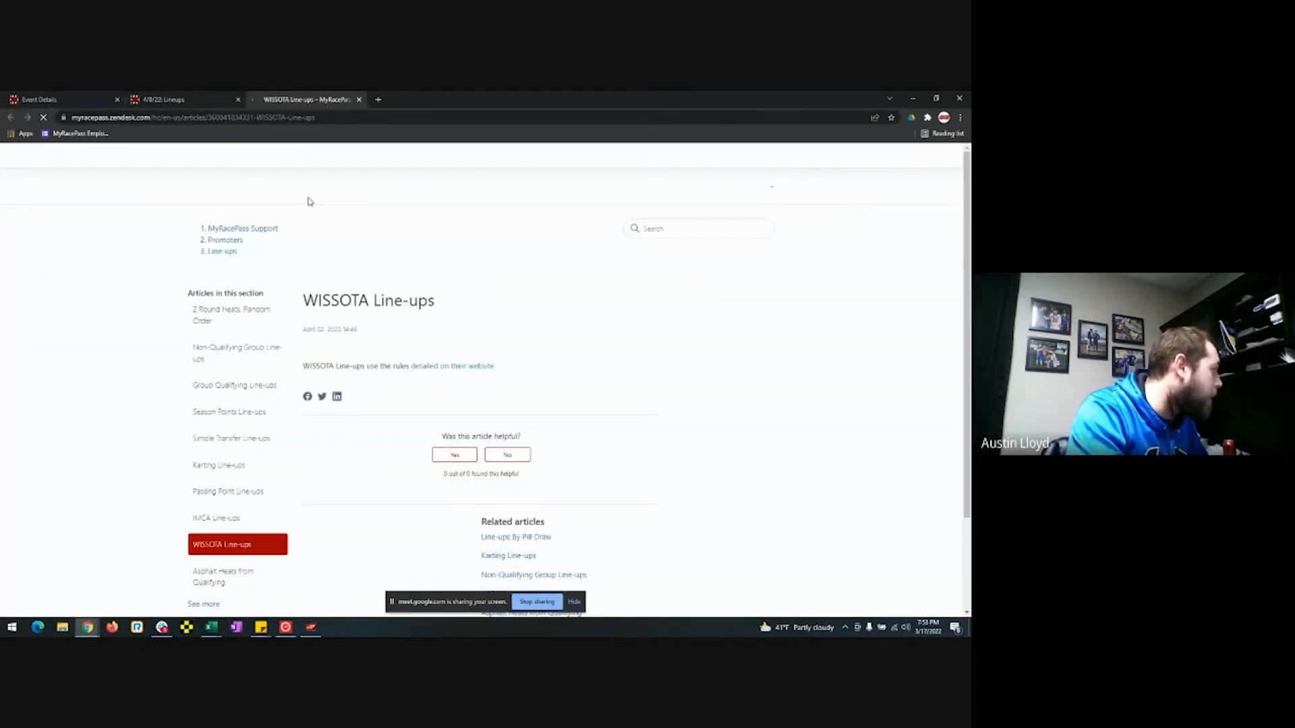
Skim the WISSOTA Line-ups article, then close its tab to return to Calculate Lineups.
{"action": "scroll", "coordinate": [539, 362], "scroll_direction": "down", "scroll_amount": 3}
{"action": "scroll", "coordinate": [540, 361], "scroll_direction": "up", "scroll_amount": 3}
{"action": "left_click", "coordinate": [359, 99]}
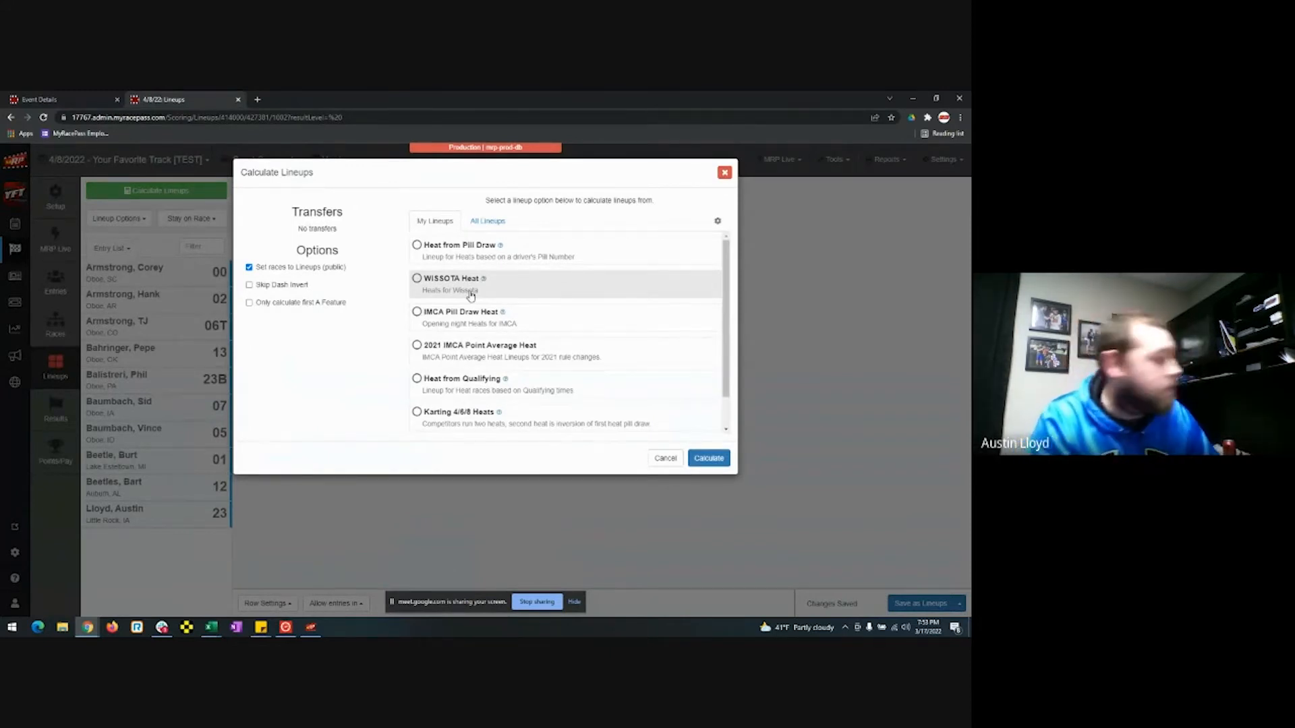
{"action": "scroll", "coordinate": [472, 287], "scroll_direction": "down", "scroll_amount": 1}
{"action": "scroll", "coordinate": [475, 269], "scroll_direction": "up", "scroll_amount": 1}
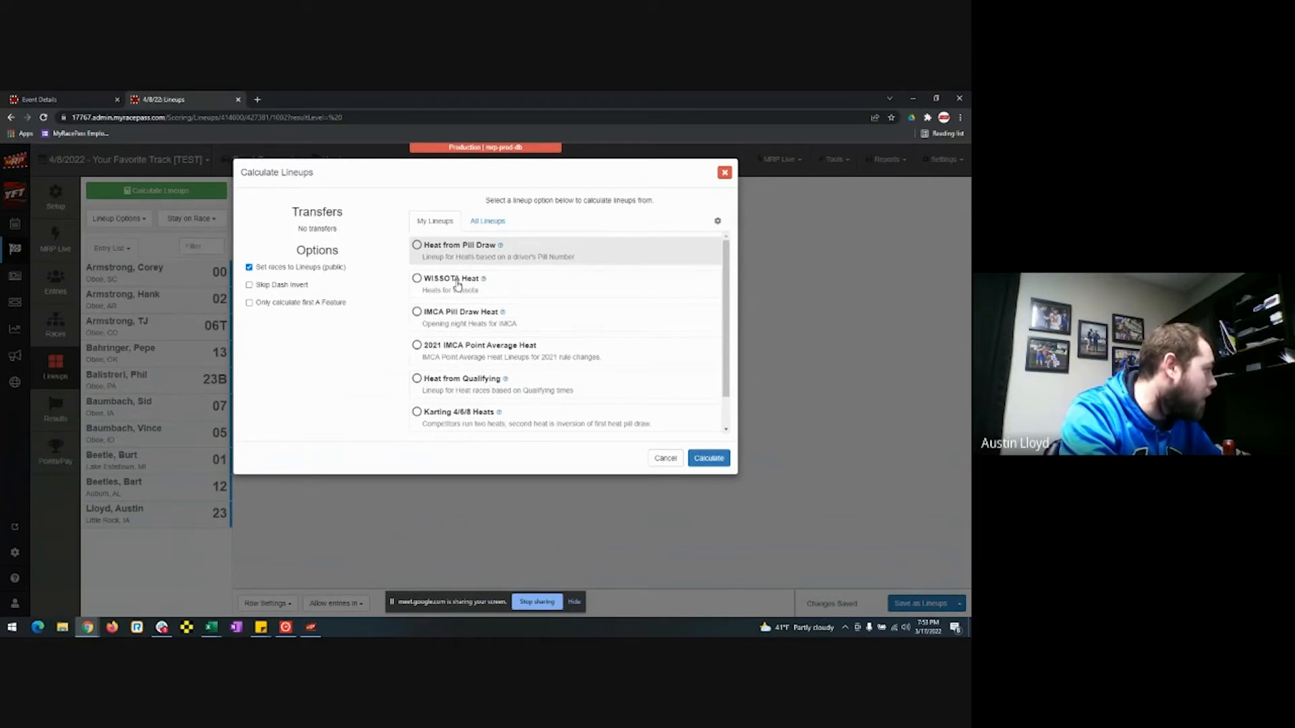
{"action": "scroll", "coordinate": [453, 391], "scroll_direction": "down", "scroll_amount": 1}
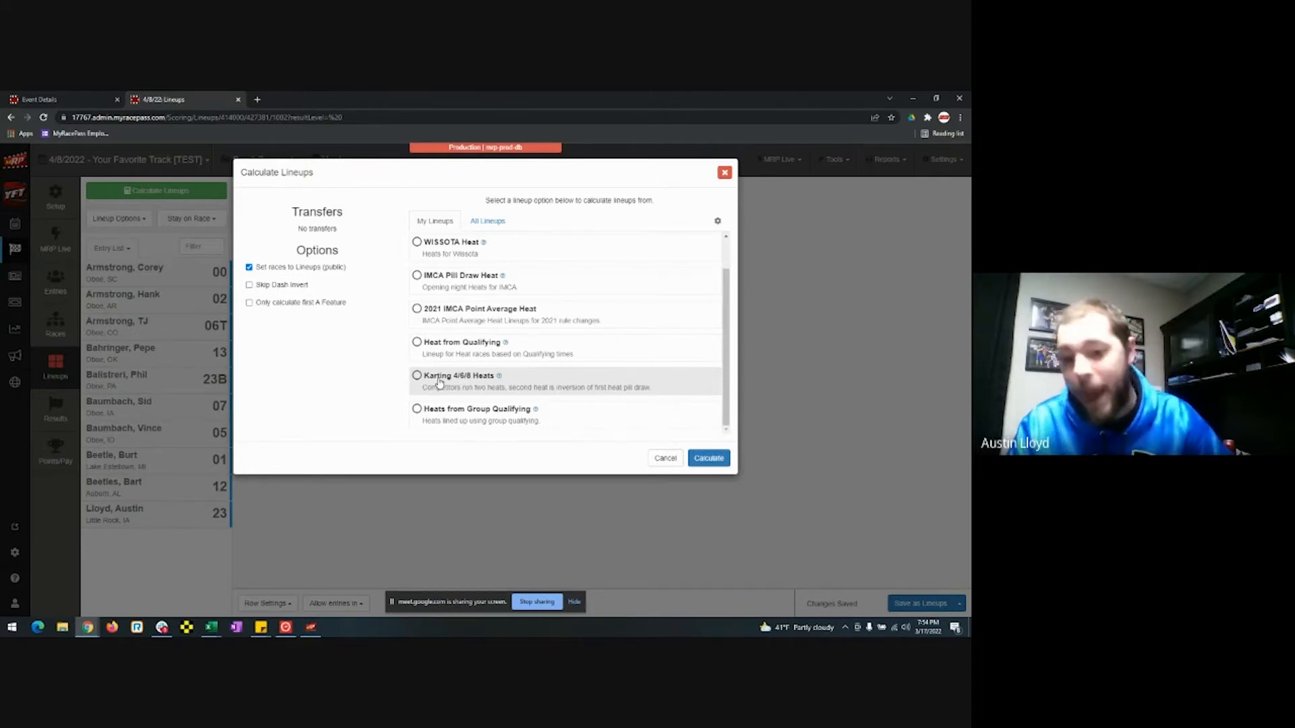
Scroll through the full All Lineups list of lineup methods.
{"action": "left_click", "coordinate": [487, 221]}
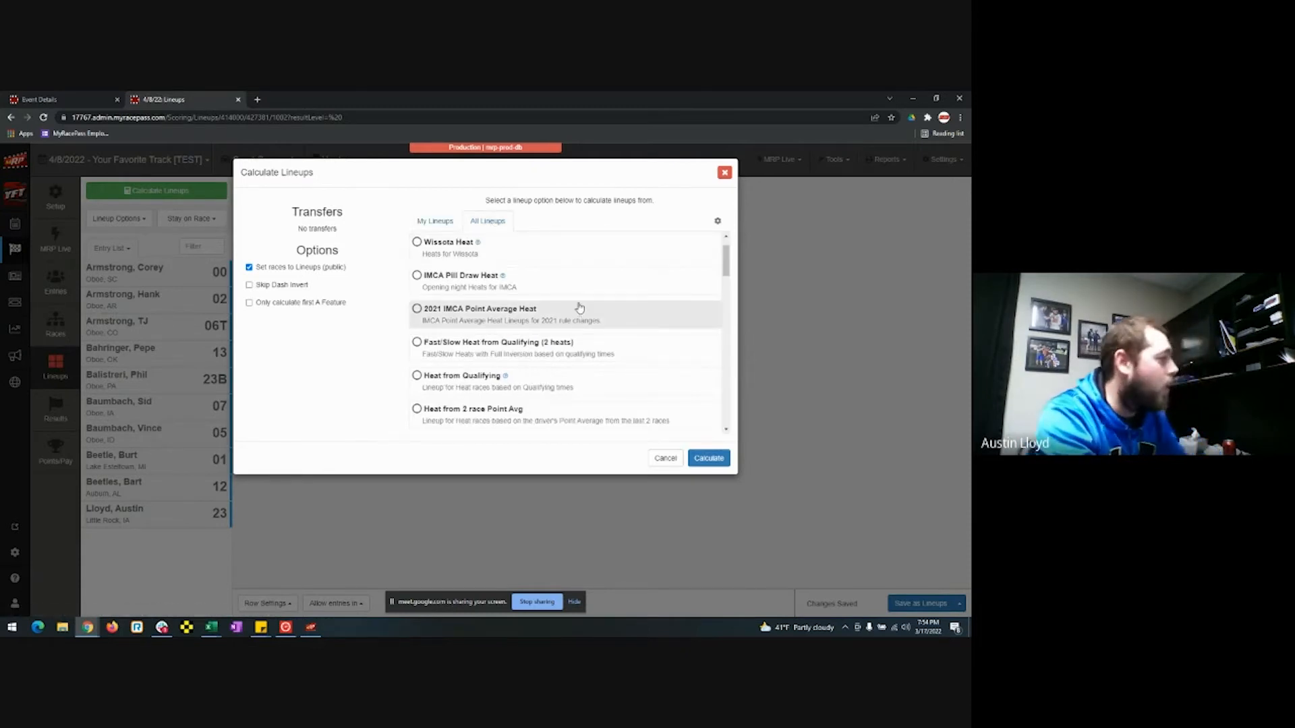
{"action": "scroll", "coordinate": [572, 298], "scroll_direction": "down", "scroll_amount": 1}
{"action": "scroll", "coordinate": [573, 298], "scroll_direction": "down", "scroll_amount": 5}
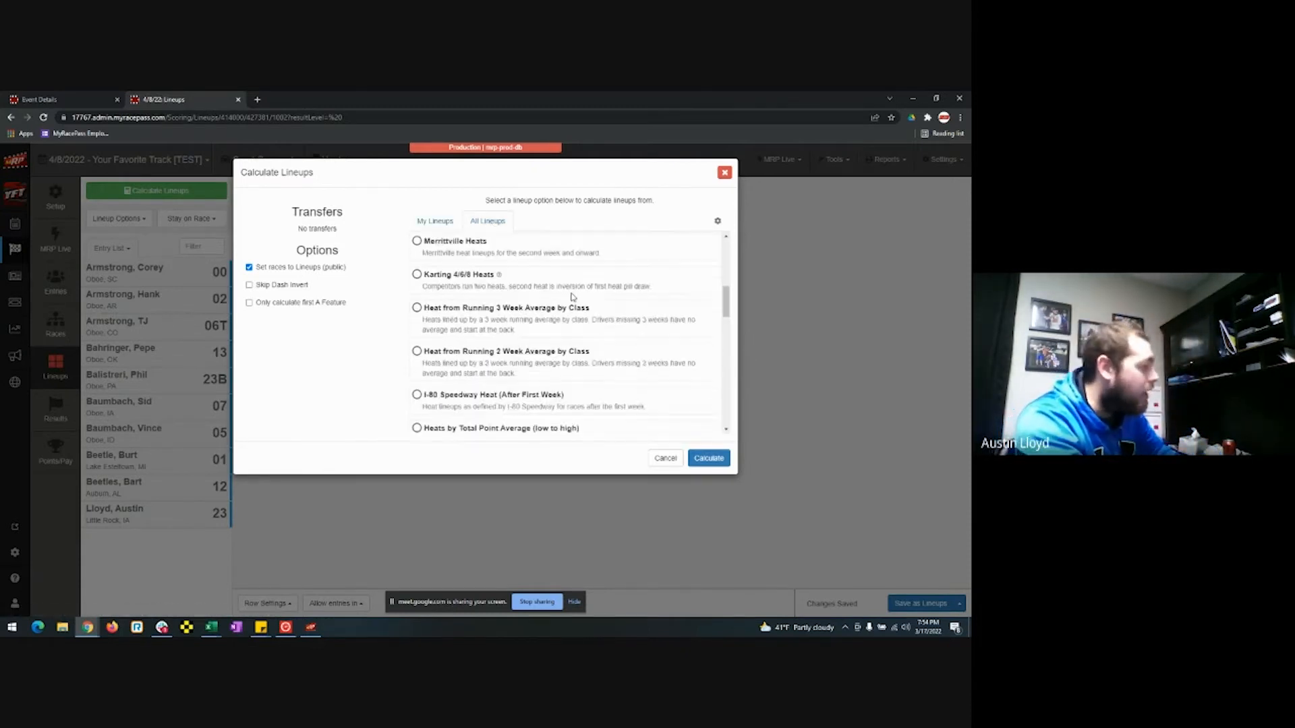
{"action": "scroll", "coordinate": [570, 299], "scroll_direction": "down", "scroll_amount": 3}
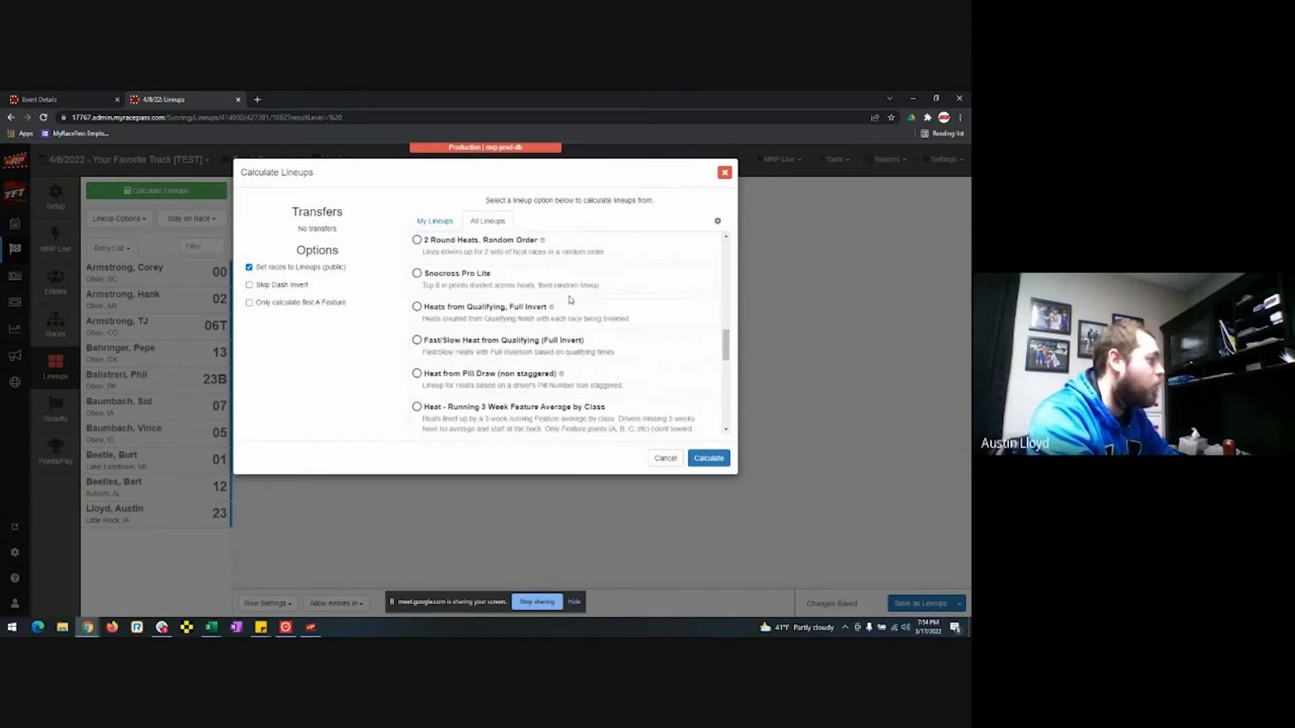
{"action": "scroll", "coordinate": [570, 300], "scroll_direction": "down", "scroll_amount": 3}
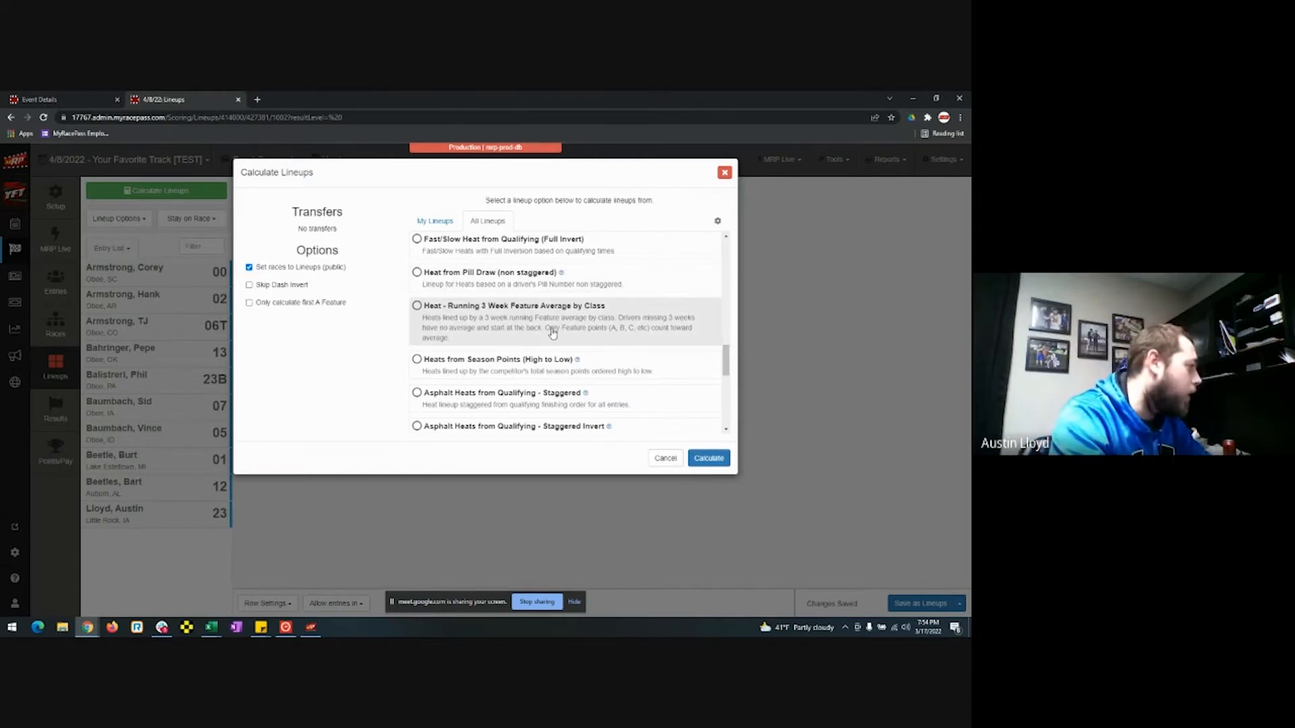
{"action": "scroll", "coordinate": [551, 333], "scroll_direction": "down", "scroll_amount": 3}
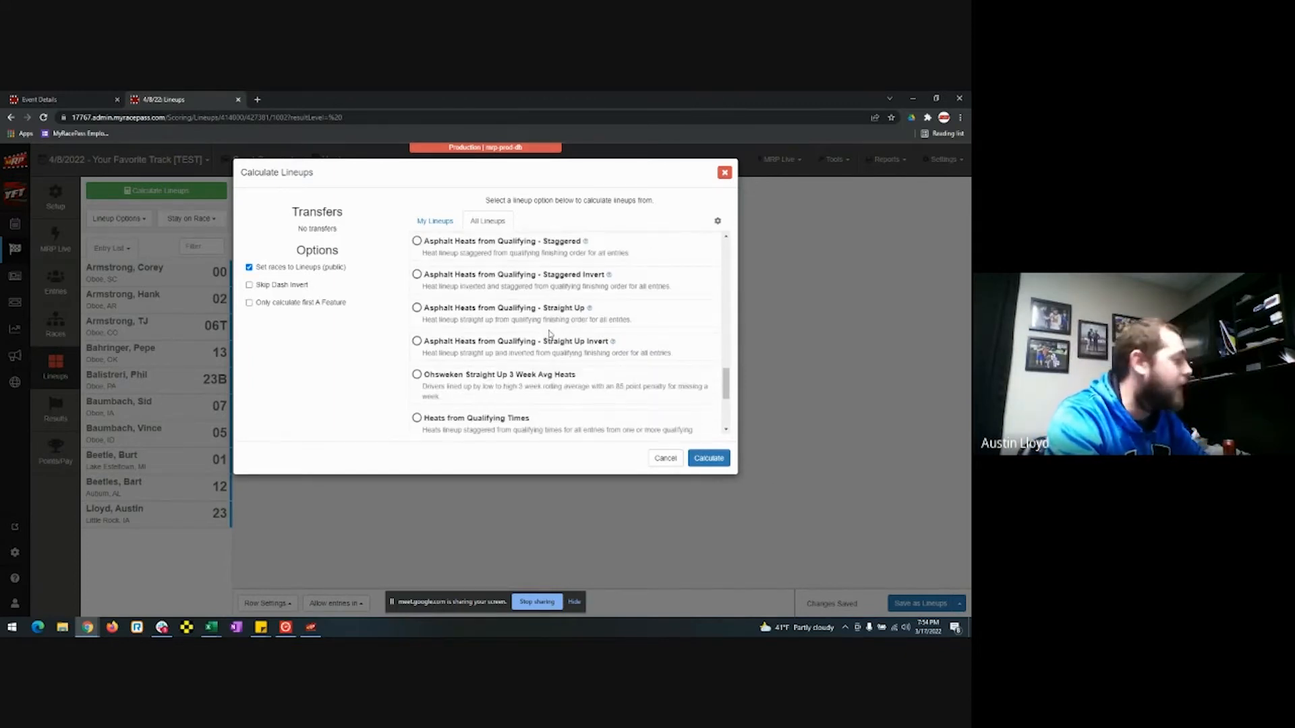
{"action": "scroll", "coordinate": [507, 375], "scroll_direction": "down", "scroll_amount": 3}
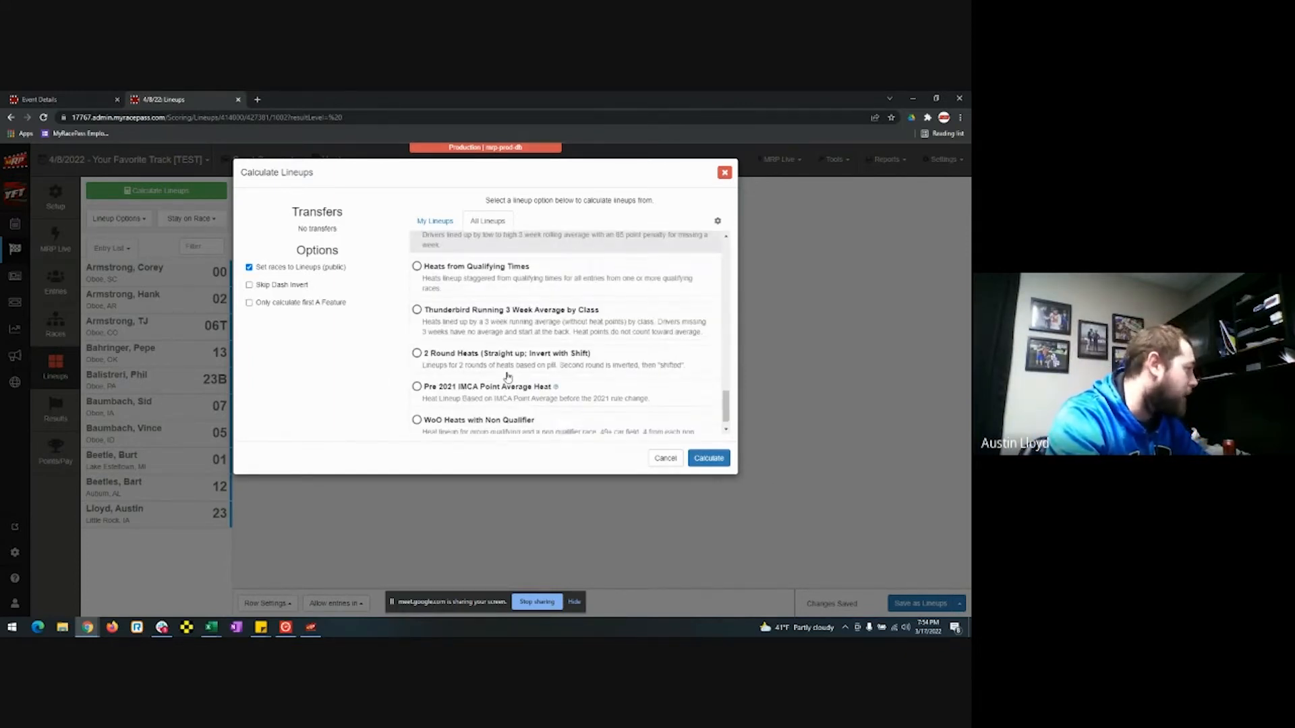
{"action": "scroll", "coordinate": [507, 375], "scroll_direction": "down", "scroll_amount": 1}
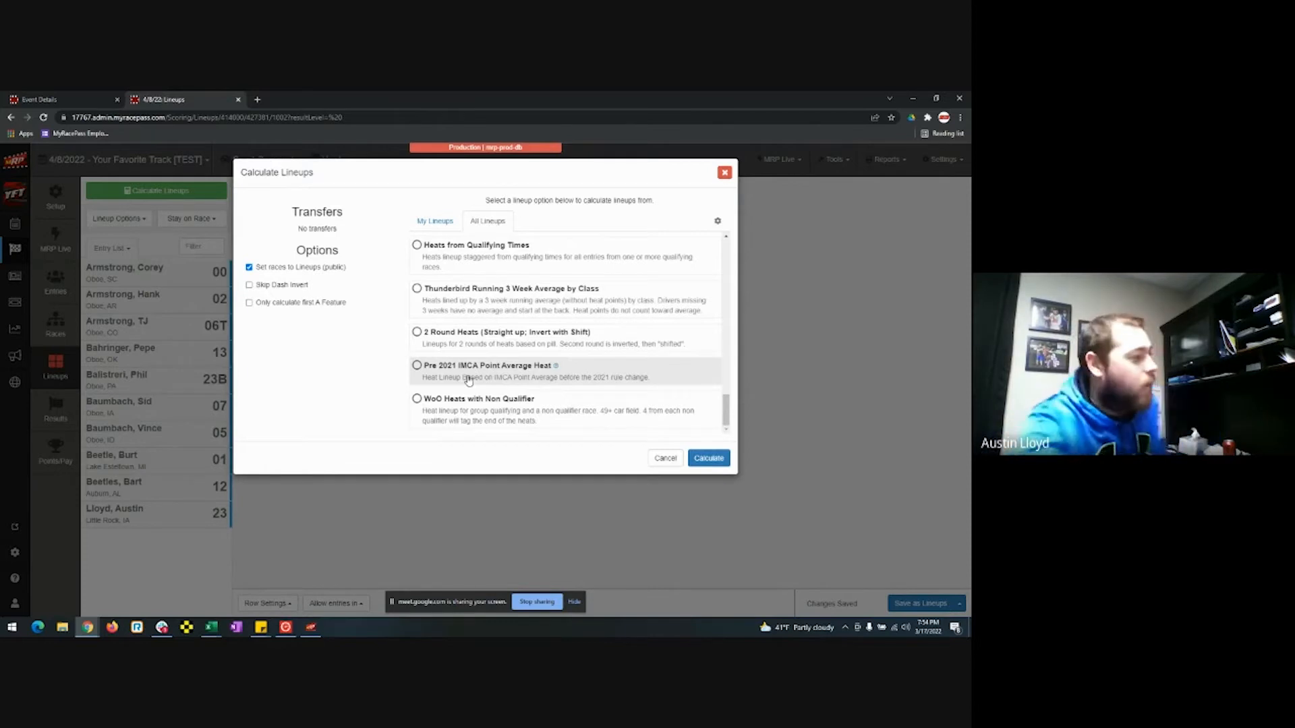
{"action": "scroll", "coordinate": [511, 298], "scroll_direction": "up", "scroll_amount": 10}
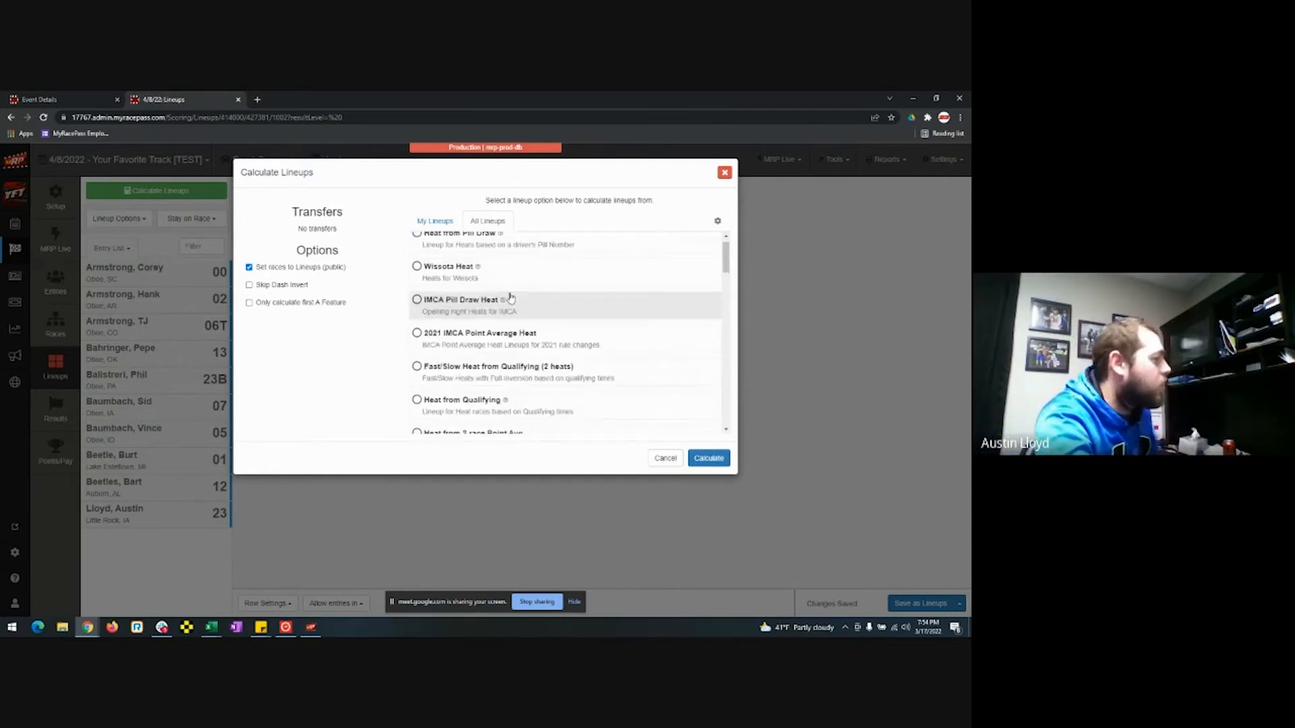
Calculate the Sport Compact heats with WISSOTA Heat, filling Heat 1 and Heat 2, then bring up Orbits 5.
{"action": "left_click", "coordinate": [442, 222]}
{"action": "left_click", "coordinate": [458, 288]}
{"action": "left_click", "coordinate": [715, 458]}
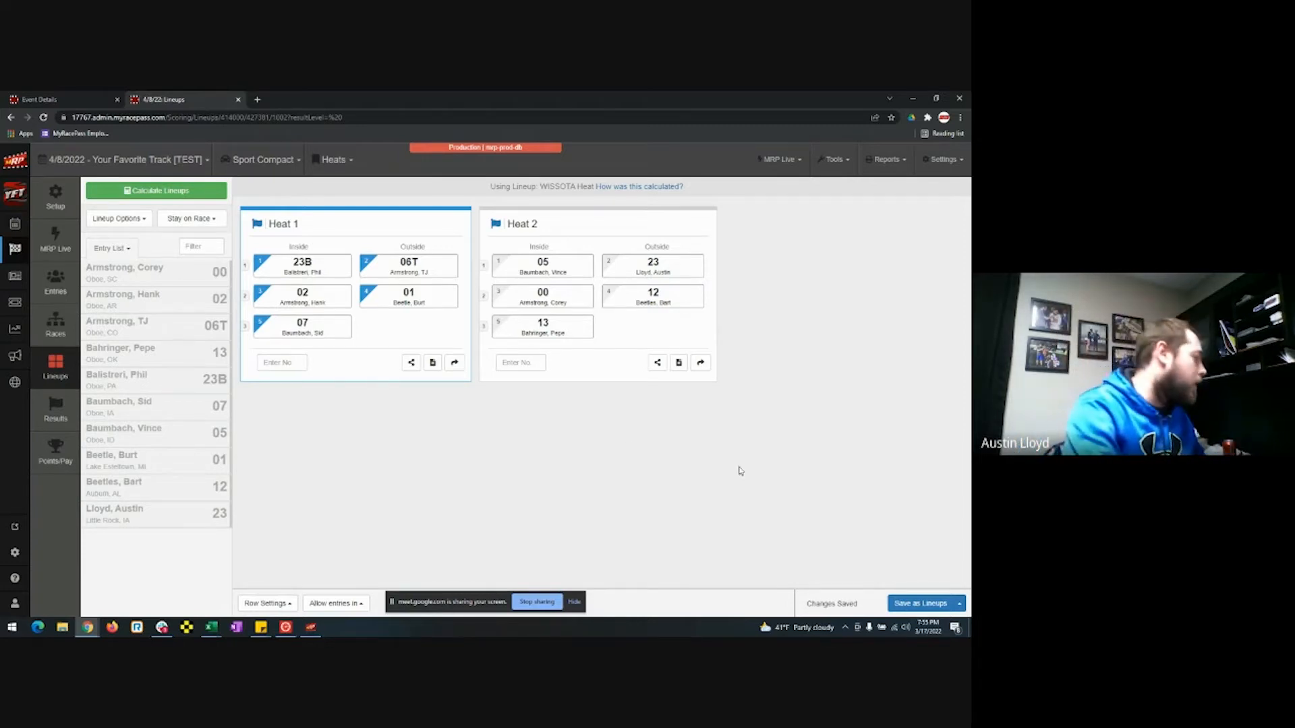
{"action": "left_click", "coordinate": [294, 628]}
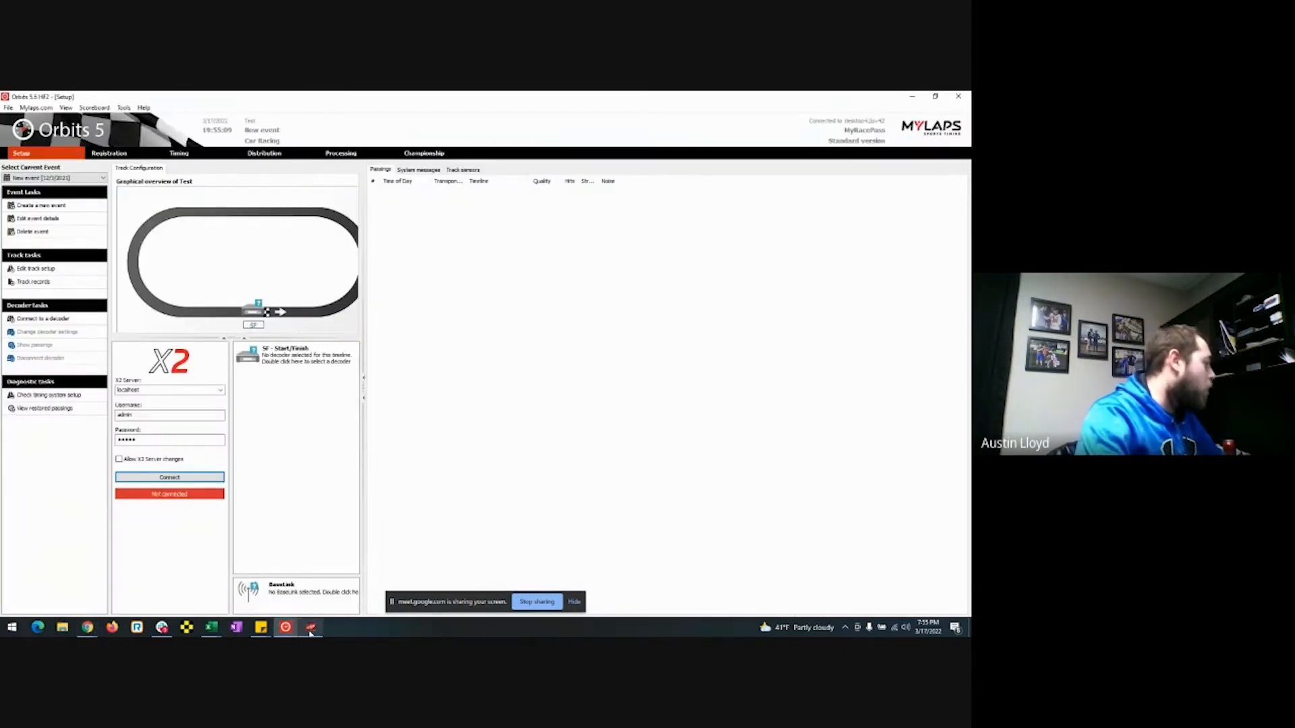
Open MRP Live, minimize Orbits 5, and show the 4/8/2022 event's MRP Live page with its connection code.
{"action": "left_click", "coordinate": [310, 630]}
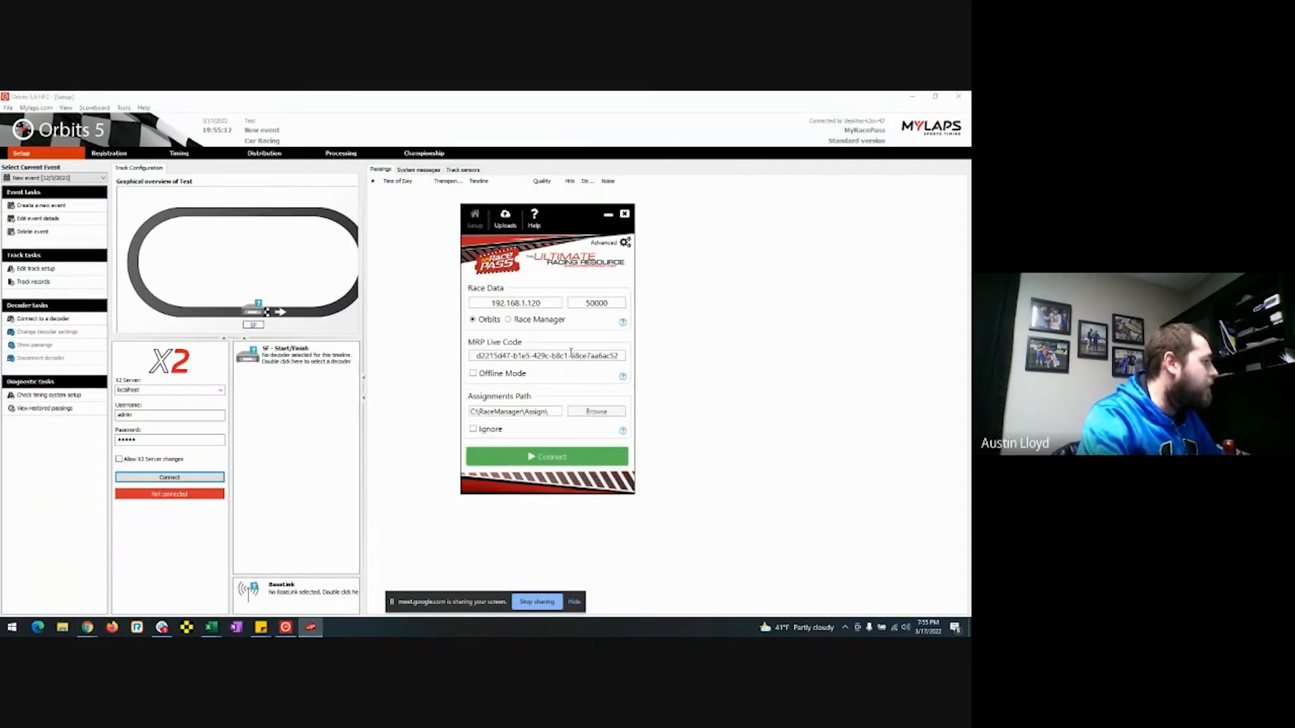
{"action": "mouse_move", "coordinate": [291, 631]}
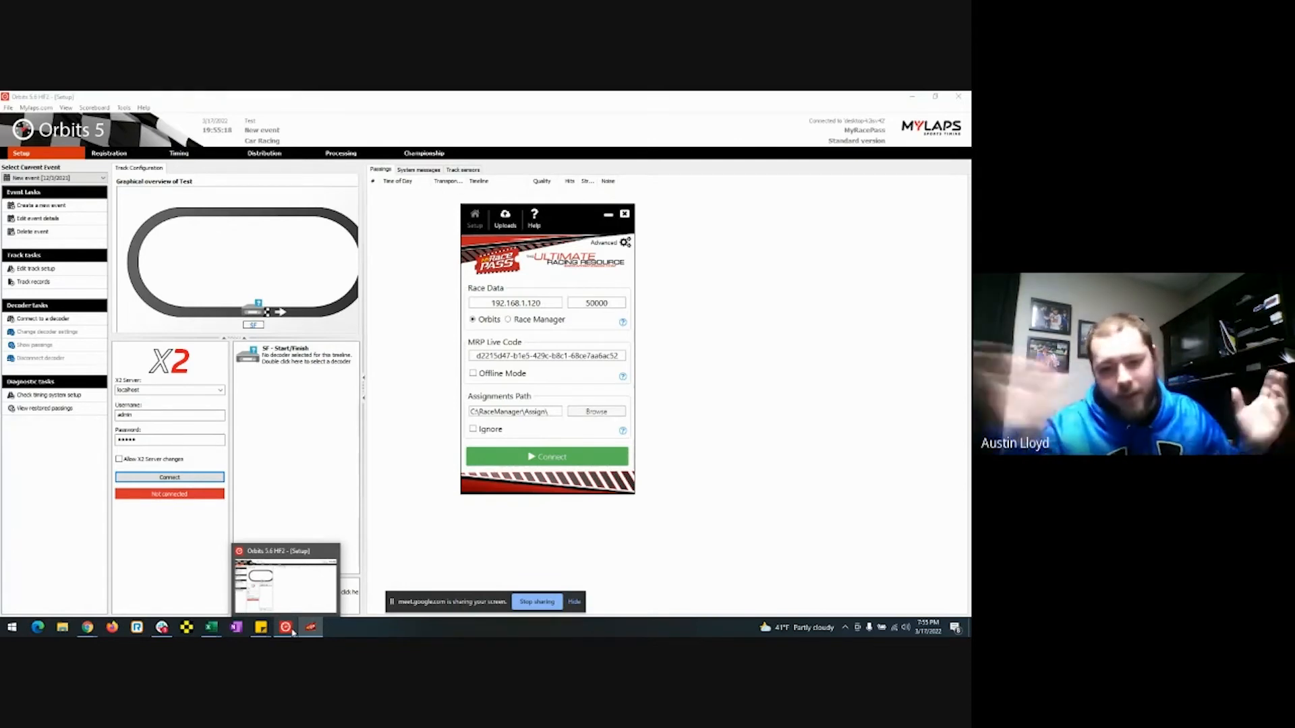
{"action": "left_click", "coordinate": [292, 633]}
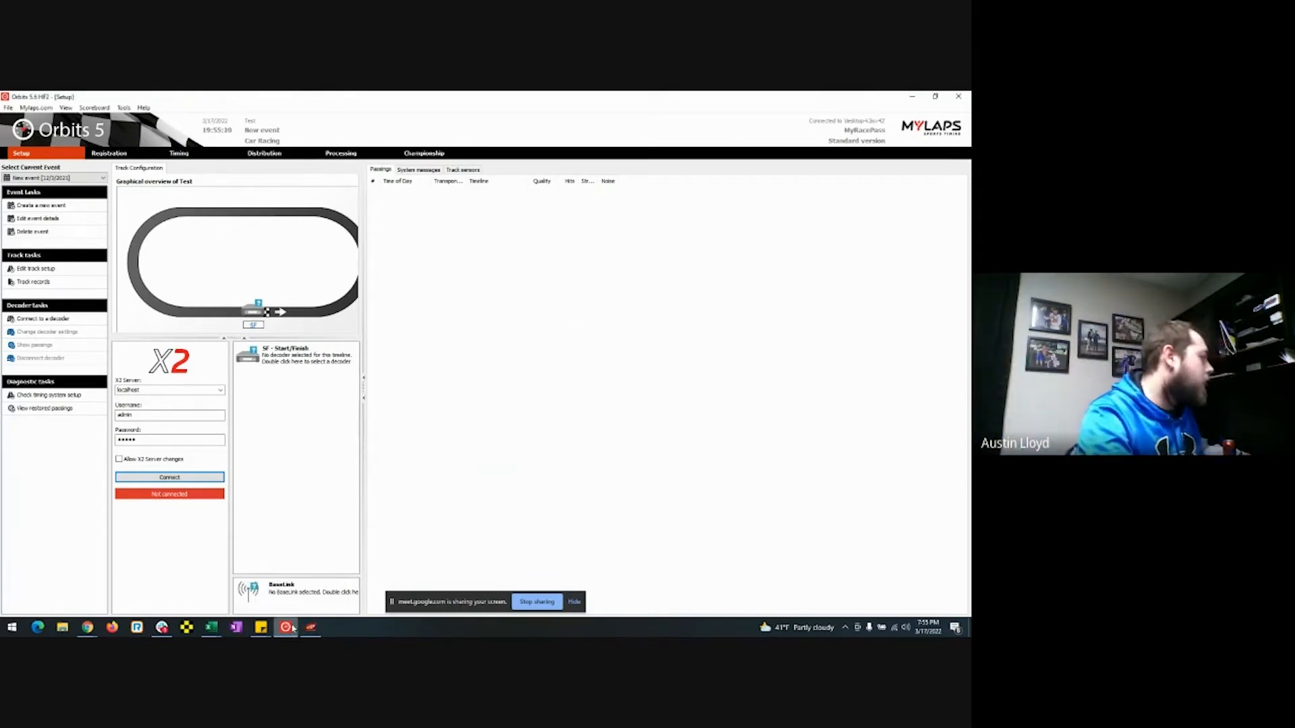
{"action": "left_click", "coordinate": [292, 632]}
{"action": "left_click", "coordinate": [55, 239]}
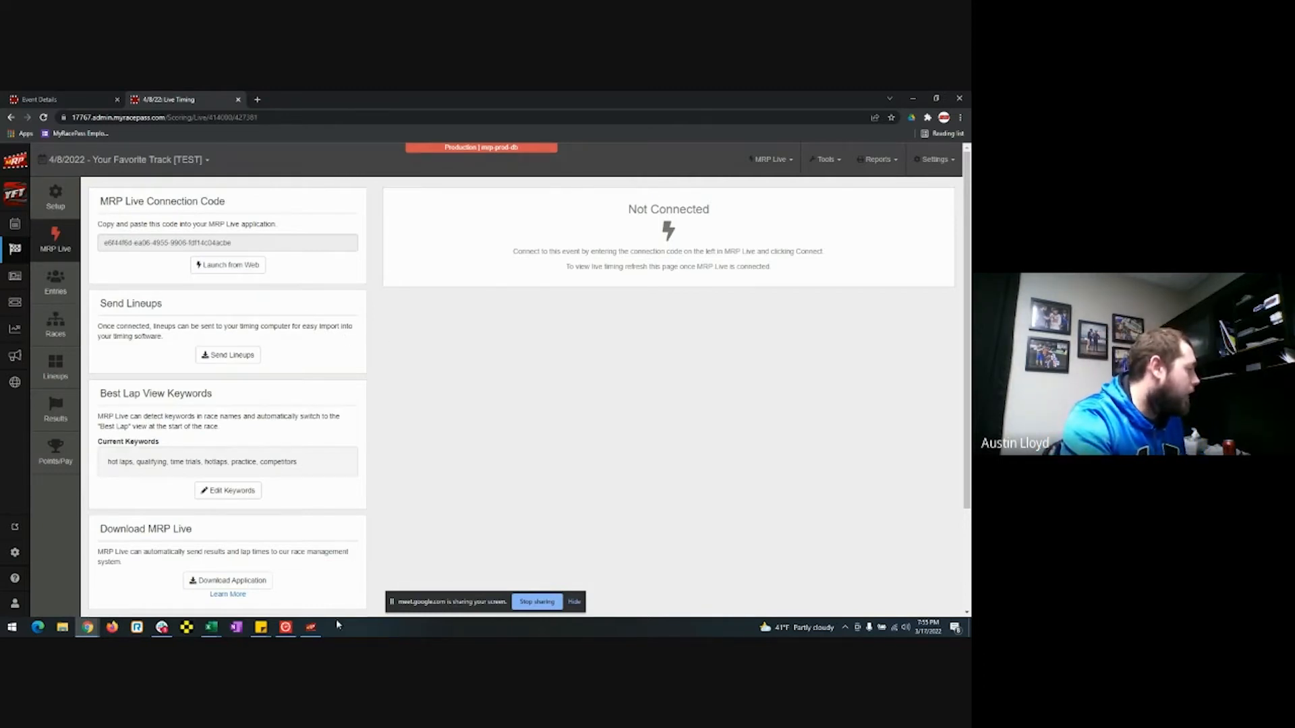
Copy the event's connection code into the MRP Live app's MRP Live Code field.
{"action": "mouse_move", "coordinate": [313, 633]}
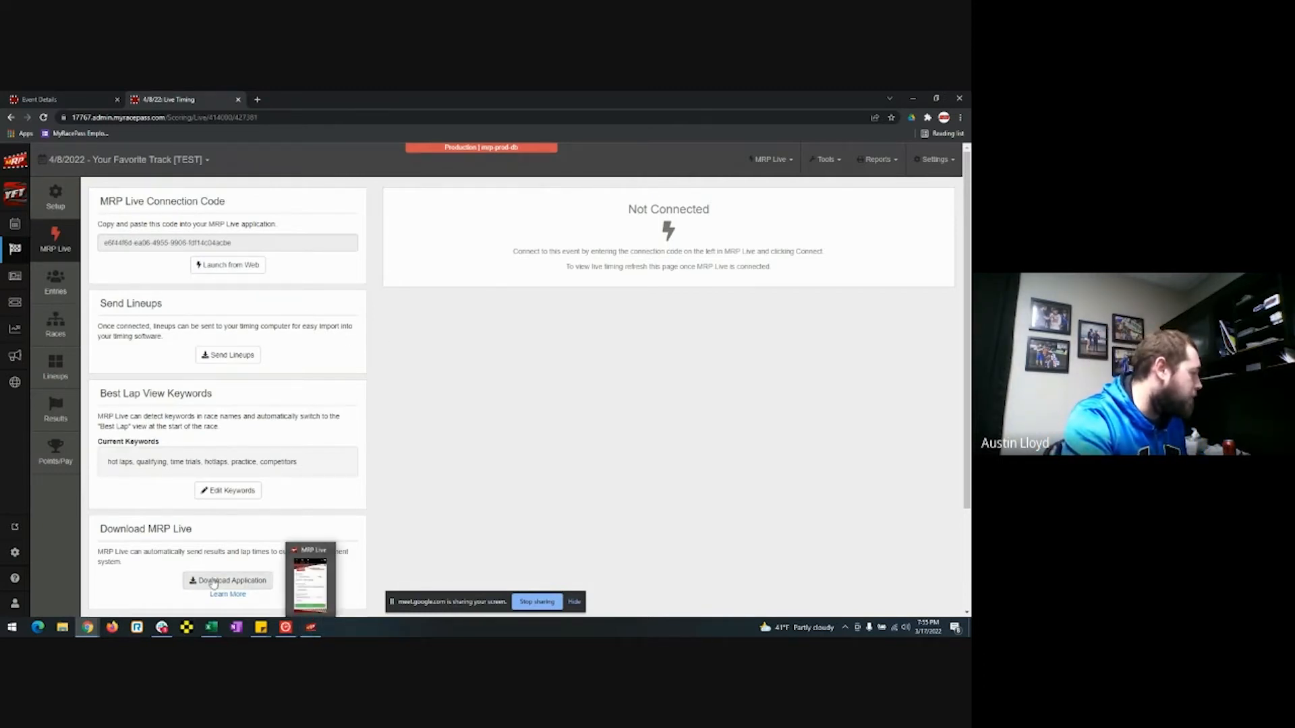
{"action": "left_click", "coordinate": [310, 627]}
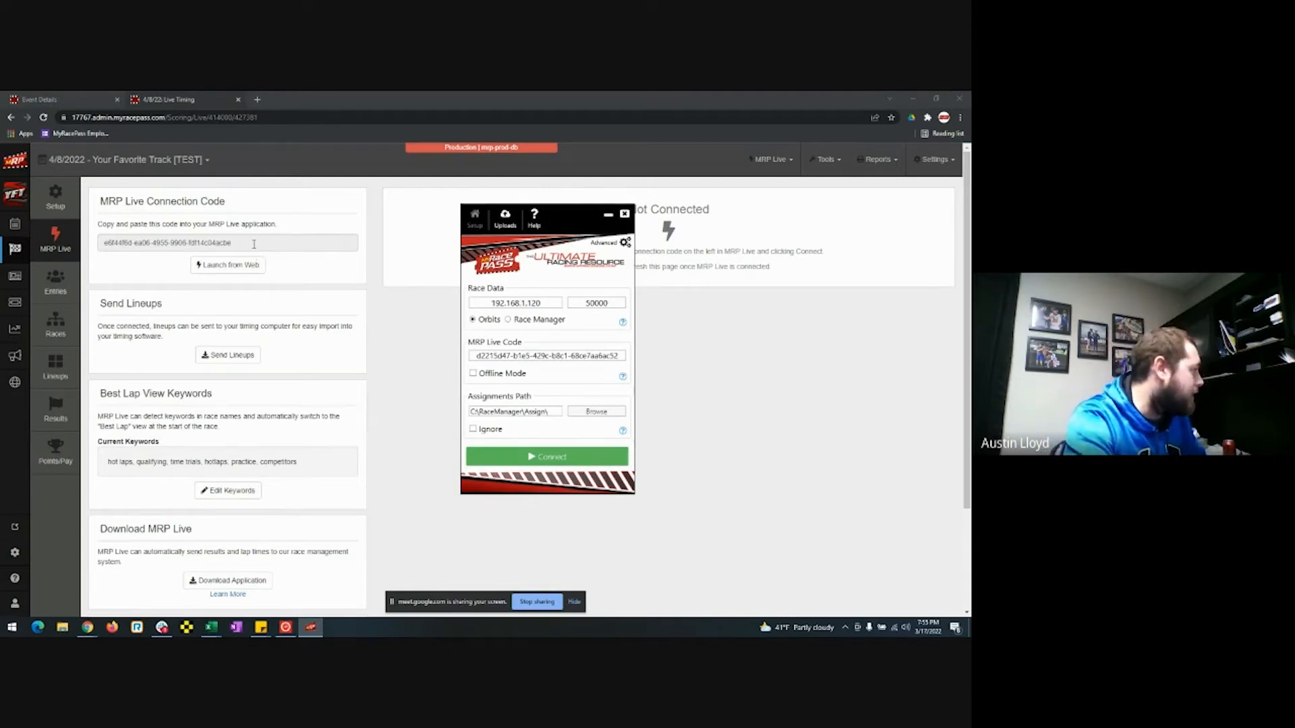
{"action": "left_click_drag", "start_coordinate": [254, 244], "coordinate": [98, 244]}
{"action": "key", "text": "ctrl+c"}
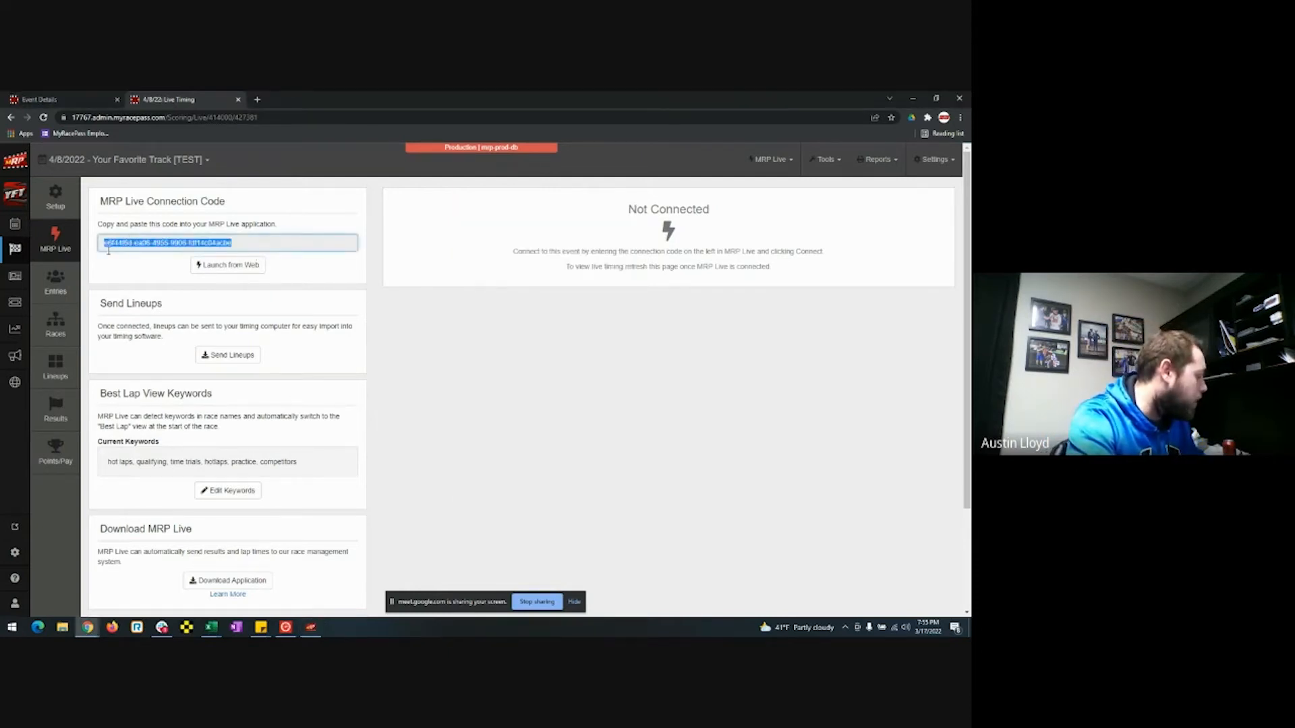
{"action": "left_click", "coordinate": [311, 627]}
{"action": "left_click_drag", "start_coordinate": [619, 356], "coordinate": [450, 359]}
{"action": "key", "text": "ctrl+v"}
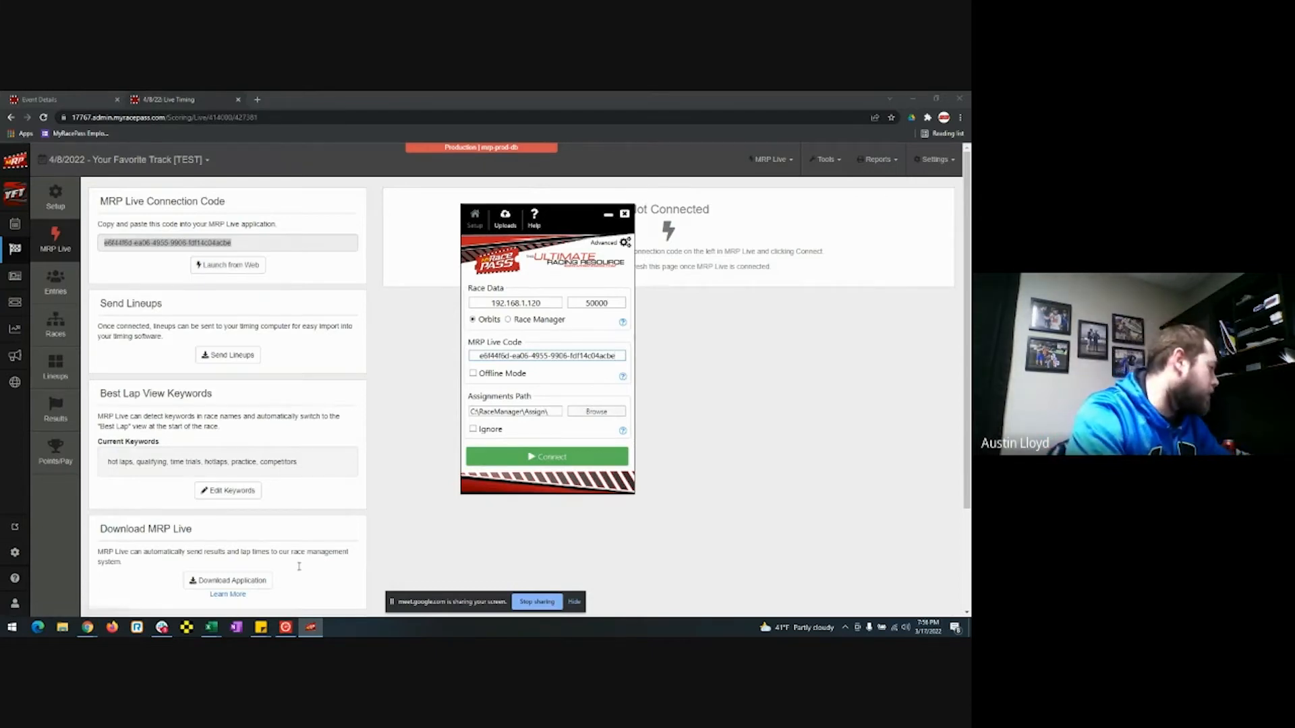
Bring Orbits 5 forward and switch it to the Distribution feeds view.
{"action": "left_click", "coordinate": [285, 627]}
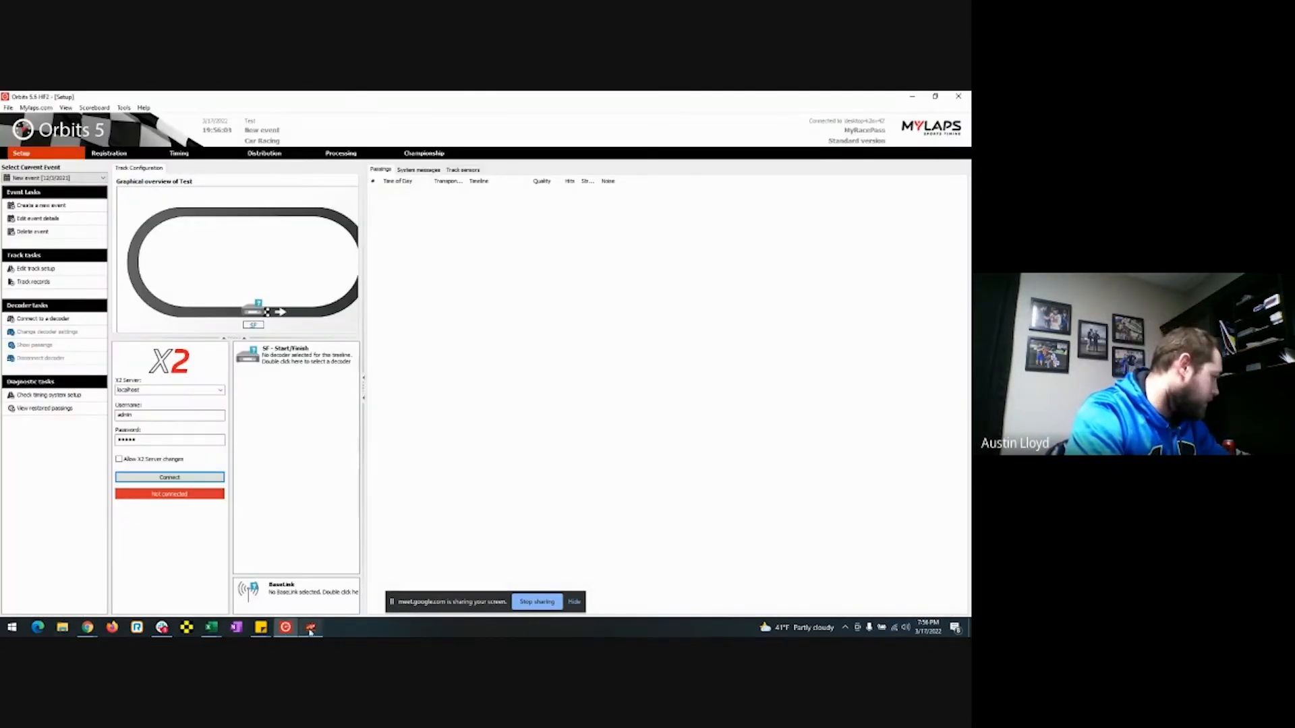
{"action": "left_click", "coordinate": [310, 627]}
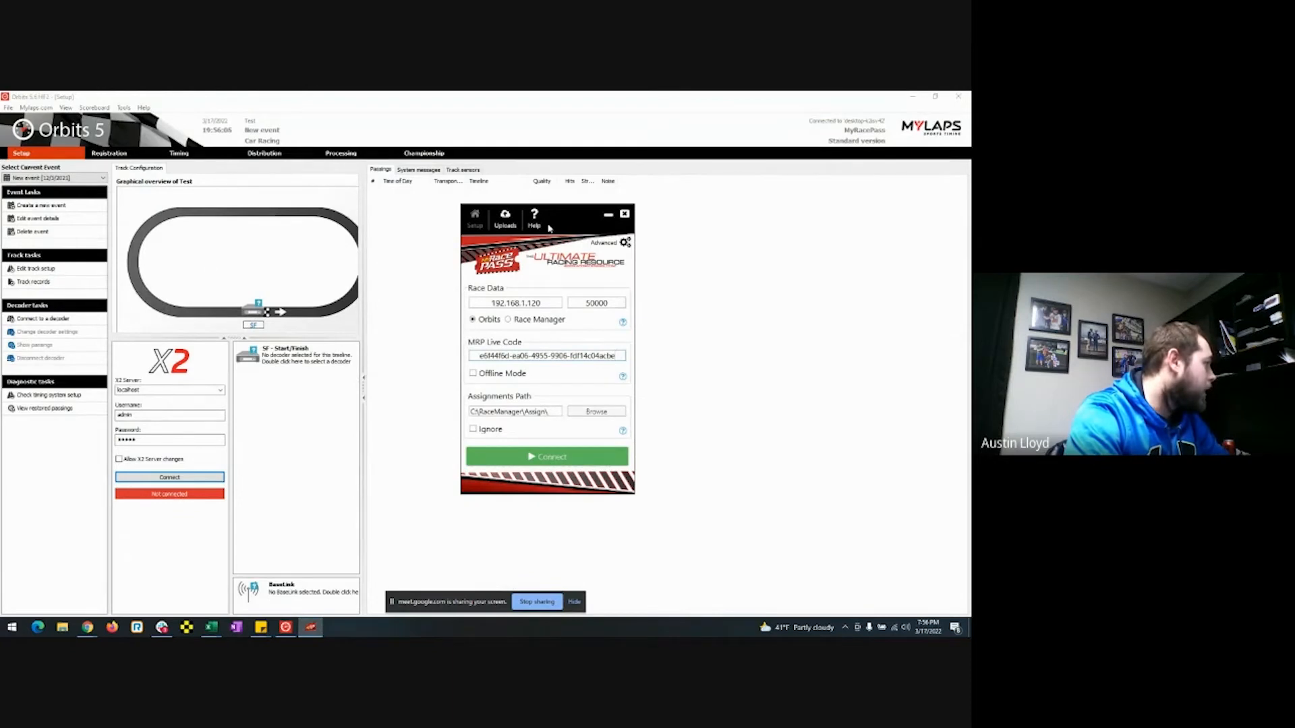
{"action": "left_click", "coordinate": [266, 154]}
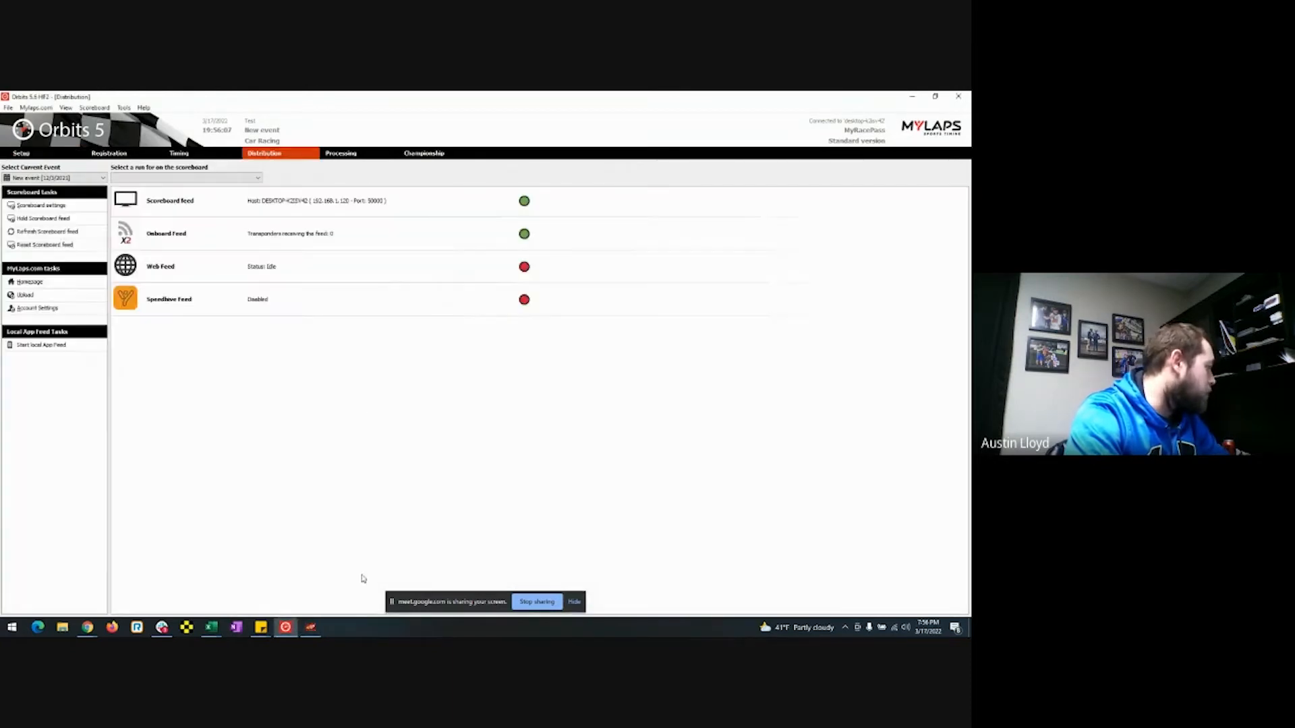
Place MRP Live beside the feed list, connect it to Orbits and the event, and fetch the lineups.
{"action": "left_click", "coordinate": [310, 627]}
{"action": "left_click_drag", "start_coordinate": [561, 223], "coordinate": [644, 183]}
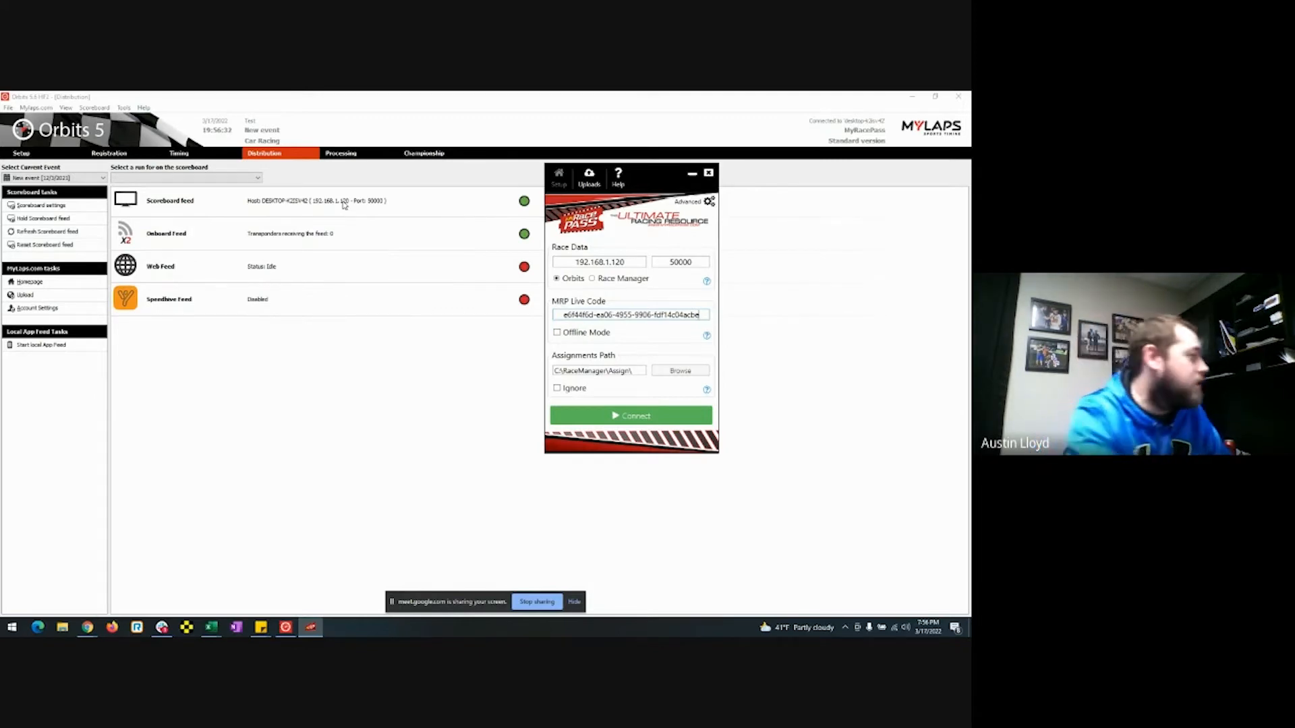
{"action": "left_click", "coordinate": [640, 425]}
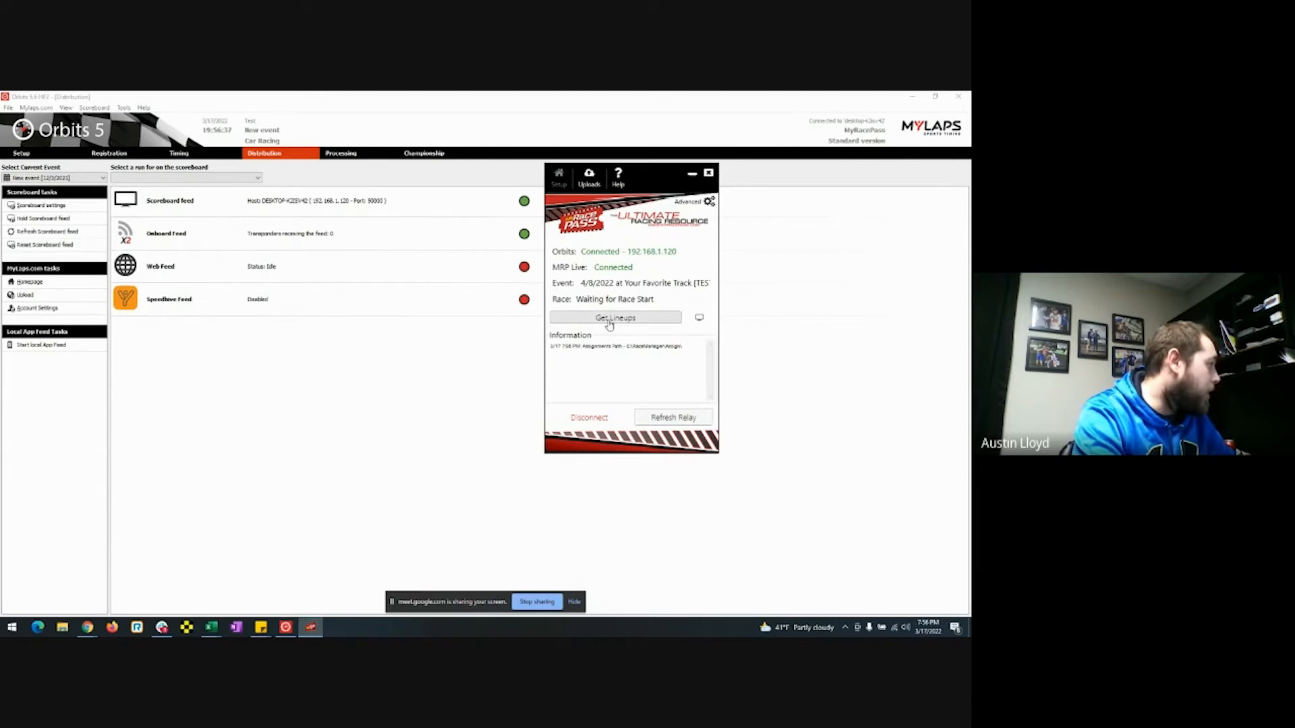
{"action": "left_click", "coordinate": [609, 318]}
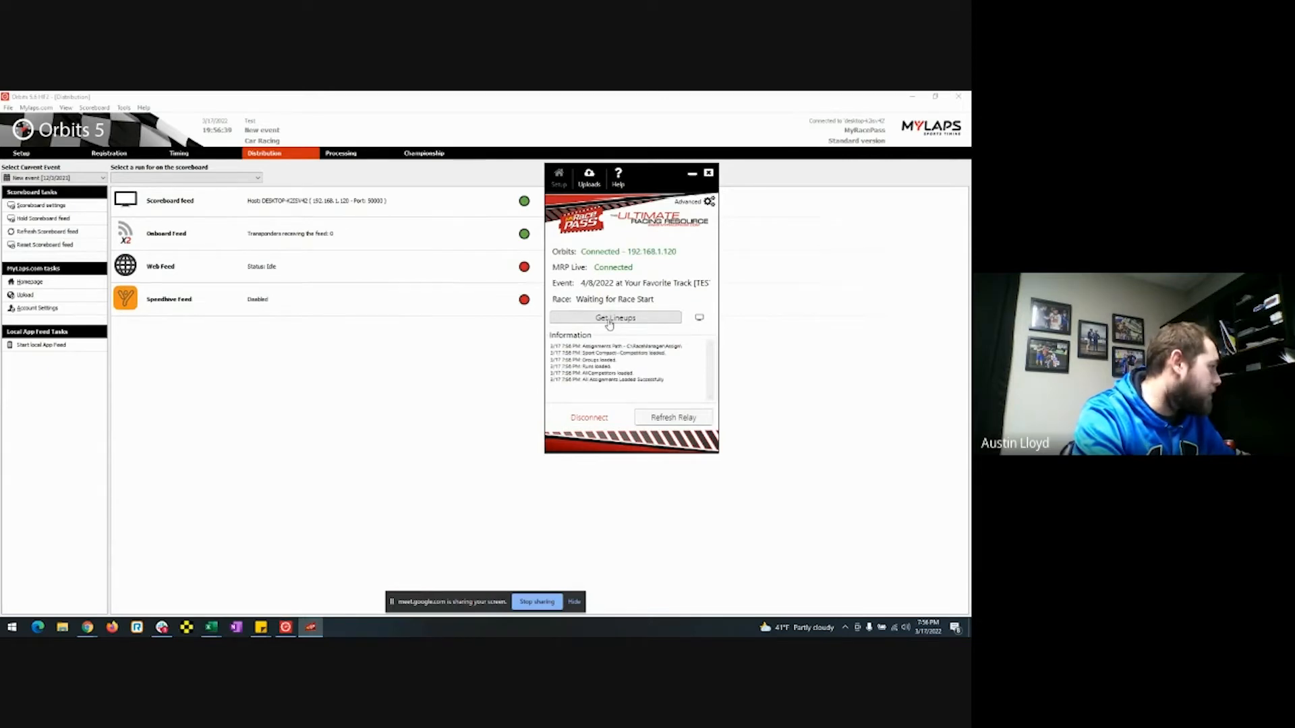
{"action": "left_click", "coordinate": [116, 157]}
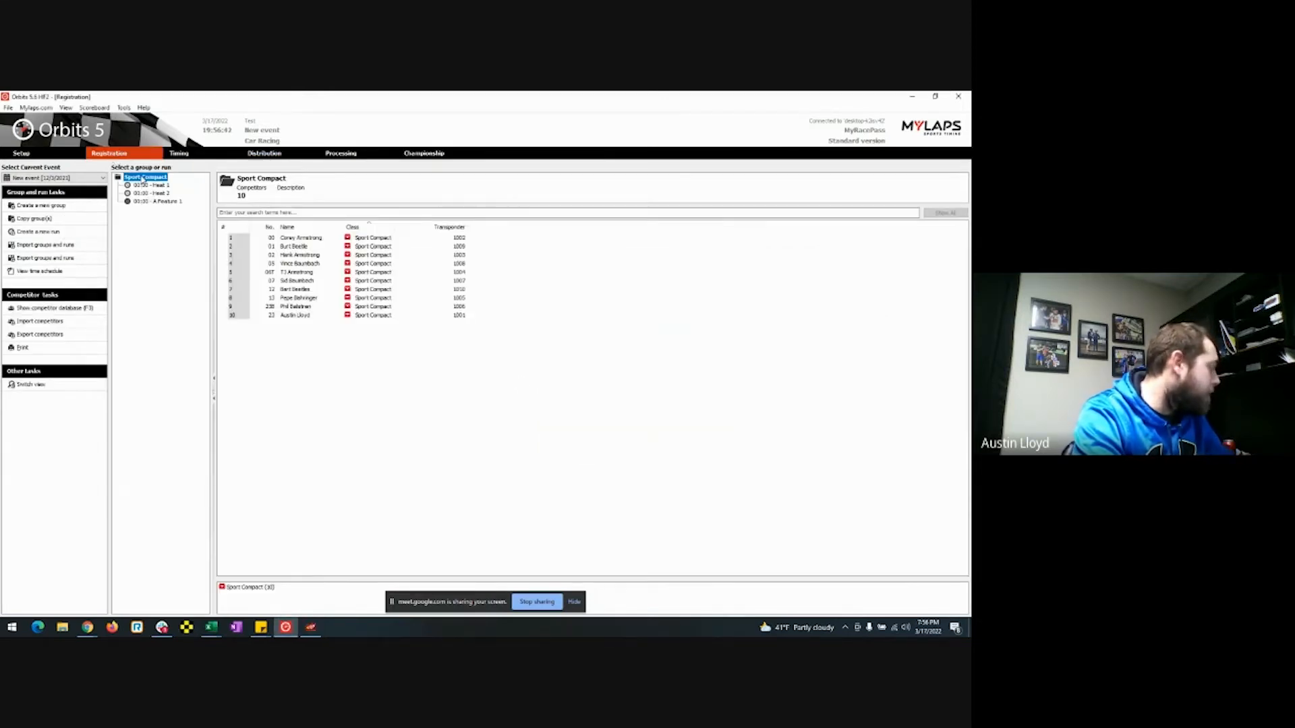
Delete the existing Sport Compact group and all its runs.
{"action": "right_click", "coordinate": [143, 176]}
{"action": "left_click", "coordinate": [63, 233]}
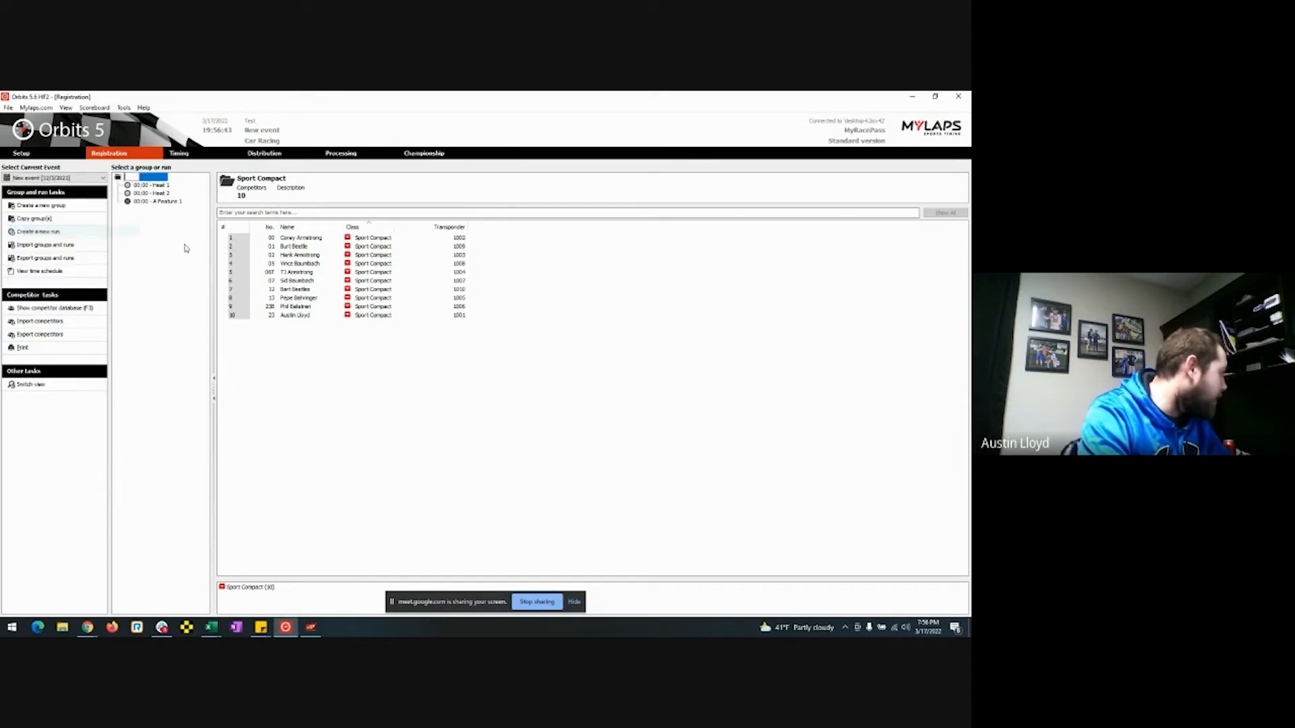
{"action": "right_click", "coordinate": [128, 176]}
{"action": "left_click", "coordinate": [145, 217]}
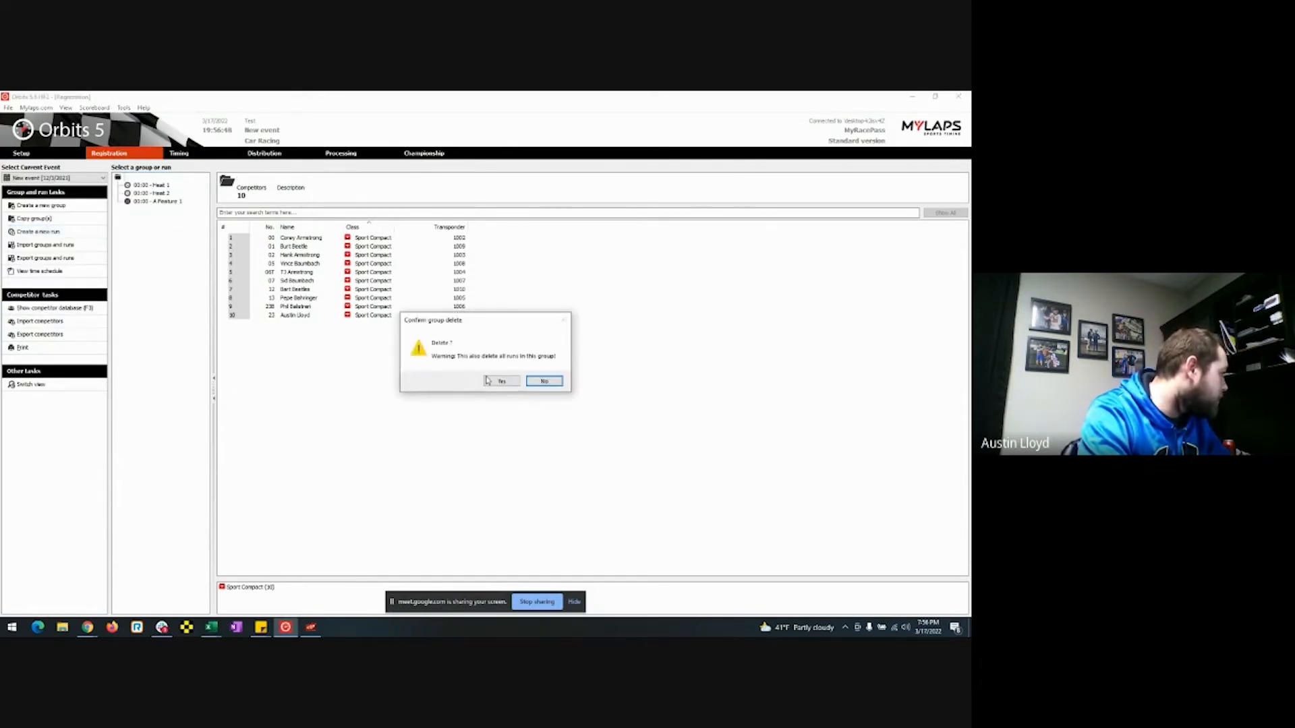
{"action": "left_click", "coordinate": [489, 378]}
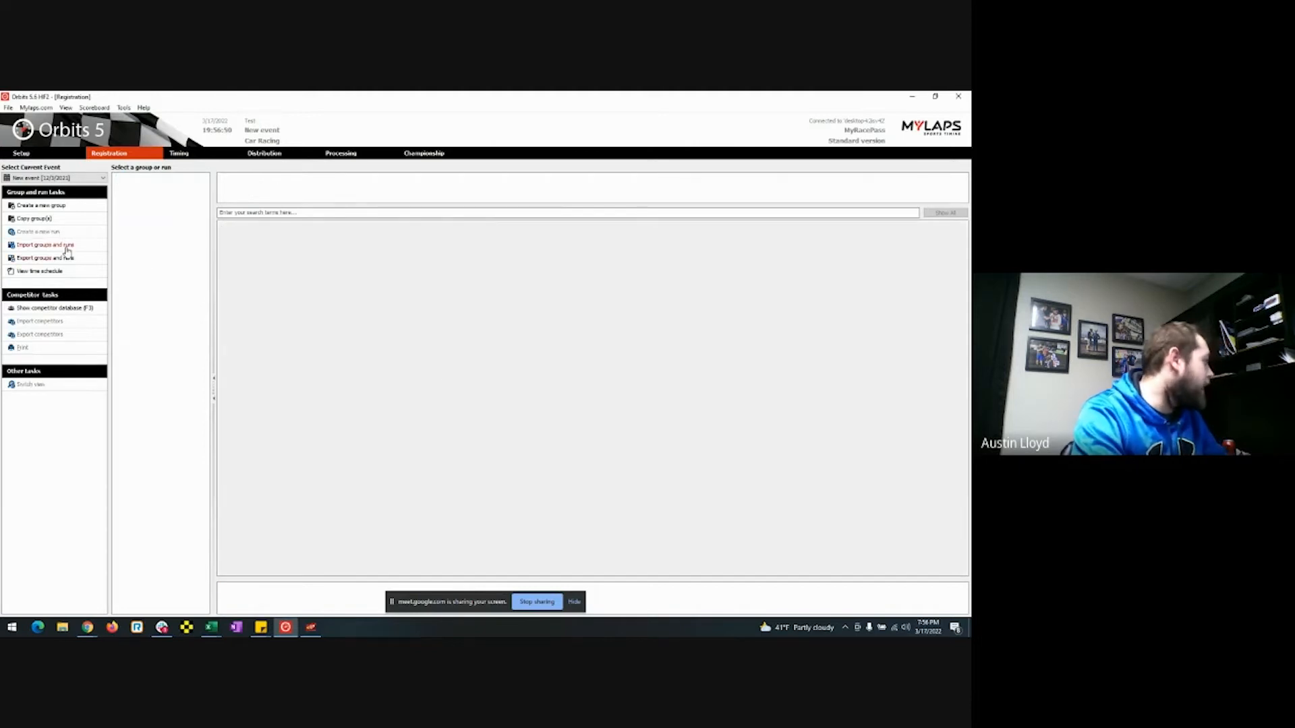
Fetch the lineups again from the MRP Live relay window.
{"action": "left_click", "coordinate": [310, 627]}
{"action": "left_click", "coordinate": [600, 319]}
{"action": "left_click", "coordinate": [181, 320]}
Import the Groups file, bringing in the 10 Sport Compact competitors with transponders.
{"action": "left_click", "coordinate": [62, 247]}
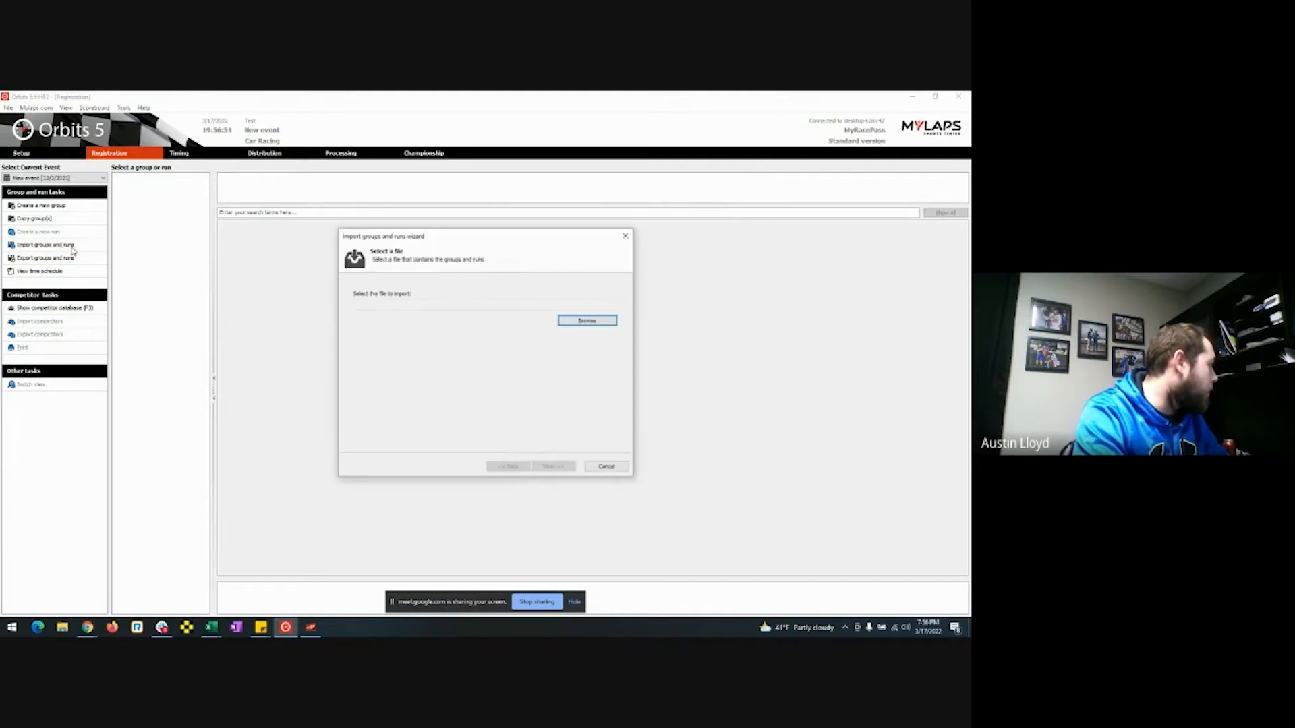
{"action": "left_click", "coordinate": [577, 323]}
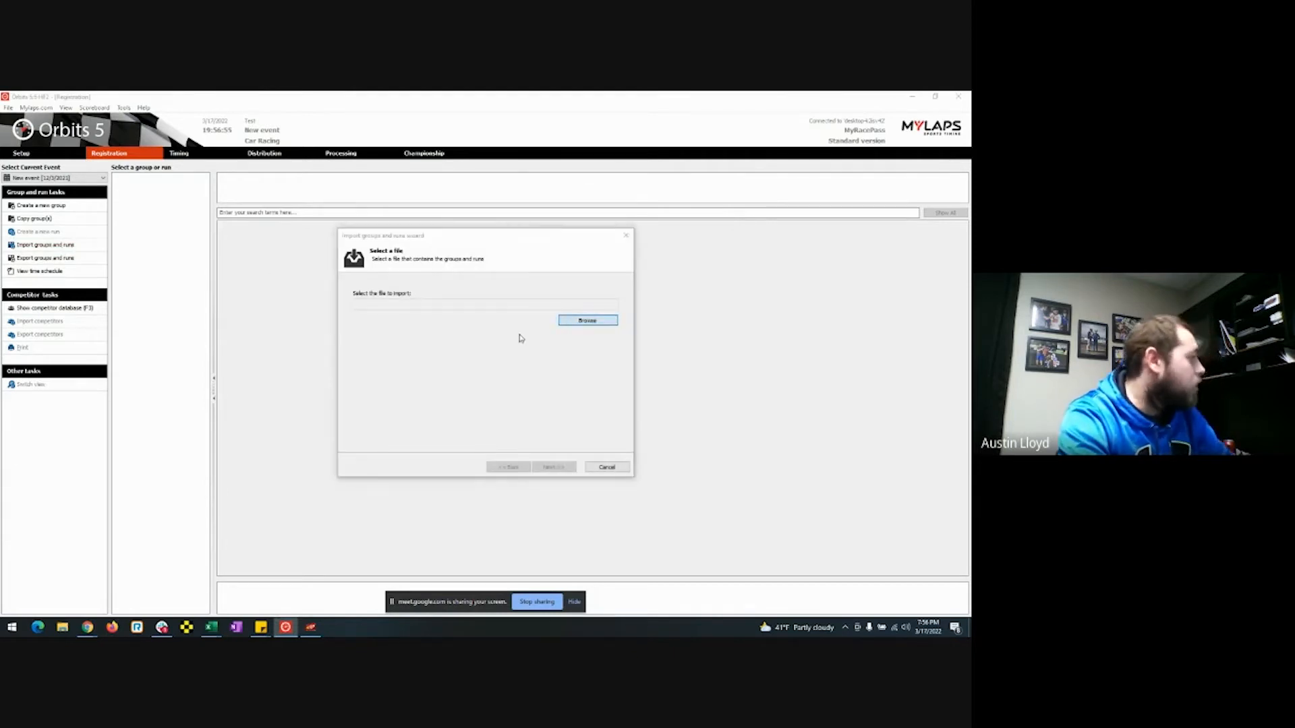
{"action": "left_click", "coordinate": [469, 298]}
{"action": "left_click", "coordinate": [619, 451]}
{"action": "left_click", "coordinate": [552, 467]}
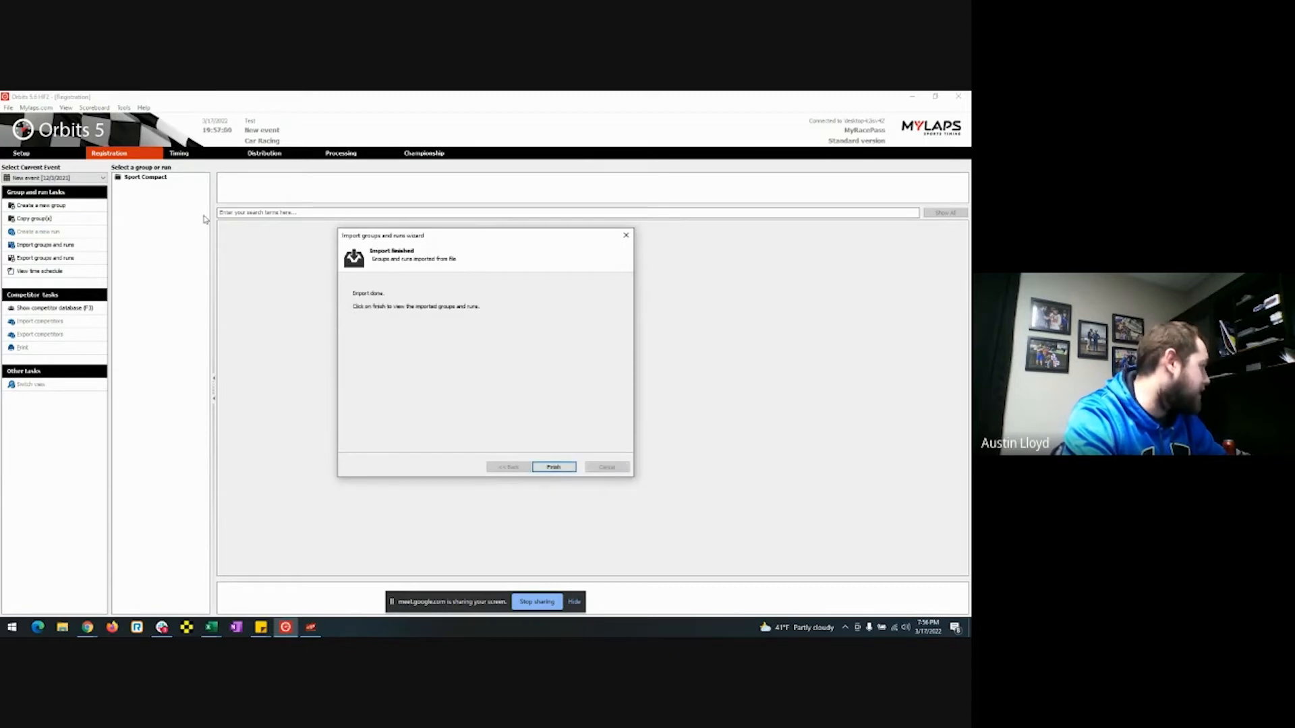
{"action": "left_click", "coordinate": [553, 467]}
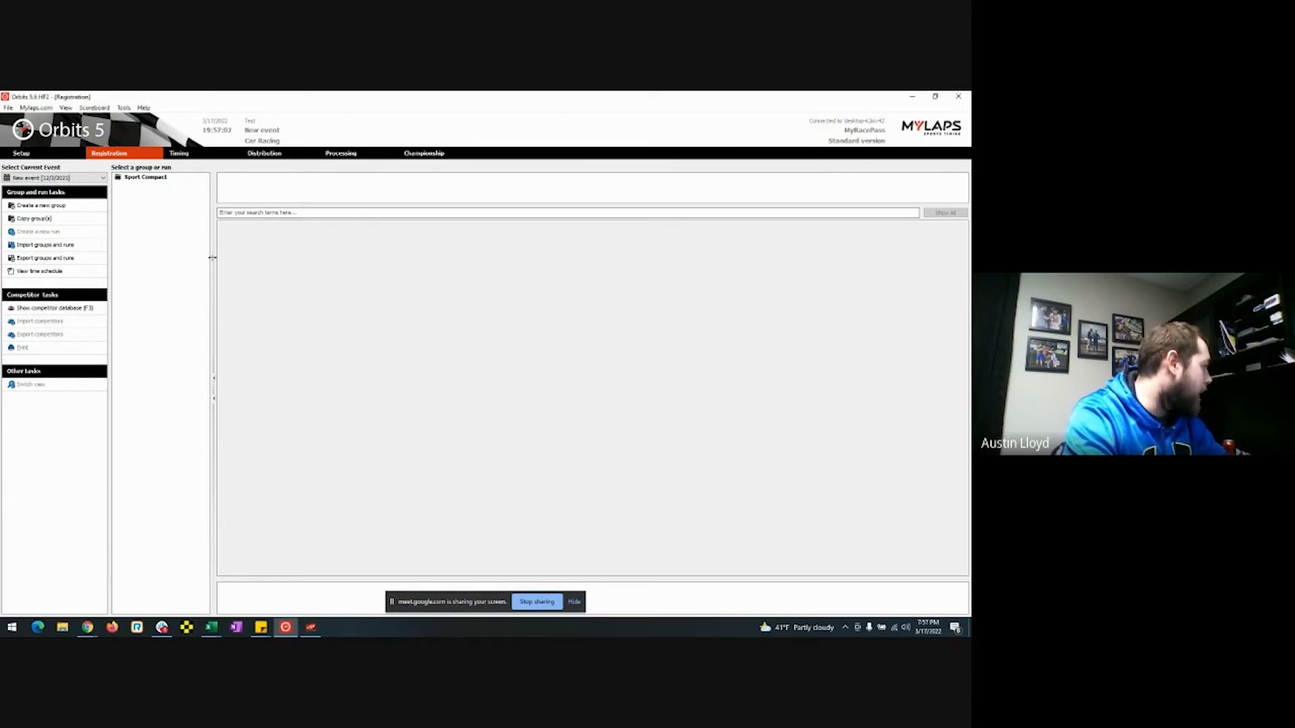
{"action": "left_click", "coordinate": [133, 179]}
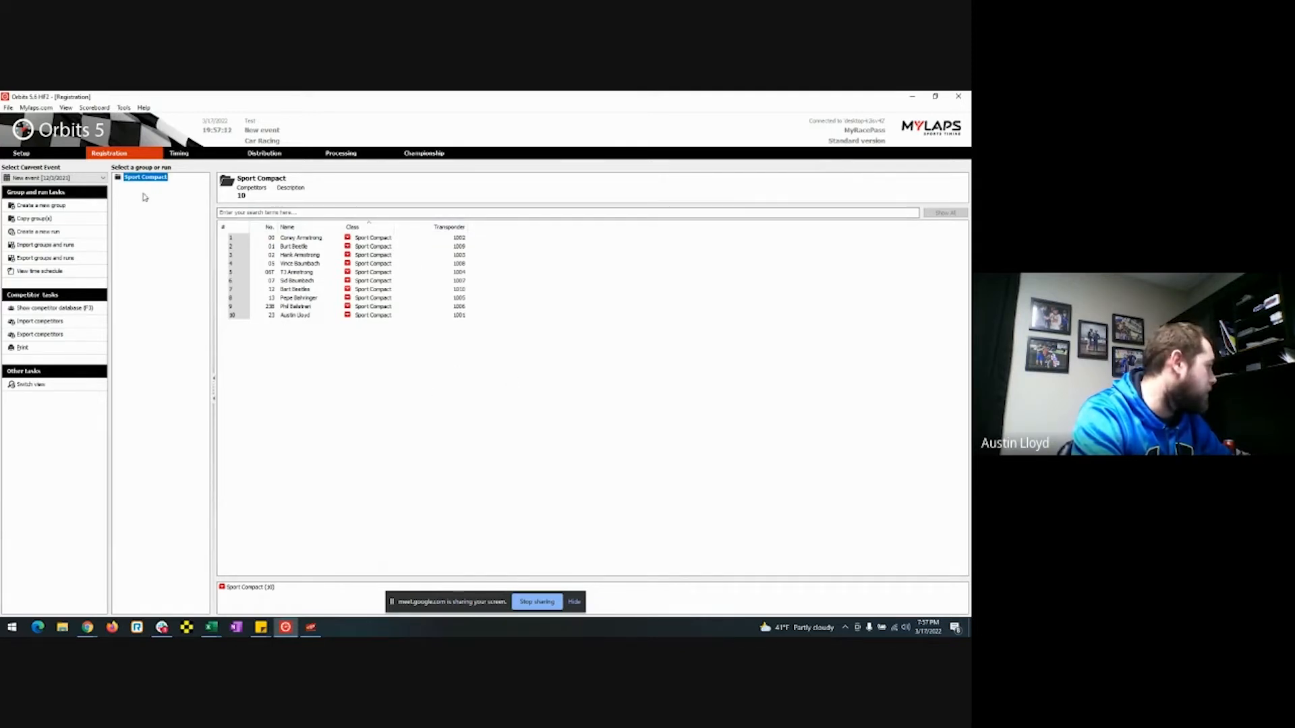
Import the second file to add Heat 1 and Heat 2 to Sport Compact.
{"action": "left_click", "coordinate": [64, 247]}
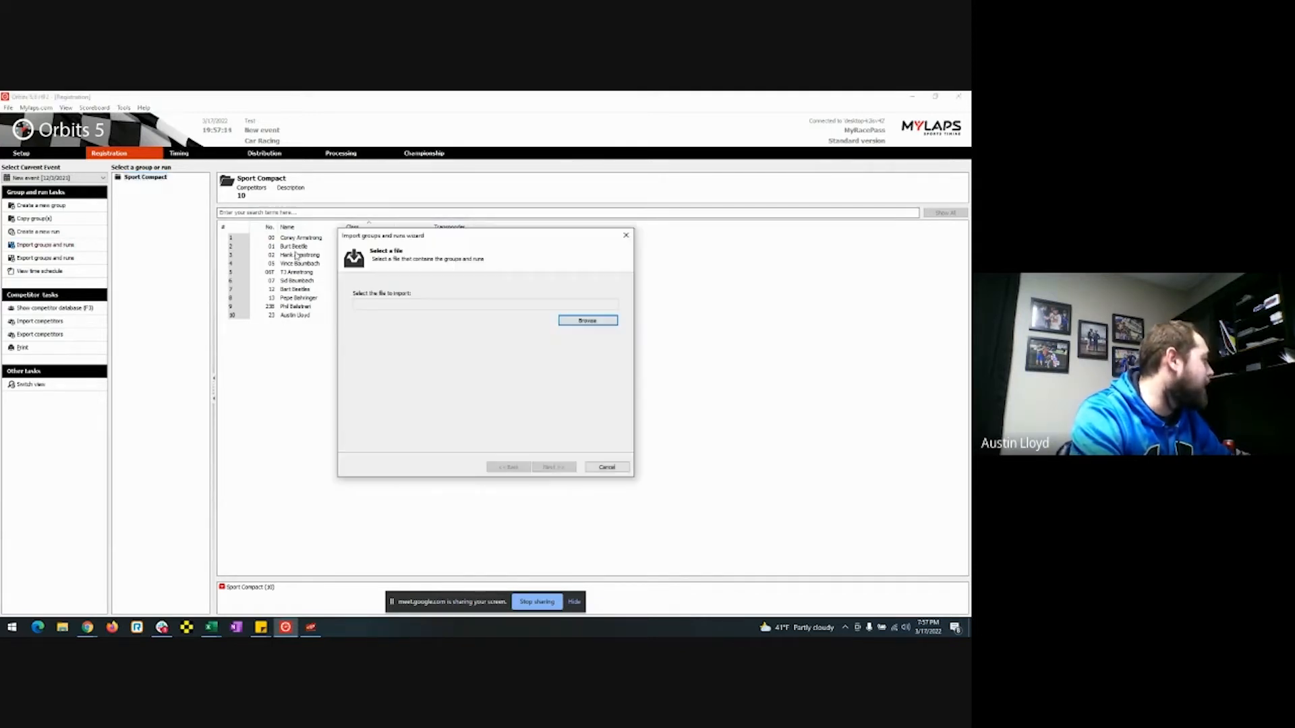
{"action": "left_click", "coordinate": [569, 320]}
{"action": "left_click", "coordinate": [428, 309]}
{"action": "left_click", "coordinate": [617, 454]}
{"action": "left_click", "coordinate": [548, 467]}
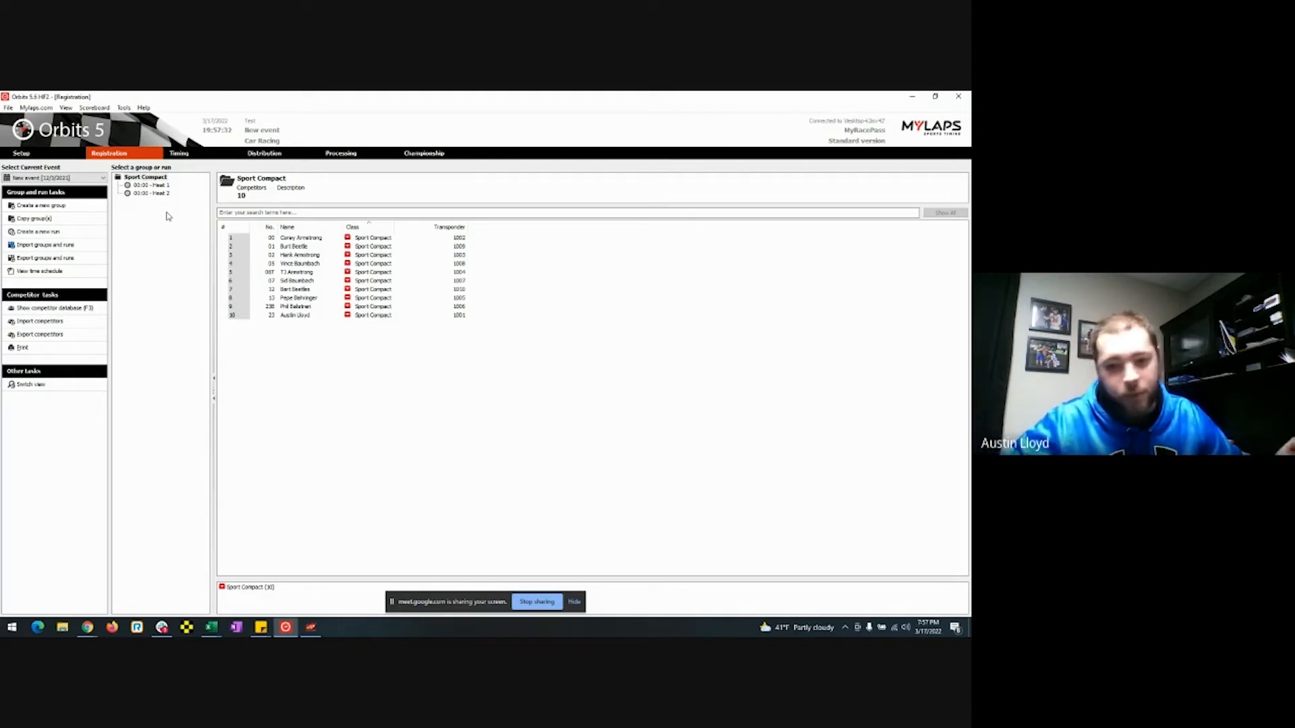
{"action": "left_click", "coordinate": [176, 299]}
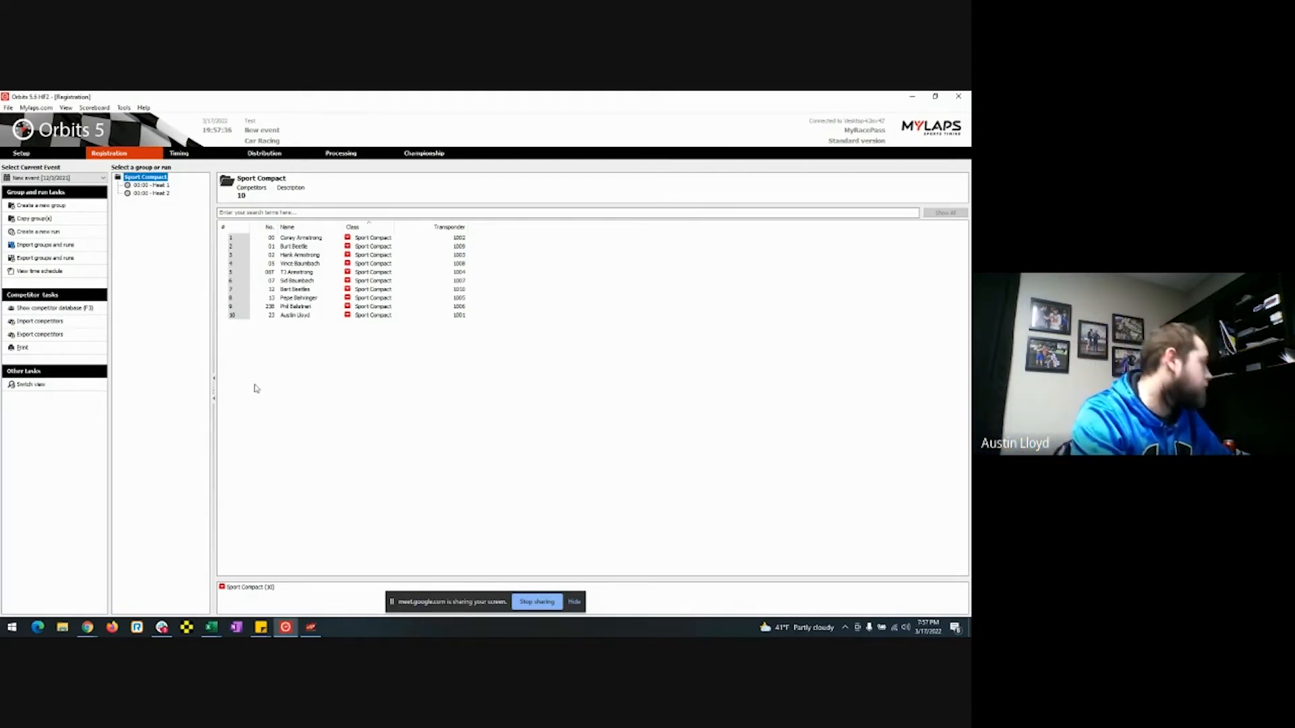
Exit Orbits and disconnect the relay, closing the Orbits server.
{"action": "left_click", "coordinate": [963, 100]}
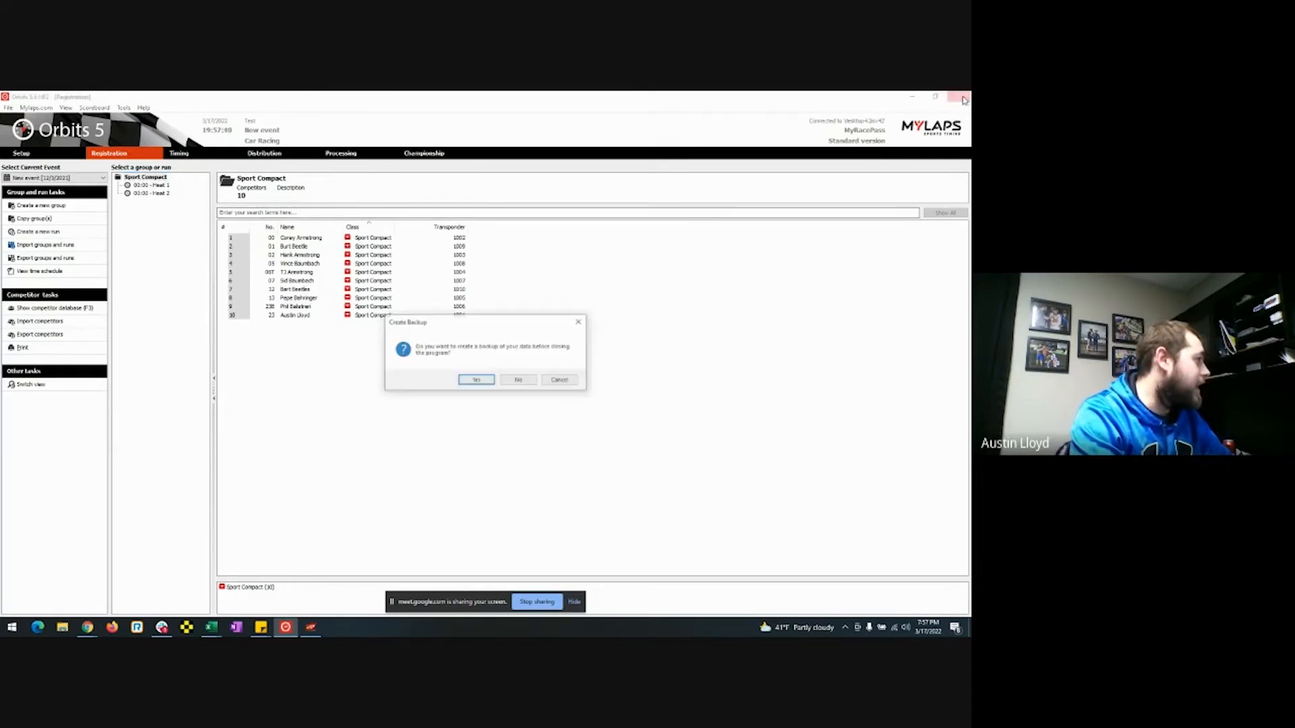
{"action": "left_click", "coordinate": [517, 382]}
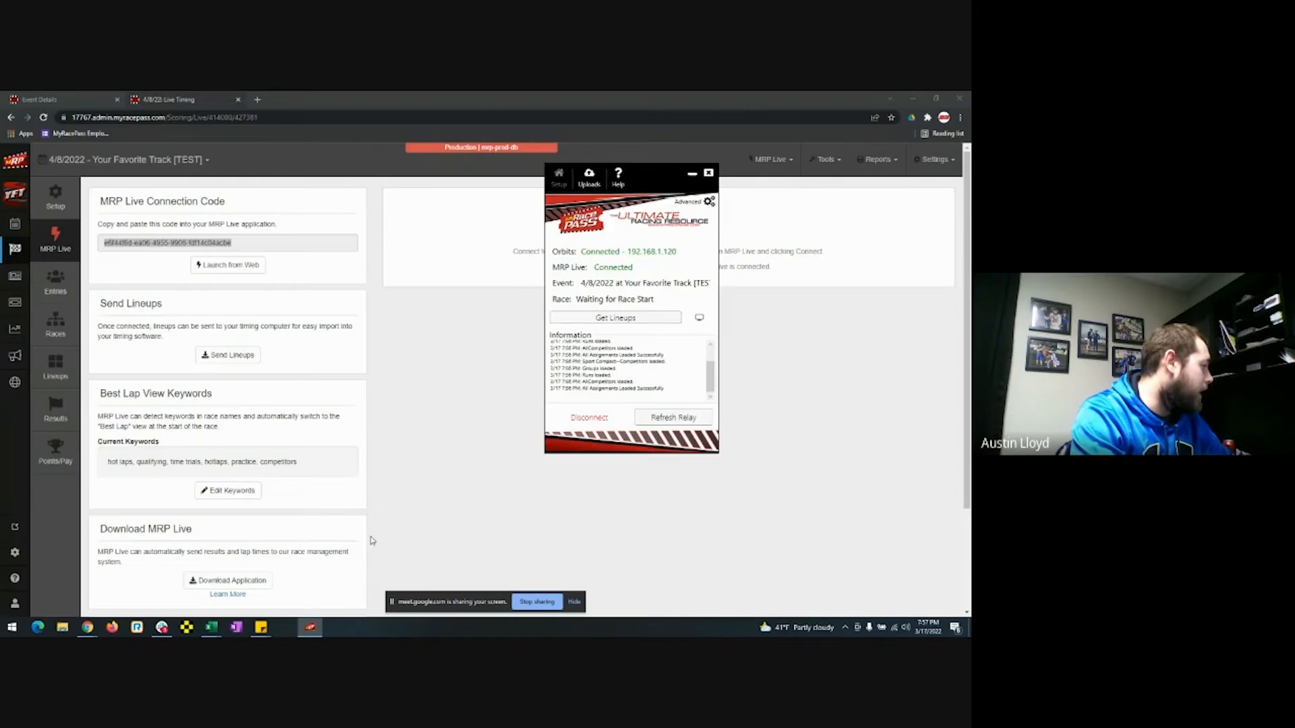
{"action": "left_click", "coordinate": [581, 426]}
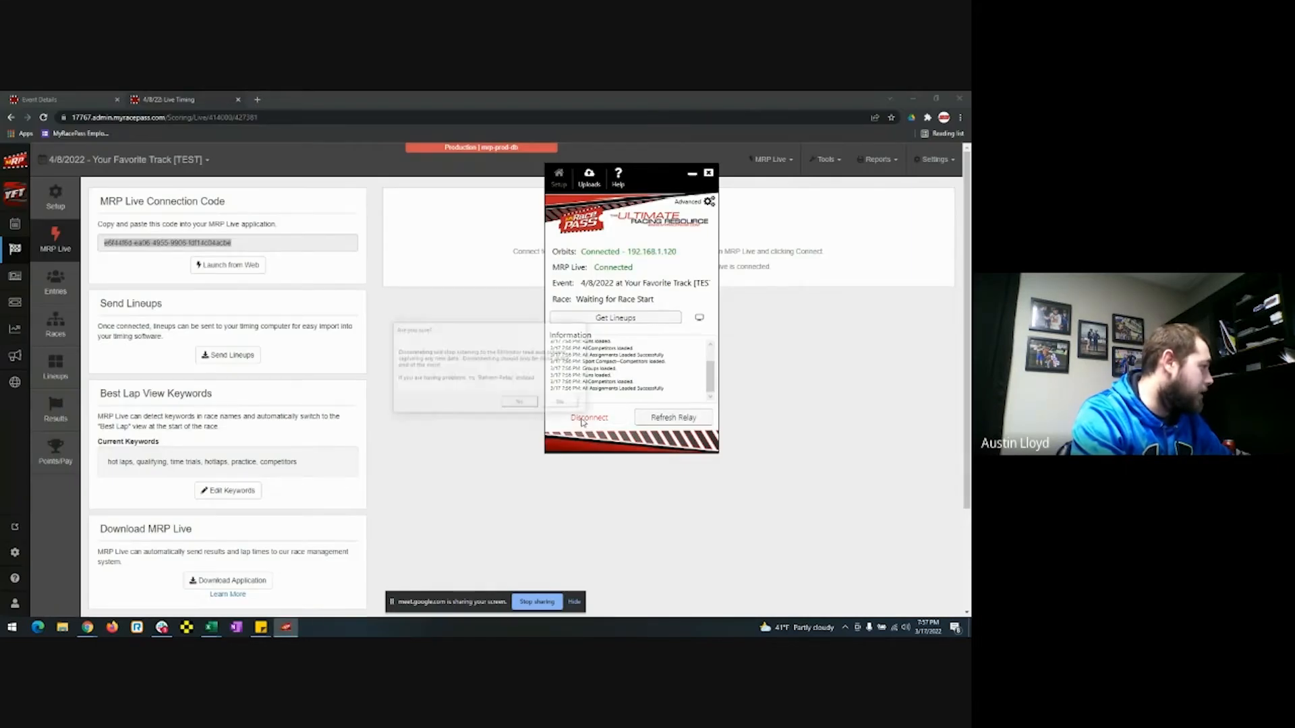
{"action": "left_click", "coordinate": [513, 405]}
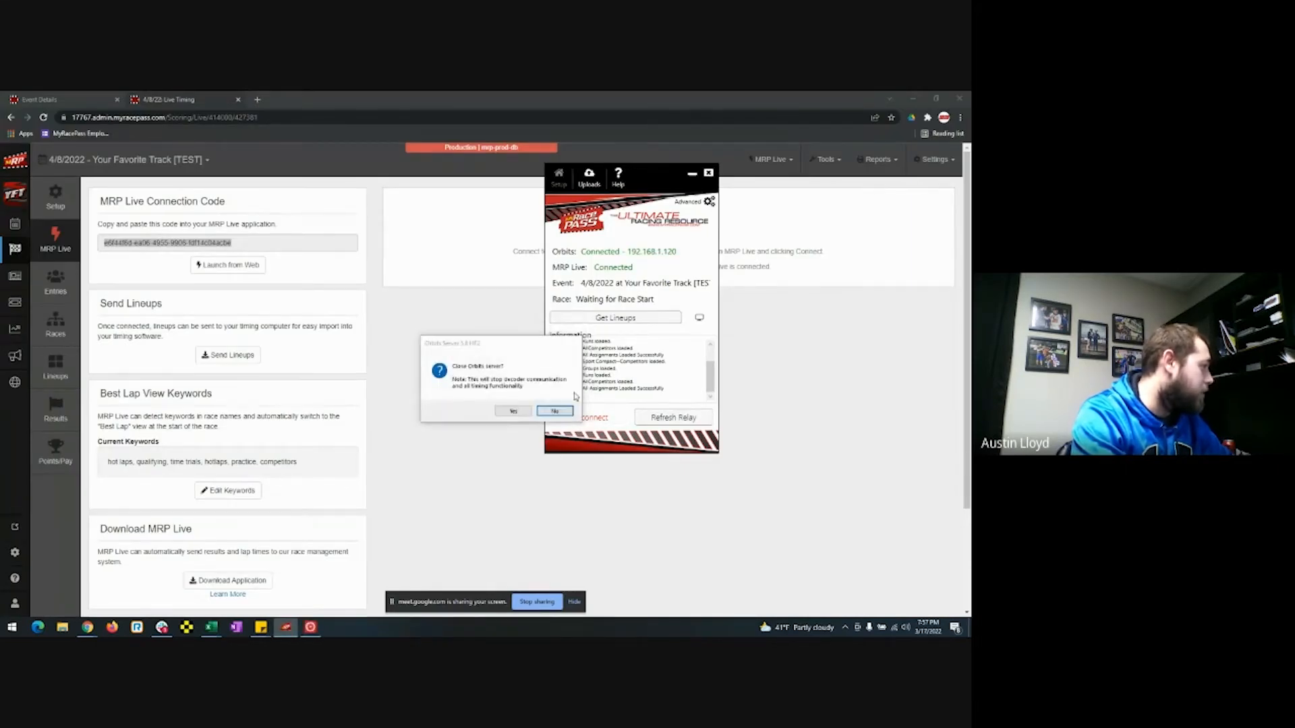
{"action": "left_click", "coordinate": [514, 412]}
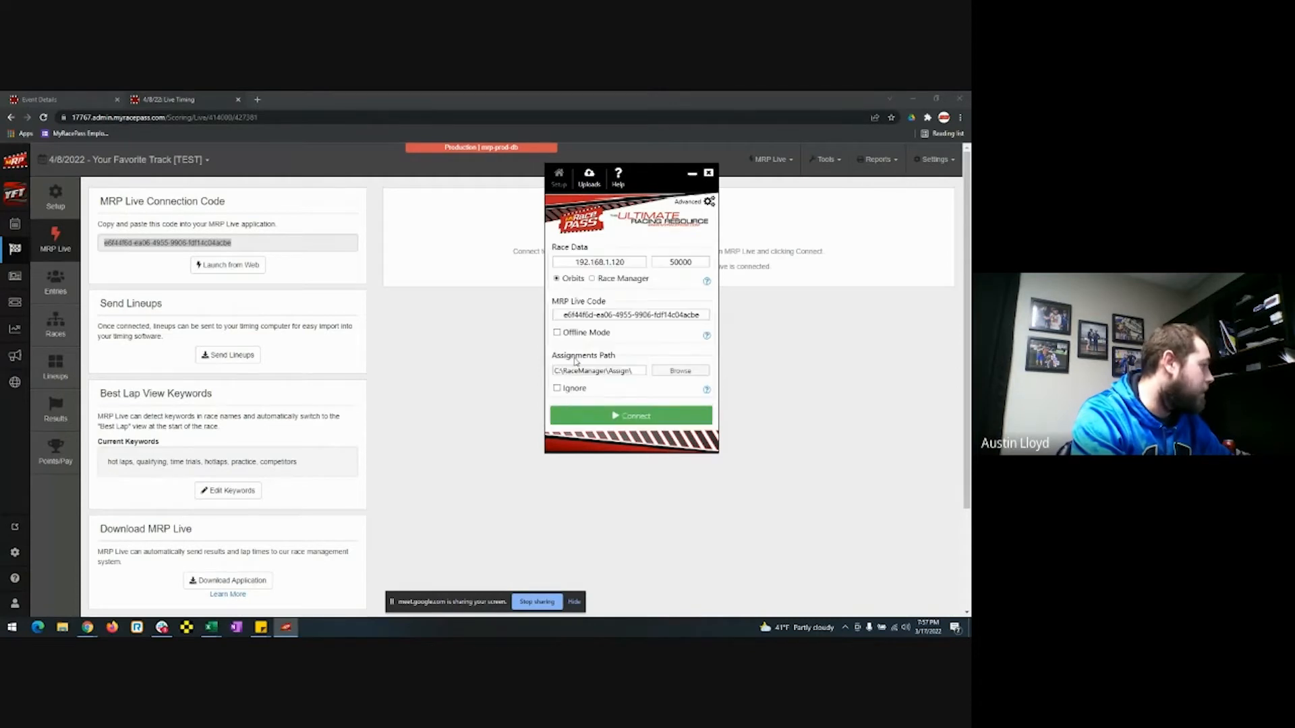
Switch the race data source to Race Manager and maximize its window.
{"action": "left_click", "coordinate": [621, 282]}
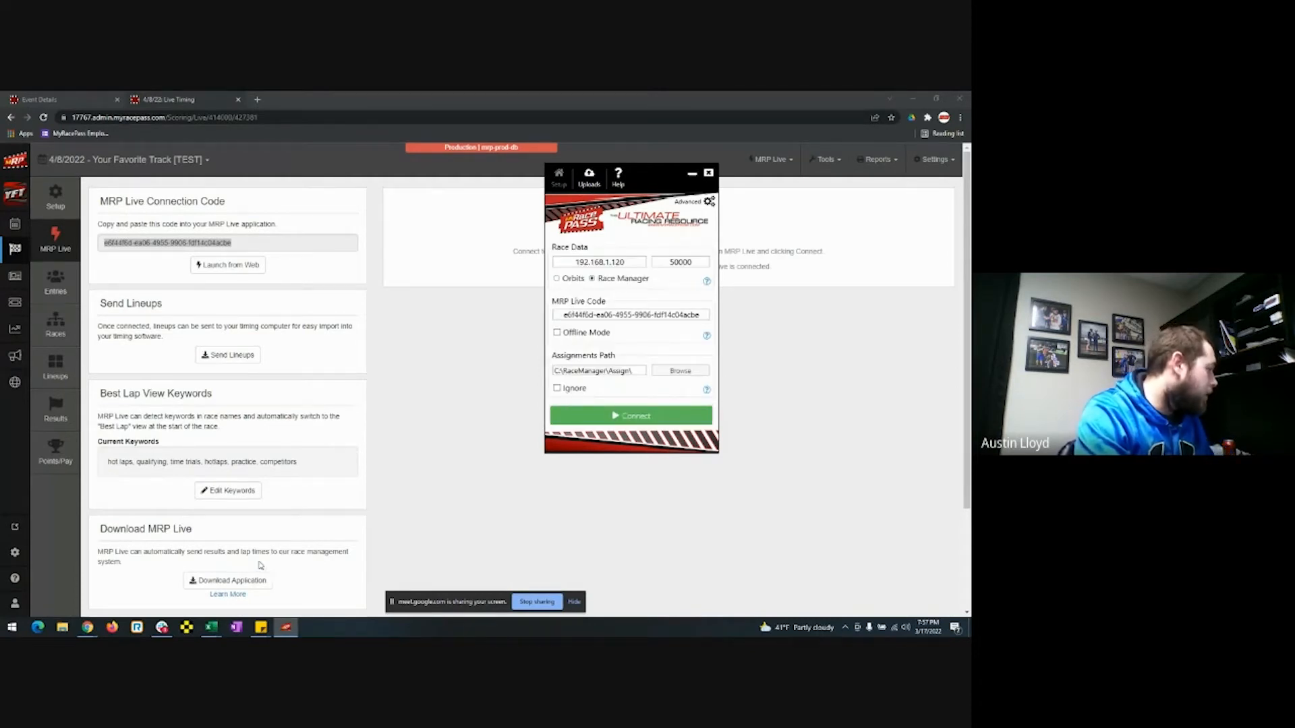
{"action": "left_click", "coordinate": [195, 625]}
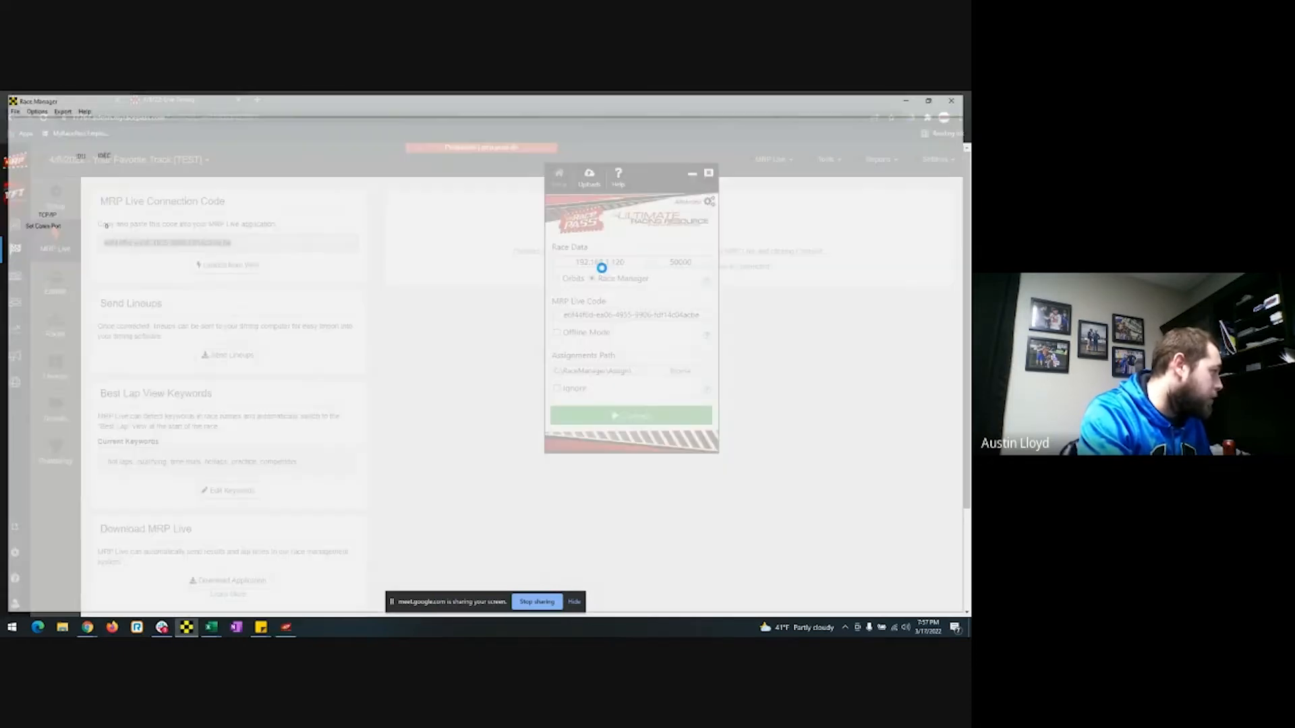
{"action": "left_click_drag", "start_coordinate": [495, 100], "coordinate": [567, 92]}
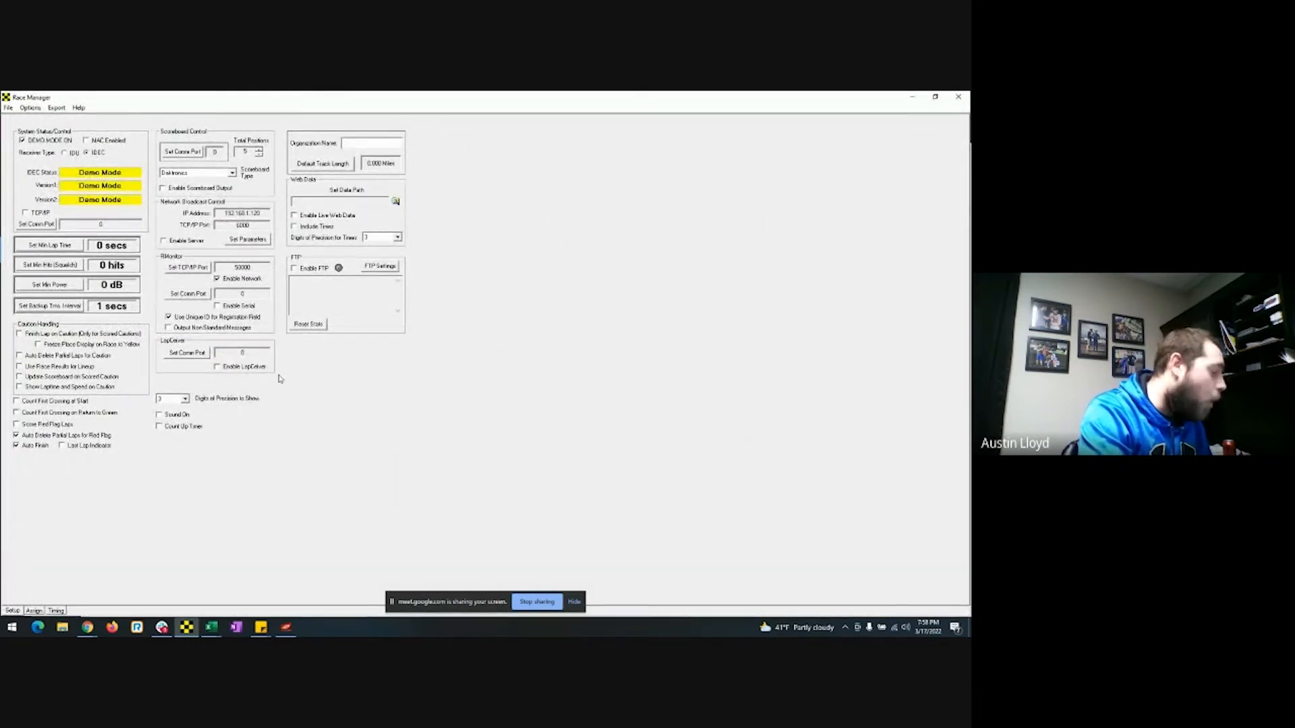
Connect the relay to Race Manager at 192.168.1.120, load the lineups, and show the Assign list.
{"action": "left_click", "coordinate": [286, 627]}
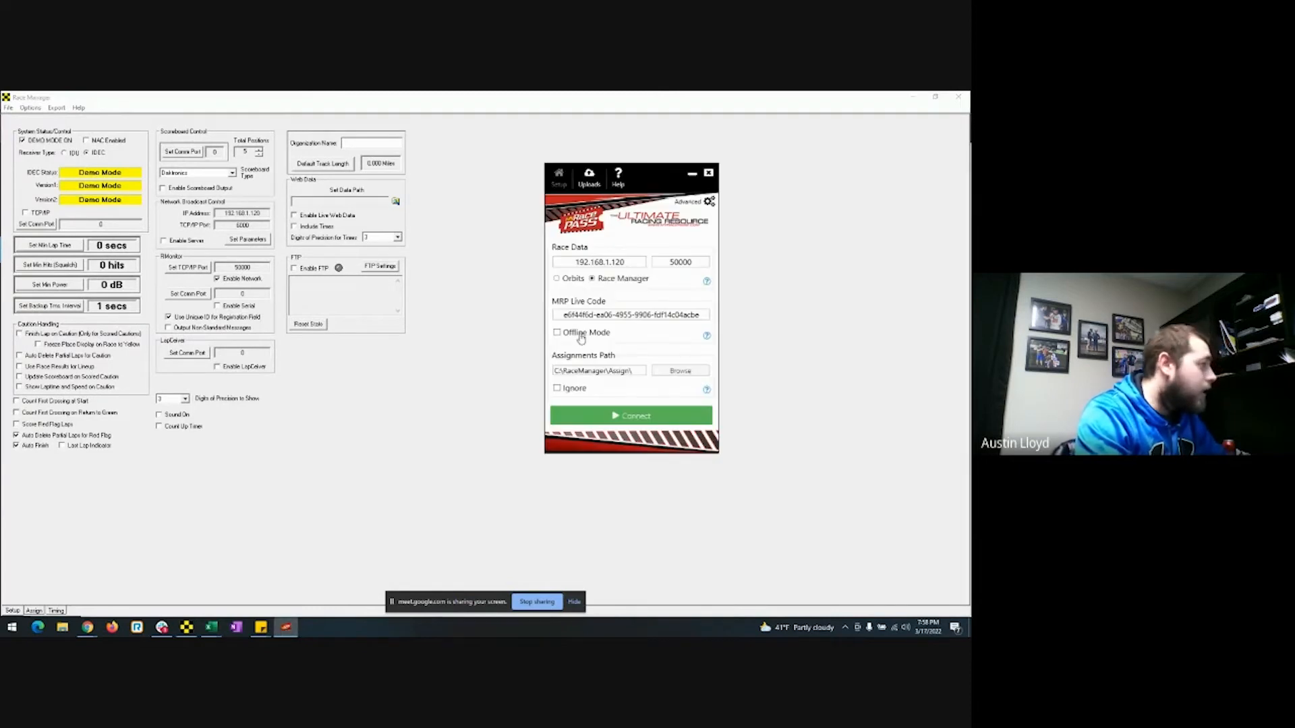
{"action": "left_click", "coordinate": [611, 416]}
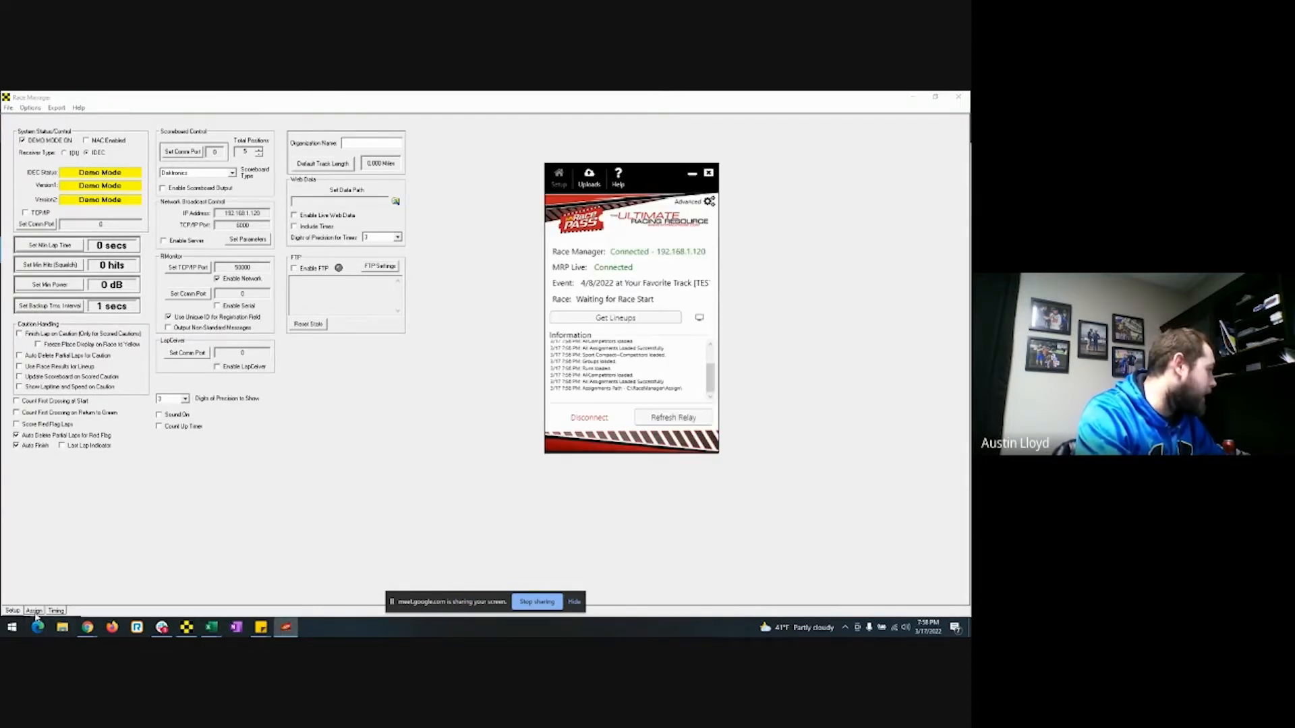
{"action": "left_click", "coordinate": [615, 318]}
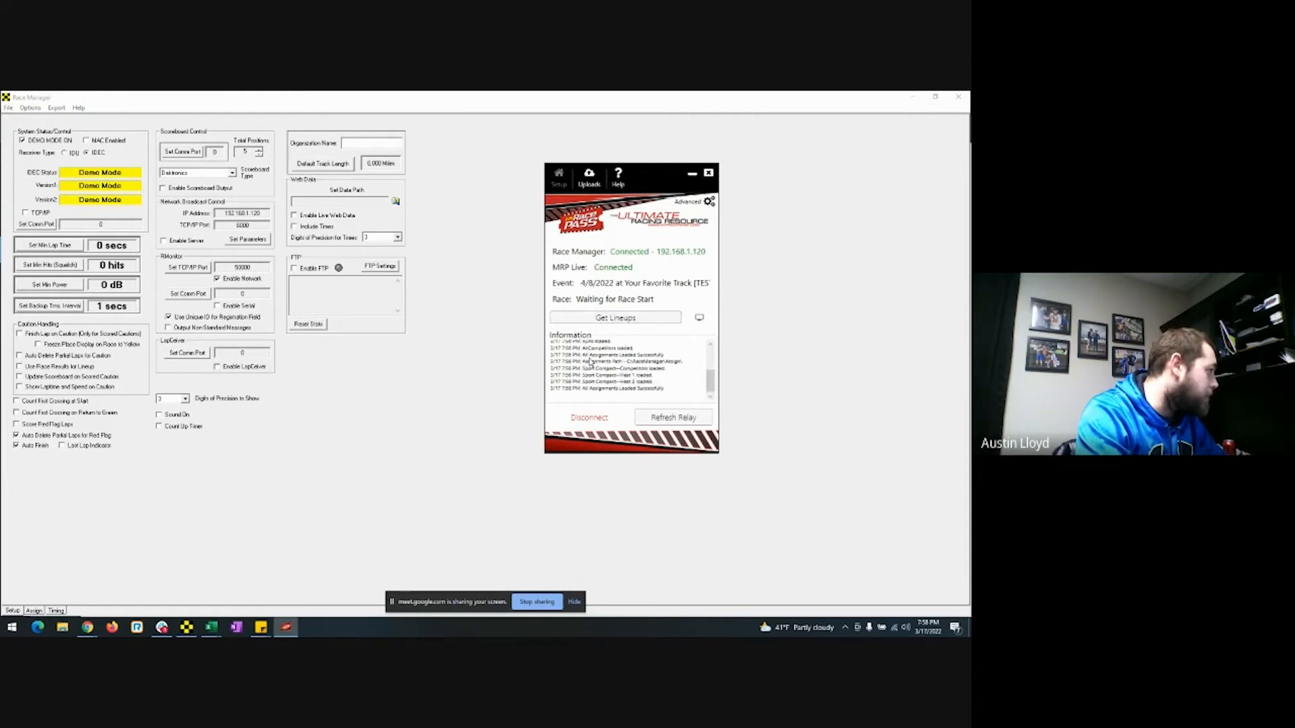
{"action": "left_click", "coordinate": [35, 610]}
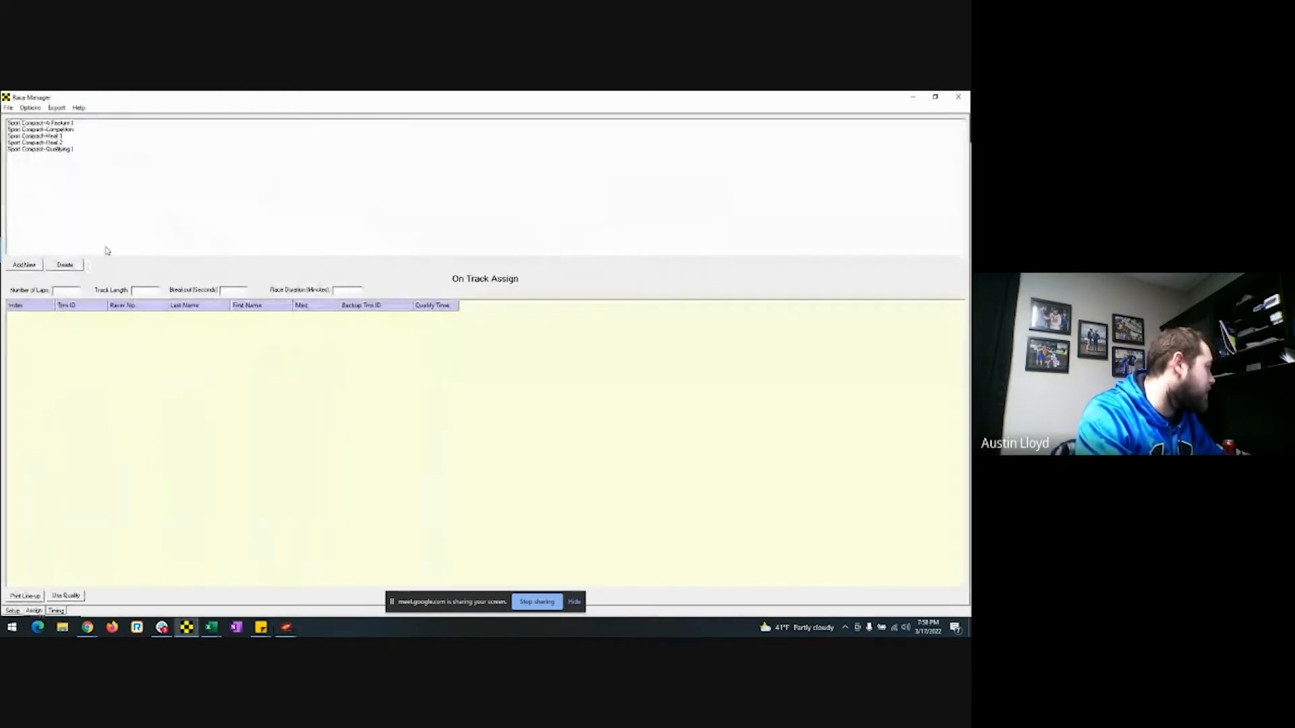
Delete the old Qualifying 1, Heat 2, Heat 1, Competitors and A Feature 1 entries from Race Manager.
{"action": "left_click", "coordinate": [66, 149]}
{"action": "left_click", "coordinate": [64, 264]}
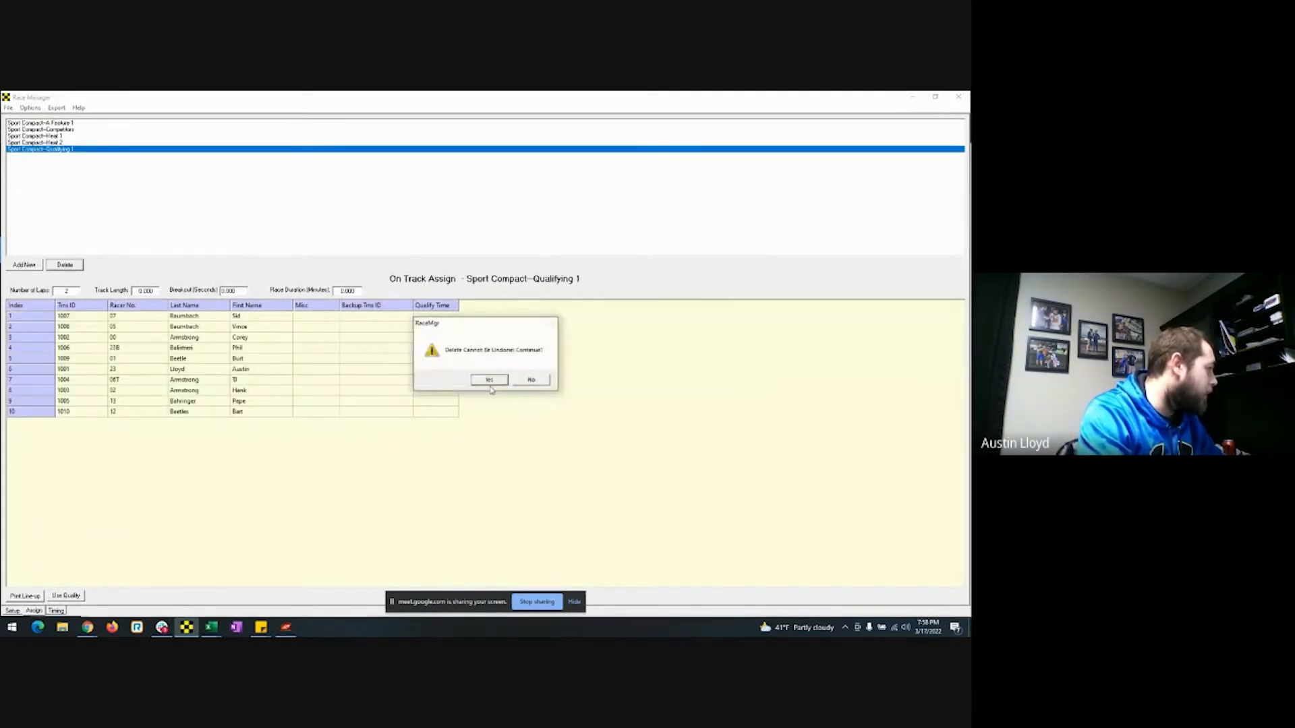
{"action": "left_click", "coordinate": [489, 380]}
{"action": "left_click", "coordinate": [45, 143]}
{"action": "left_click", "coordinate": [64, 264]}
{"action": "left_click", "coordinate": [489, 379]}
{"action": "left_click", "coordinate": [65, 137]}
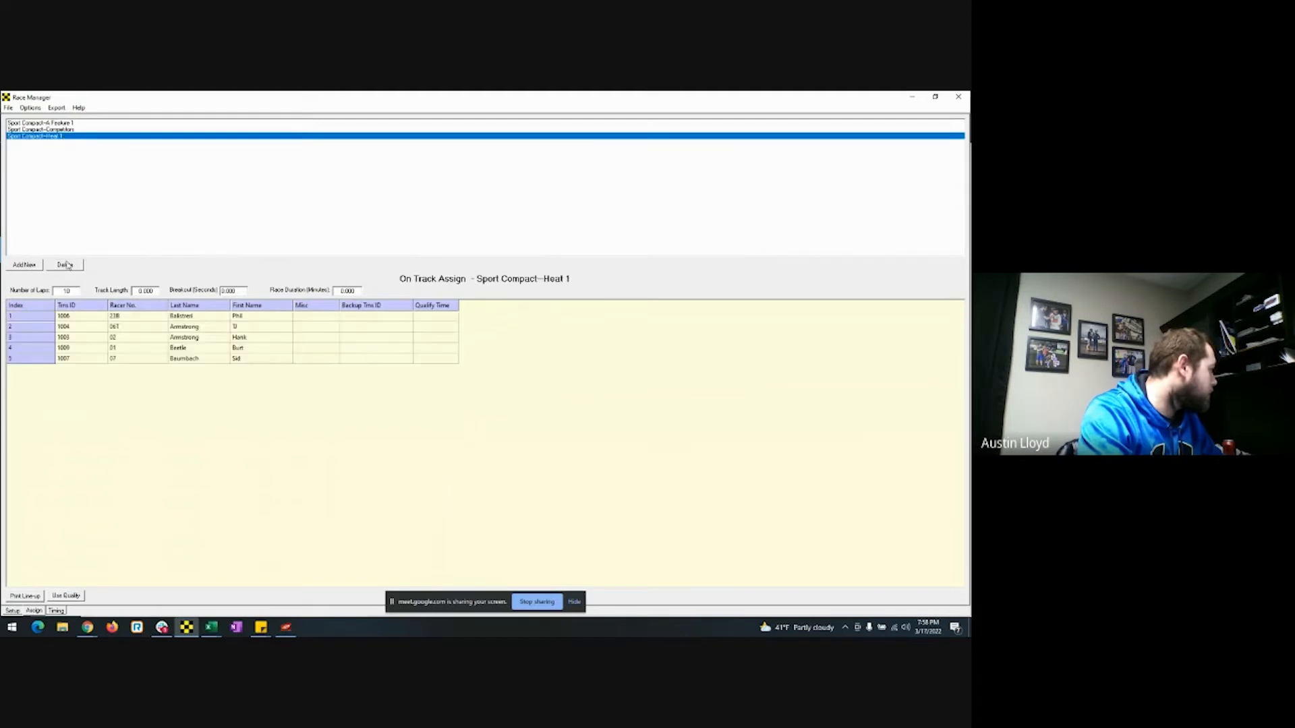
{"action": "left_click", "coordinate": [65, 264]}
{"action": "left_click", "coordinate": [489, 379]}
{"action": "left_click", "coordinate": [65, 130]}
{"action": "left_click", "coordinate": [65, 263]}
{"action": "left_click", "coordinate": [489, 379]}
{"action": "left_click", "coordinate": [59, 124]}
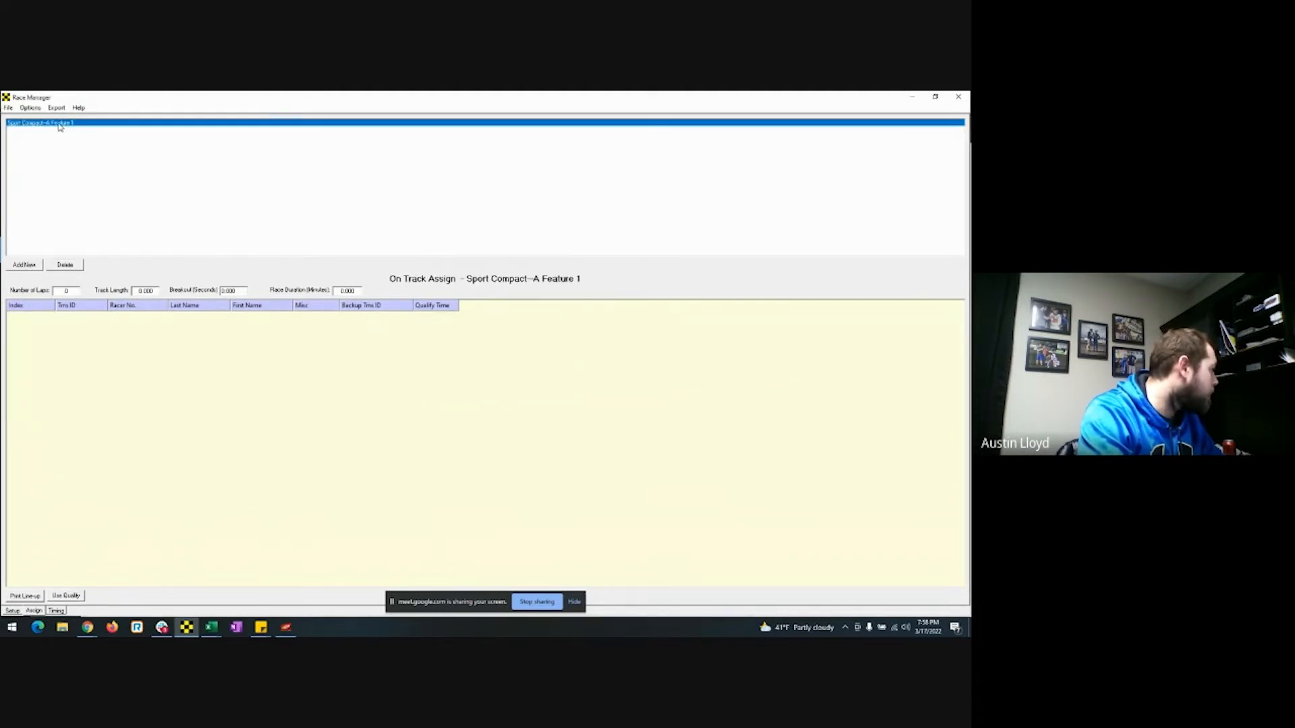
{"action": "left_click", "coordinate": [65, 264]}
{"action": "left_click", "coordinate": [489, 380]}
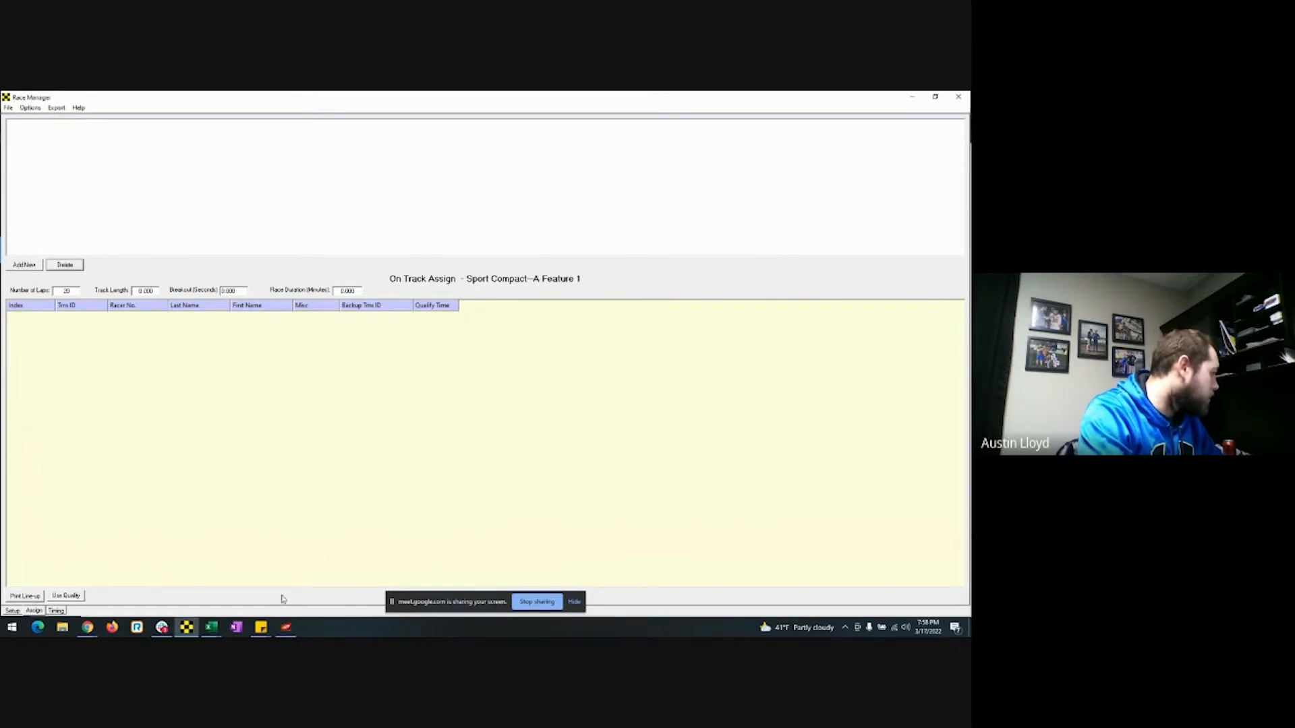
Review the resent Sport Compact Competitors, Heat 1 and Heat 2 lists, then restore the Race Manager window.
{"action": "left_click", "coordinate": [285, 627]}
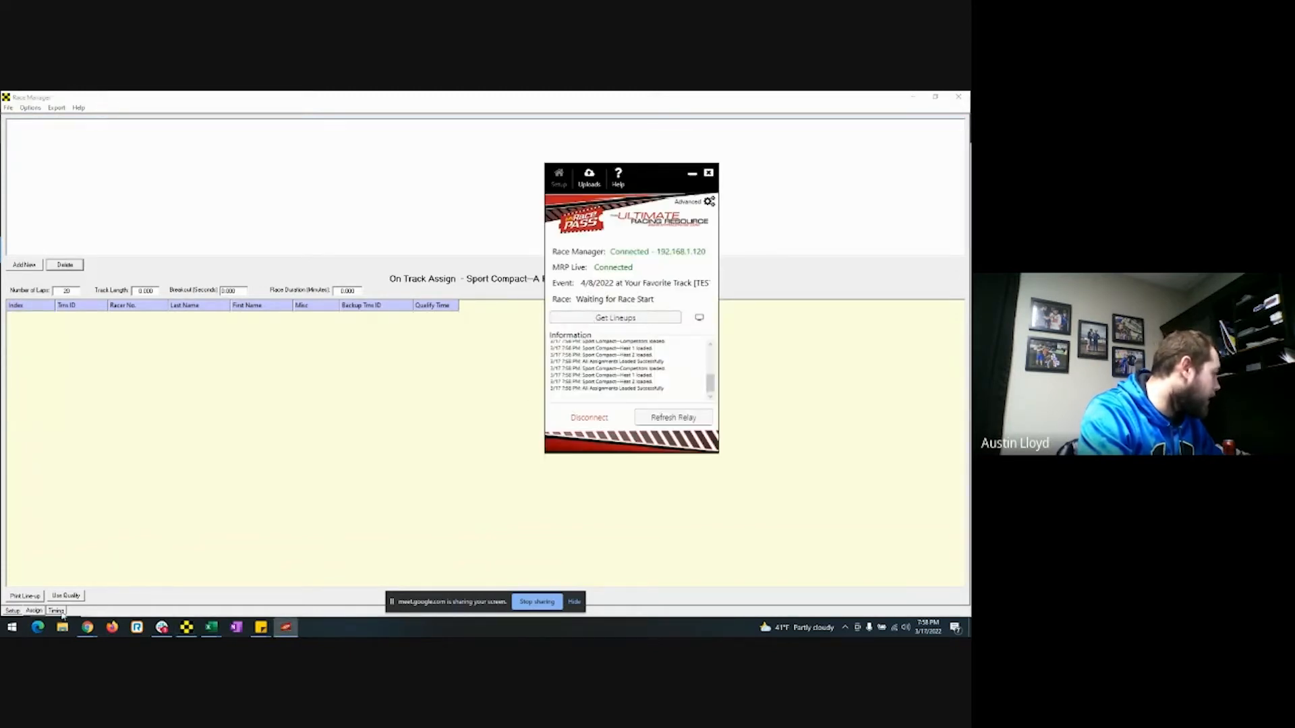
{"action": "left_click", "coordinate": [57, 611]}
{"action": "left_click", "coordinate": [35, 612]}
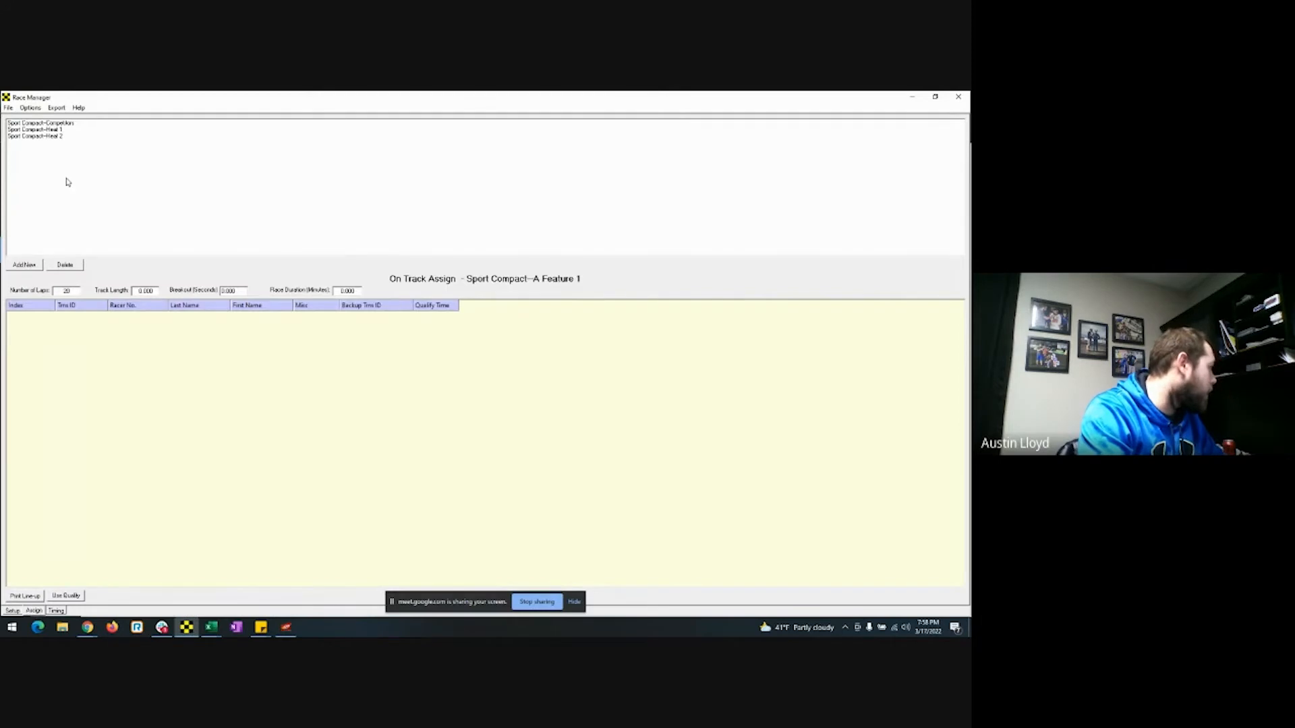
{"action": "left_click", "coordinate": [67, 123]}
{"action": "left_click", "coordinate": [67, 129]}
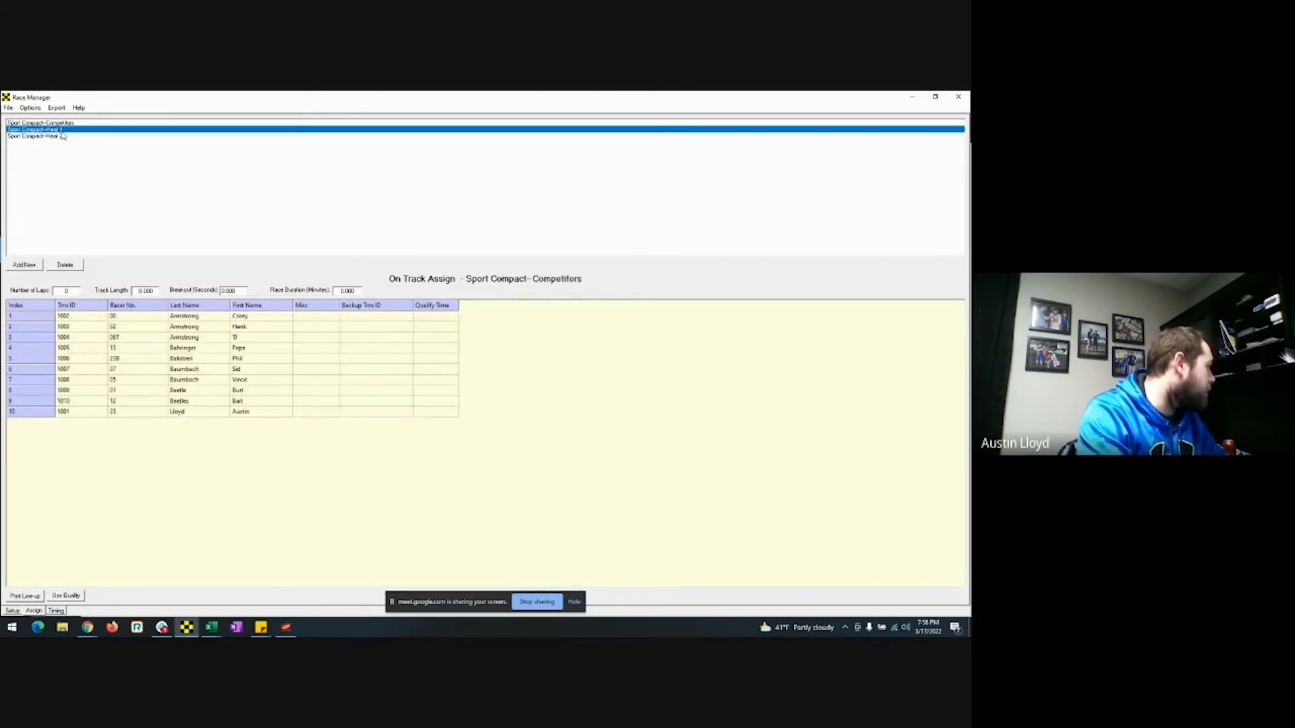
{"action": "left_click", "coordinate": [61, 136]}
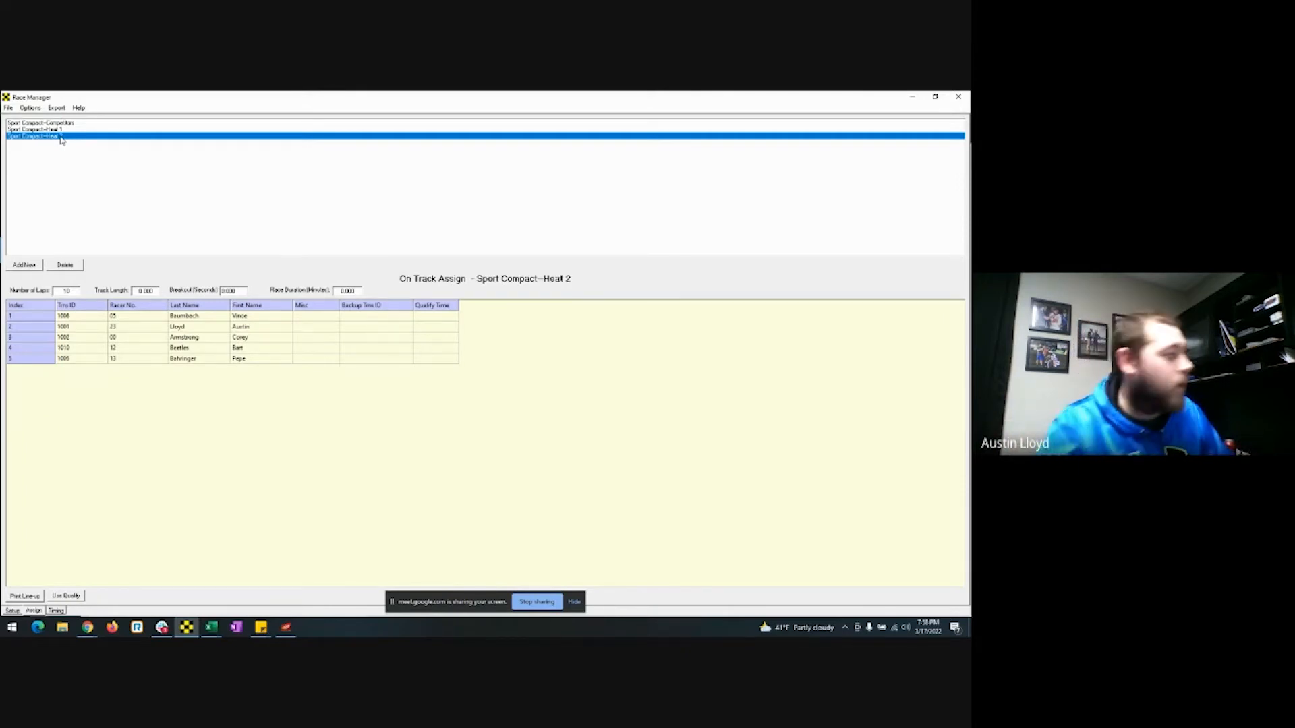
{"action": "double_click", "coordinate": [525, 108]}
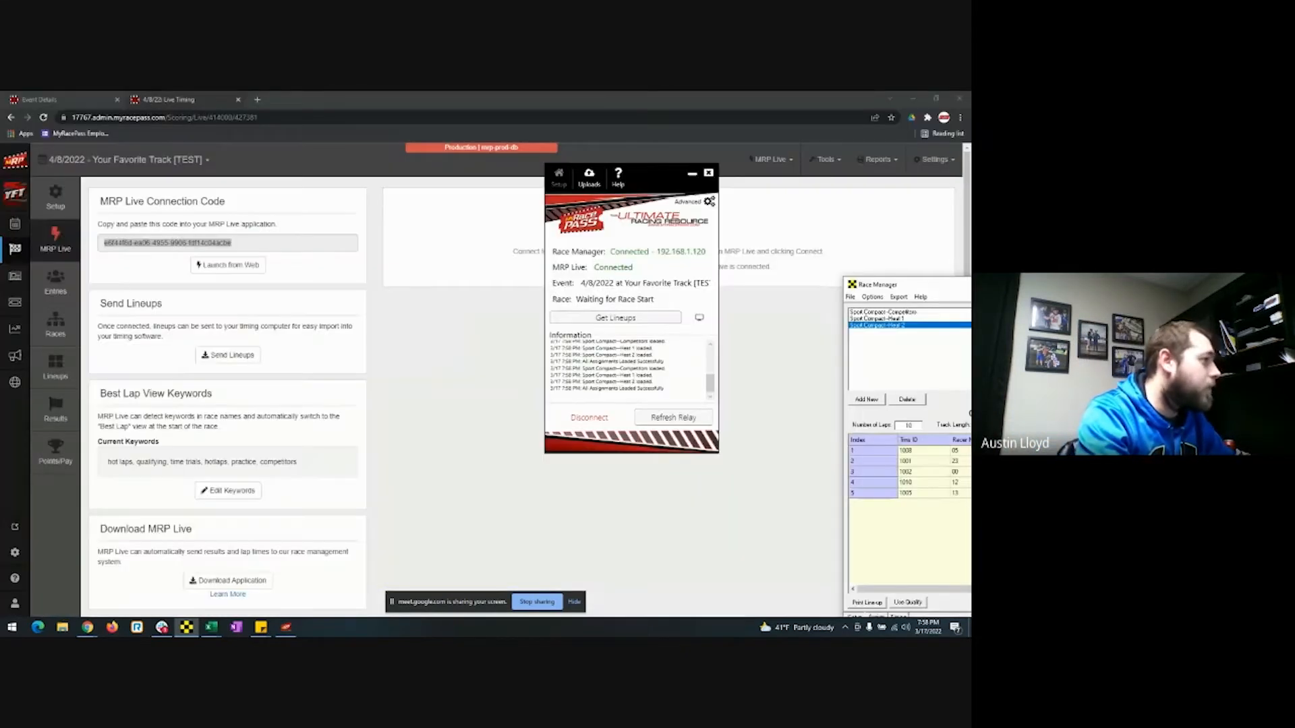
Bring MRP Live in Chrome in front of the relay app and go to the Sport Compact Heat 1 results.
{"action": "left_click", "coordinate": [826, 330]}
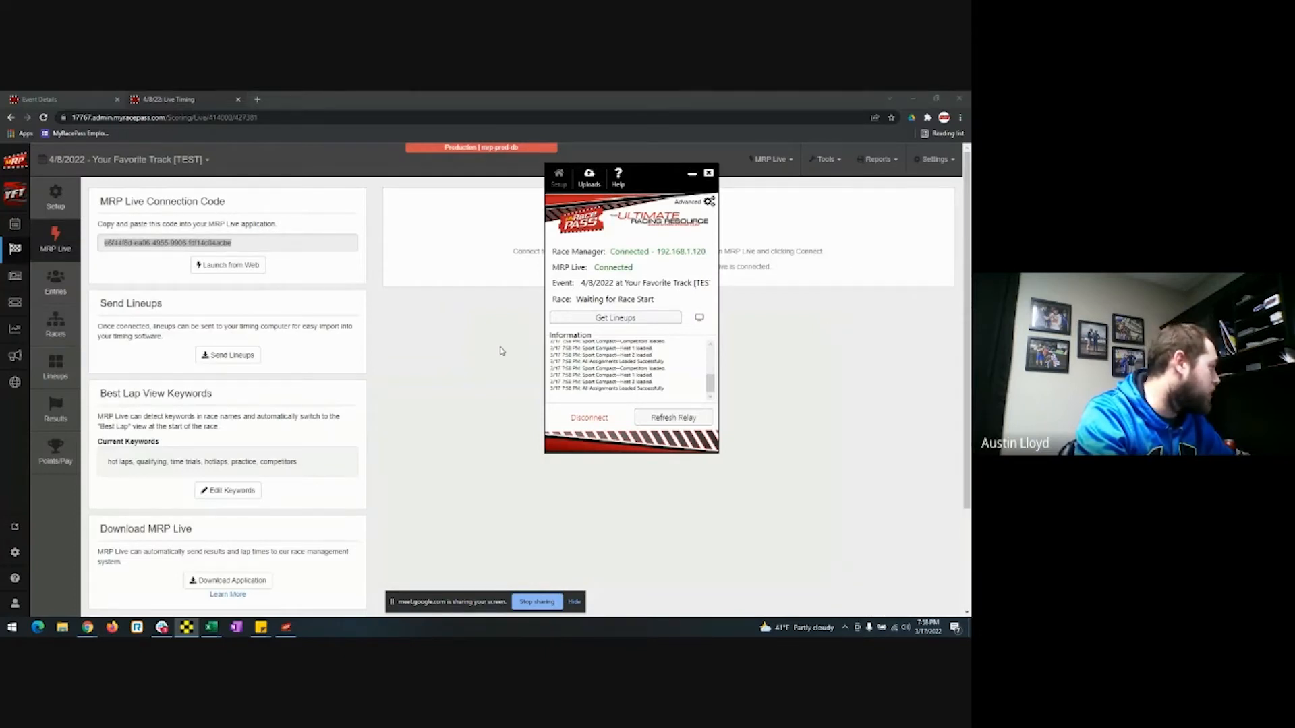
{"action": "left_click", "coordinate": [506, 350]}
{"action": "left_click", "coordinate": [54, 418]}
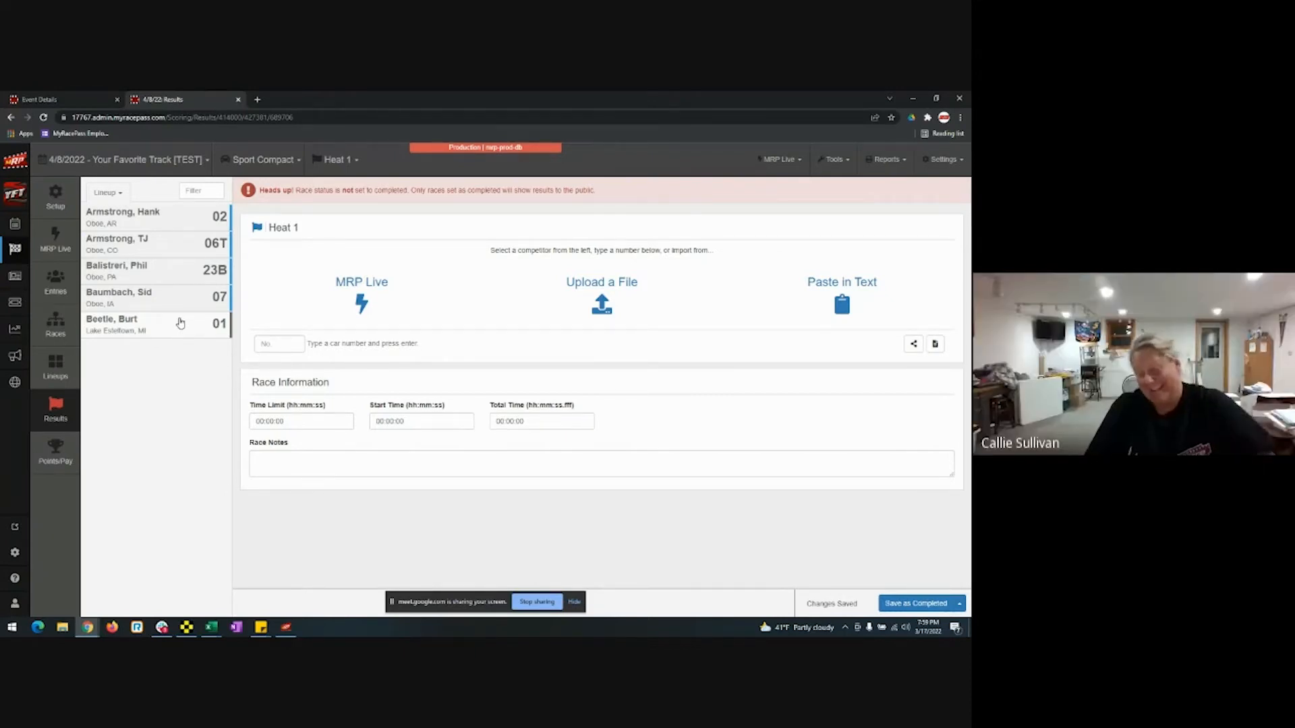
Record the Heat 1 finish as 23B, 07, 02, 01, 06T and save it as completed.
{"action": "left_click", "coordinate": [181, 274]}
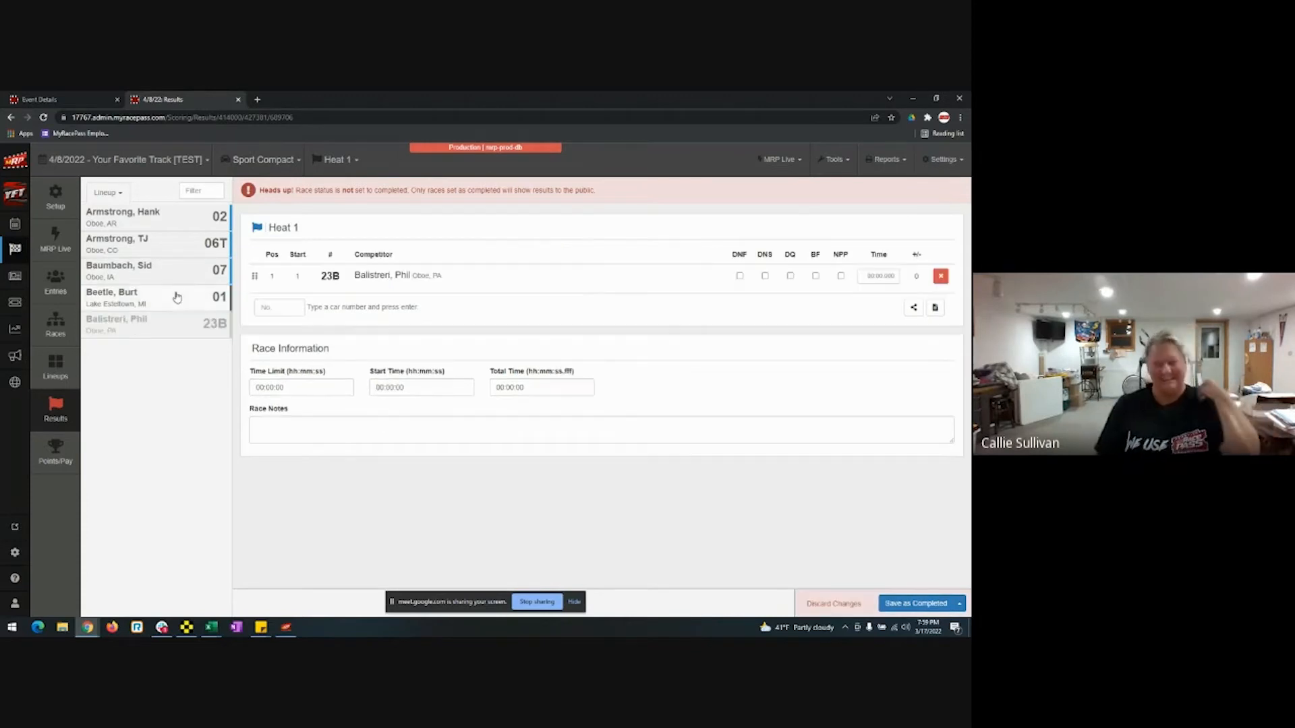
{"action": "left_click", "coordinate": [182, 275]}
{"action": "left_click", "coordinate": [179, 273]}
{"action": "left_click", "coordinate": [179, 249]}
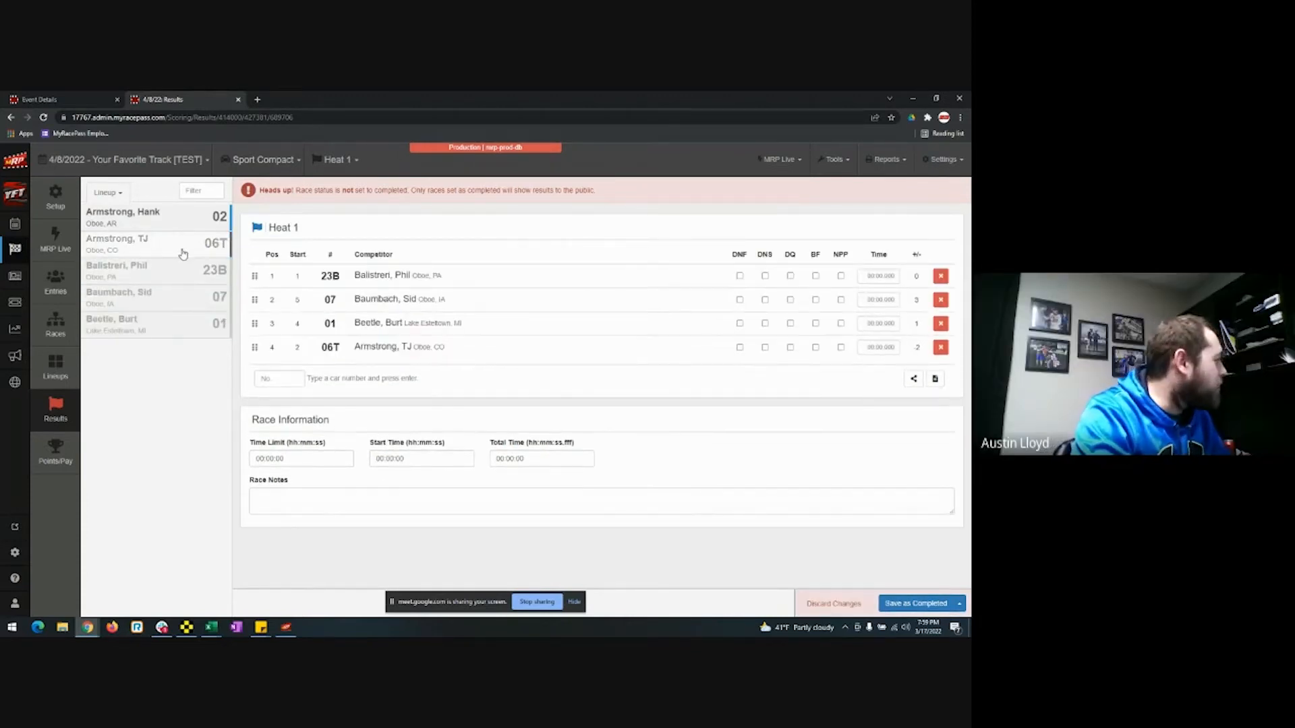
{"action": "left_click", "coordinate": [267, 381]}
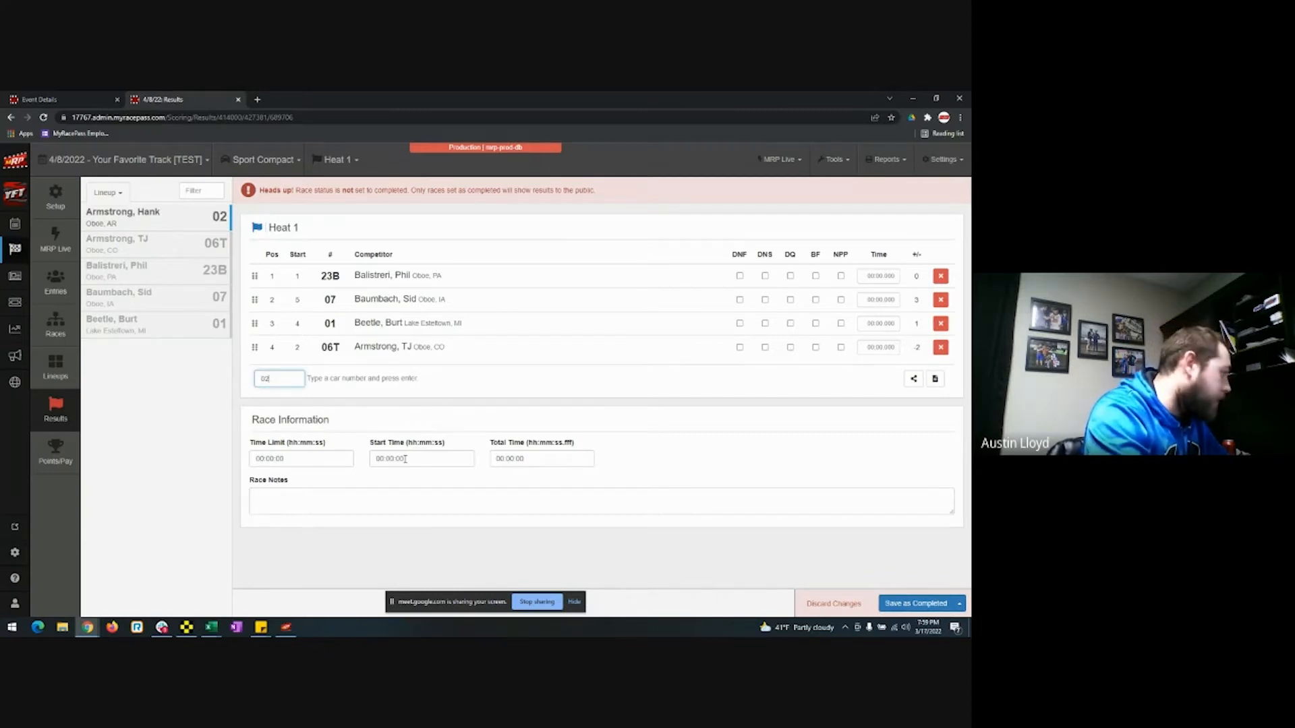
{"action": "type", "text": "02"}
{"action": "key", "text": "Return"}
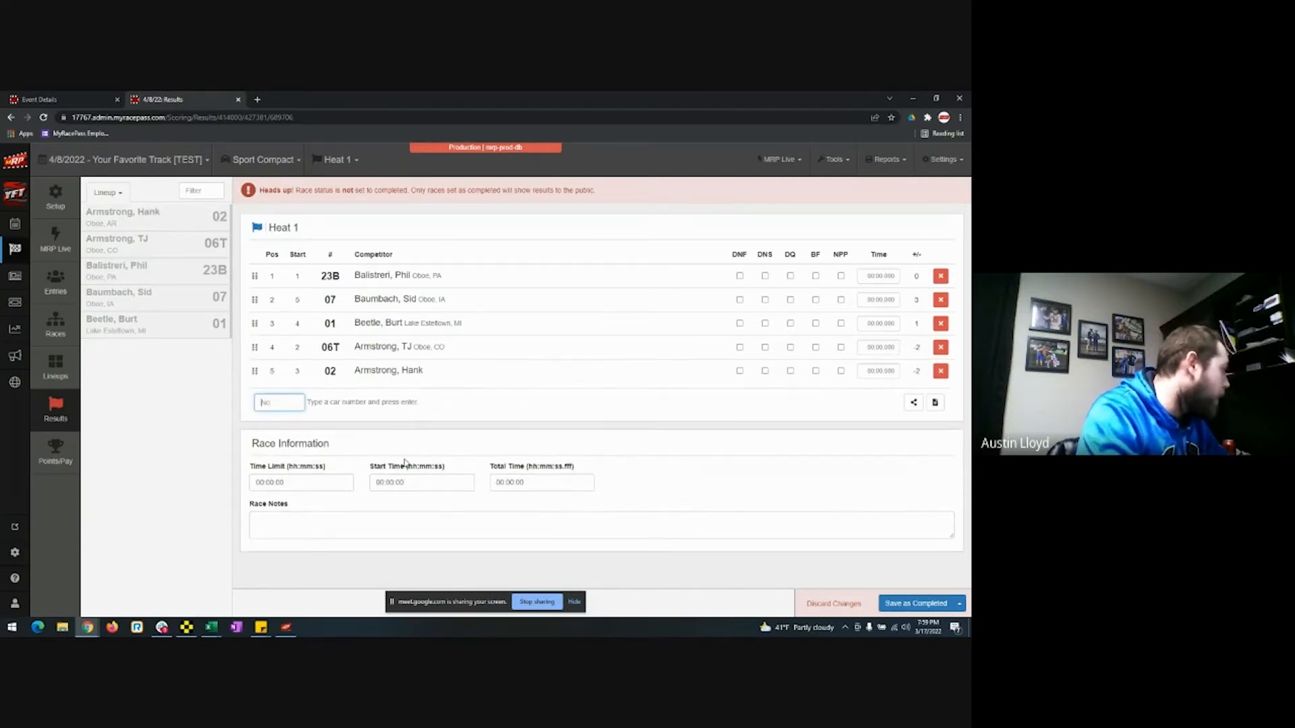
{"action": "left_click_drag", "start_coordinate": [253, 370], "coordinate": [257, 316]}
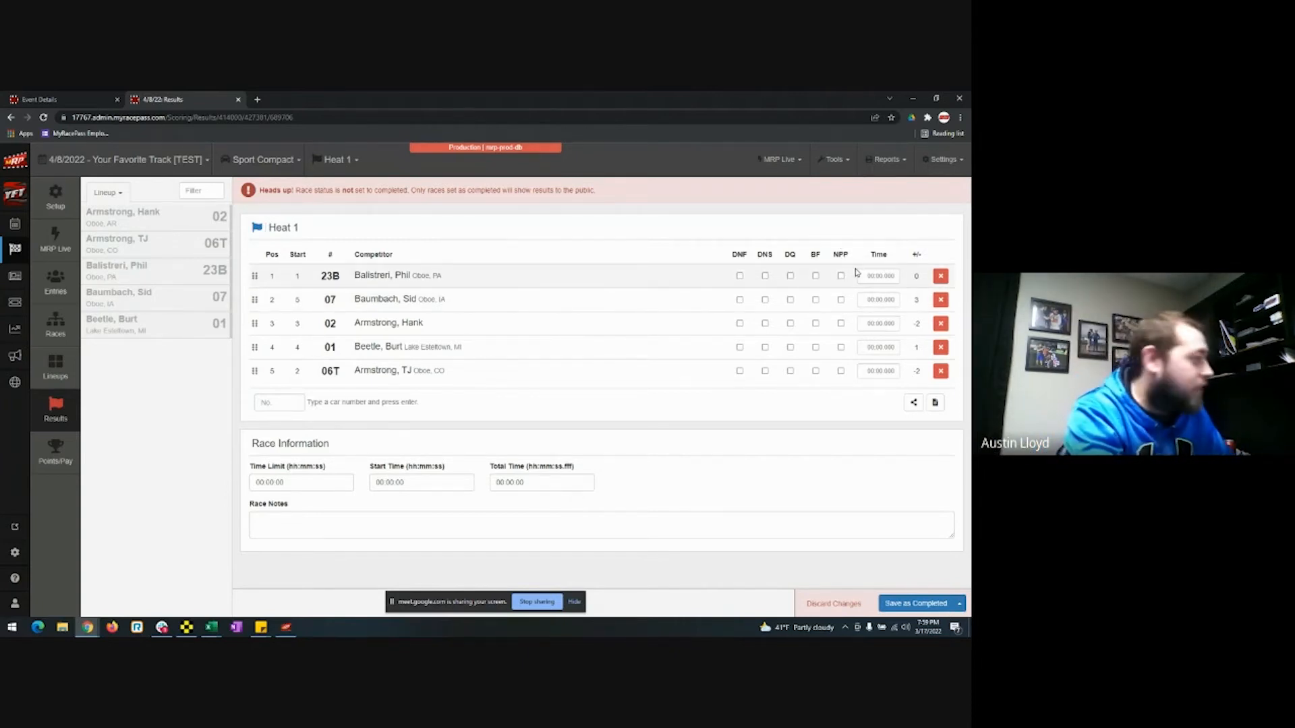
{"action": "left_click", "coordinate": [917, 604]}
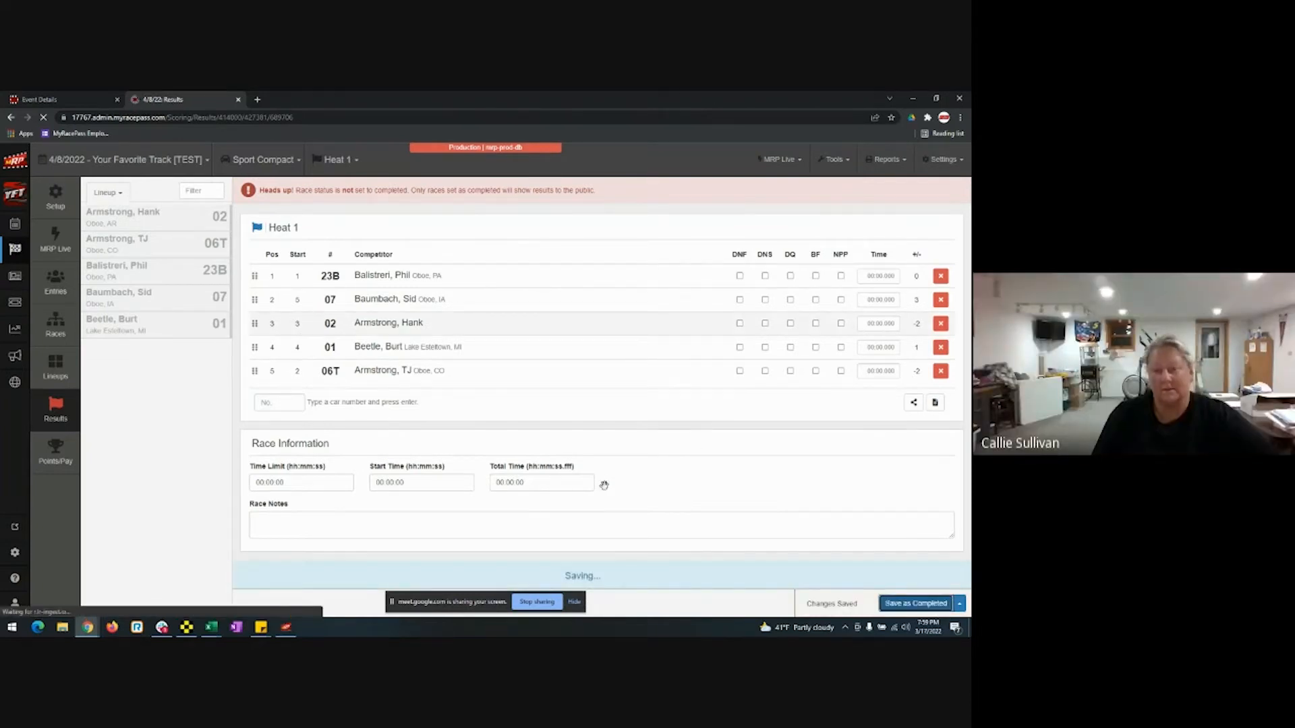
Record the Heat 2 finish as 23, 05, 13, 12, 00, save it as completed, and go to Lineups.
{"action": "left_click", "coordinate": [337, 159]}
{"action": "left_click", "coordinate": [331, 201]}
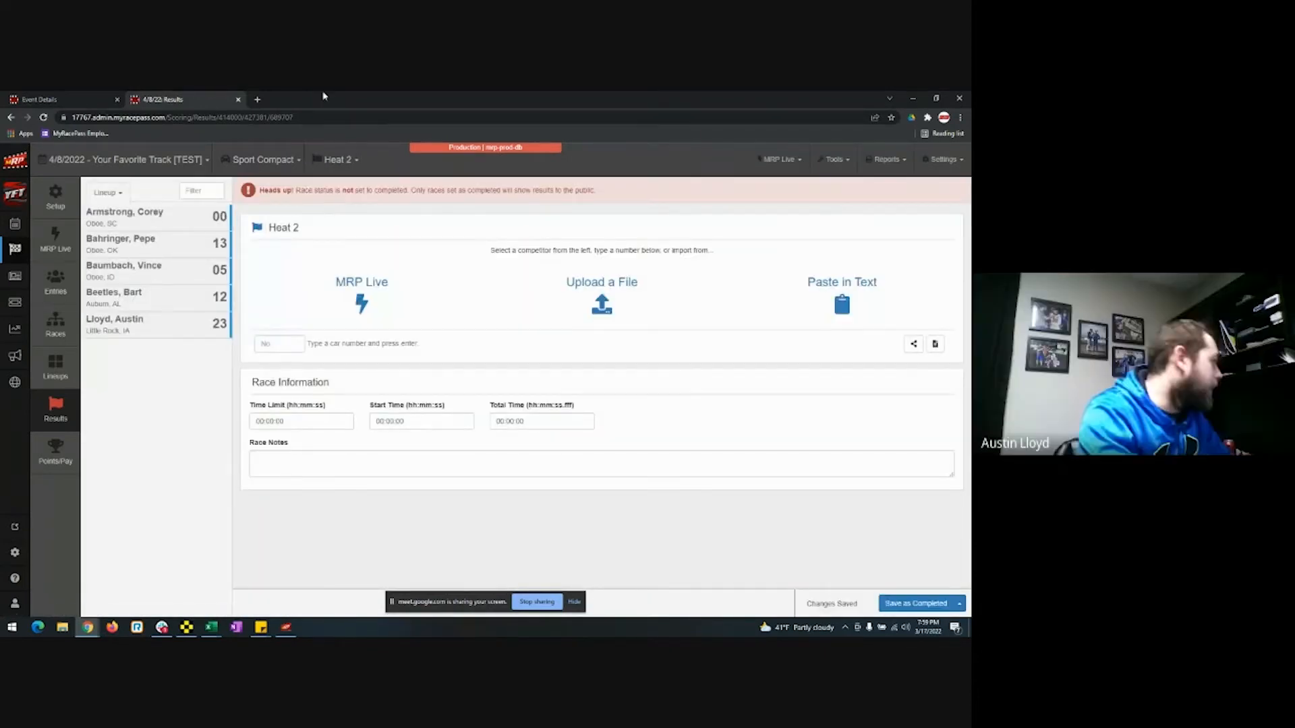
{"action": "left_click", "coordinate": [167, 316]}
{"action": "left_click", "coordinate": [177, 269]}
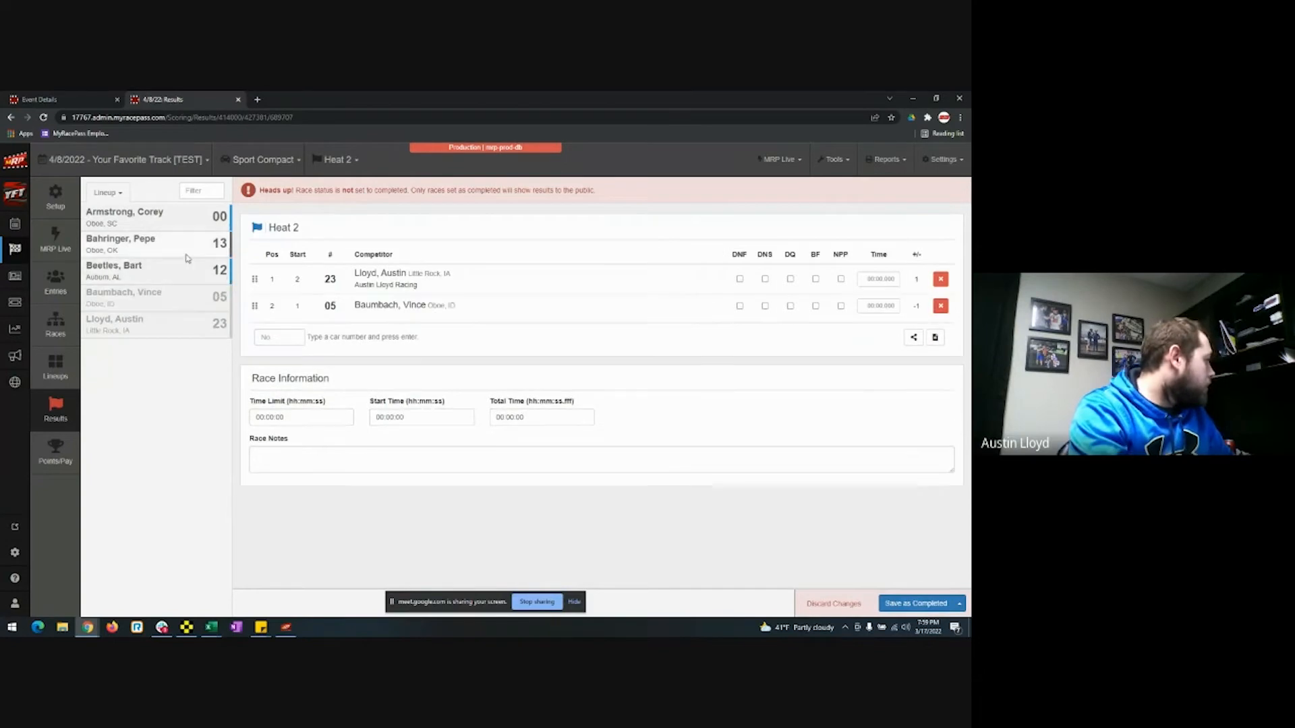
{"action": "left_click", "coordinate": [185, 246]}
{"action": "left_click", "coordinate": [185, 246]}
{"action": "left_click", "coordinate": [184, 217]}
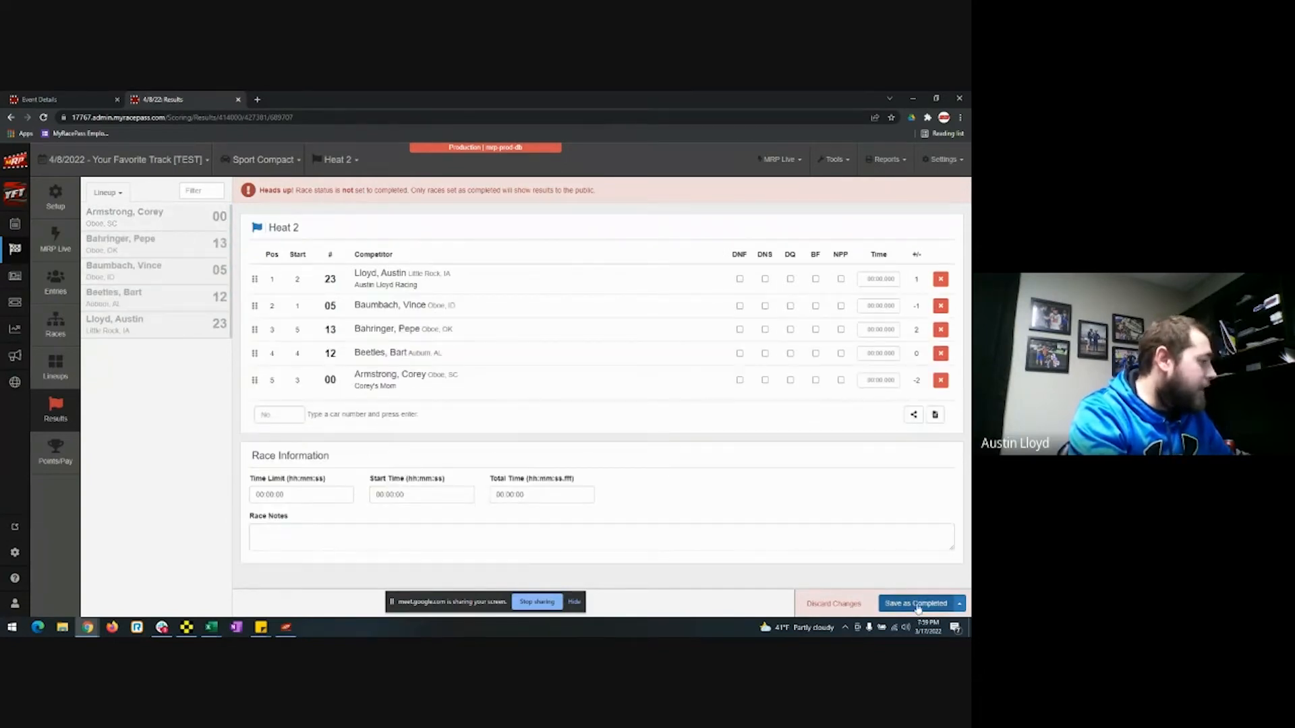
{"action": "left_click", "coordinate": [917, 604]}
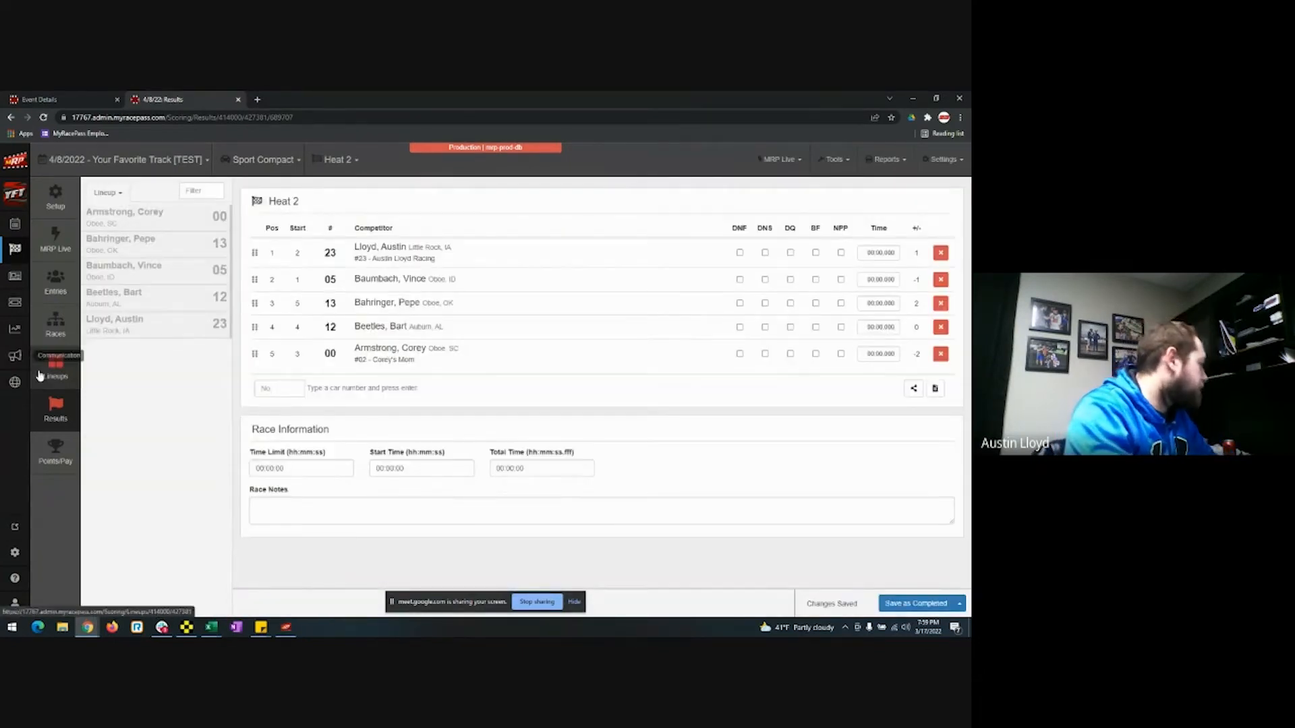
{"action": "left_click", "coordinate": [46, 378]}
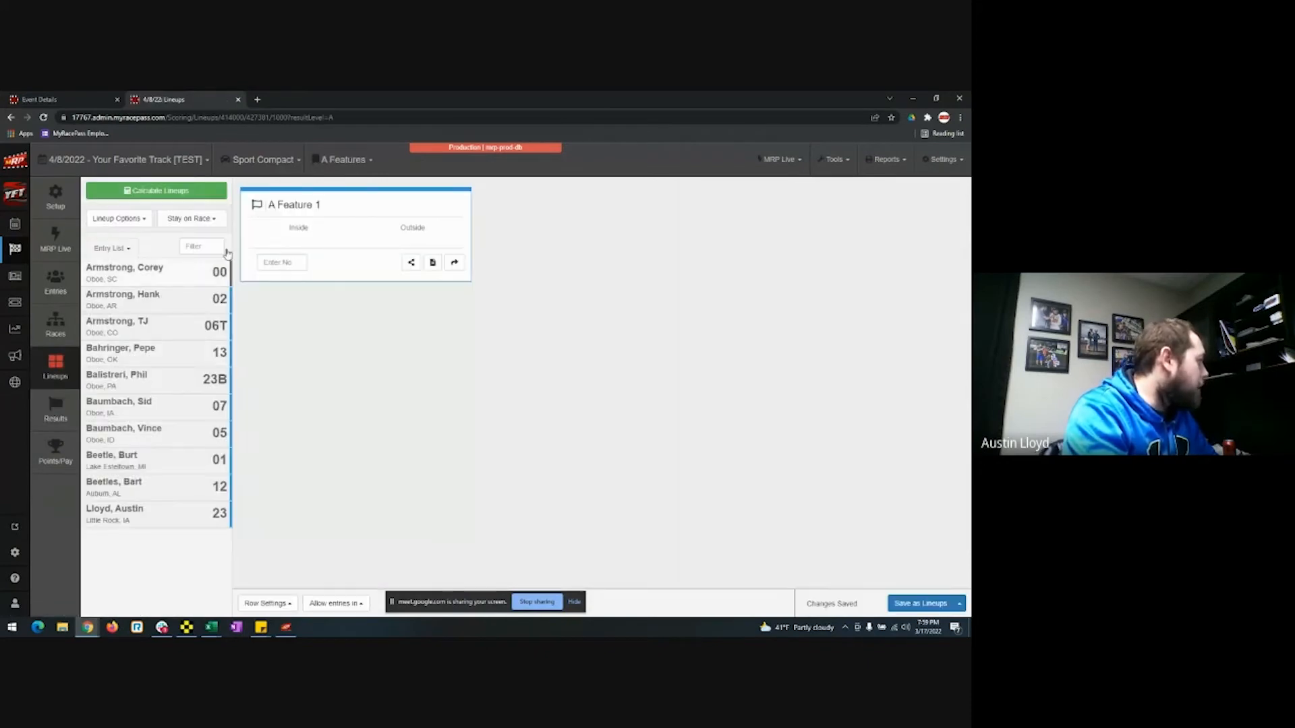
Open Calculate Lineups for A Feature 1 with Heat Passing Points (Ties to Low Pill) selected.
{"action": "left_click", "coordinate": [200, 195]}
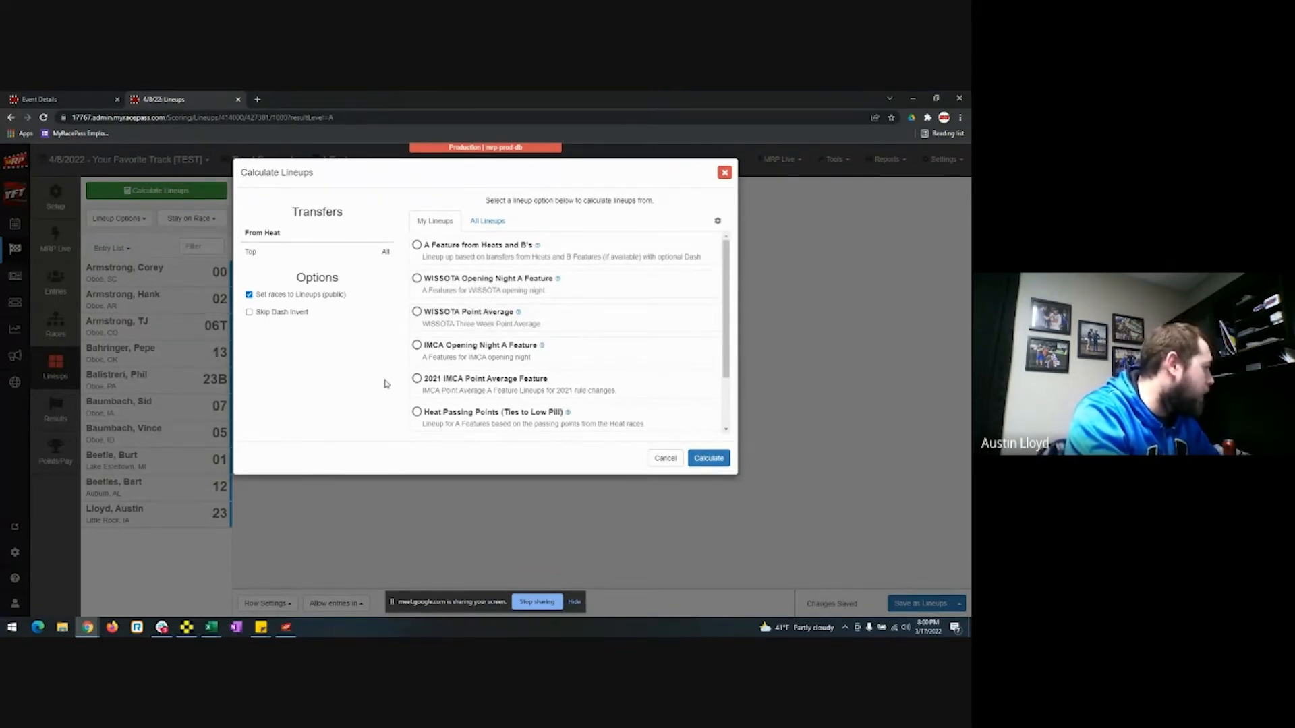
{"action": "left_click", "coordinate": [441, 419]}
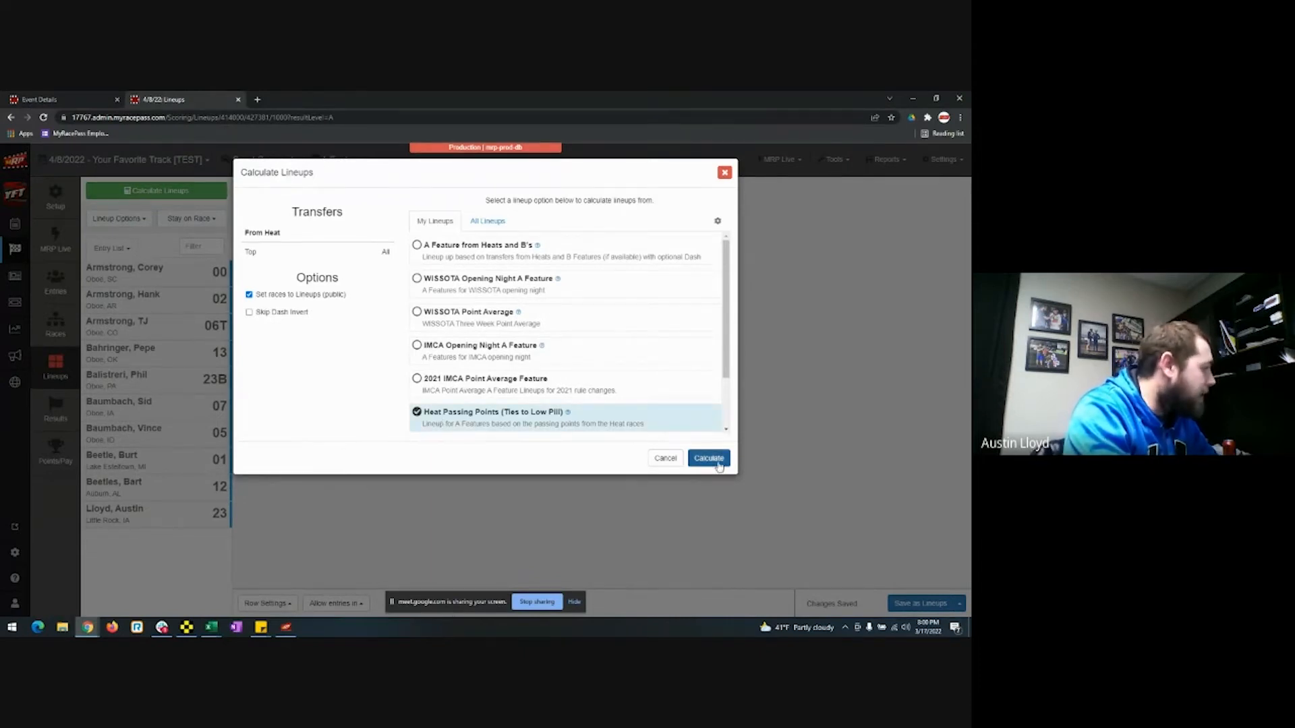
Calculate the A Feature 1 lineup using the WISSOTA Passing Points (2.25) point scheme.
{"action": "left_click", "coordinate": [712, 461]}
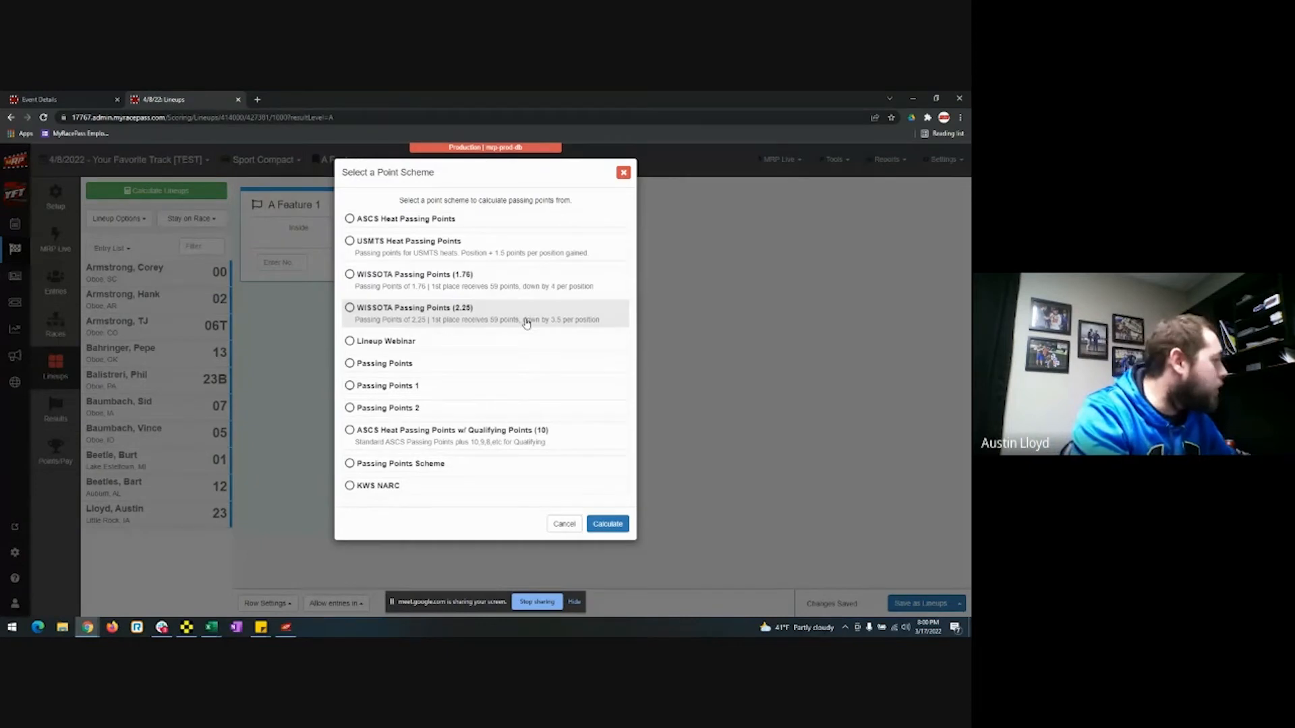
{"action": "left_click", "coordinate": [498, 288]}
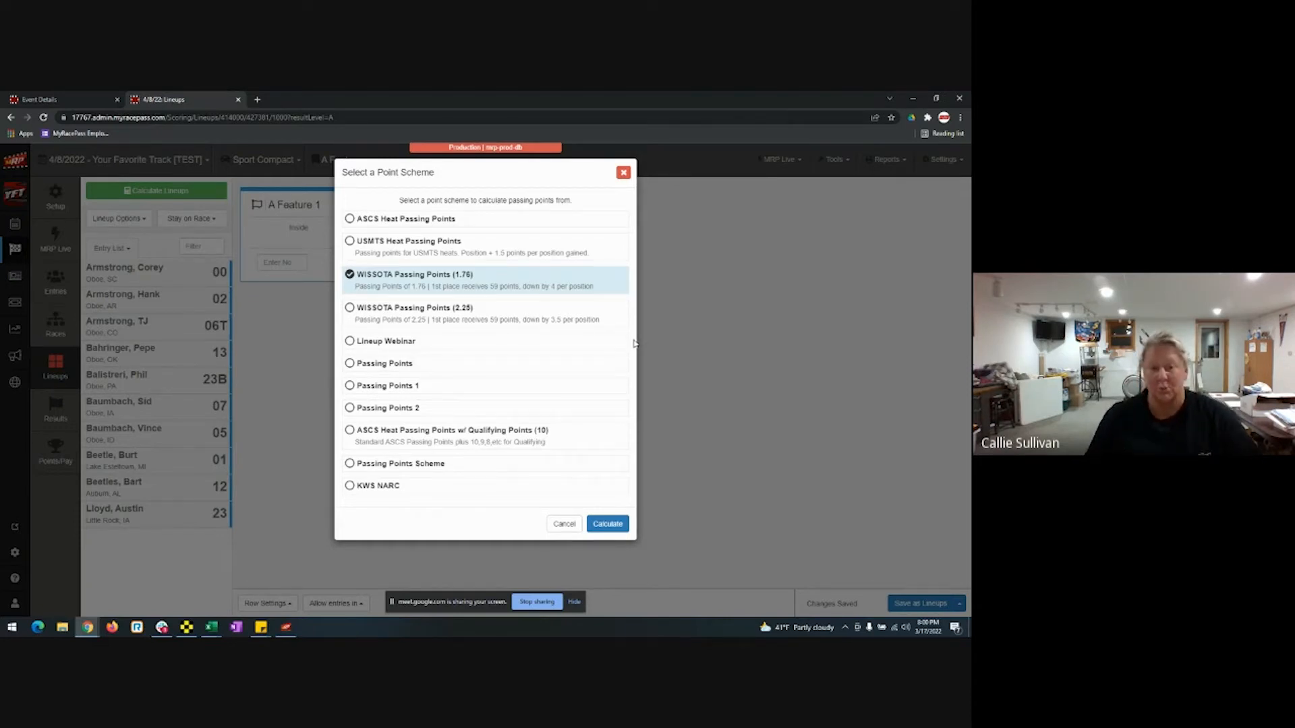
{"action": "left_click", "coordinate": [471, 310]}
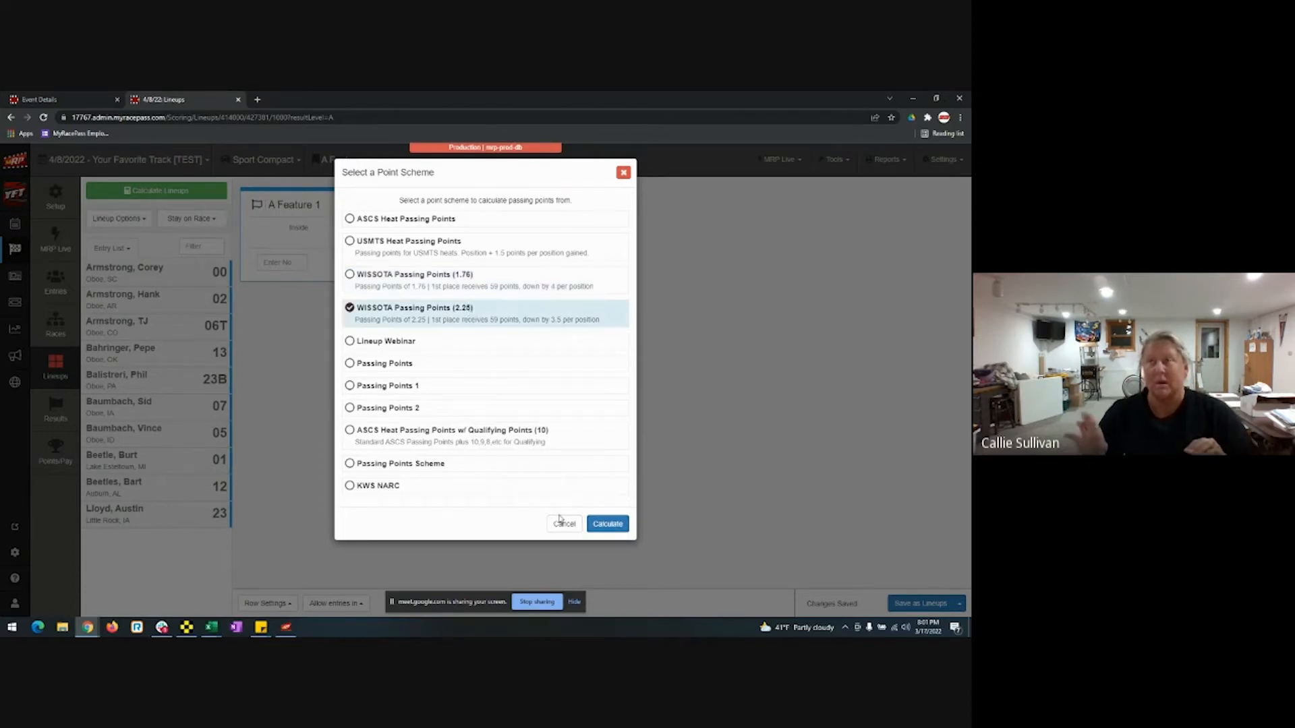
{"action": "left_click", "coordinate": [609, 528]}
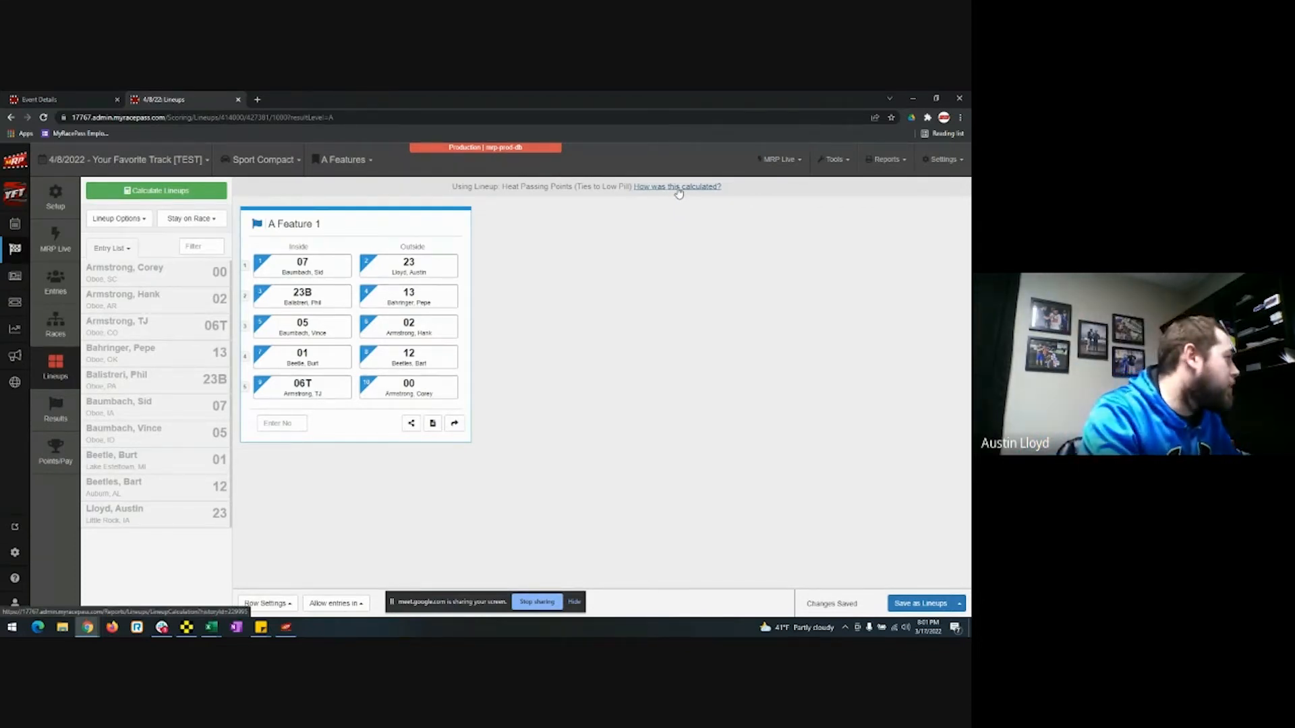
{"action": "left_click", "coordinate": [677, 189]}
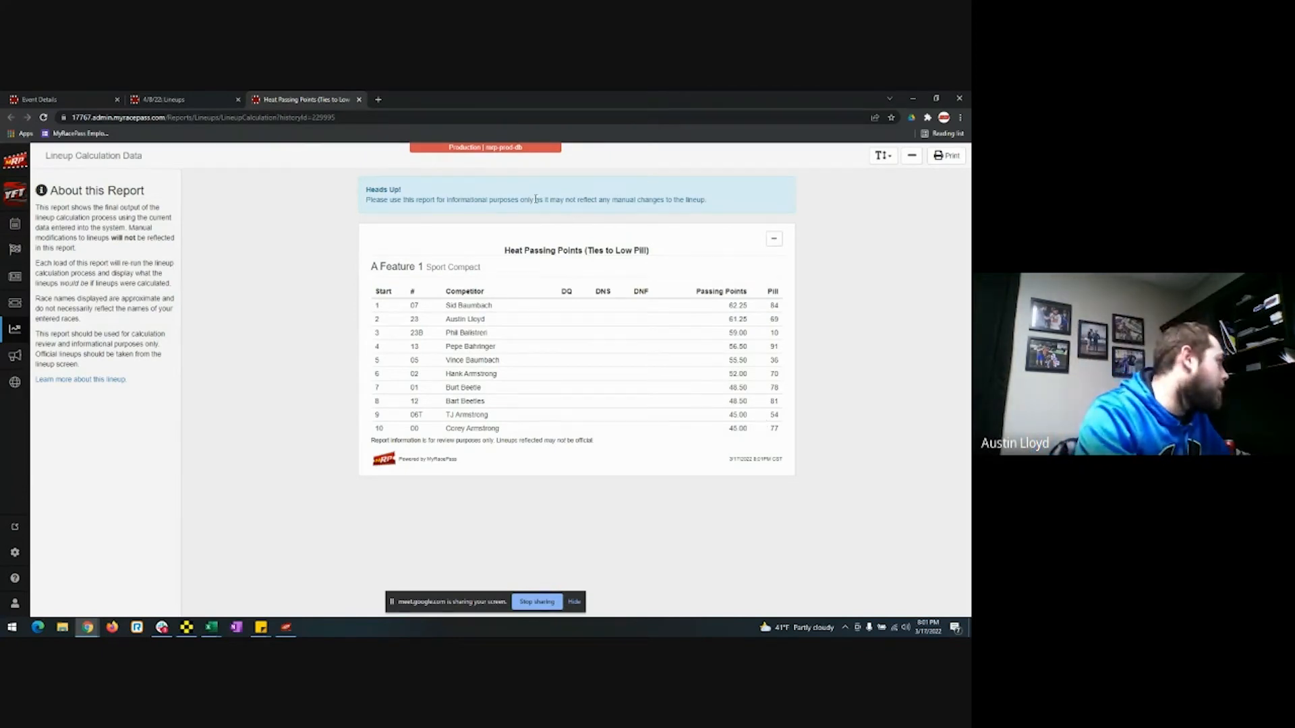
{"action": "left_click", "coordinate": [357, 100]}
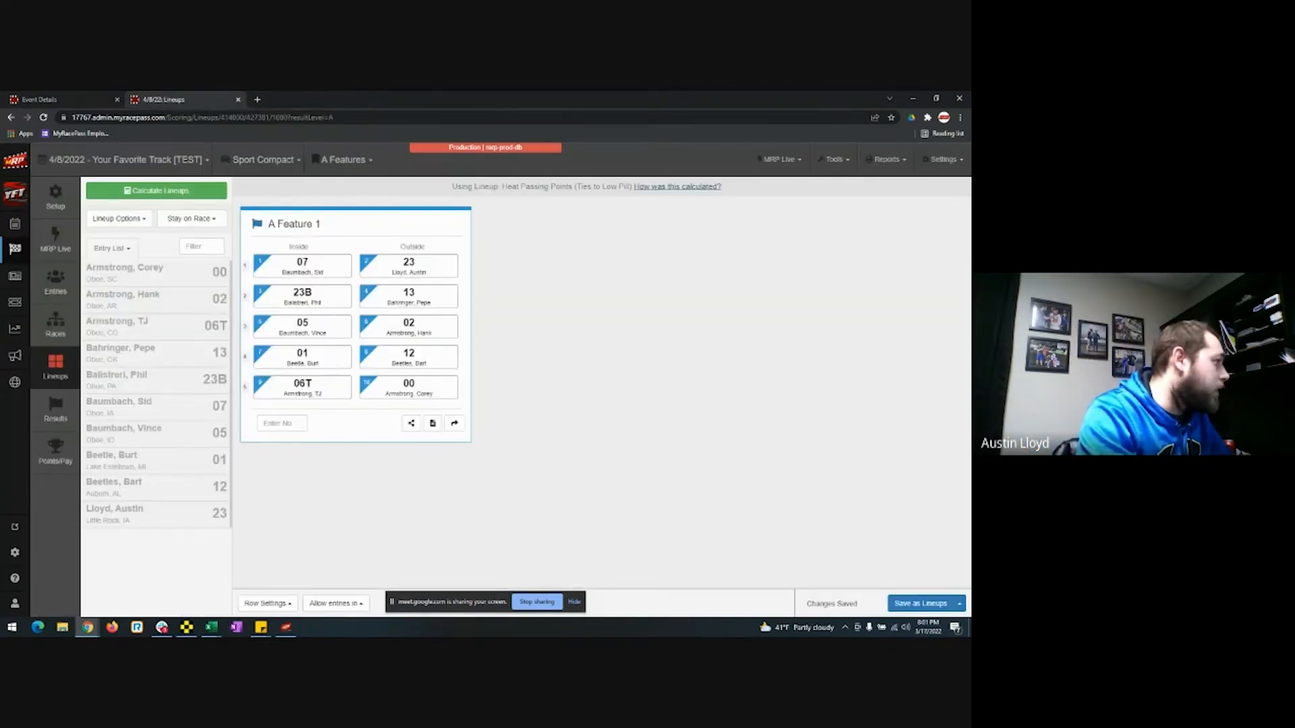
{"action": "left_click", "coordinate": [889, 162]}
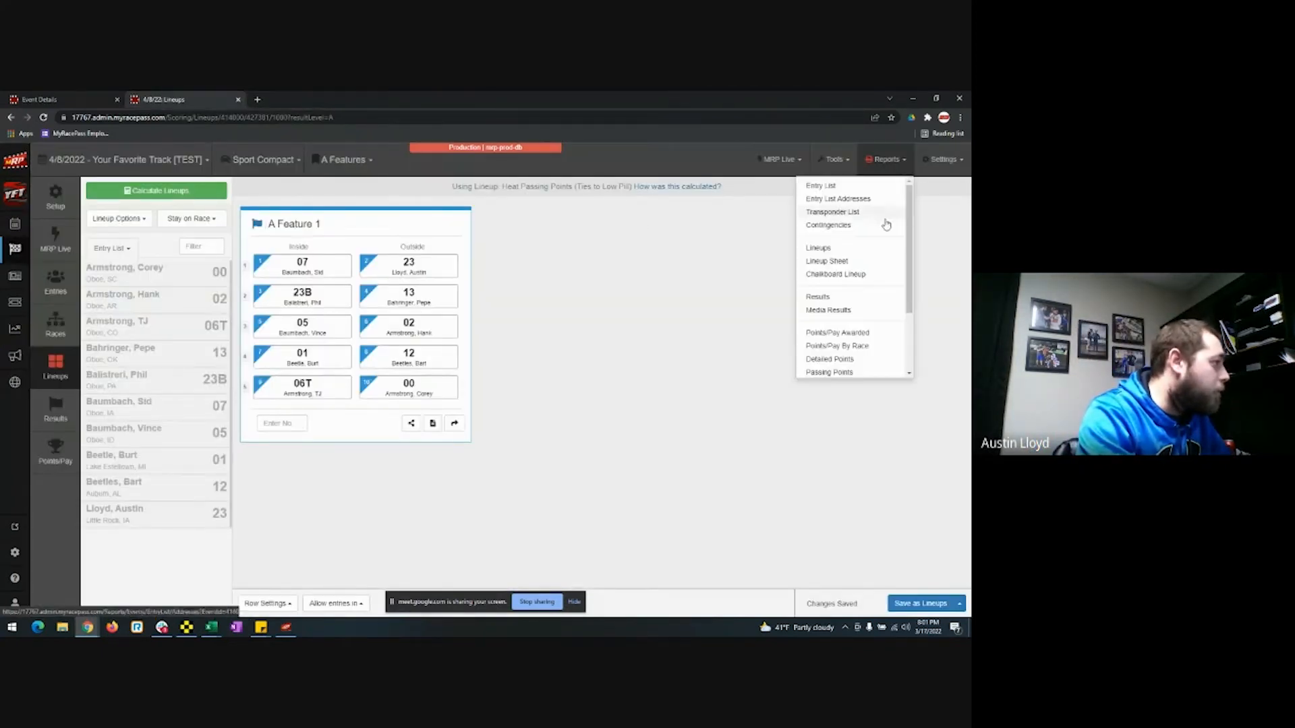
{"action": "left_click", "coordinate": [848, 372]}
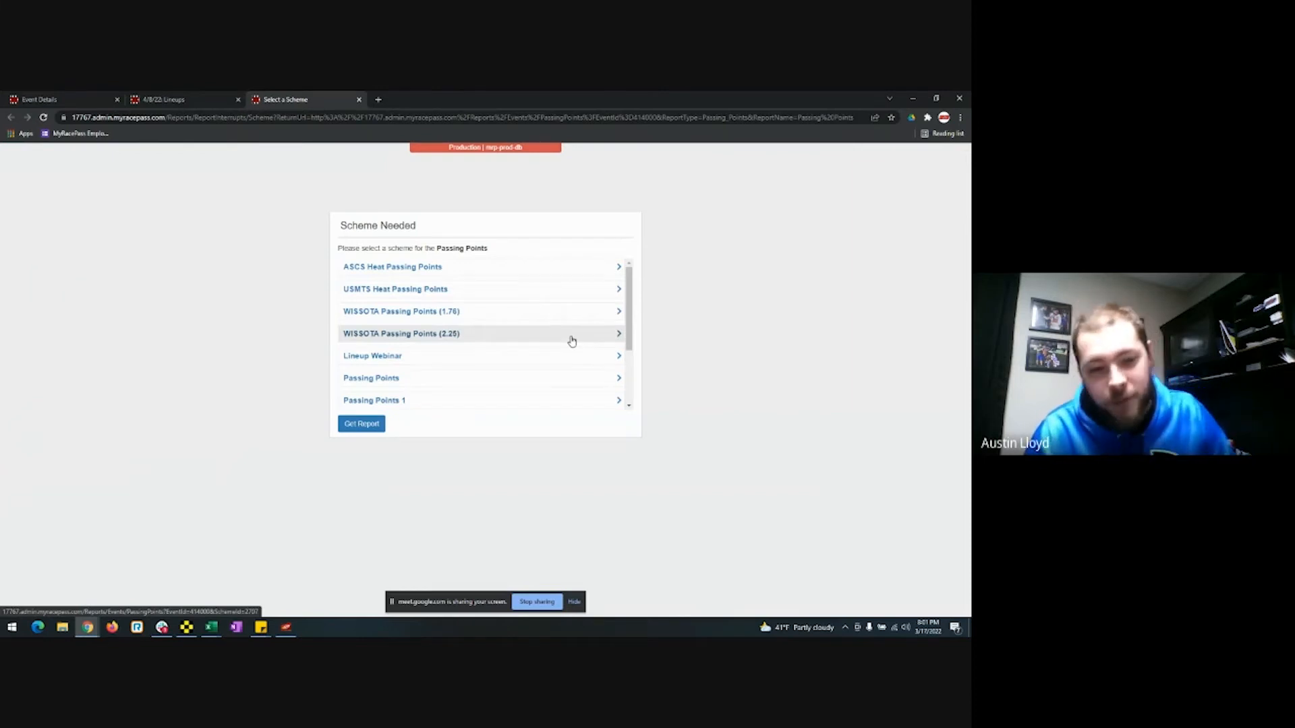
{"action": "left_click", "coordinate": [557, 340]}
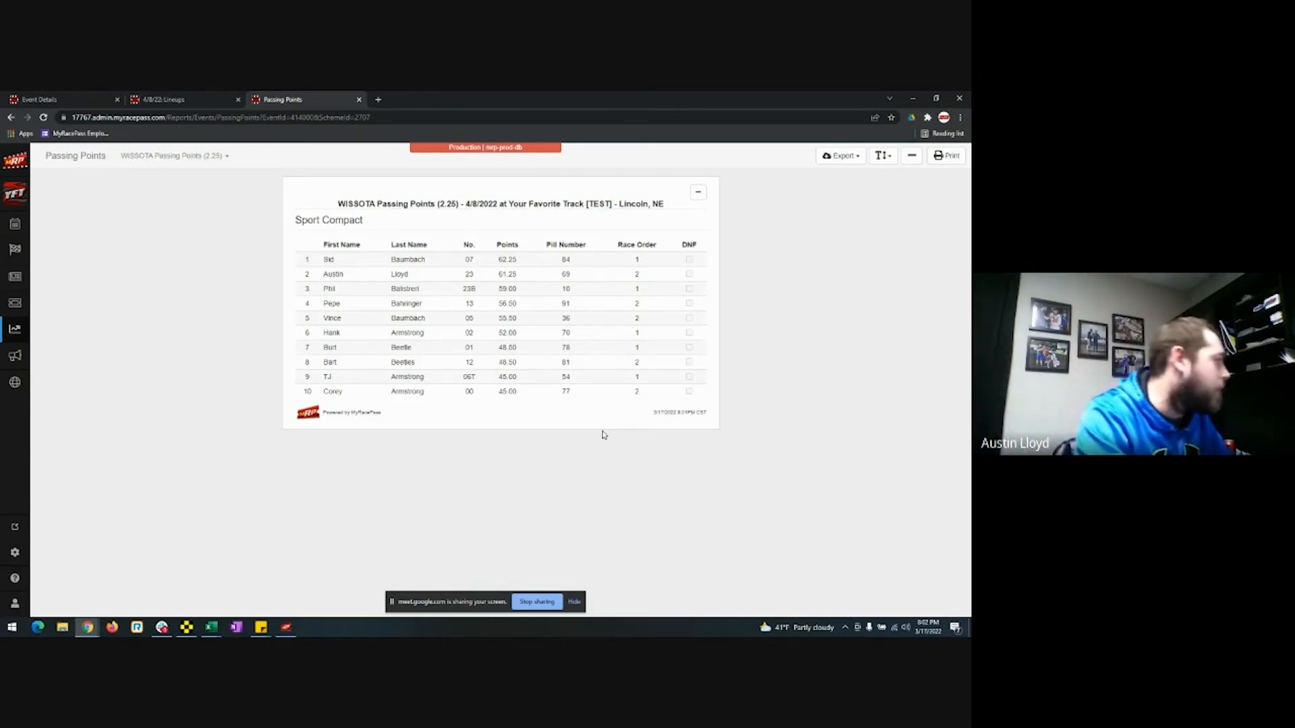
{"action": "left_click", "coordinate": [358, 100]}
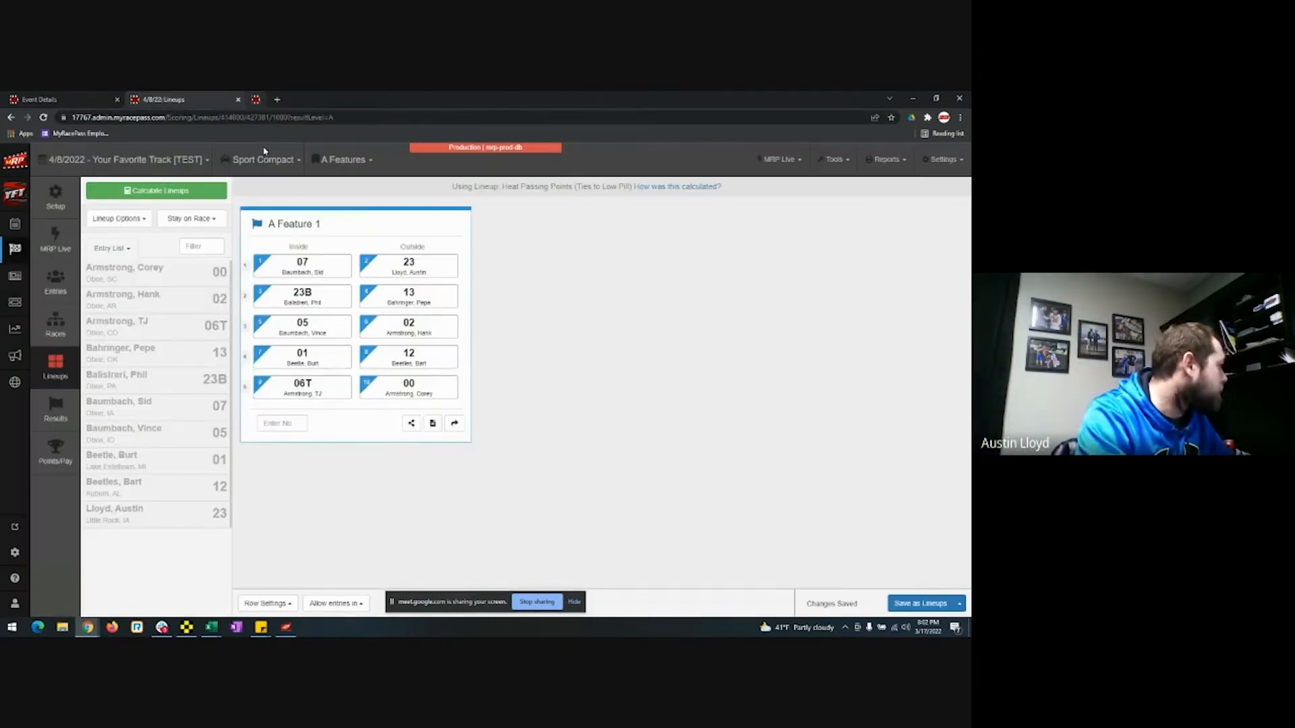
Pull the A Feature 1 lineup through the relay and select Sport Compact-A Feature 1 in Race Manager.
{"action": "left_click", "coordinate": [286, 627]}
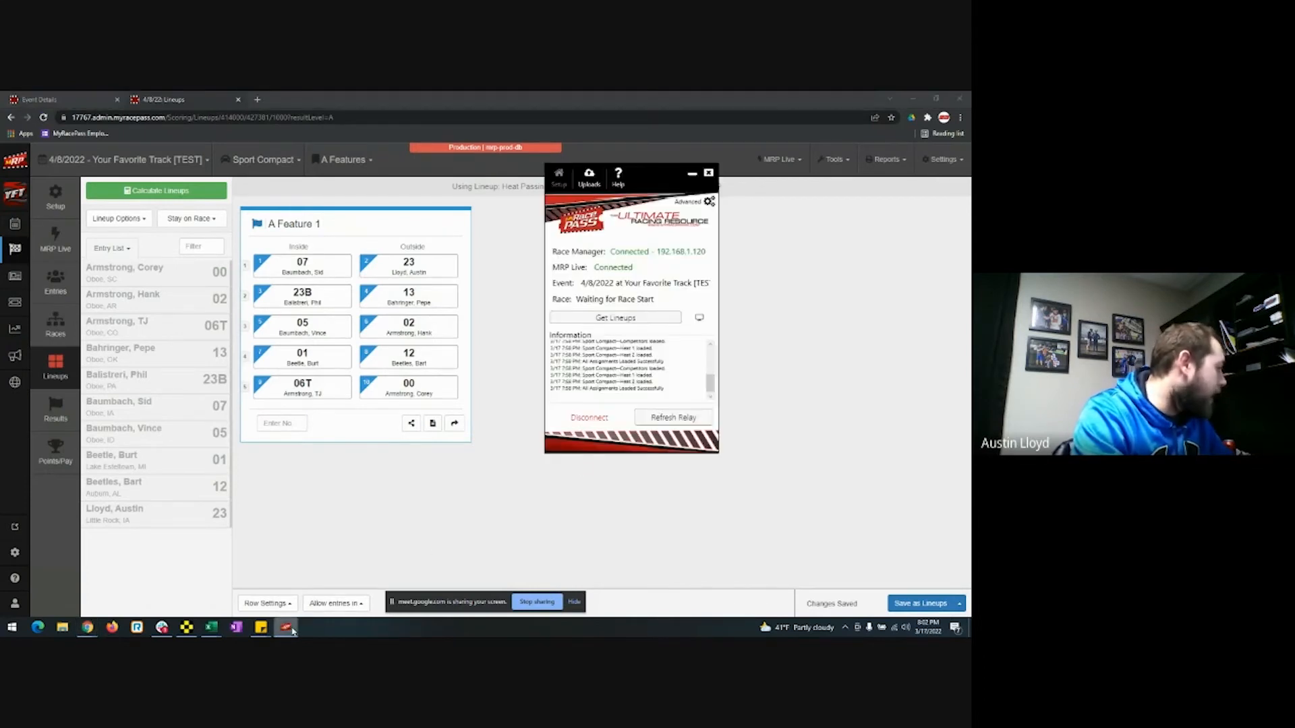
{"action": "left_click", "coordinate": [620, 319]}
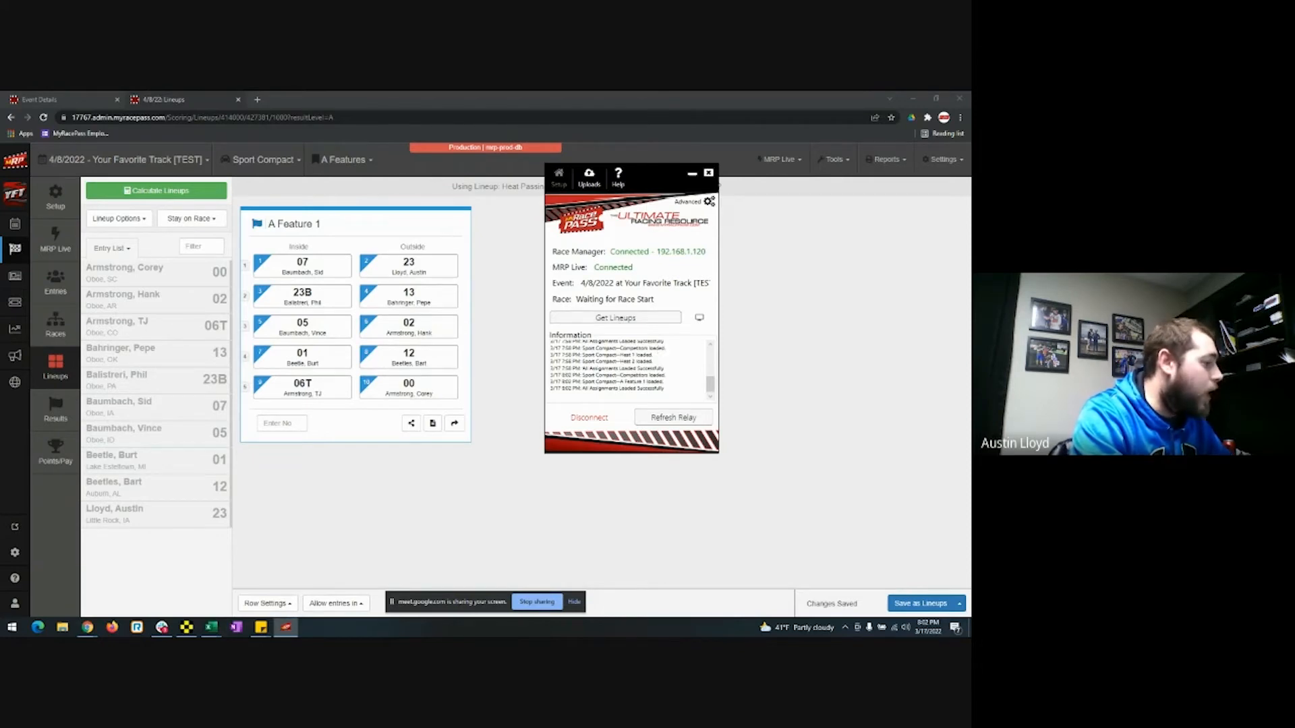
{"action": "left_click", "coordinate": [186, 627]}
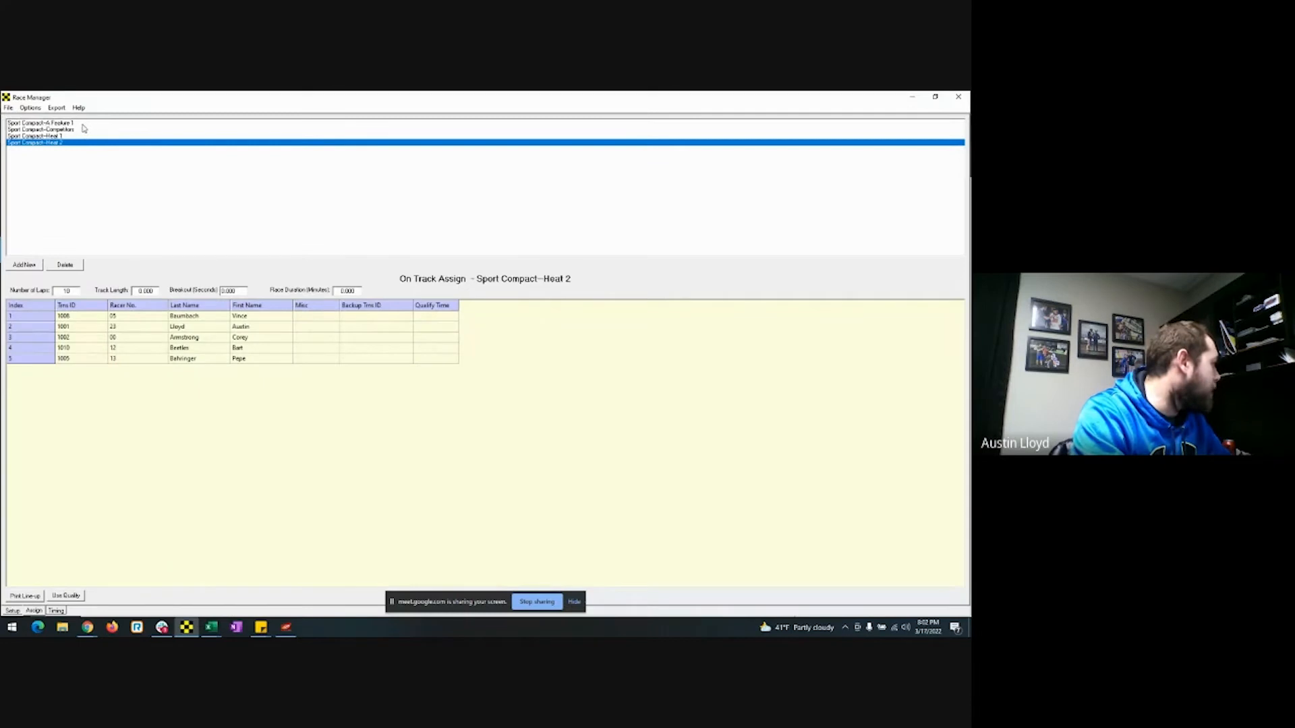
{"action": "left_click", "coordinate": [82, 124]}
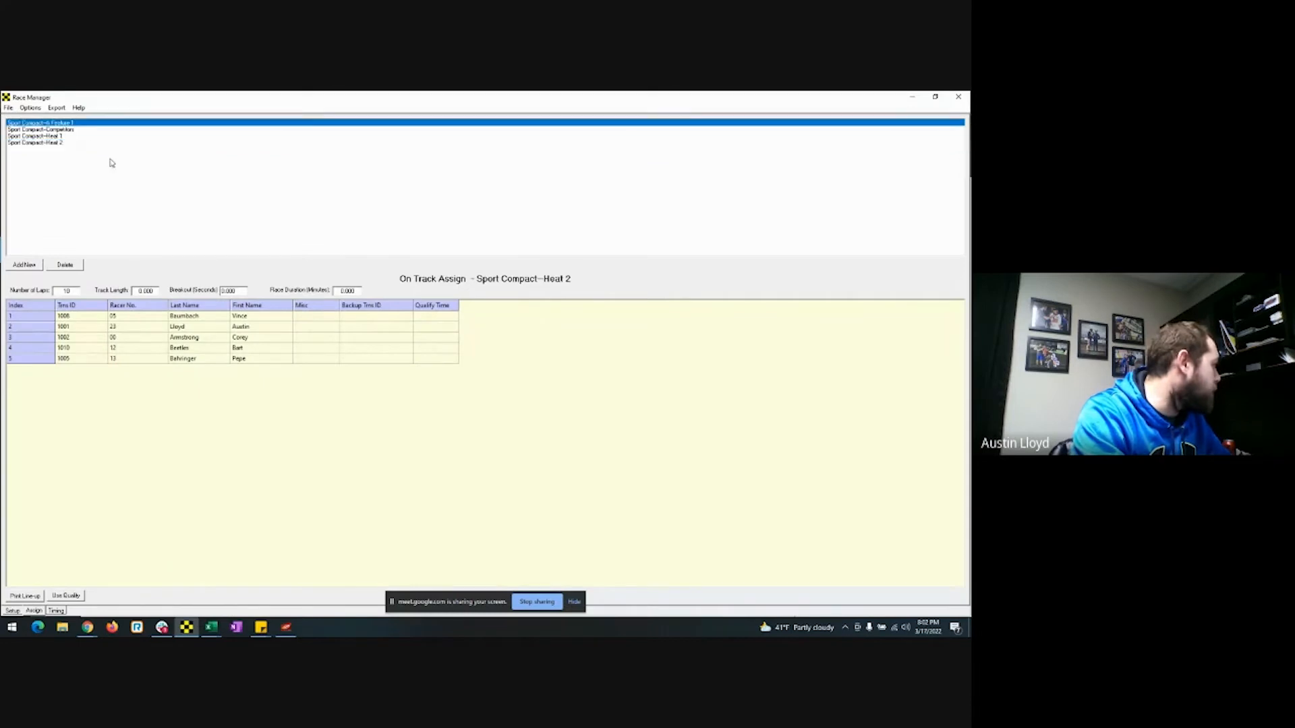
Start timing Sport Compact-A Feature 1 with PRE-START (F1) then START (F2).
{"action": "left_click", "coordinate": [56, 610]}
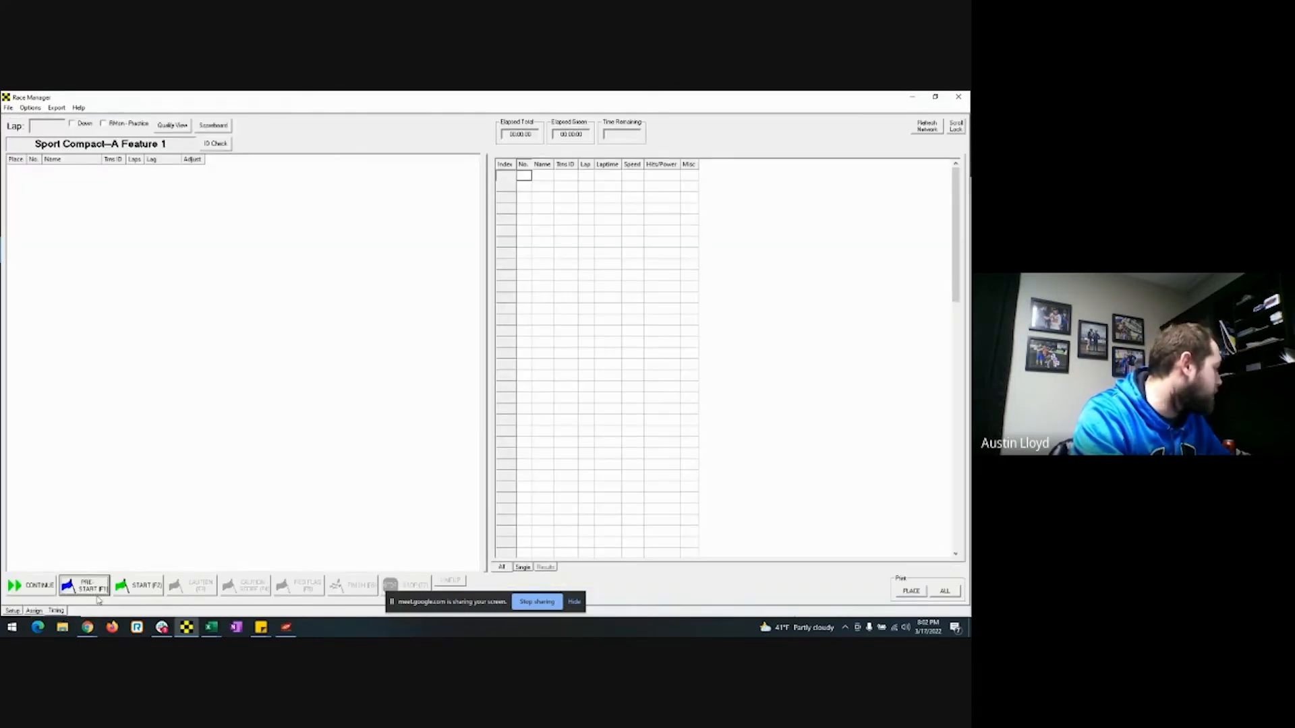
{"action": "left_click", "coordinate": [85, 590]}
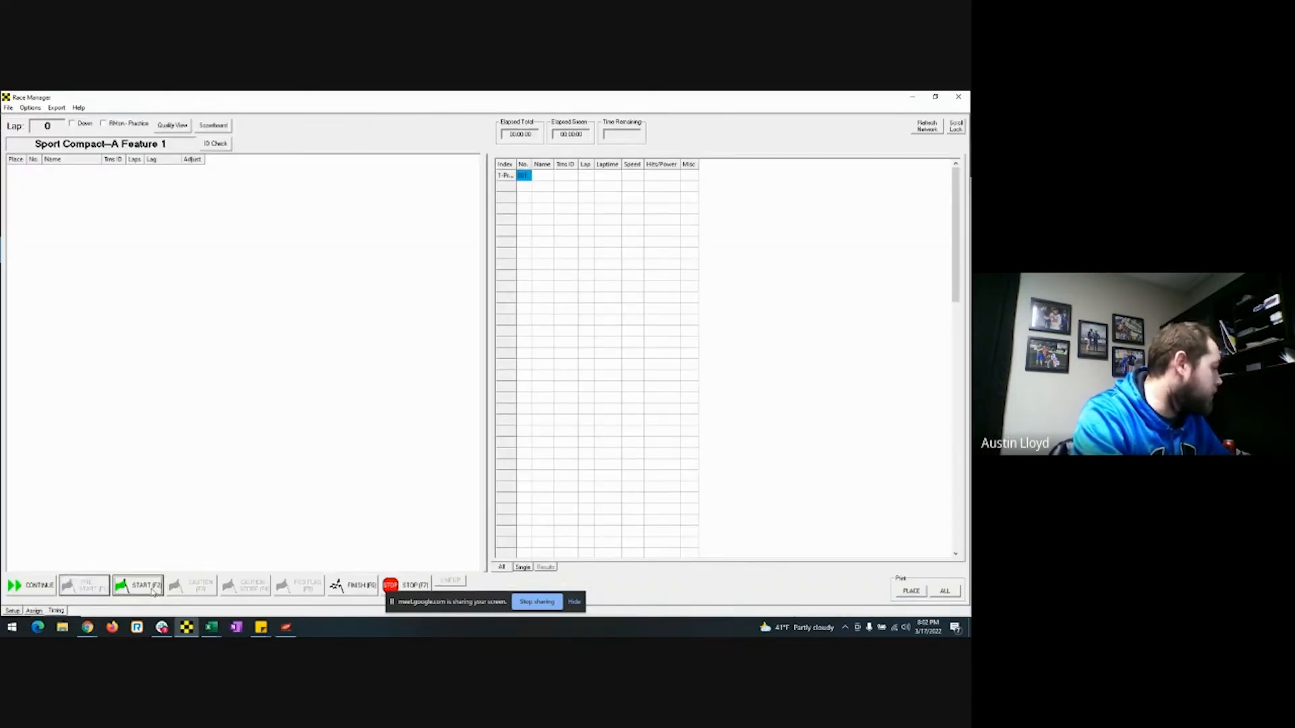
{"action": "left_click", "coordinate": [153, 592]}
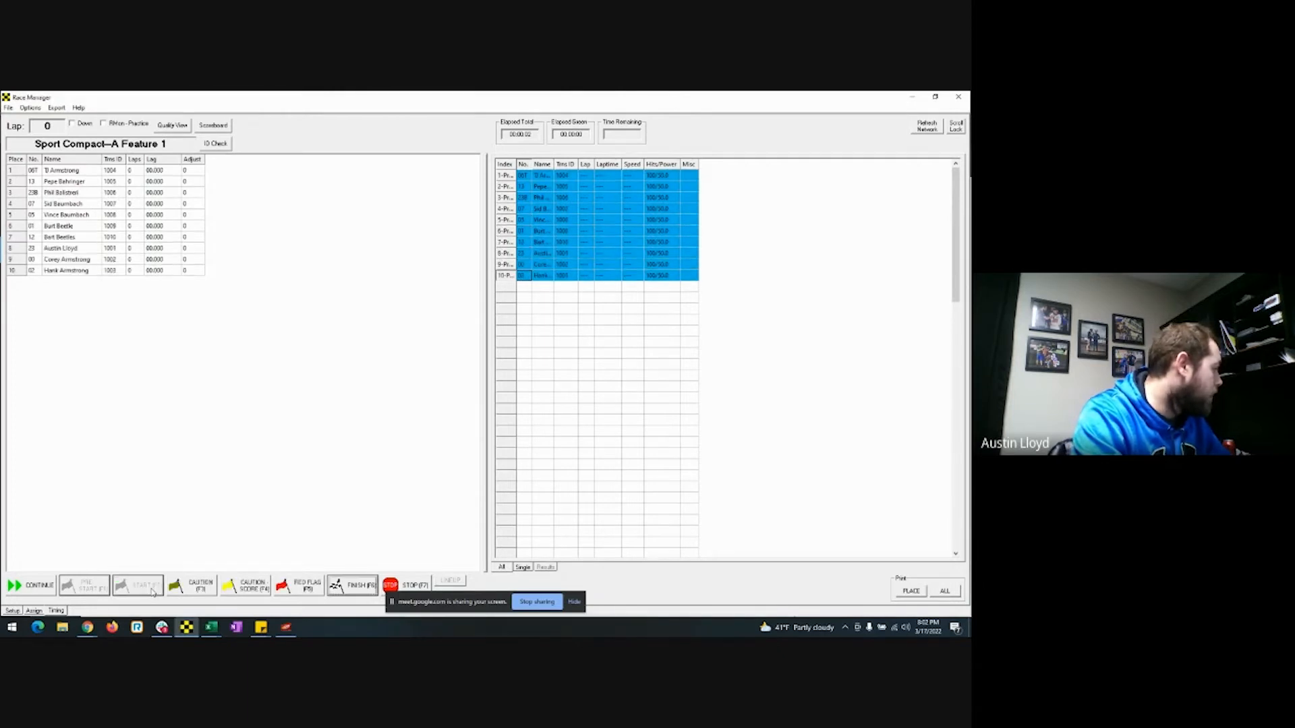
Switch back to the MyRacePass A Feature 1 lineups page in Chrome.
{"action": "left_click", "coordinate": [87, 627]}
{"action": "left_click", "coordinate": [82, 598]}
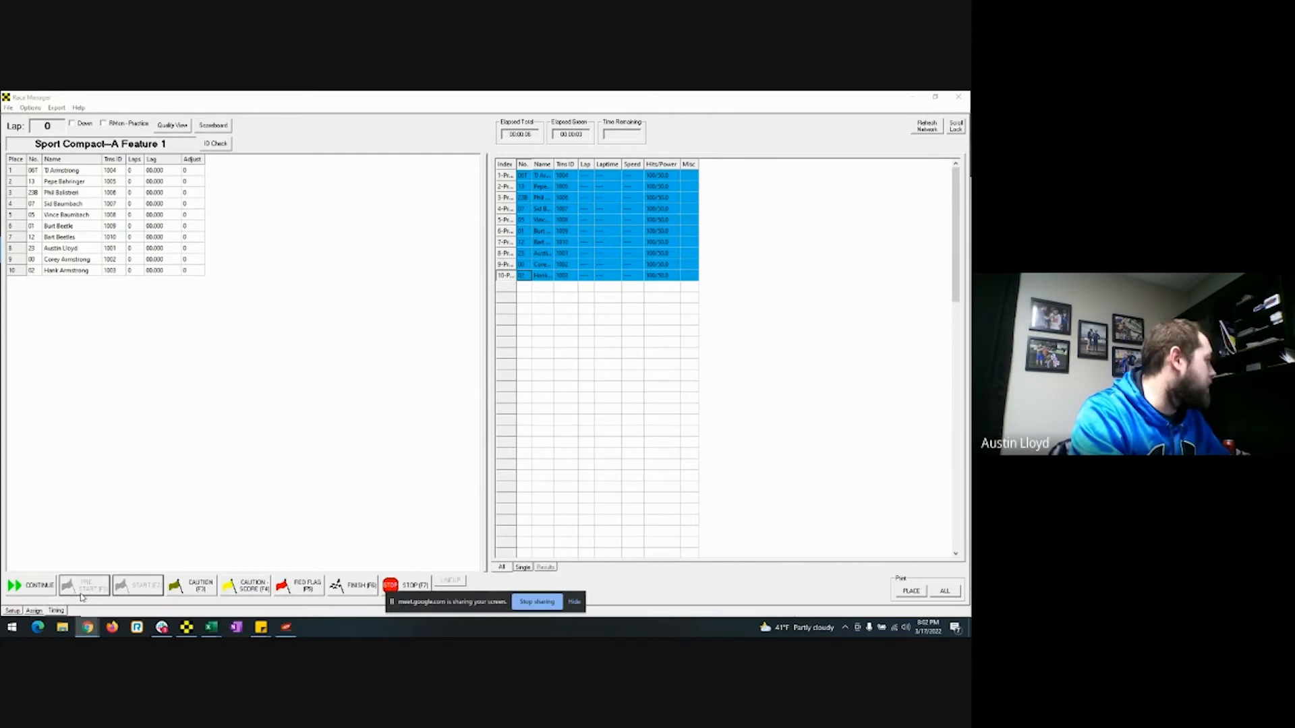
{"action": "left_click", "coordinate": [88, 628]}
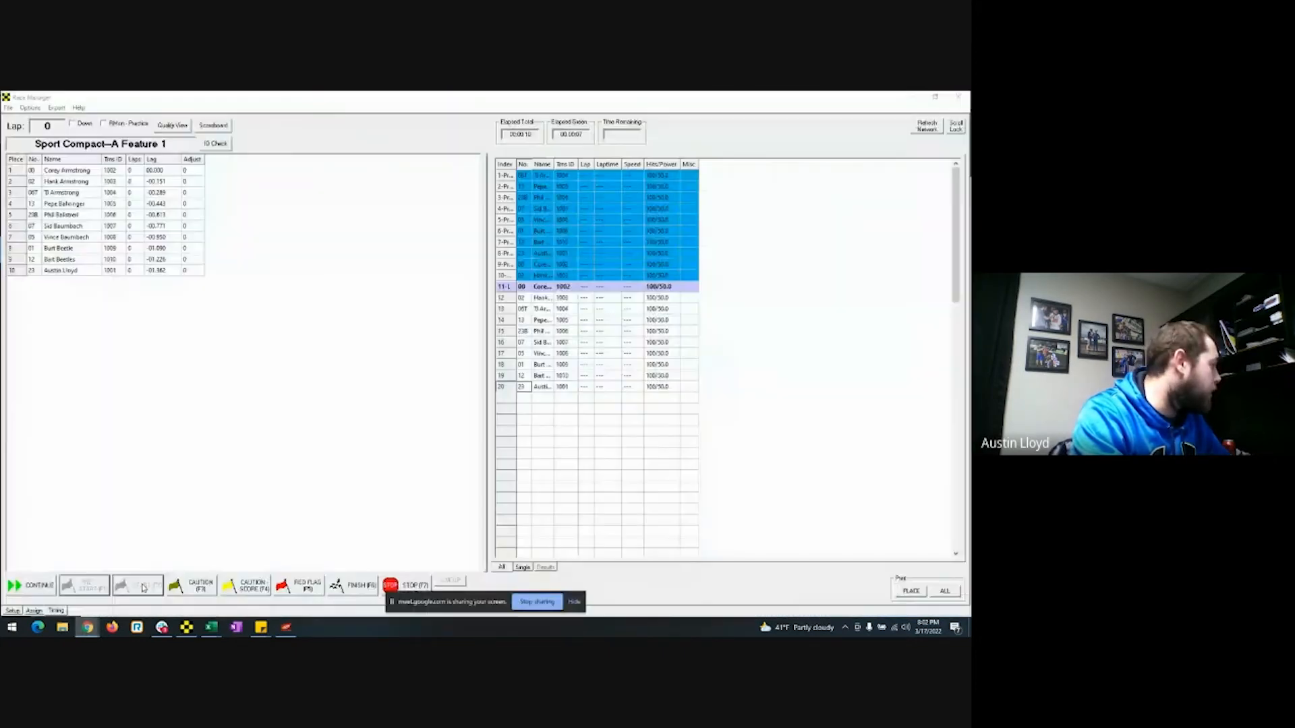
{"action": "left_click", "coordinate": [88, 627]}
{"action": "left_click", "coordinate": [273, 583]}
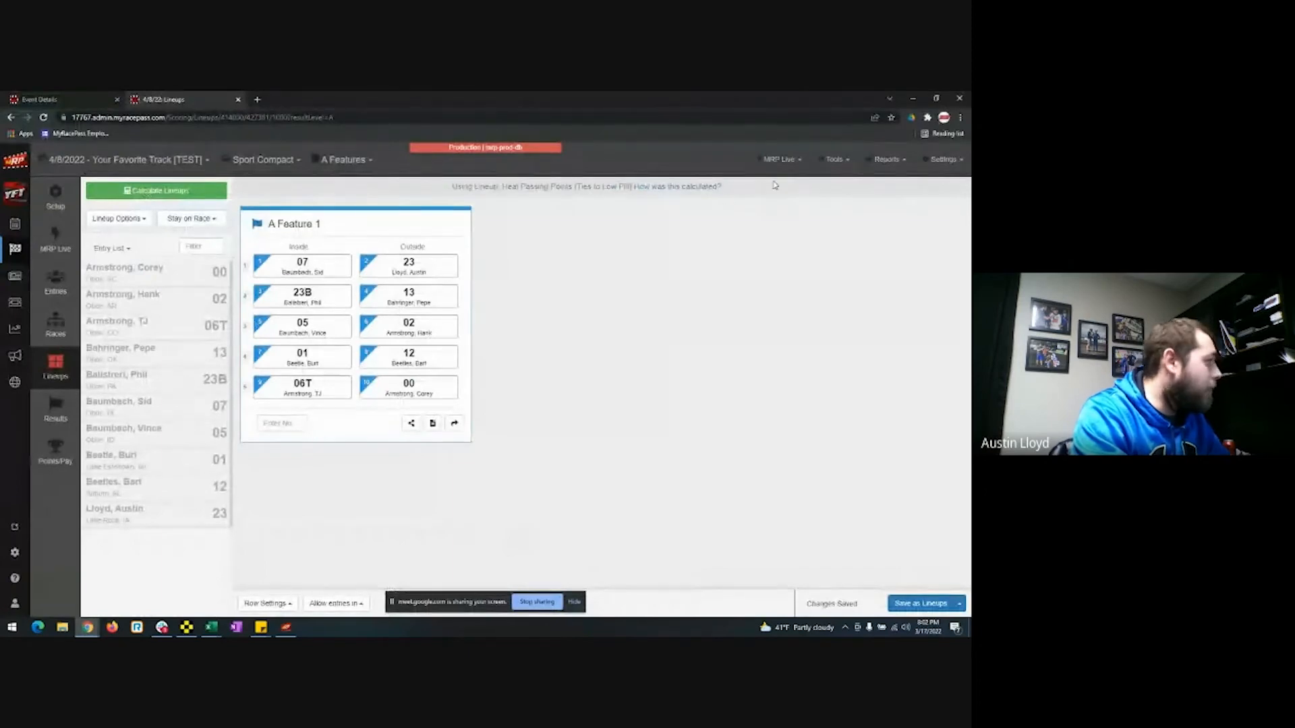
Open the MRP Live Lap Viewer for the race and review its sort choices.
{"action": "left_click", "coordinate": [780, 162]}
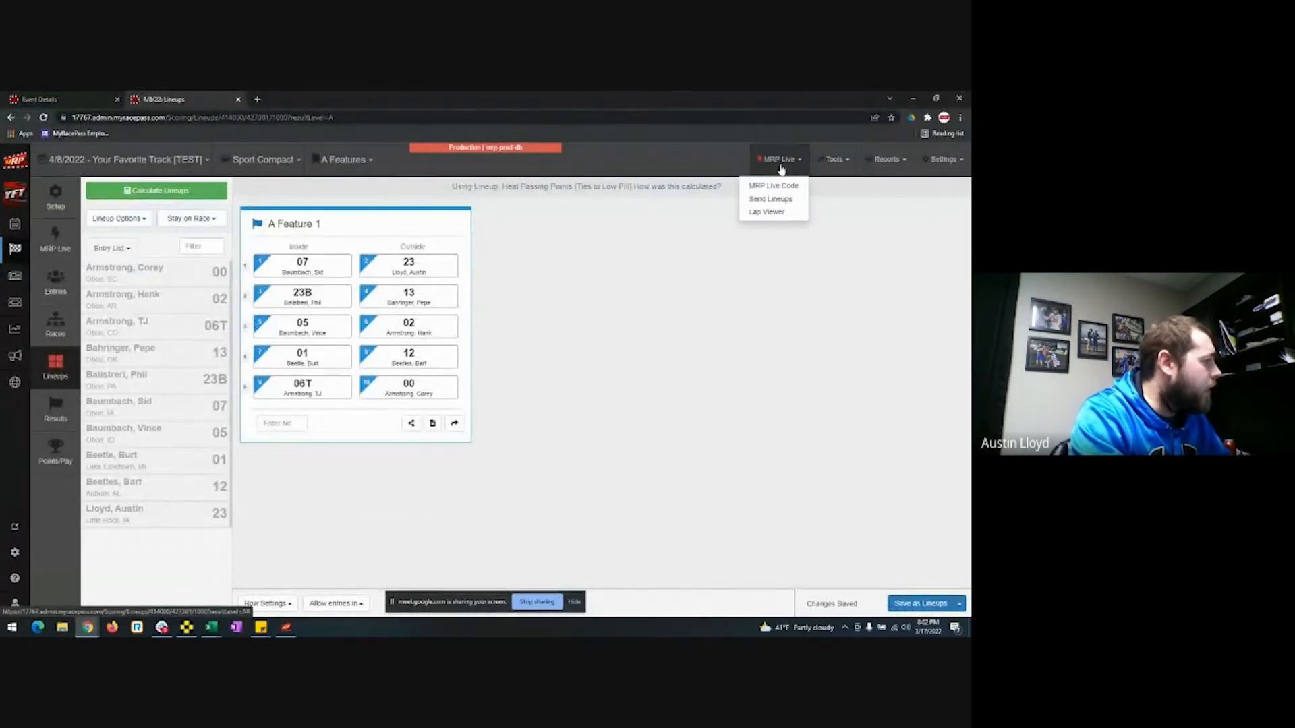
{"action": "left_click", "coordinate": [767, 212]}
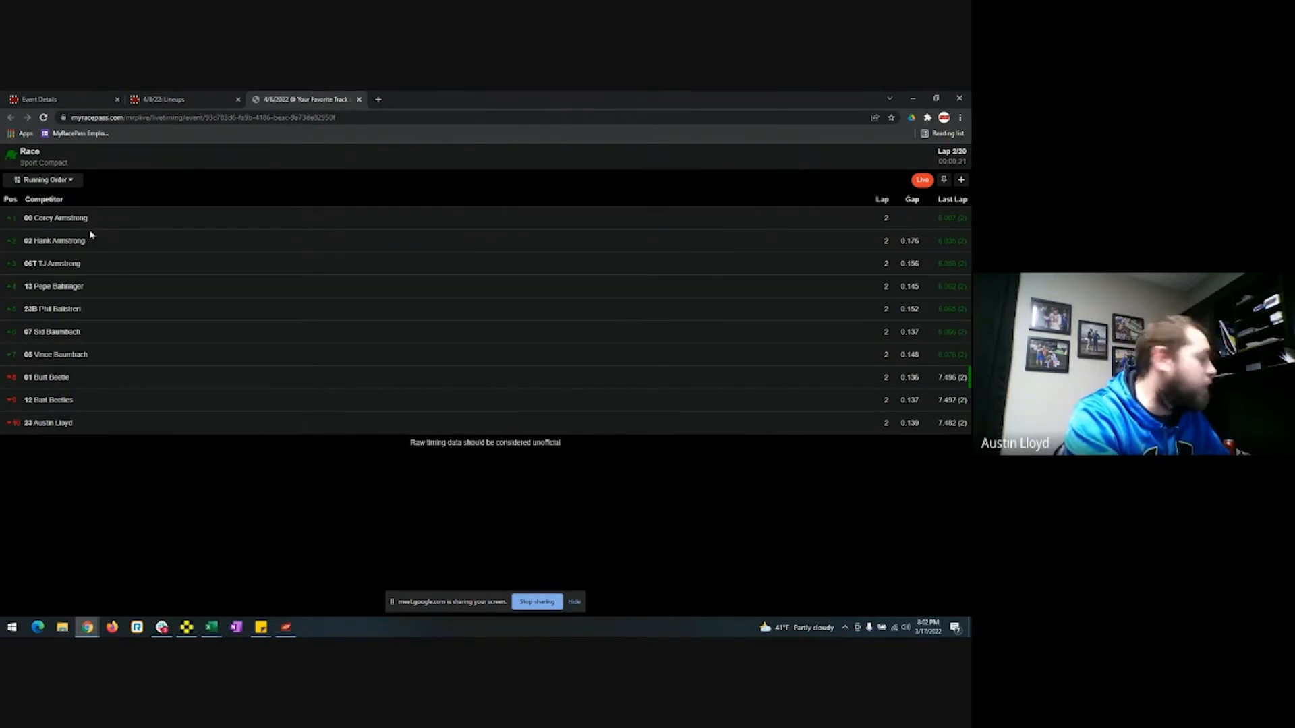
{"action": "left_click", "coordinate": [68, 180]}
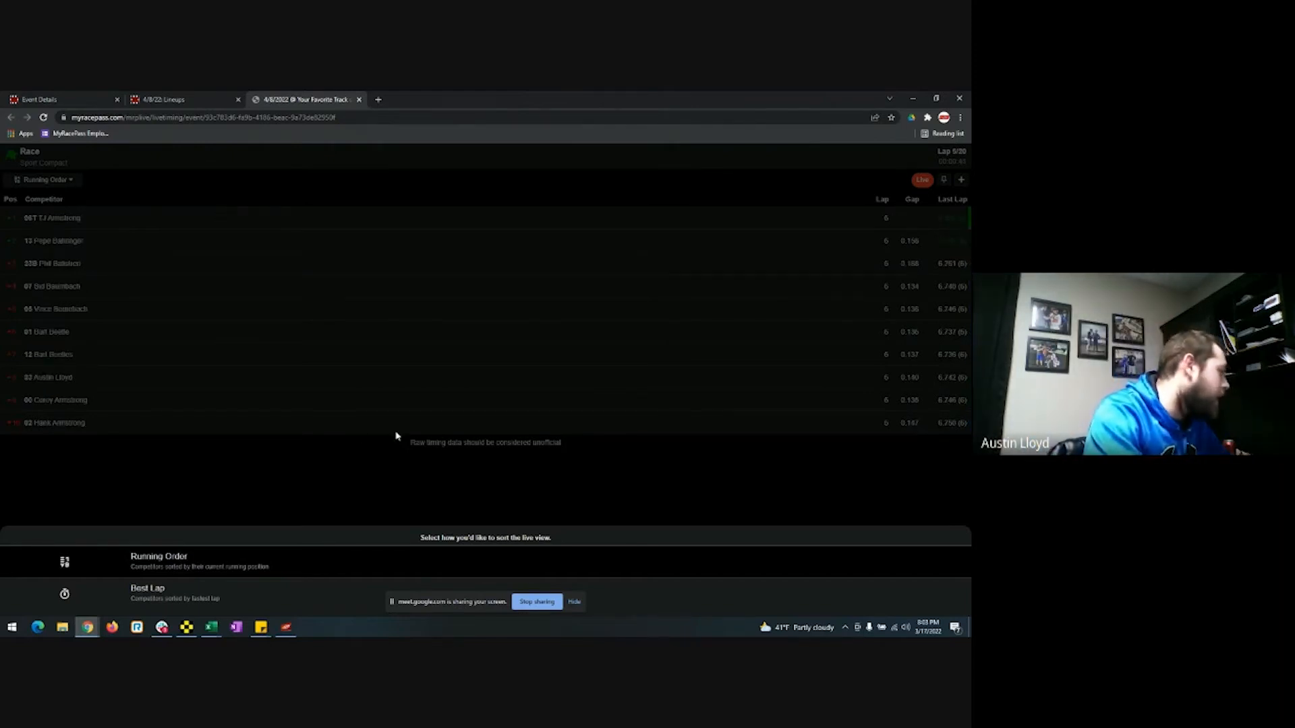
{"action": "left_click", "coordinate": [793, 368]}
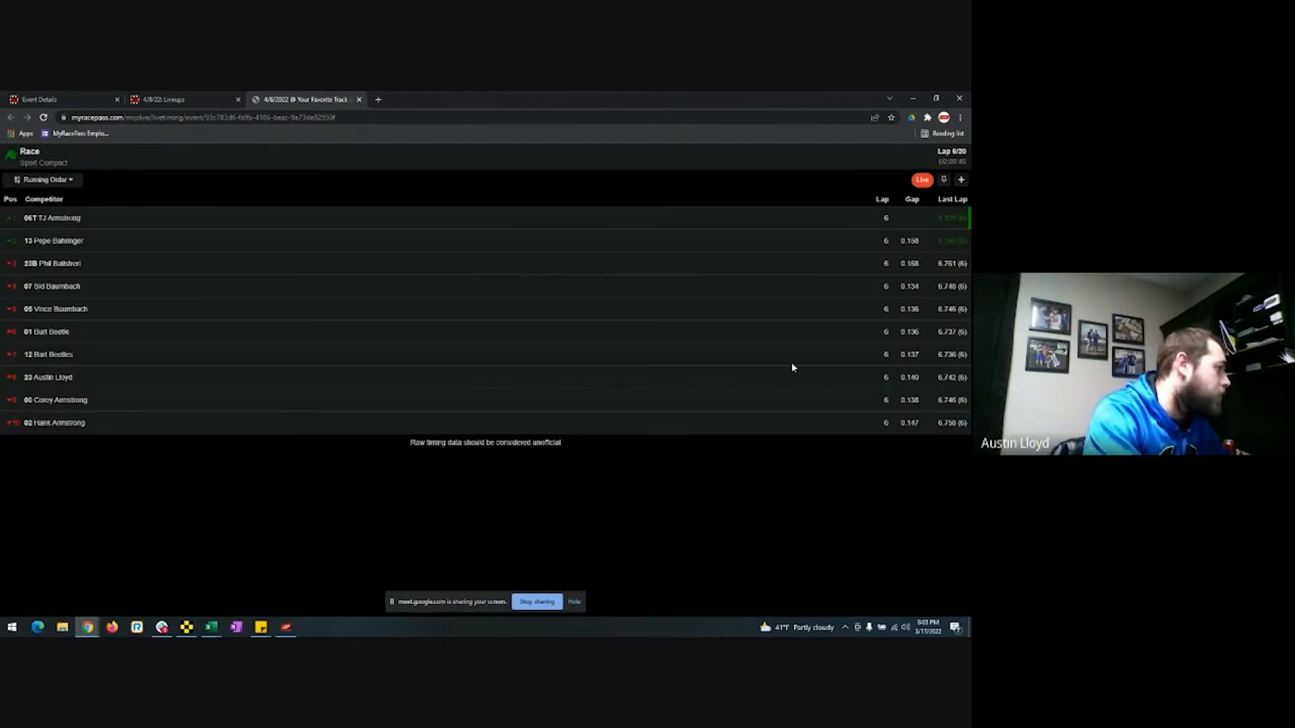
Check car 07's lap details, pin the last crossing automatically, then return to Race Manager.
{"action": "left_click", "coordinate": [95, 288]}
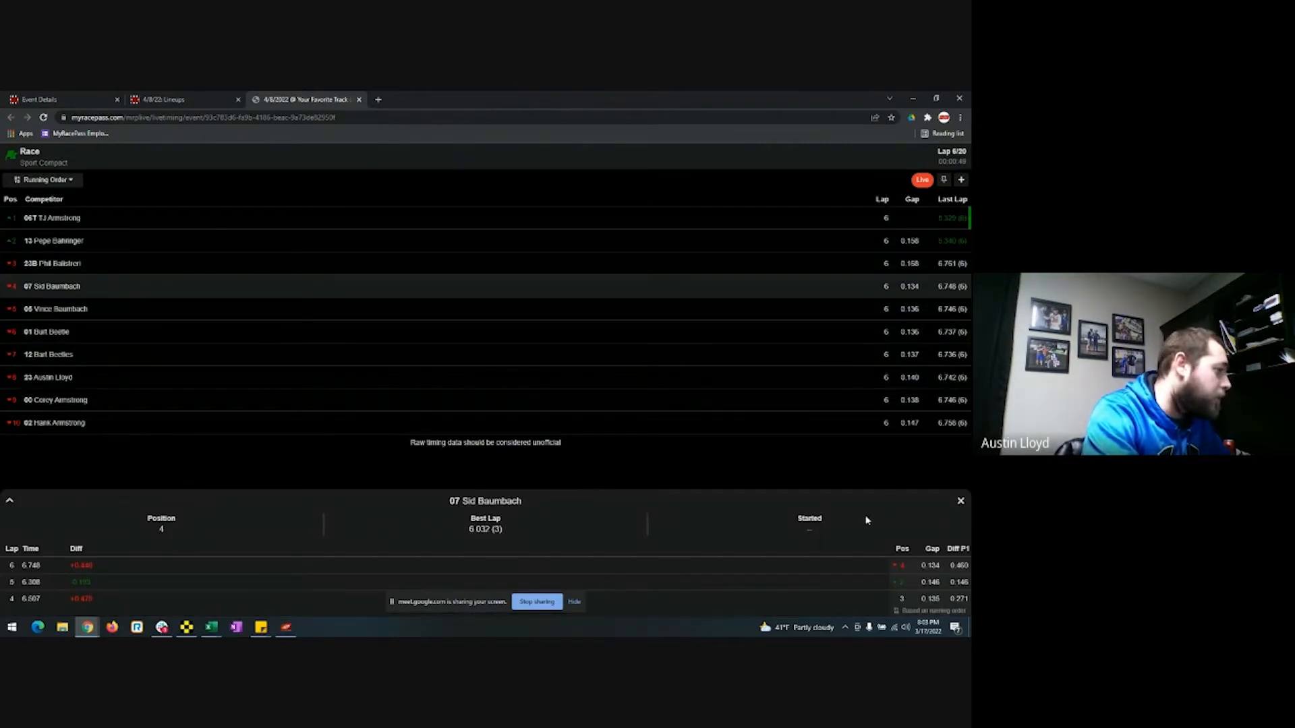
{"action": "left_click", "coordinate": [961, 504]}
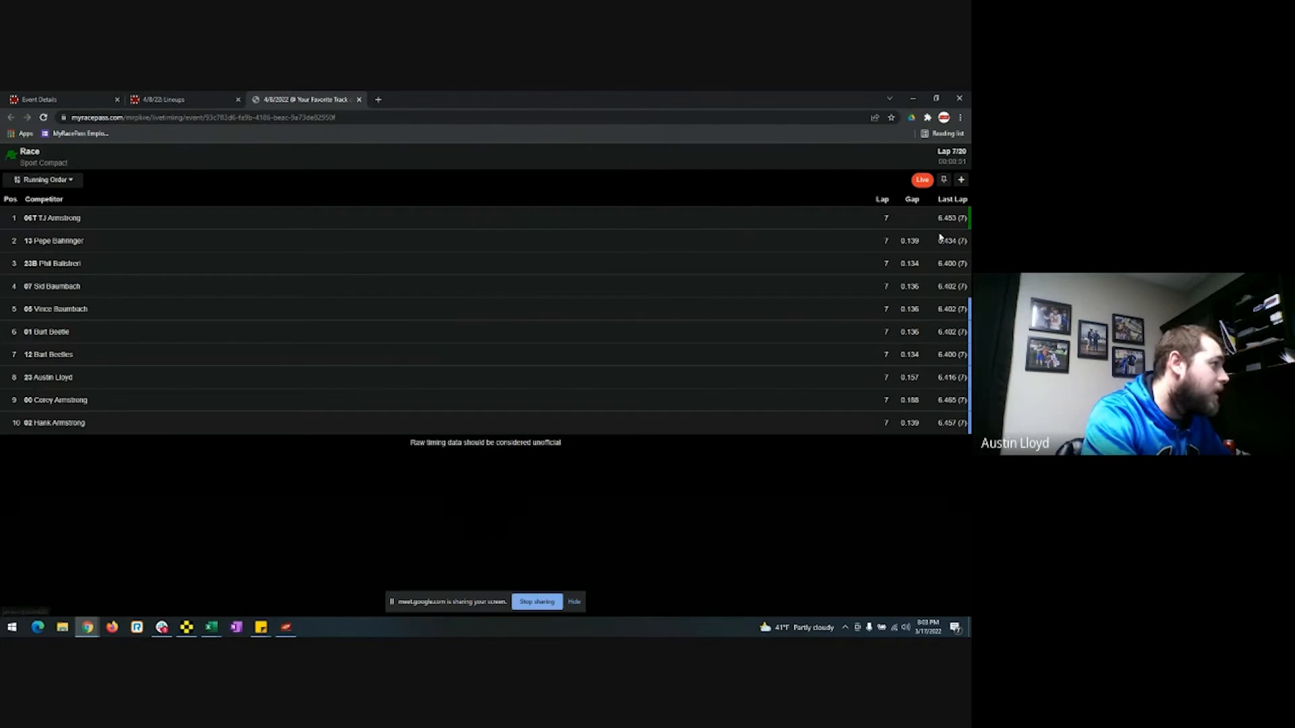
{"action": "left_click", "coordinate": [943, 180]}
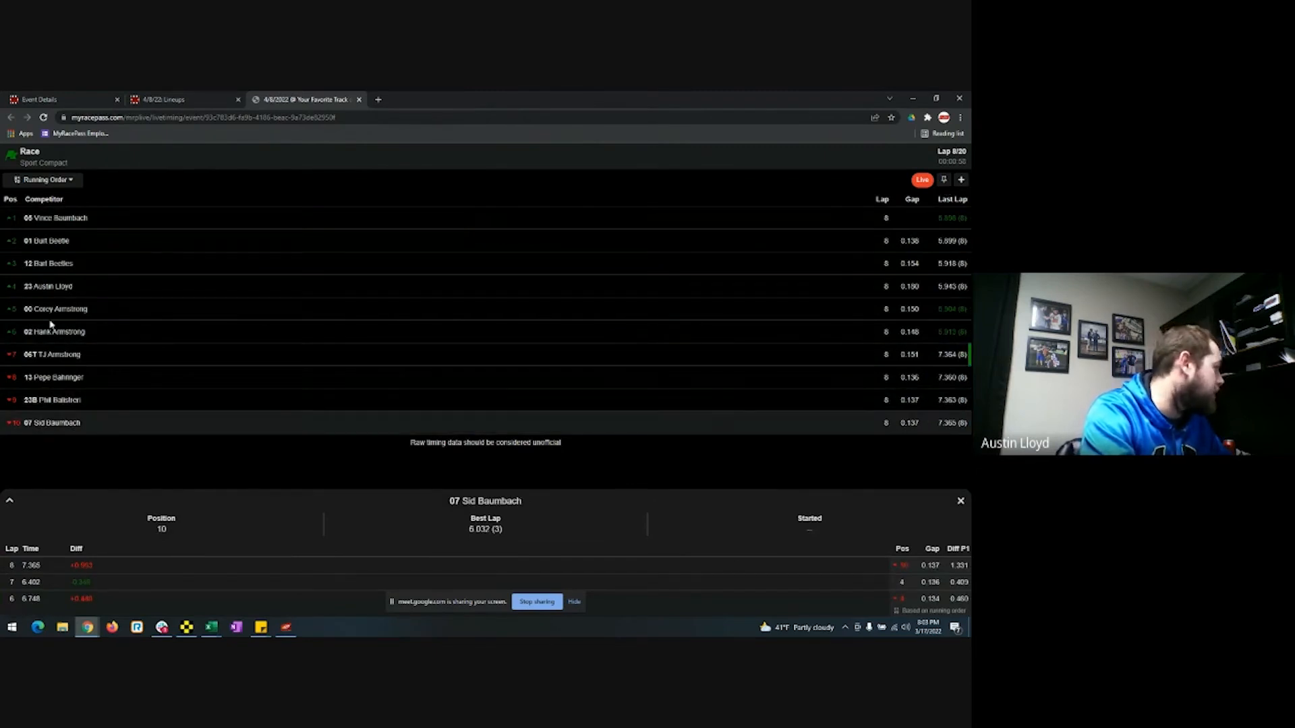
{"action": "left_click", "coordinate": [960, 500]}
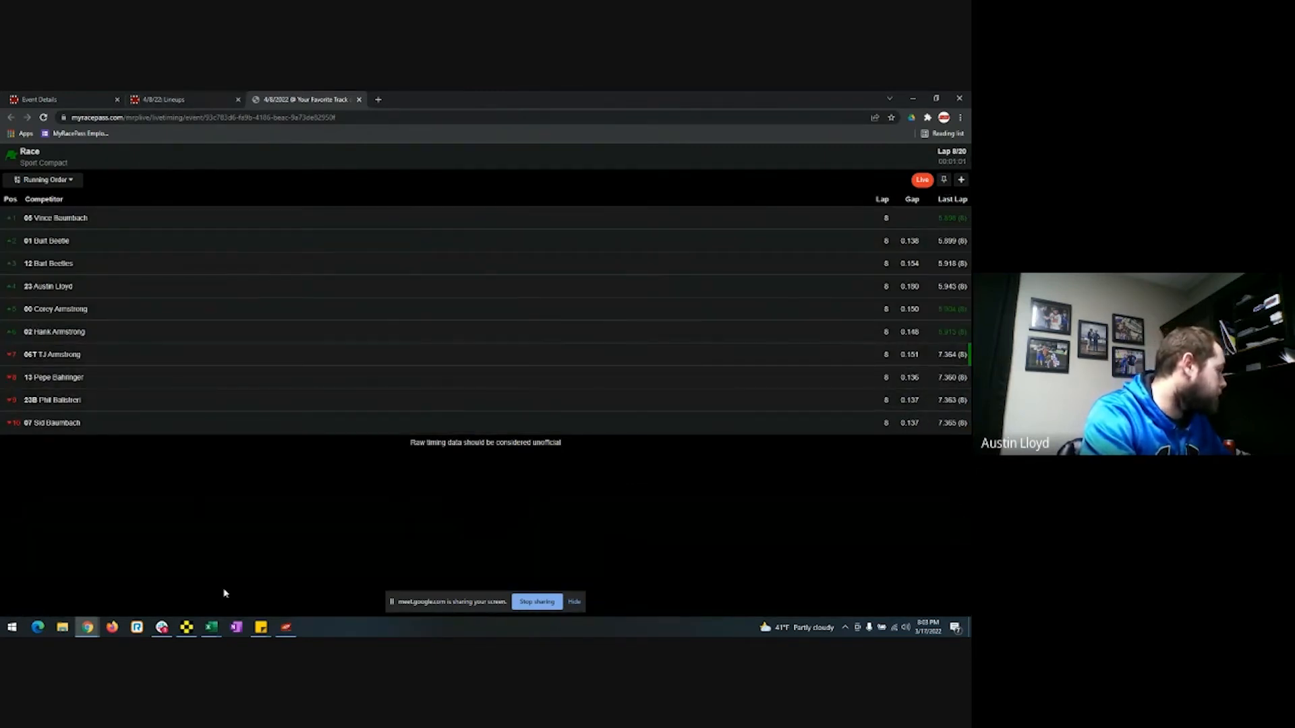
{"action": "left_click", "coordinate": [186, 627]}
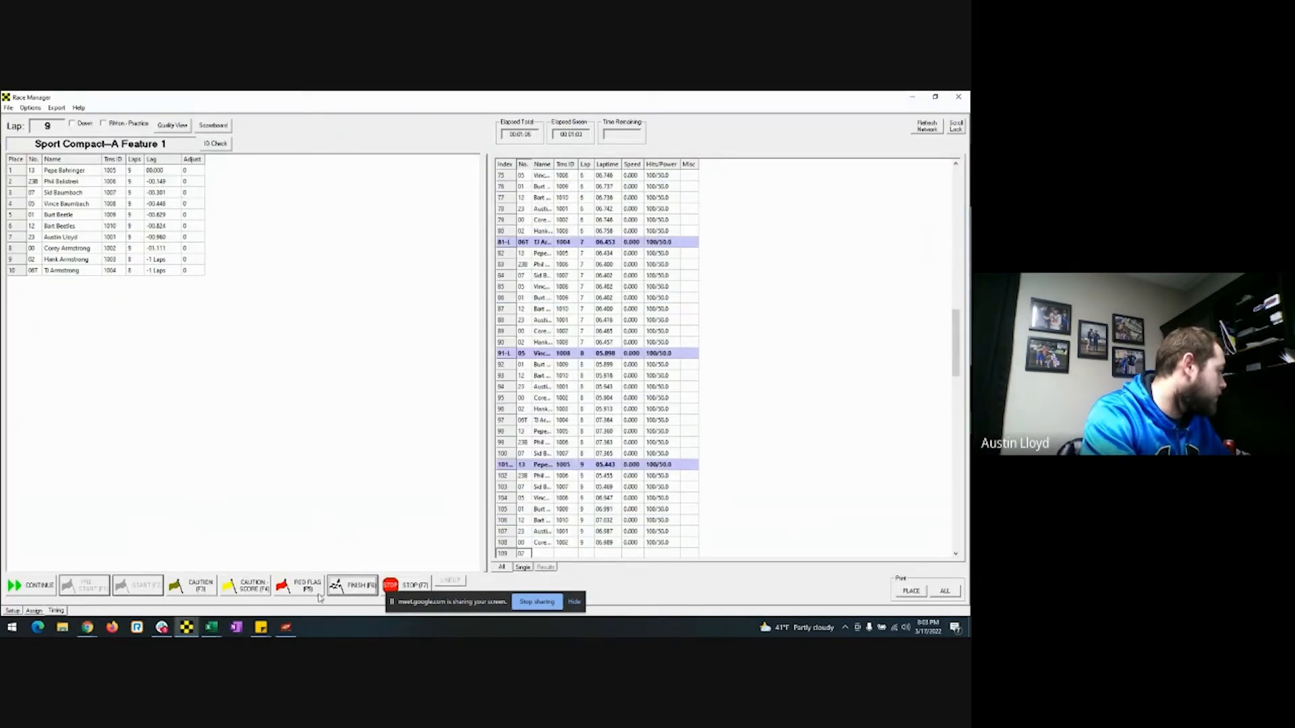
Finish and stop A Feature 1, replacing Sport Compact-A Feature 1.csv, then minimize Race Manager.
{"action": "left_click", "coordinate": [362, 588]}
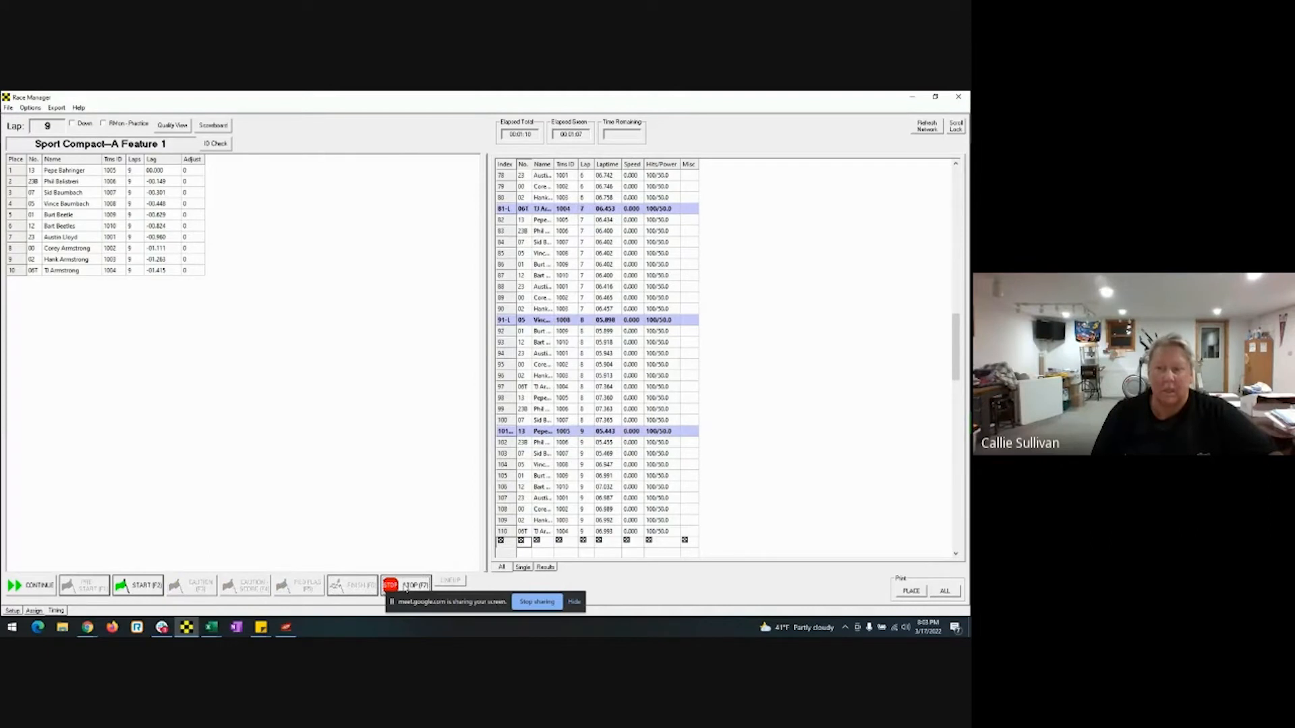
{"action": "left_click", "coordinate": [405, 586]}
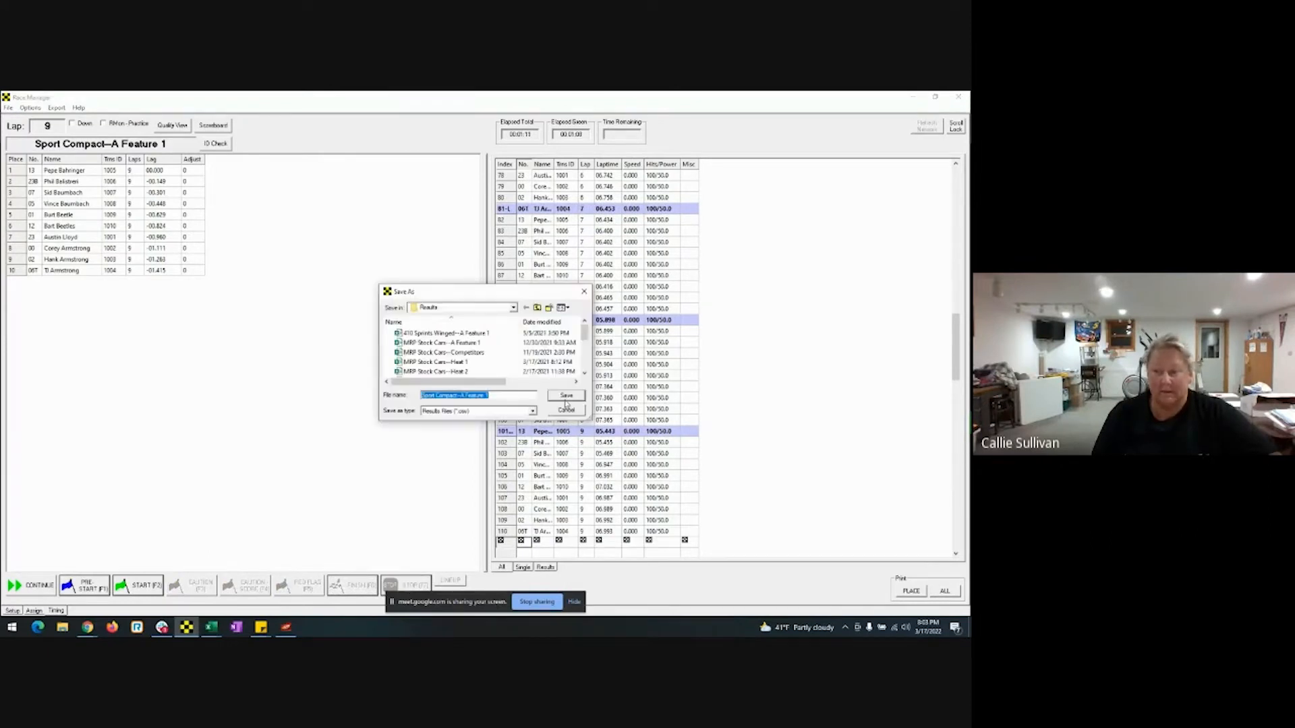
{"action": "left_click", "coordinate": [566, 397]}
{"action": "left_click", "coordinate": [516, 364]}
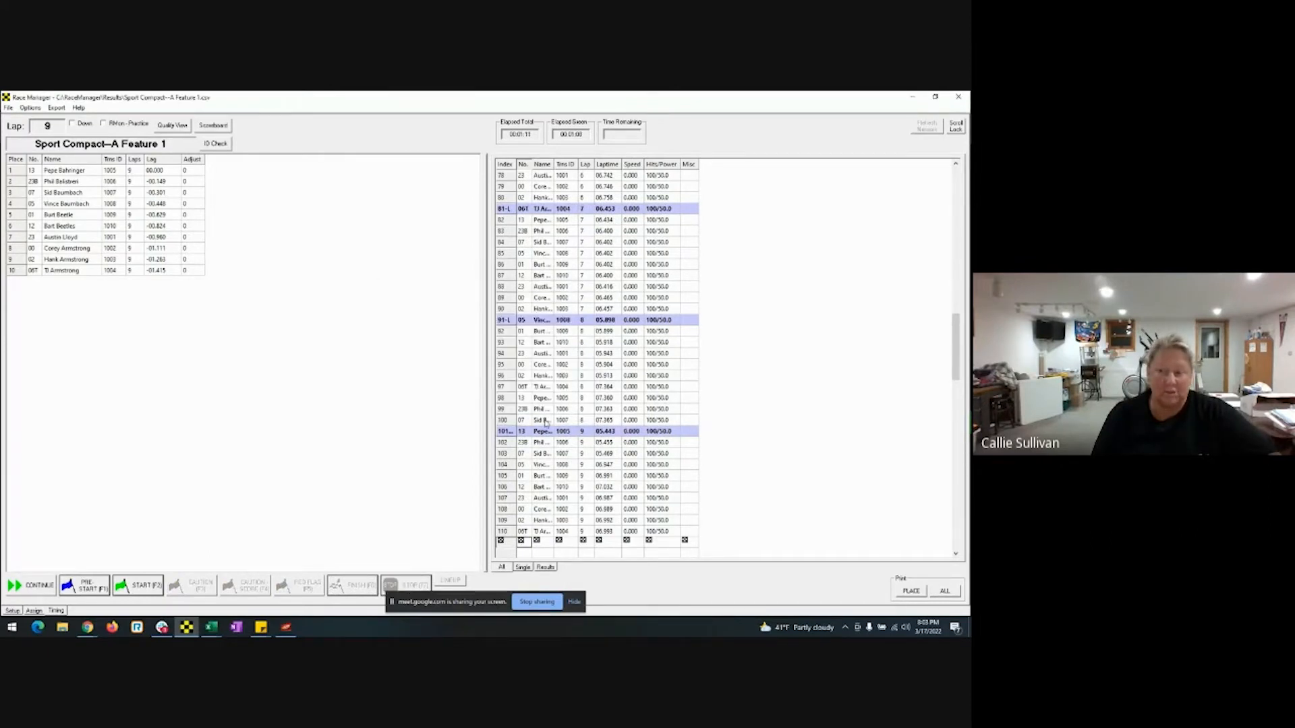
{"action": "left_click", "coordinate": [913, 97]}
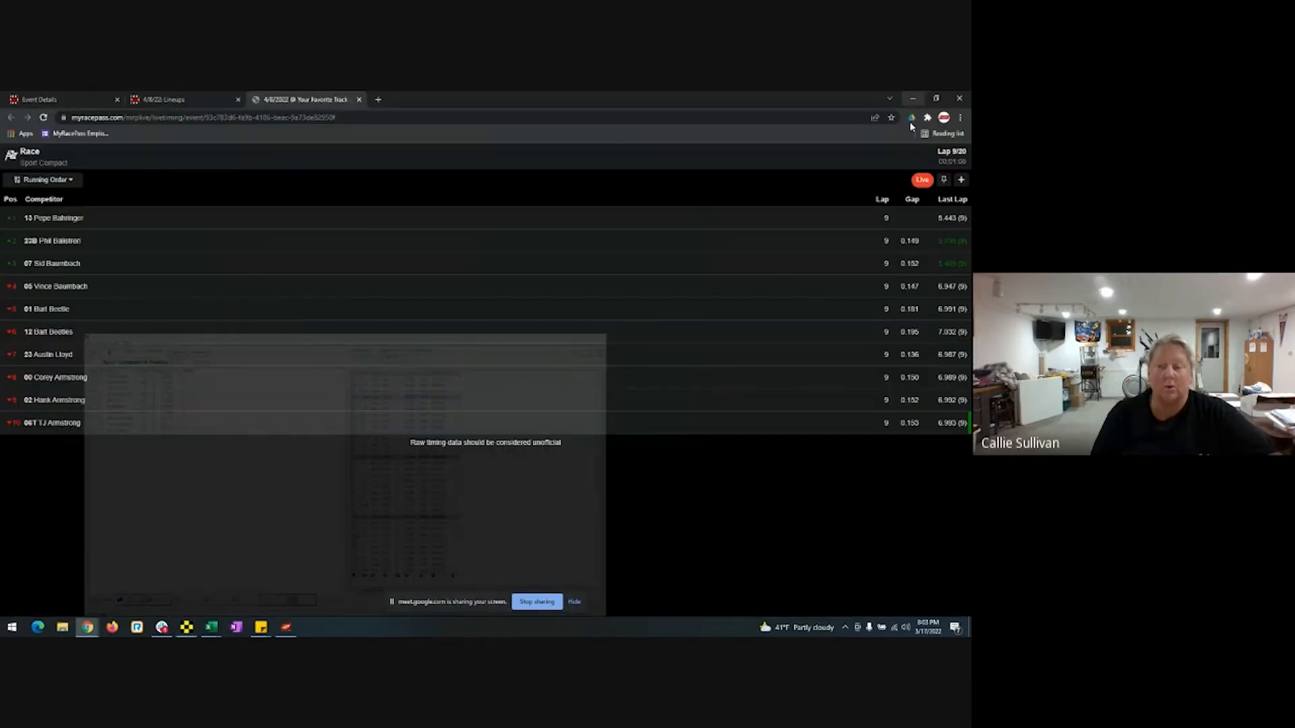
Go to the A Feature 1 results page and import the latest pending Sport Compact race.
{"action": "left_click", "coordinate": [174, 101]}
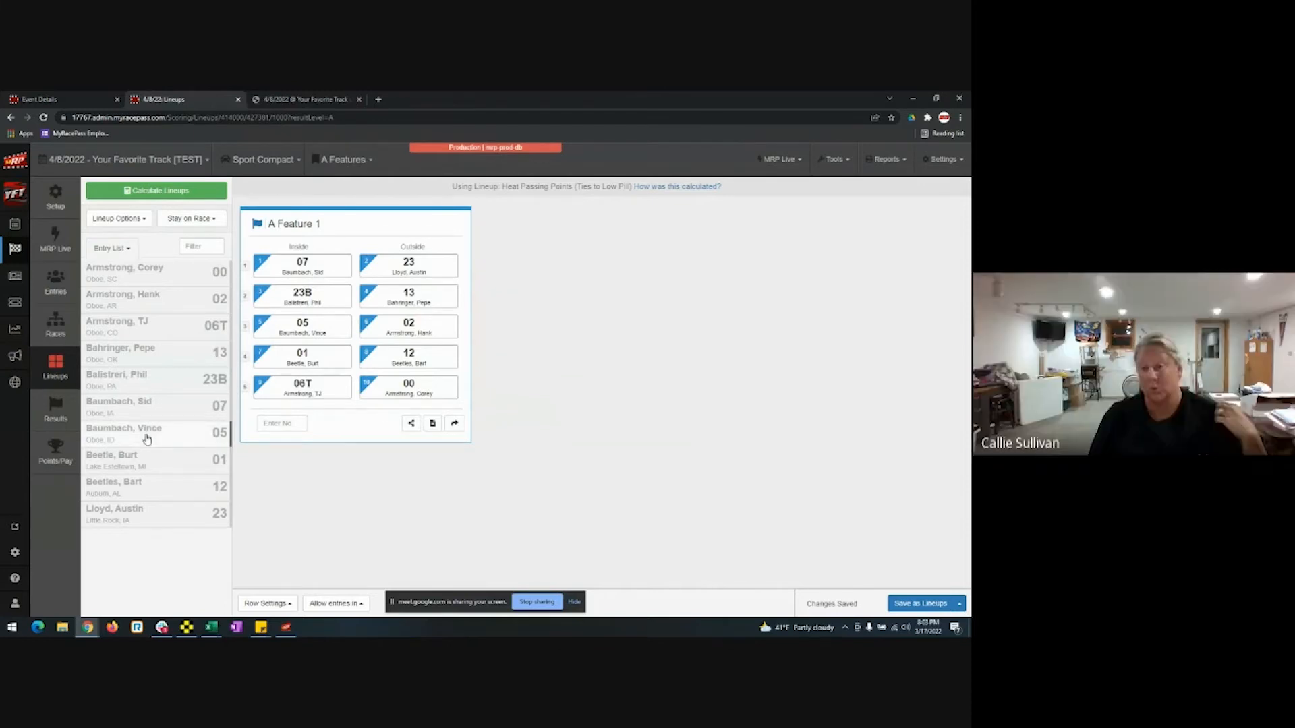
{"action": "left_click", "coordinate": [65, 420]}
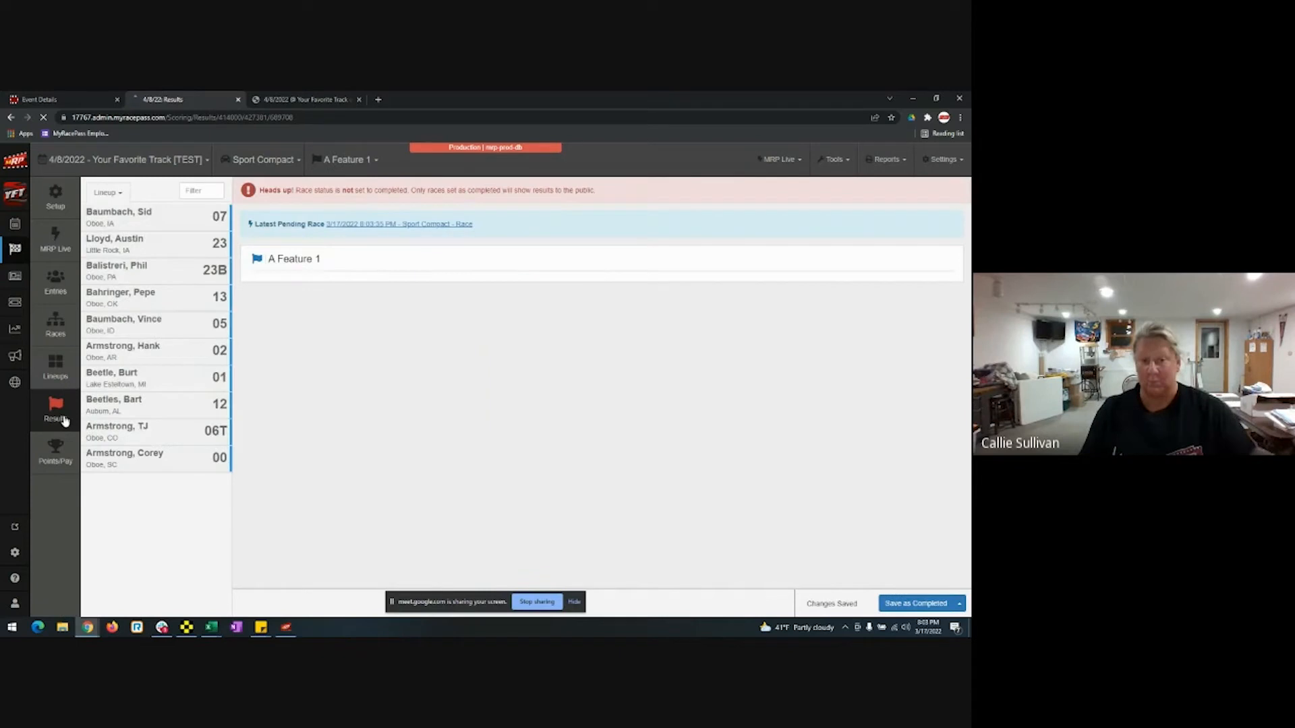
{"action": "left_click", "coordinate": [188, 628]}
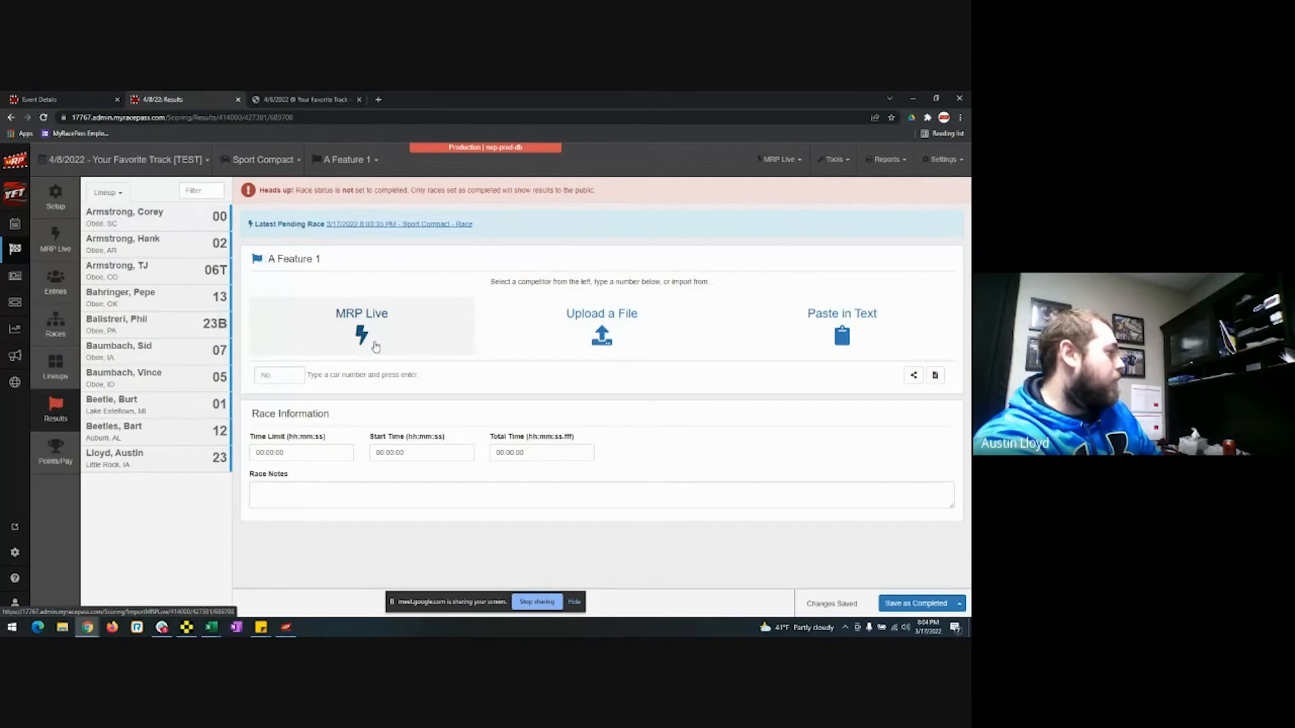
{"action": "left_click", "coordinate": [406, 225]}
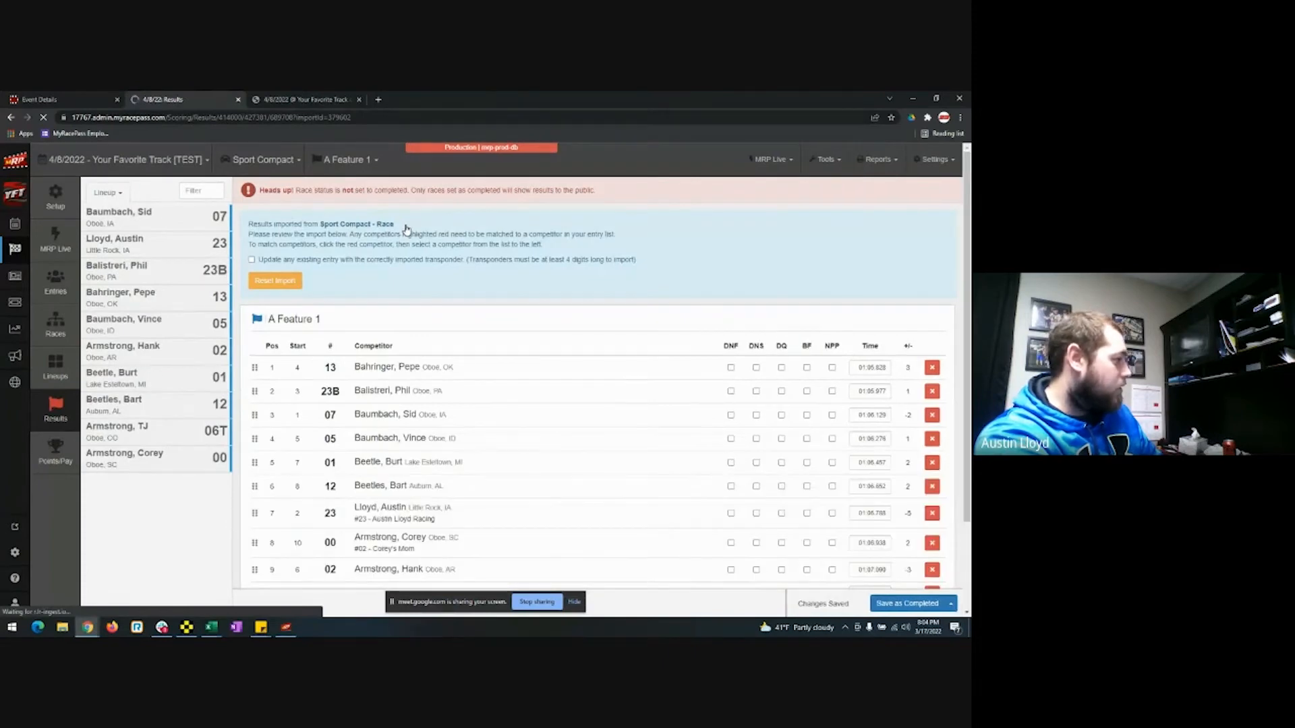
Move car 06T from tenth to third in the A Feature 1 results, behind 13 and 23B, and save as completed.
{"action": "scroll", "coordinate": [610, 331], "scroll_direction": "down", "scroll_amount": 2}
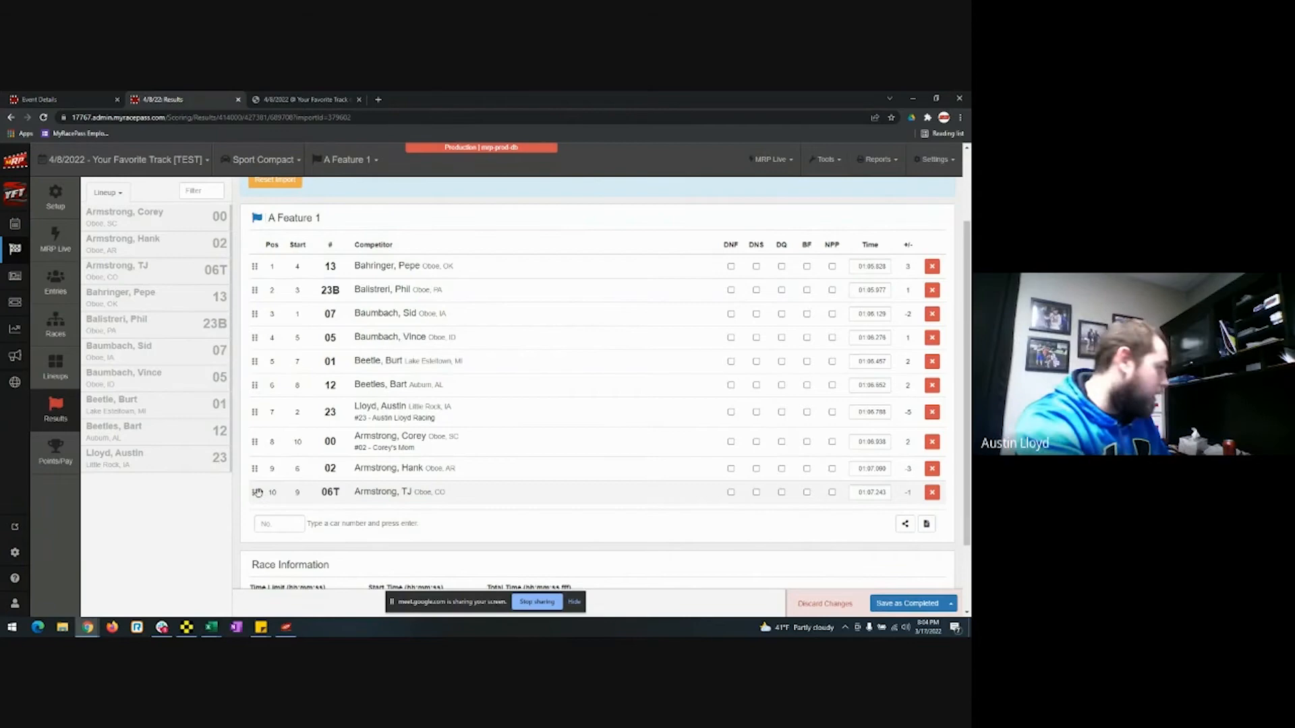
{"action": "left_click_drag", "start_coordinate": [254, 493], "coordinate": [255, 313]}
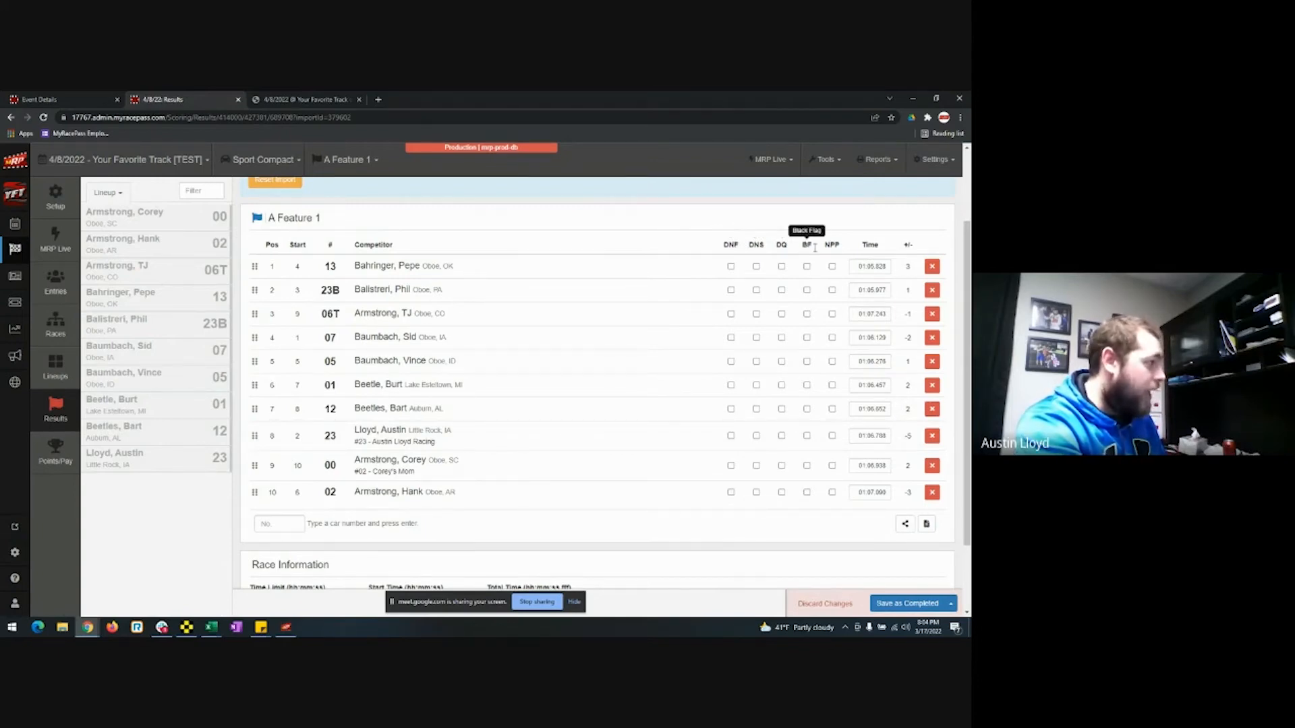
{"action": "left_click", "coordinate": [915, 602]}
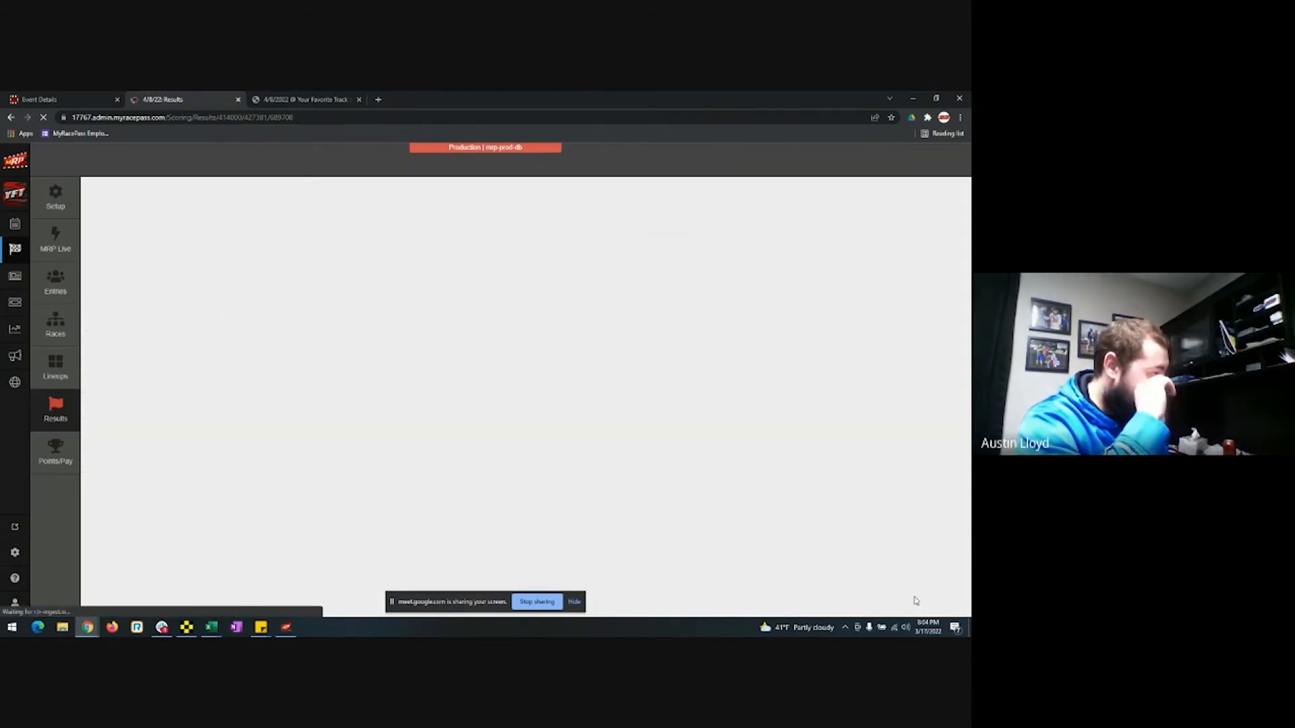
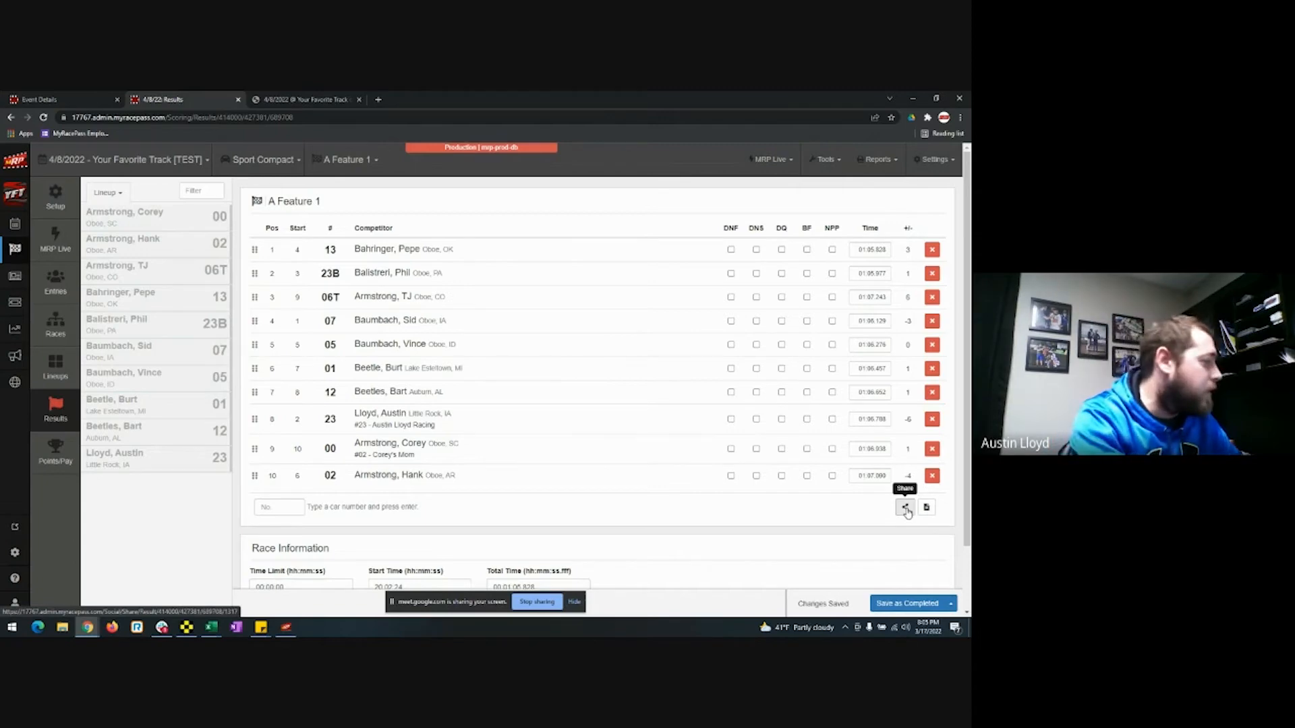
View the feature lineup and results as media text, then open a saved sticky note and move it aside.
{"action": "left_click", "coordinate": [926, 509]}
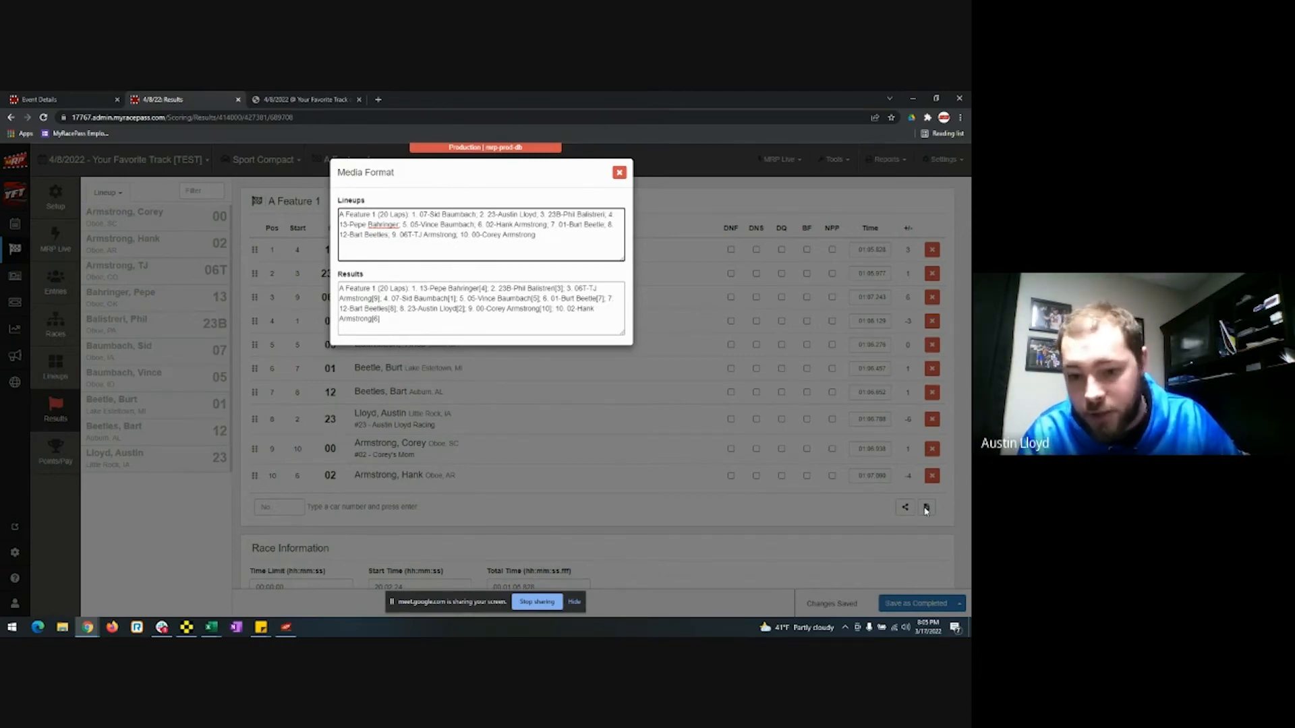
{"action": "left_click", "coordinate": [619, 172]}
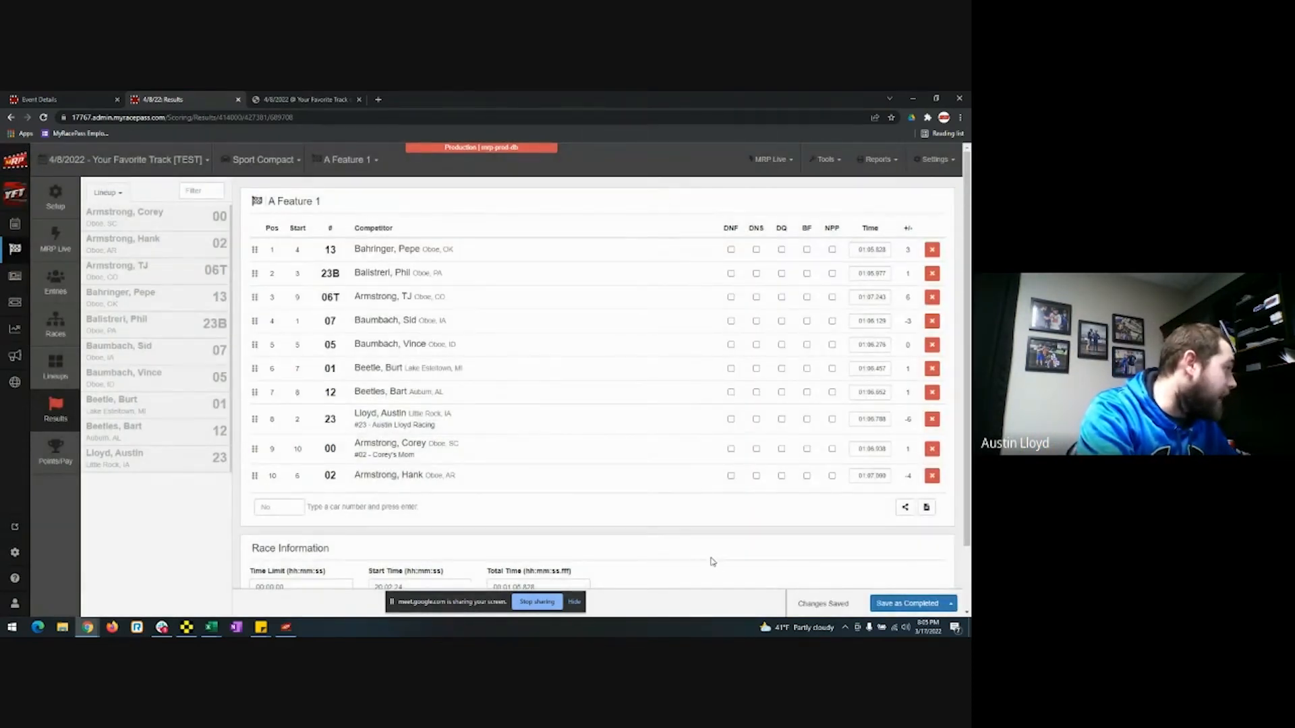
{"action": "mouse_move", "coordinate": [261, 628]}
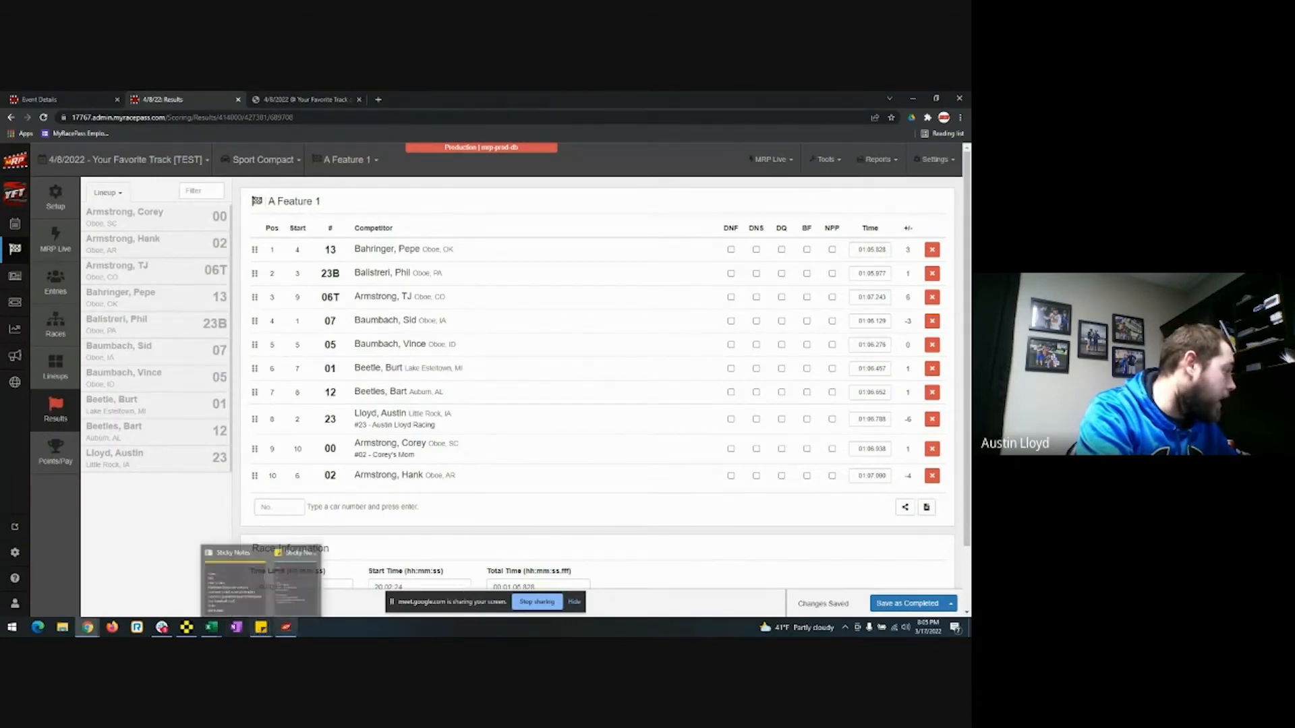
{"action": "left_click", "coordinate": [261, 627]}
{"action": "left_click", "coordinate": [286, 594]}
{"action": "left_click_drag", "start_coordinate": [743, 275], "coordinate": [966, 267]}
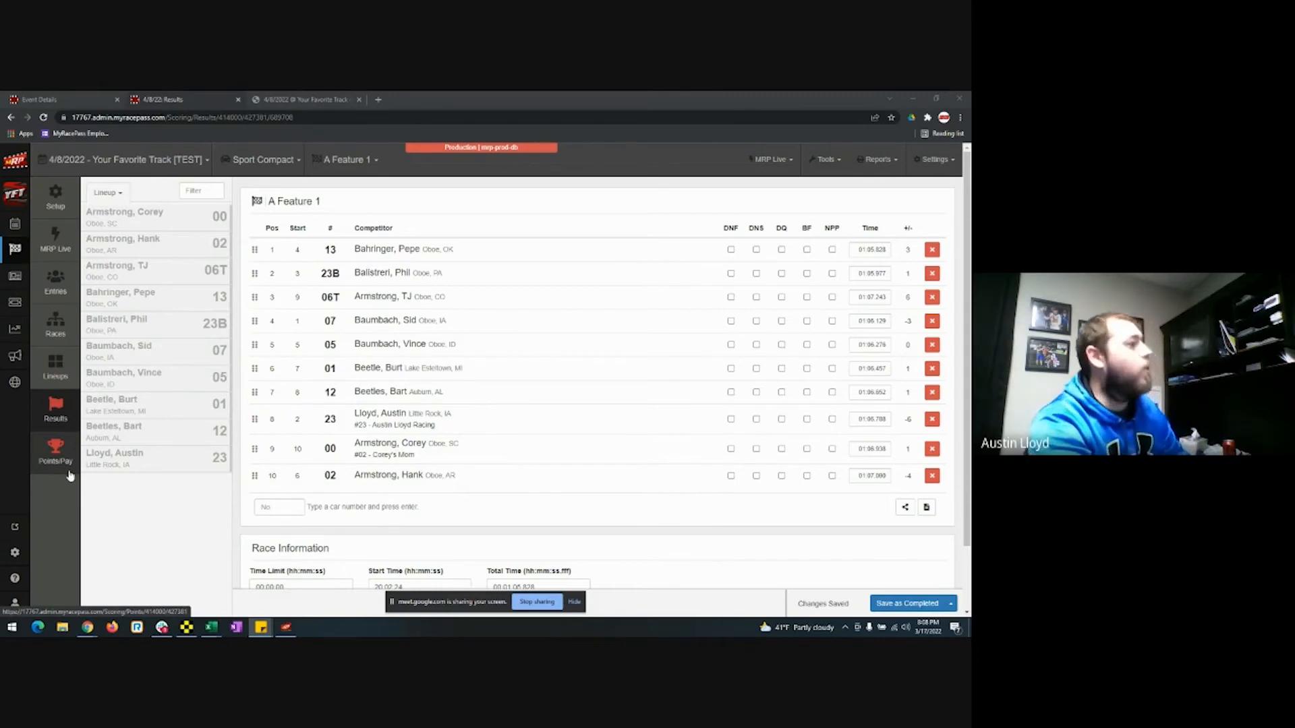
Open Settings > Points/Pay Schemes and scroll through the Championship Points schemes.
{"action": "left_click", "coordinate": [935, 163]}
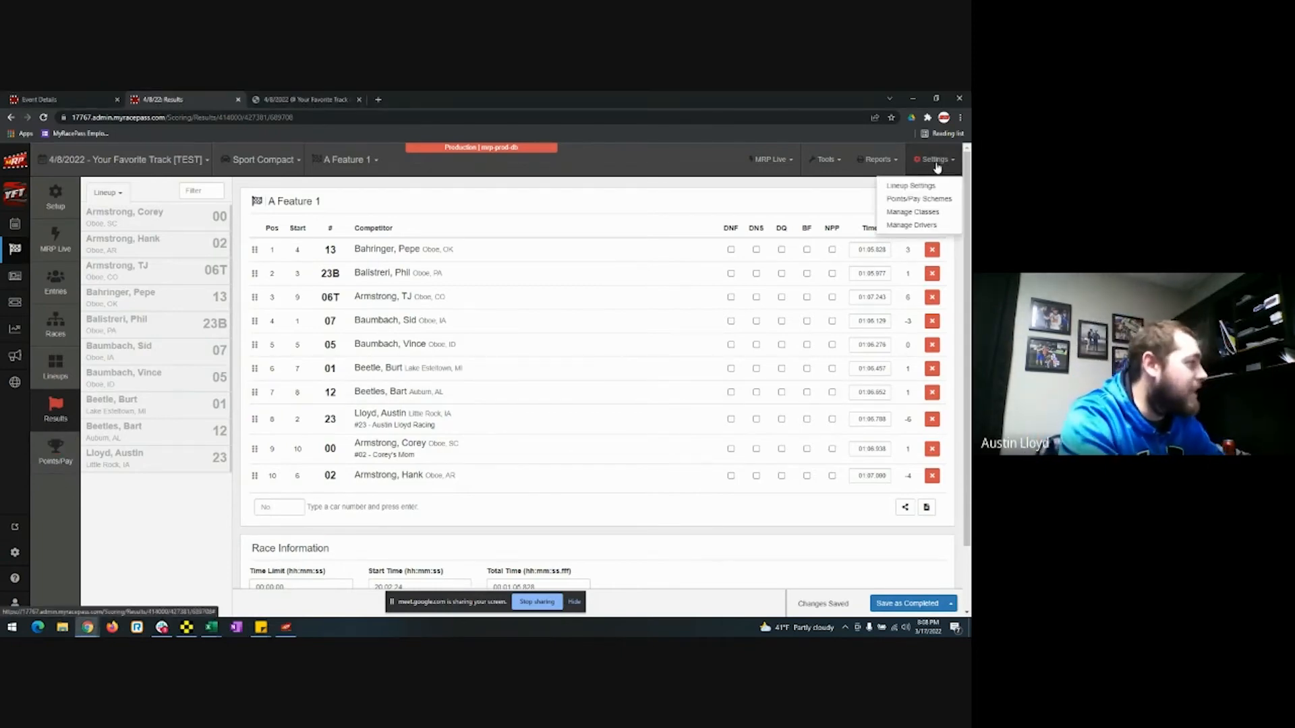
{"action": "left_click", "coordinate": [949, 205]}
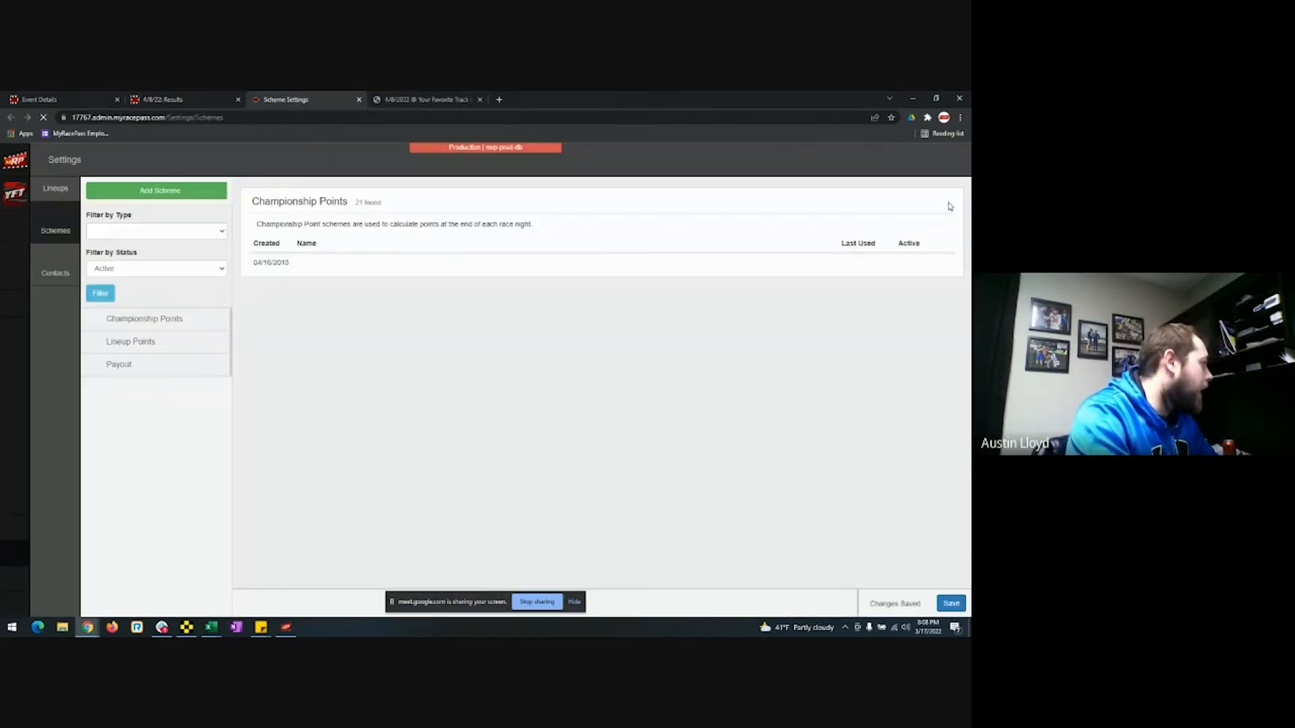
{"action": "scroll", "coordinate": [577, 378], "scroll_direction": "down", "scroll_amount": 5}
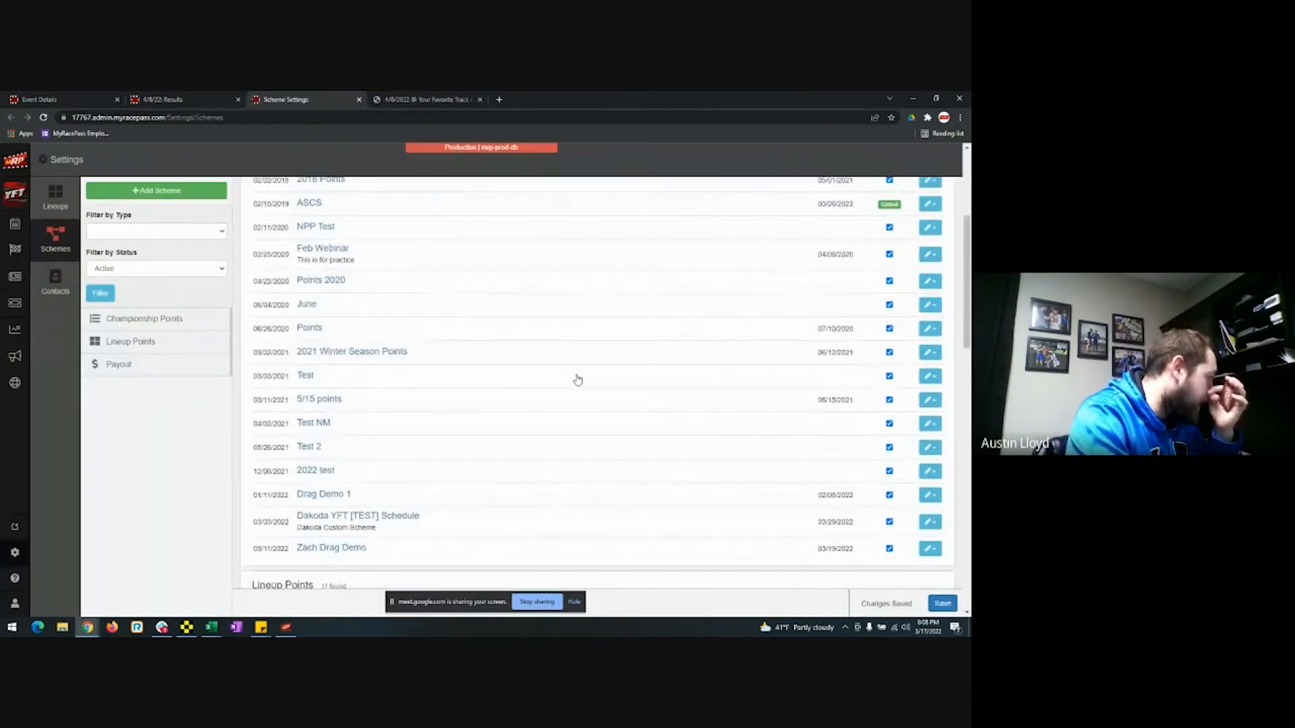
{"action": "scroll", "coordinate": [578, 379], "scroll_direction": "up", "scroll_amount": 4}
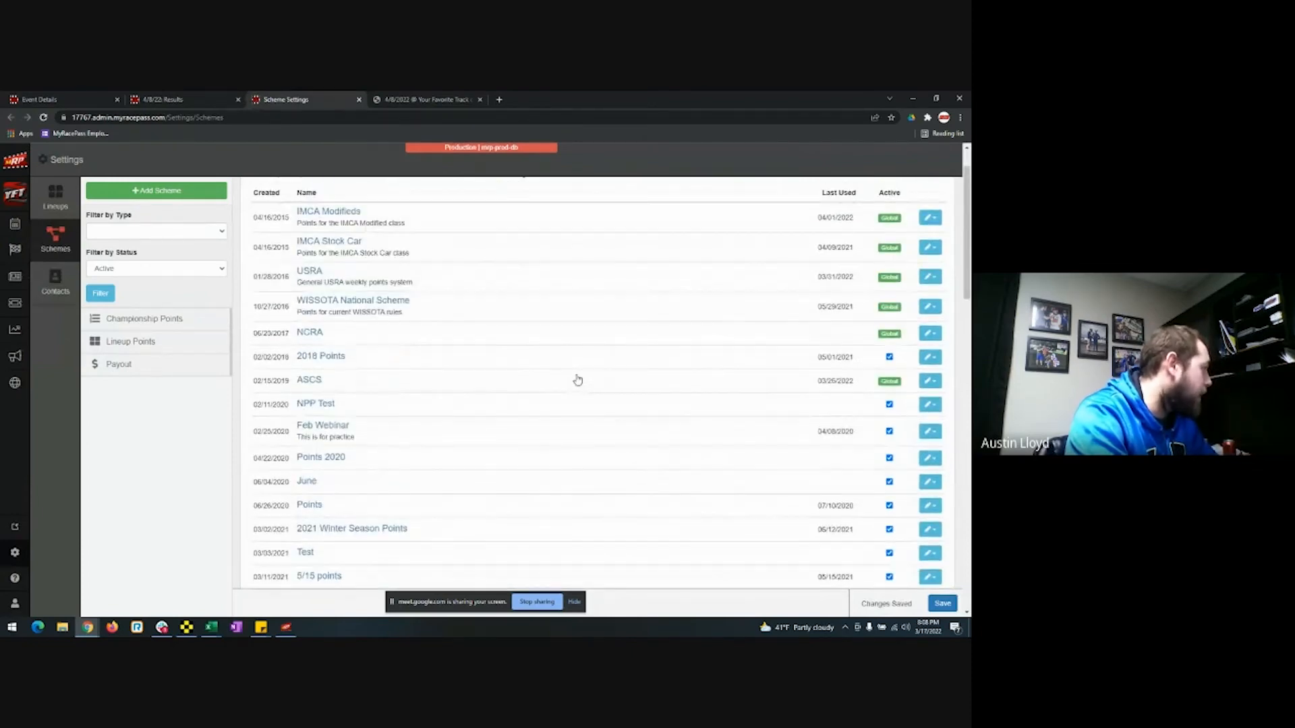
{"action": "scroll", "coordinate": [578, 380], "scroll_direction": "up", "scroll_amount": 1}
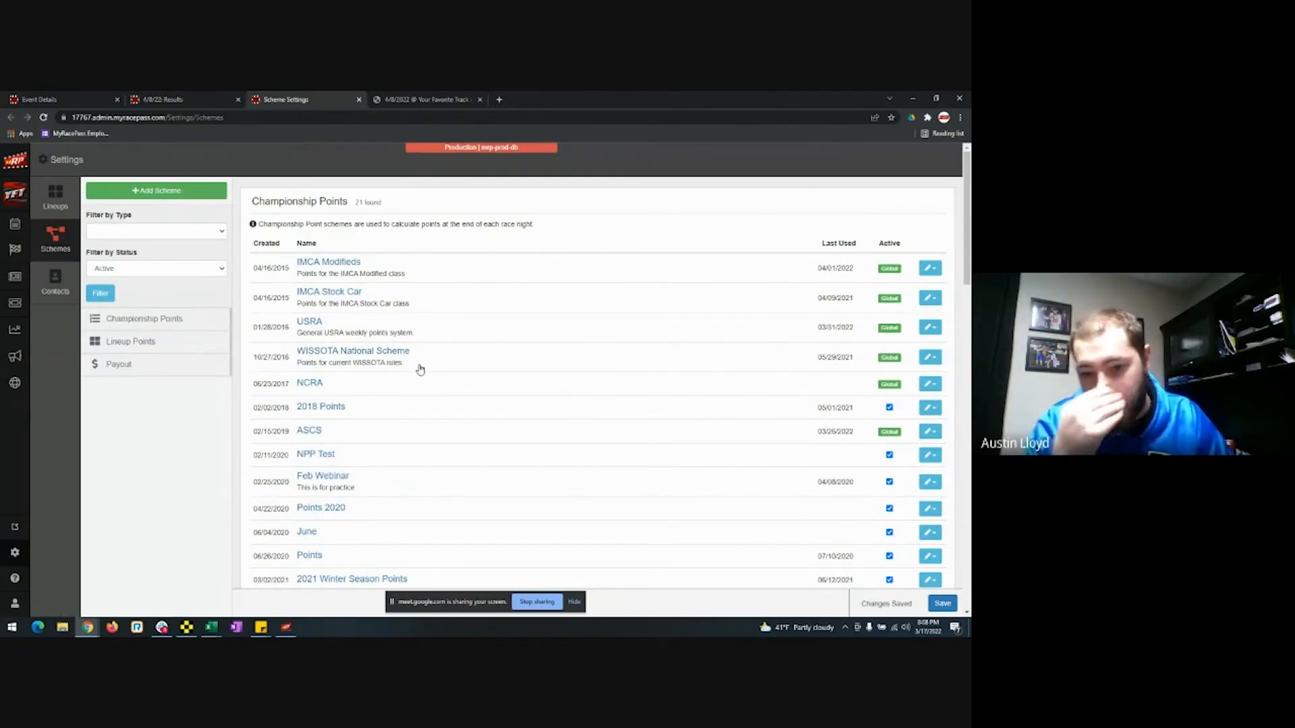
{"action": "left_click", "coordinate": [195, 202]}
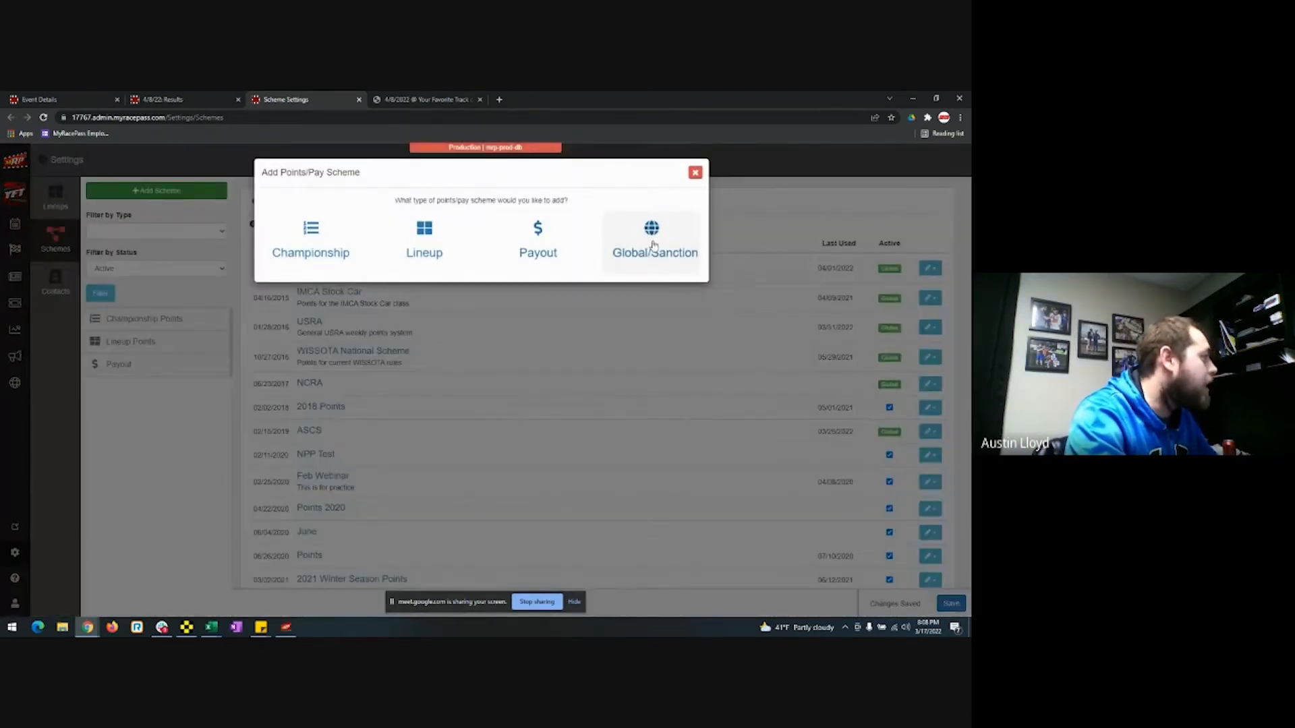
{"action": "left_click", "coordinate": [653, 246]}
{"action": "scroll", "coordinate": [490, 258], "scroll_direction": "down", "scroll_amount": 10}
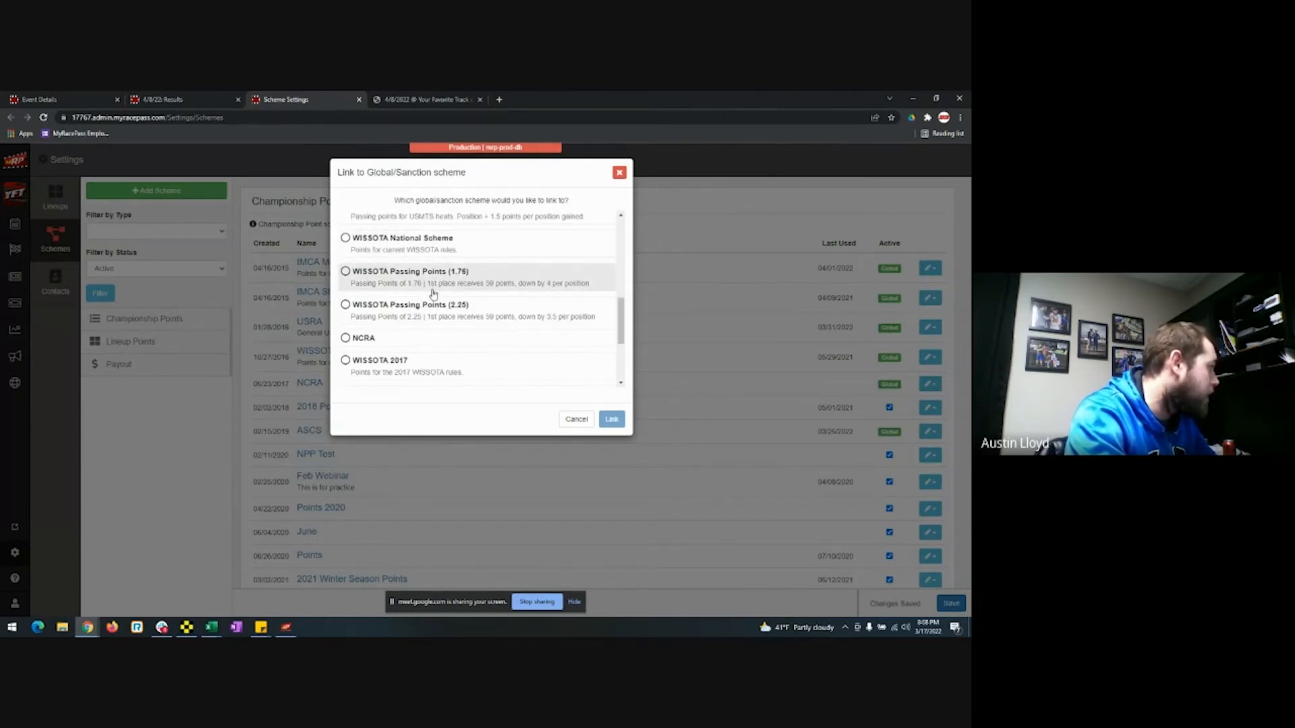
{"action": "left_click", "coordinate": [619, 174]}
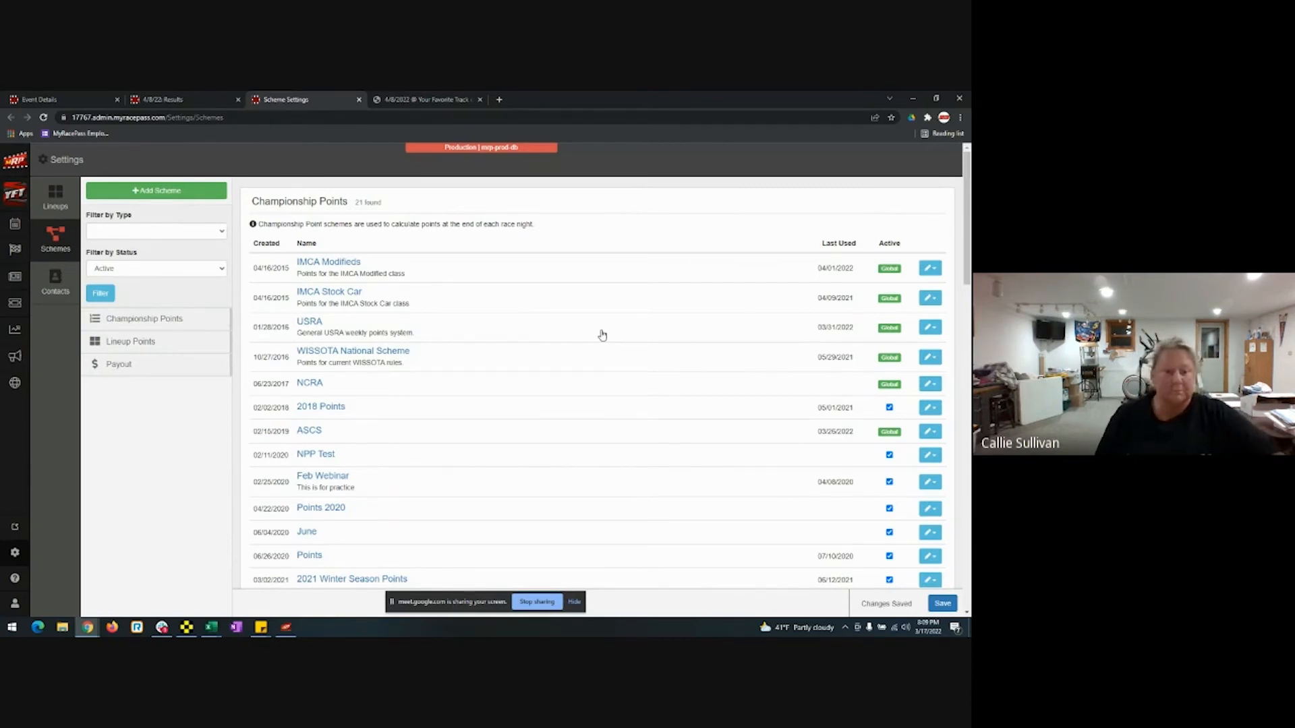
Start a new Payout scheme, cancel it, and open the March Special payout scheme instead.
{"action": "scroll", "coordinate": [583, 371], "scroll_direction": "down", "scroll_amount": 10}
{"action": "scroll", "coordinate": [585, 372], "scroll_direction": "down", "scroll_amount": 7}
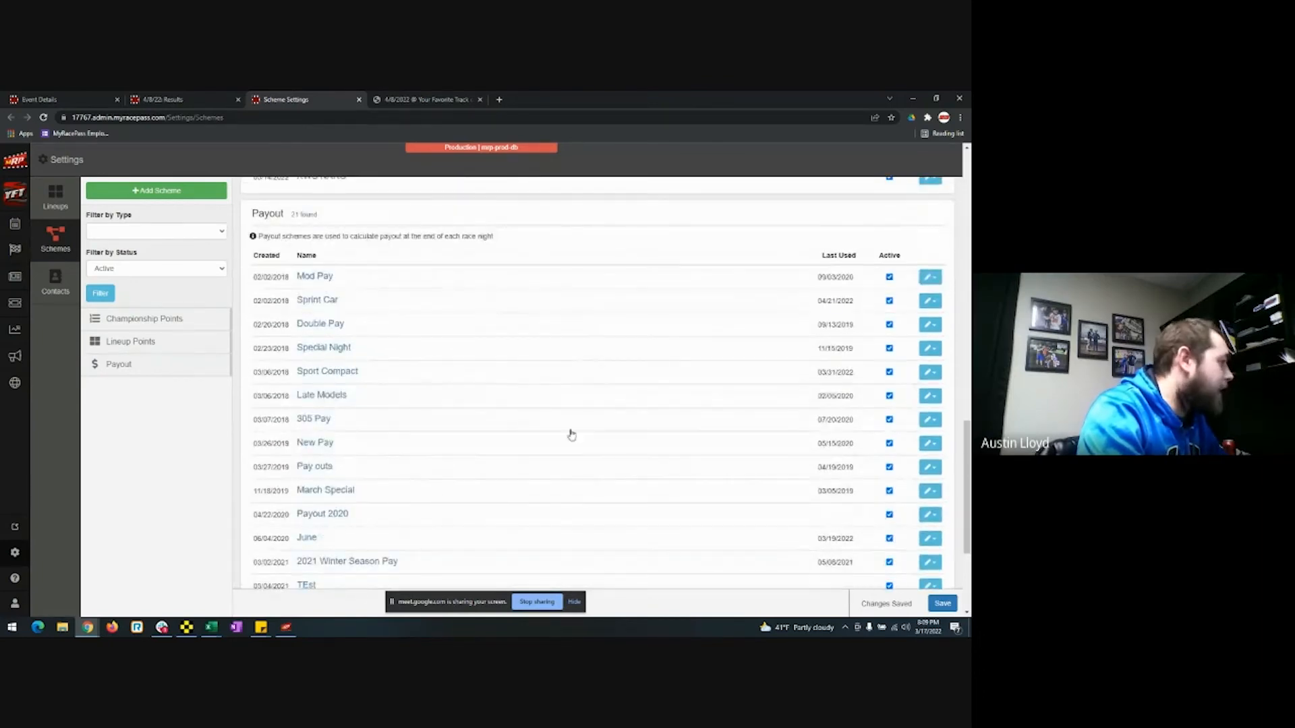
{"action": "scroll", "coordinate": [570, 434], "scroll_direction": "down", "scroll_amount": 3}
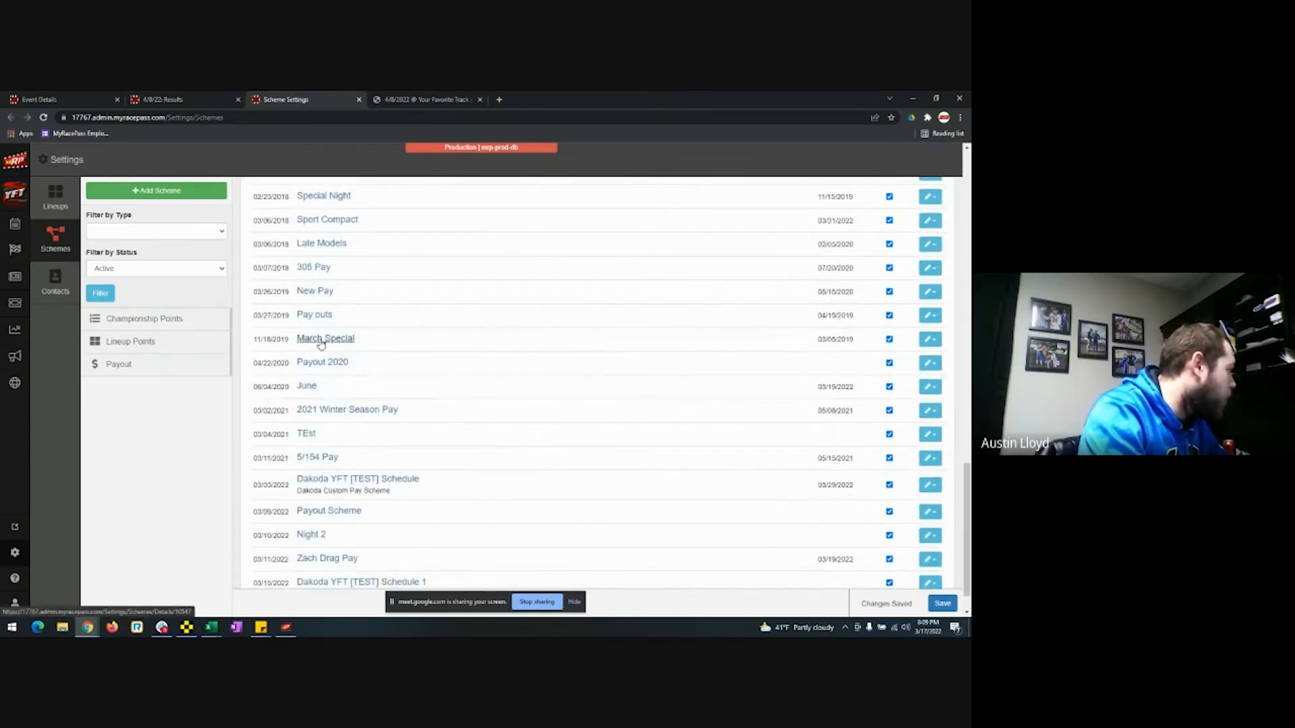
{"action": "left_click", "coordinate": [192, 195]}
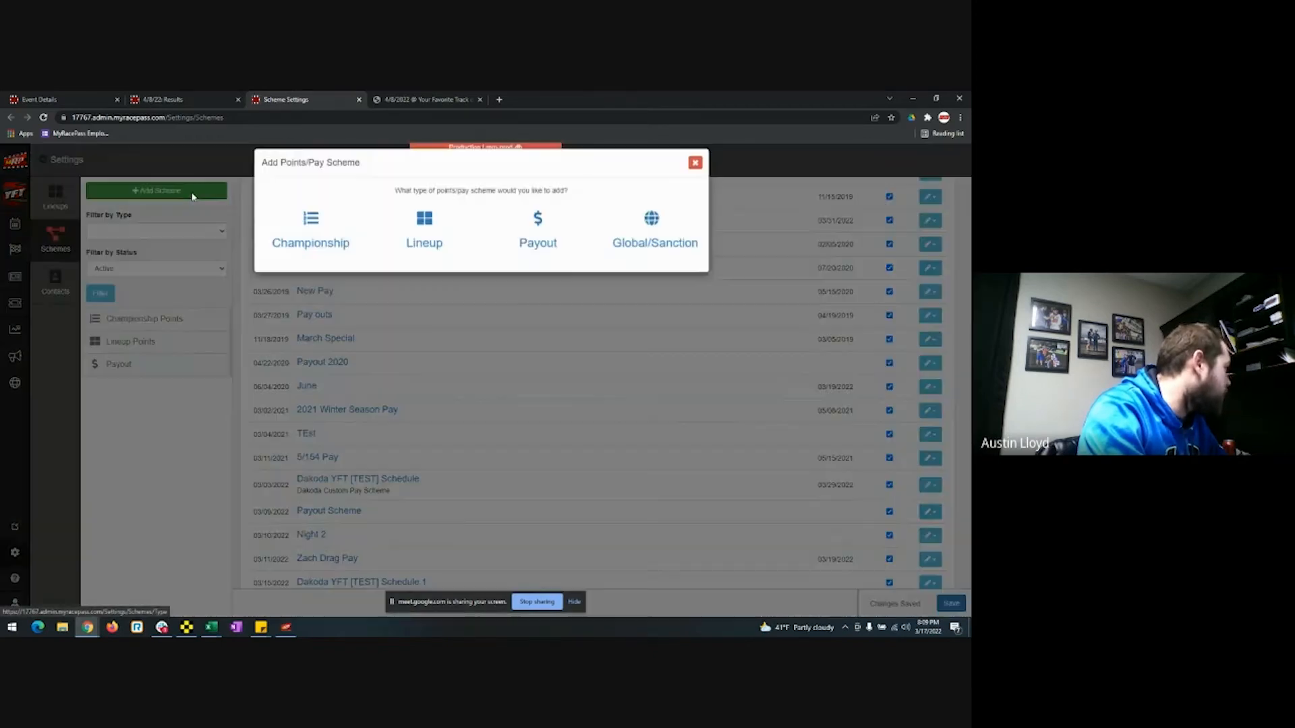
{"action": "left_click", "coordinate": [538, 236]}
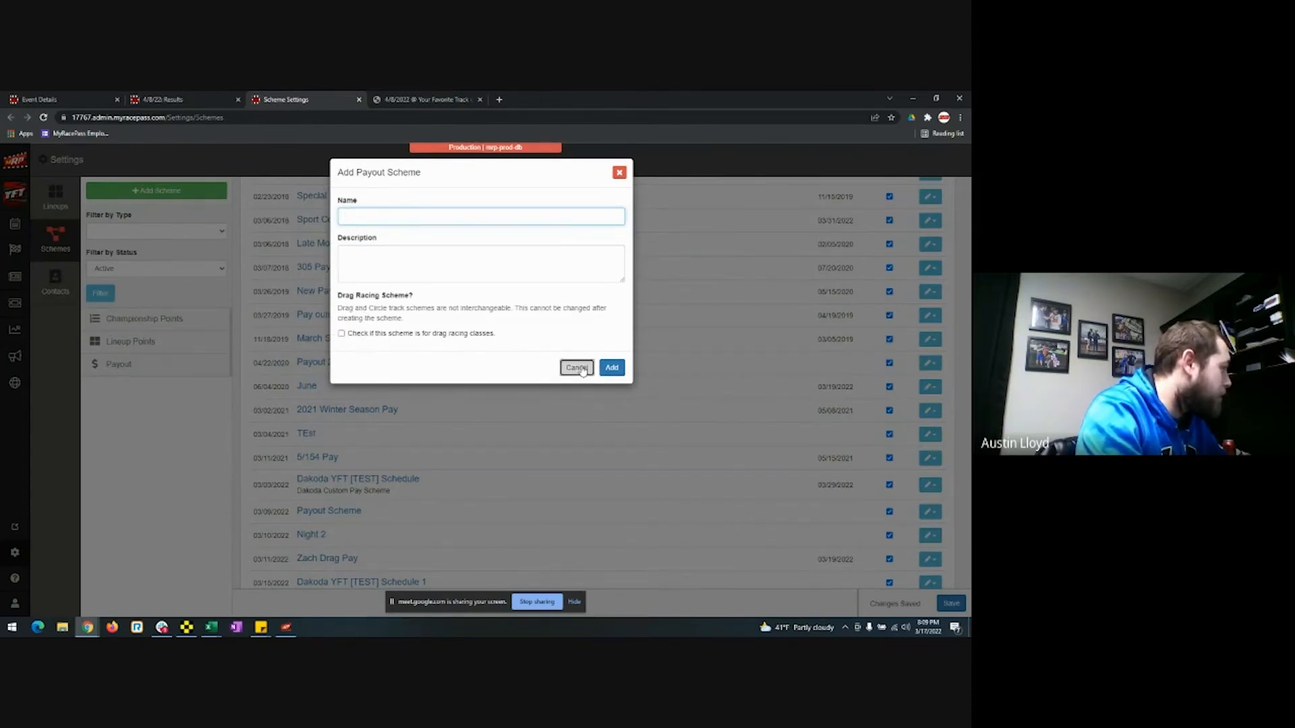
{"action": "left_click", "coordinate": [577, 368]}
{"action": "left_click", "coordinate": [324, 344]}
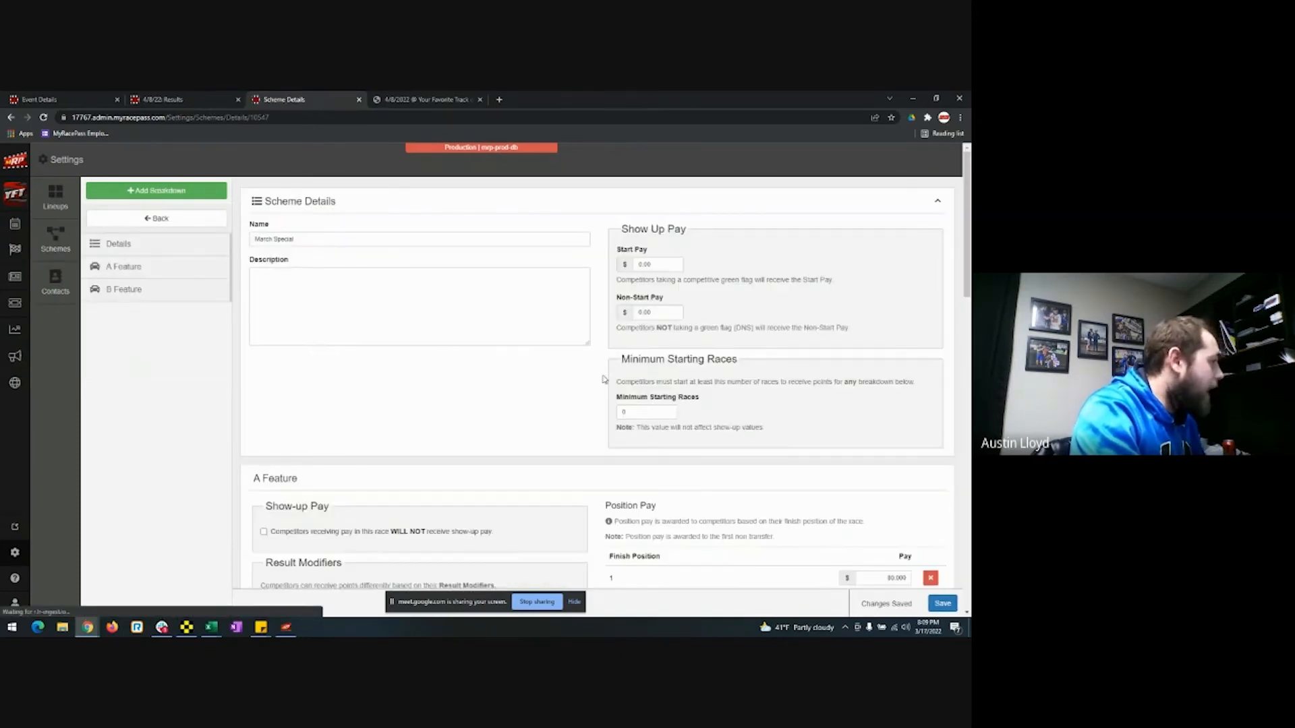
Add three pay rows at 40.00 each to the March Special scheme.
{"action": "scroll", "coordinate": [576, 413], "scroll_direction": "down", "scroll_amount": 2}
{"action": "scroll", "coordinate": [576, 413], "scroll_direction": "up", "scroll_amount": 3}
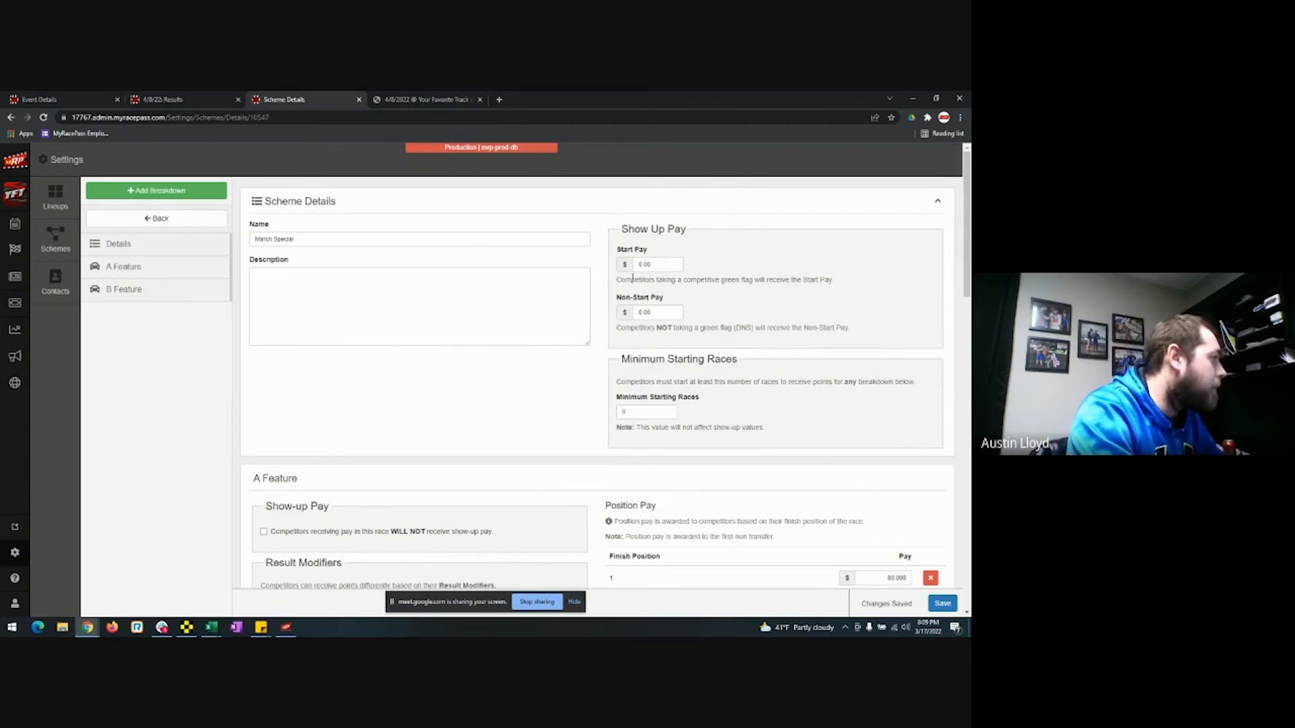
{"action": "scroll", "coordinate": [586, 375], "scroll_direction": "down", "scroll_amount": 4}
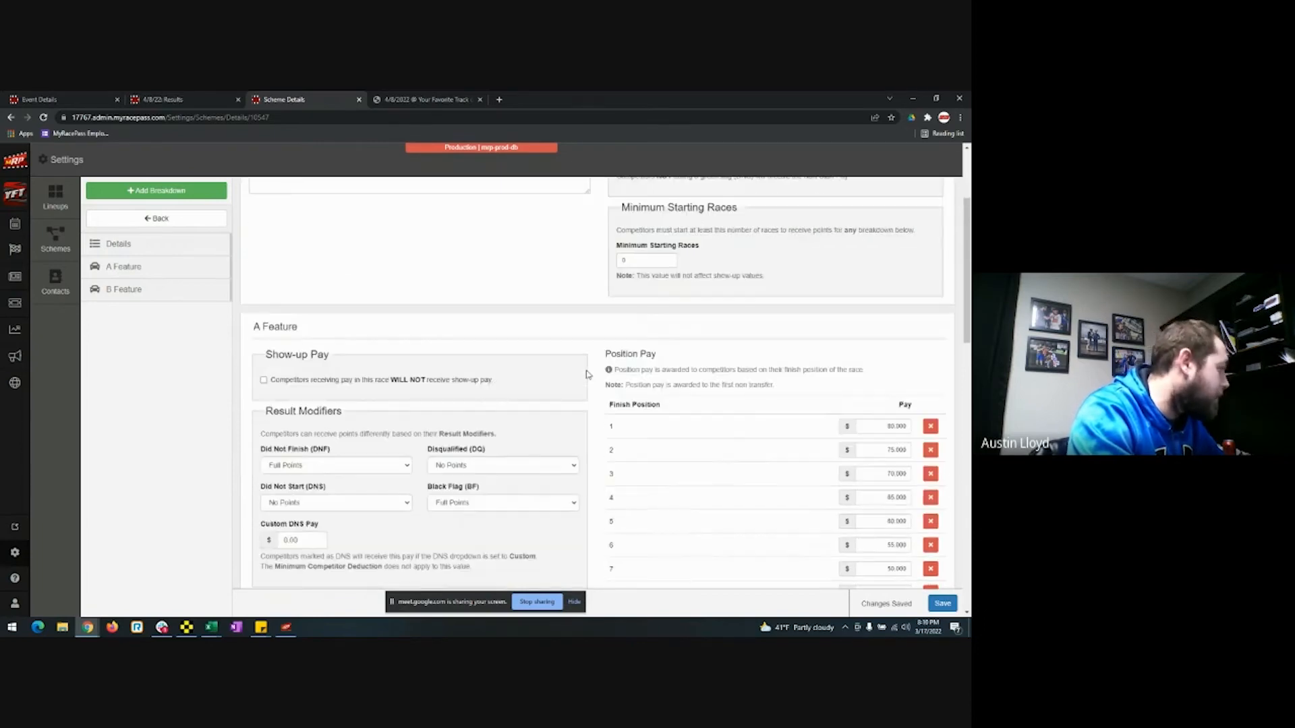
{"action": "scroll", "coordinate": [586, 374], "scroll_direction": "down", "scroll_amount": 4}
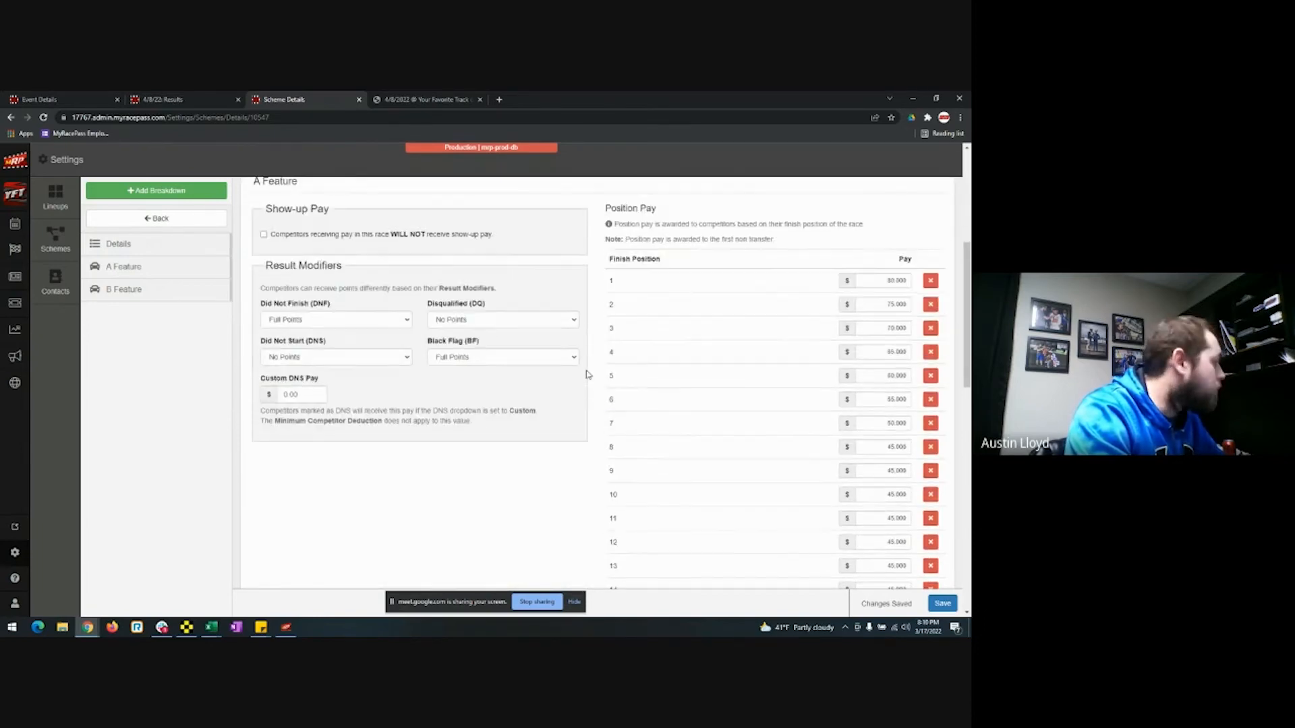
{"action": "scroll", "coordinate": [585, 372], "scroll_direction": "up", "scroll_amount": 6}
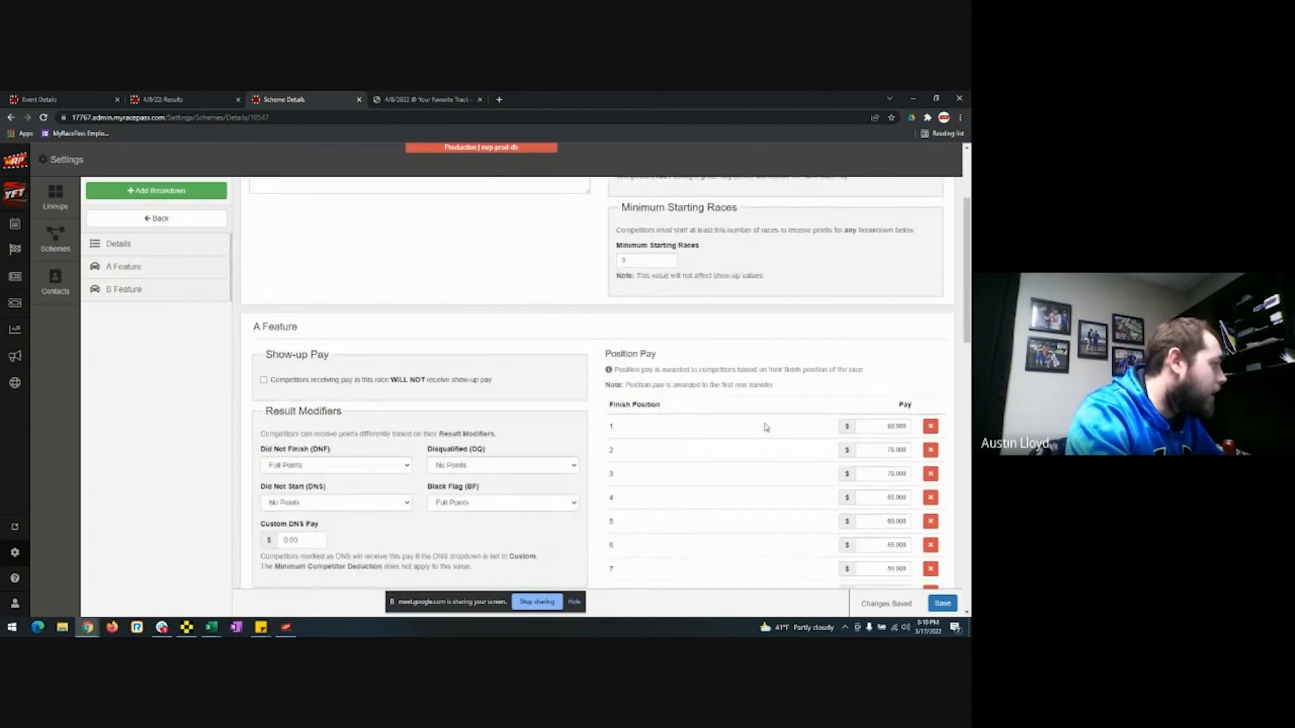
{"action": "scroll", "coordinate": [751, 468], "scroll_direction": "down", "scroll_amount": 4}
{"action": "scroll", "coordinate": [728, 367], "scroll_direction": "down", "scroll_amount": 3}
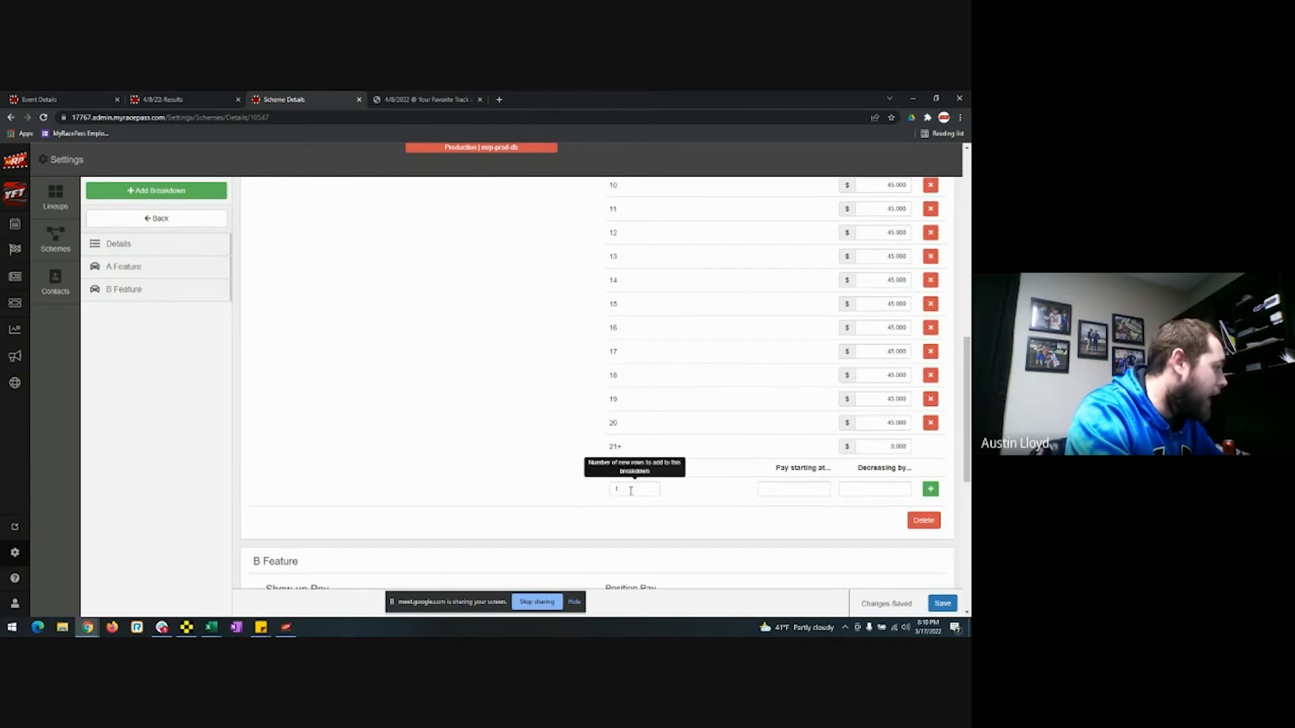
{"action": "double_click", "coordinate": [631, 489]}
{"action": "type", "text": "3"}
{"action": "key", "text": "Tab"}
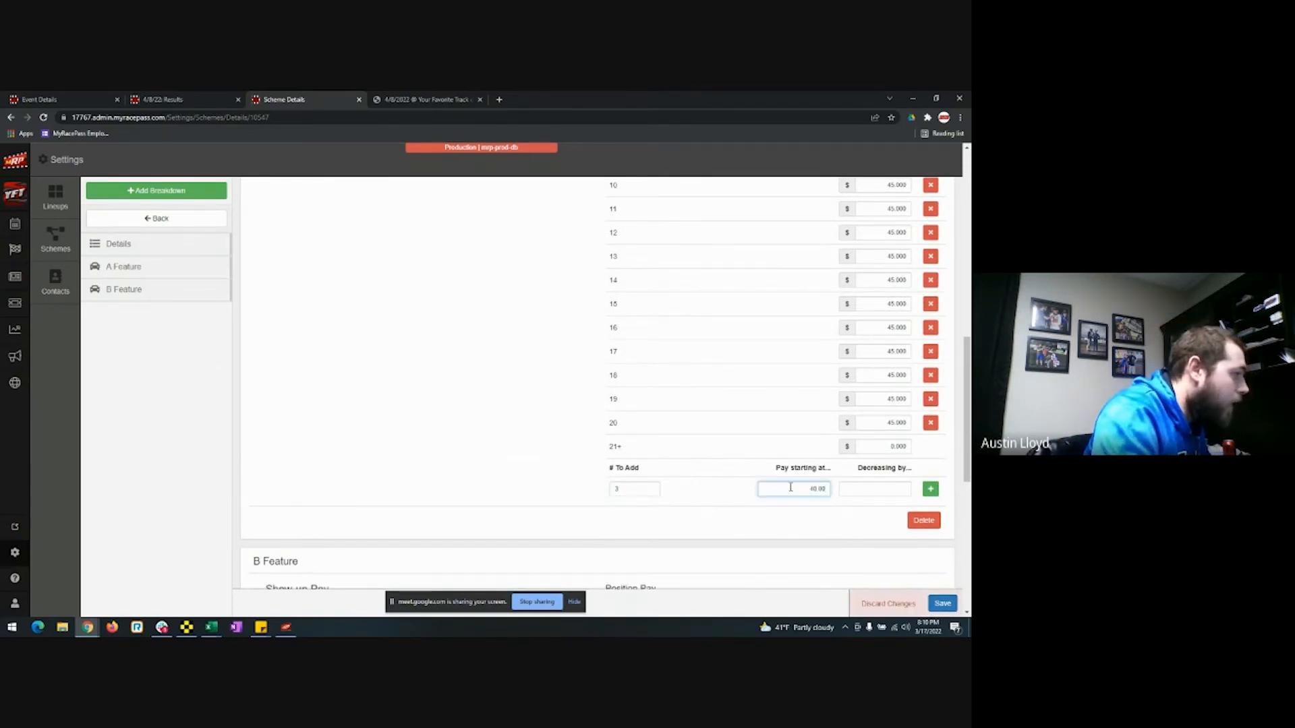
{"action": "key", "text": "Tab"}
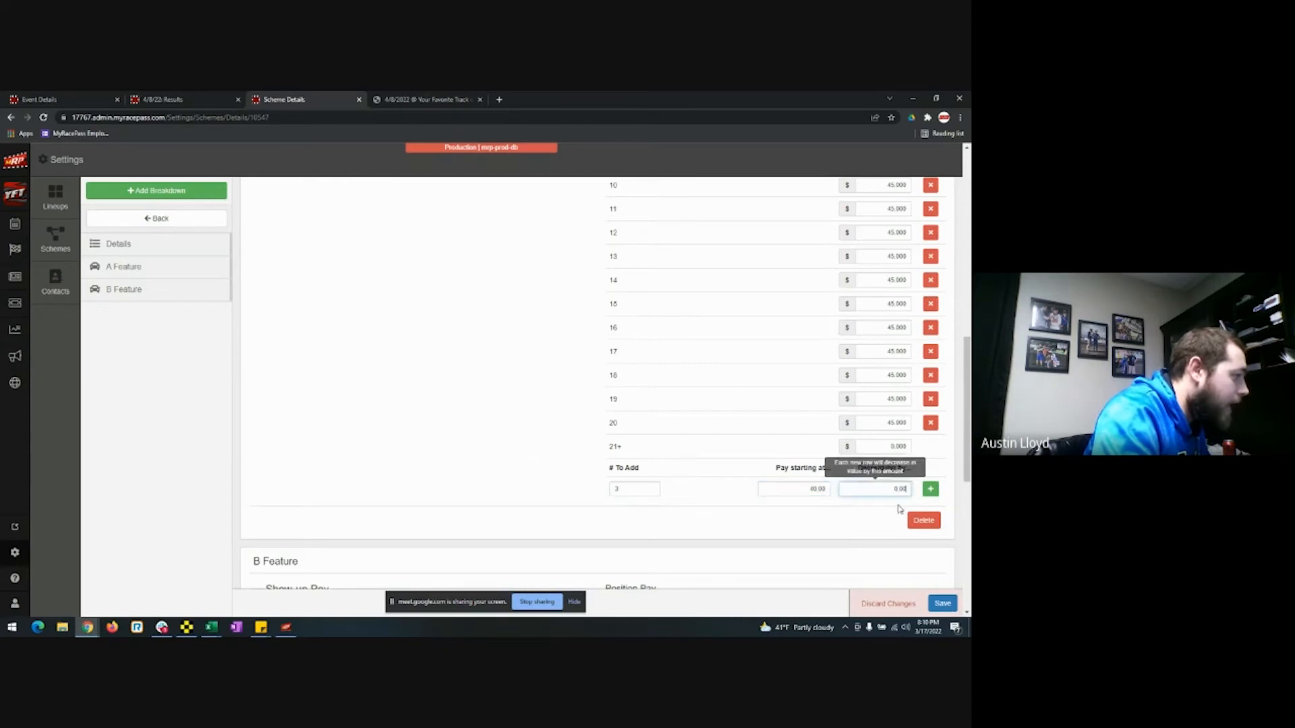
{"action": "left_click", "coordinate": [931, 490]}
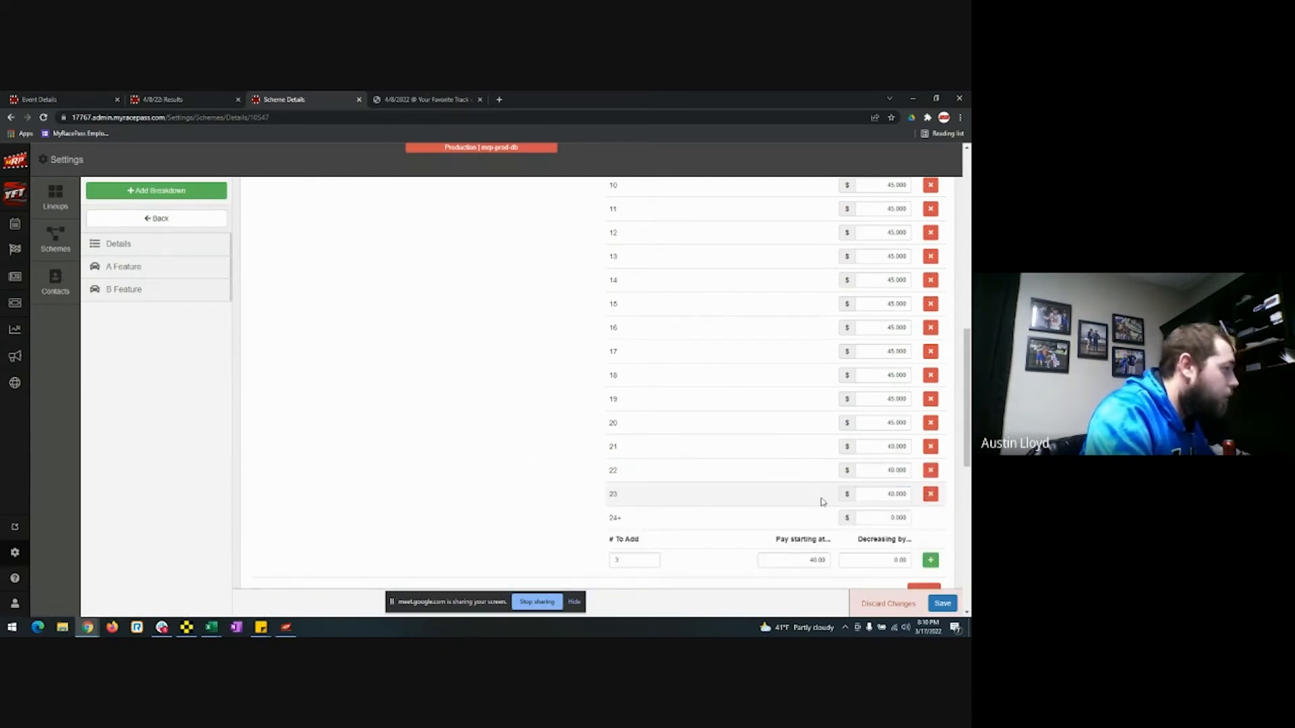
Review the March Special pay table and save the scheme.
{"action": "scroll", "coordinate": [473, 443], "scroll_direction": "up", "scroll_amount": 6}
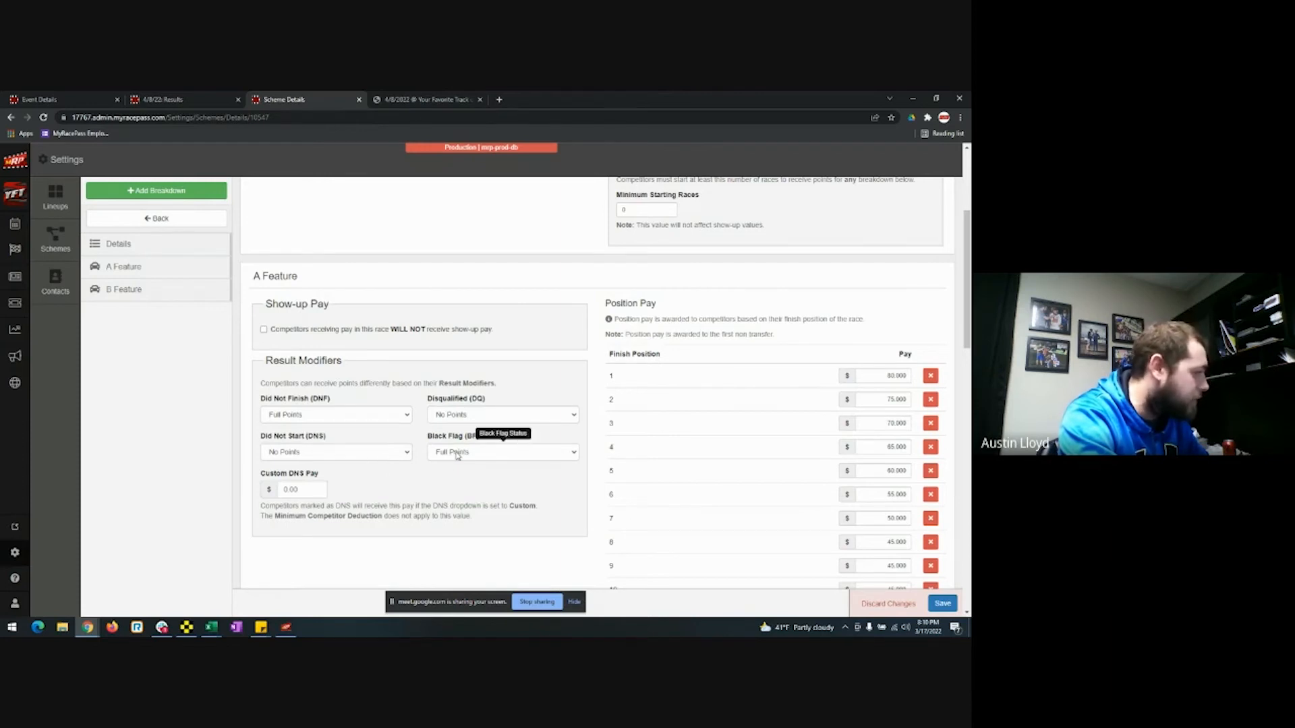
{"action": "scroll", "coordinate": [440, 504], "scroll_direction": "up", "scroll_amount": 3}
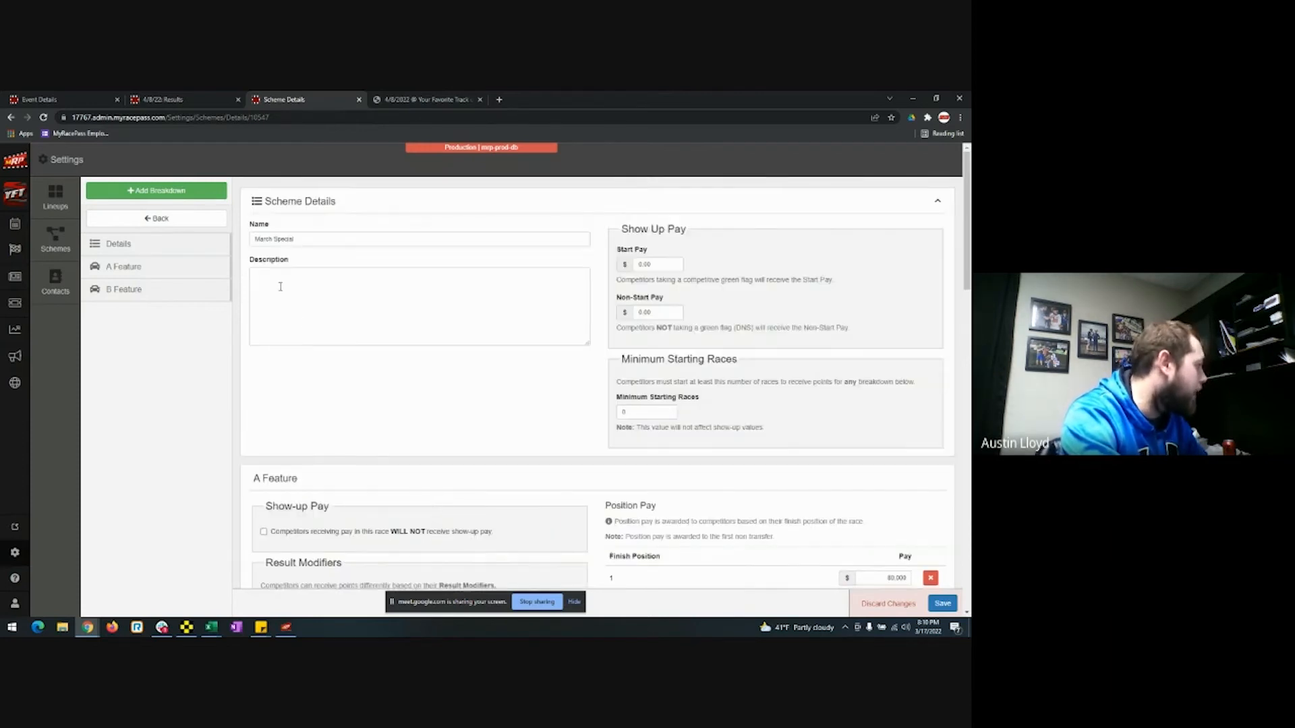
{"action": "scroll", "coordinate": [371, 499], "scroll_direction": "down", "scroll_amount": 3}
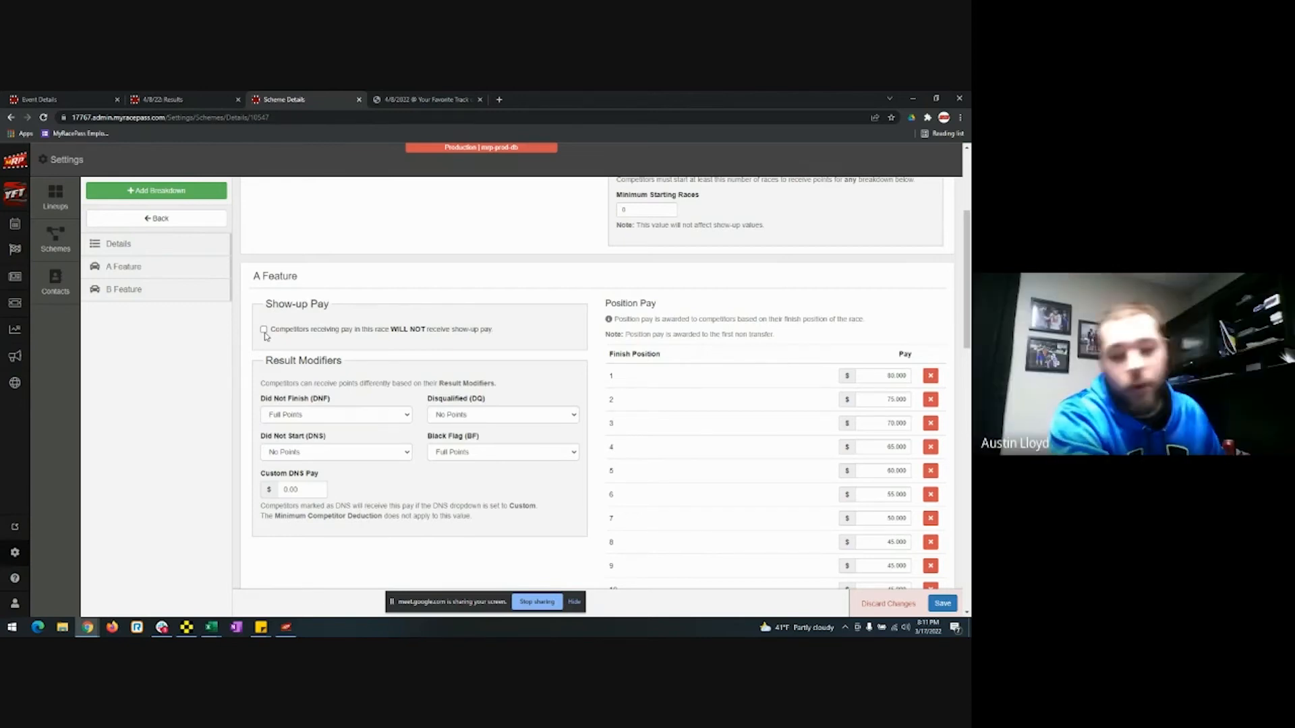
{"action": "scroll", "coordinate": [275, 363], "scroll_direction": "down", "scroll_amount": 1}
{"action": "scroll", "coordinate": [276, 362], "scroll_direction": "down", "scroll_amount": 8}
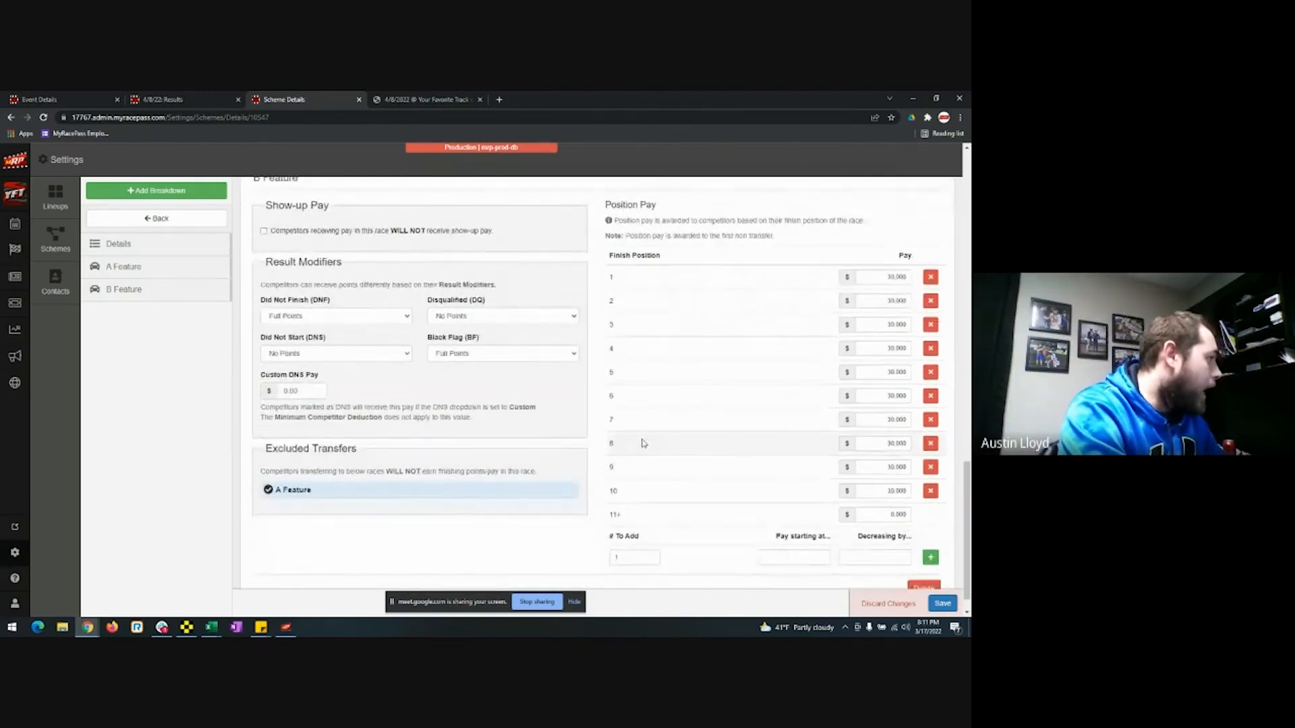
{"action": "scroll", "coordinate": [567, 490], "scroll_direction": "up", "scroll_amount": 12}
{"action": "scroll", "coordinate": [614, 482], "scroll_direction": "up", "scroll_amount": 1}
{"action": "scroll", "coordinate": [614, 482], "scroll_direction": "down", "scroll_amount": 11}
{"action": "left_click", "coordinate": [944, 605]}
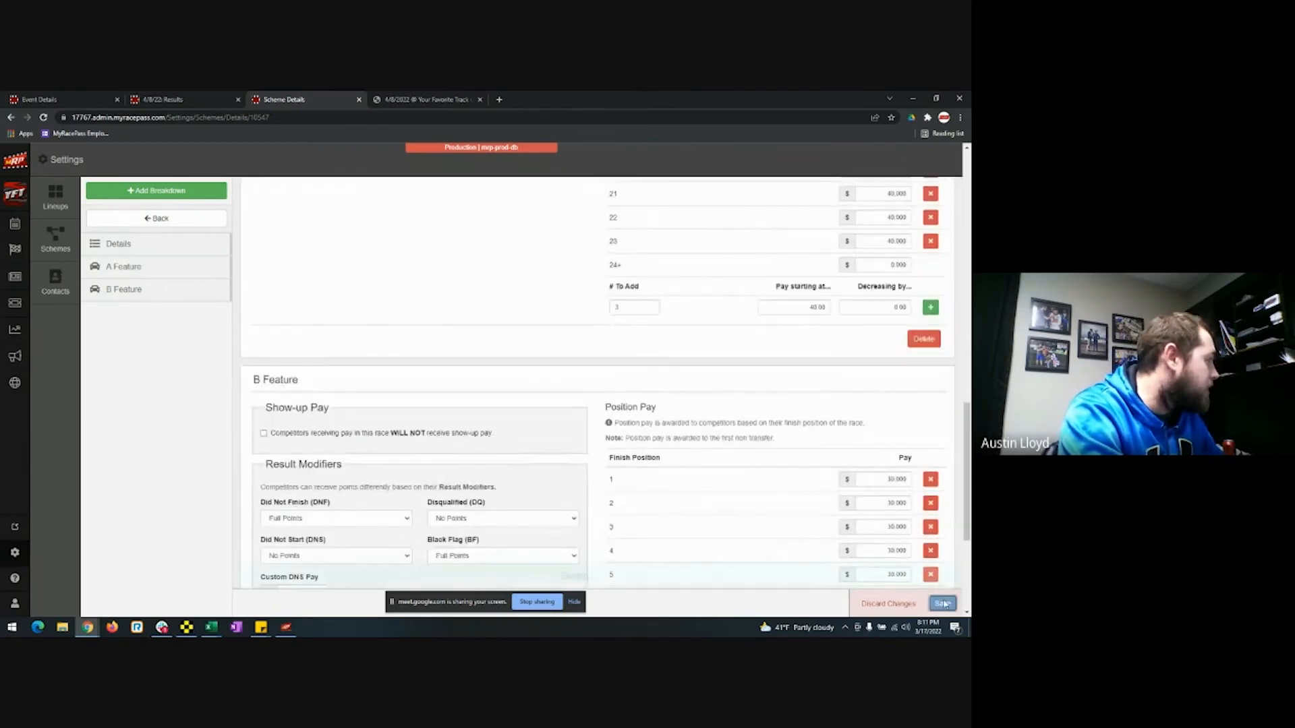
On the 4/8/22 results, go to Points/Pay and start adding a points/pay group.
{"action": "left_click", "coordinate": [178, 98]}
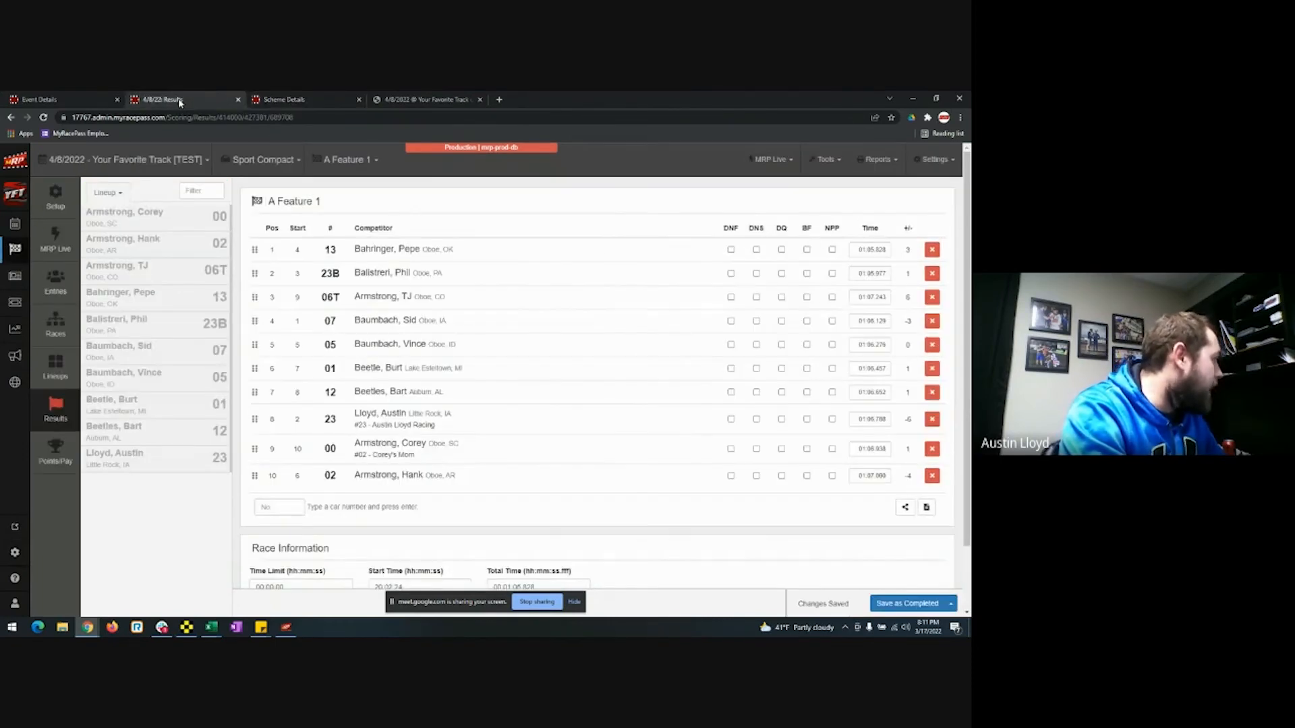
{"action": "left_click", "coordinate": [68, 458]}
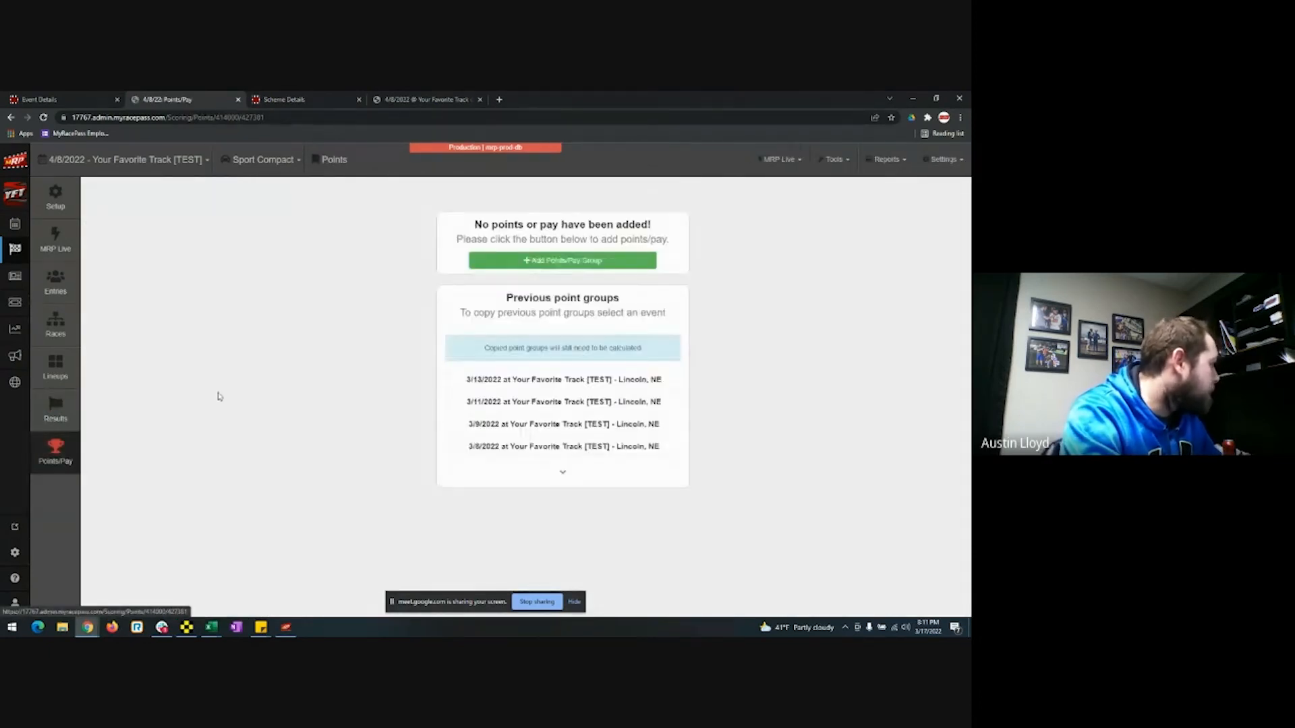
{"action": "left_click", "coordinate": [519, 262]}
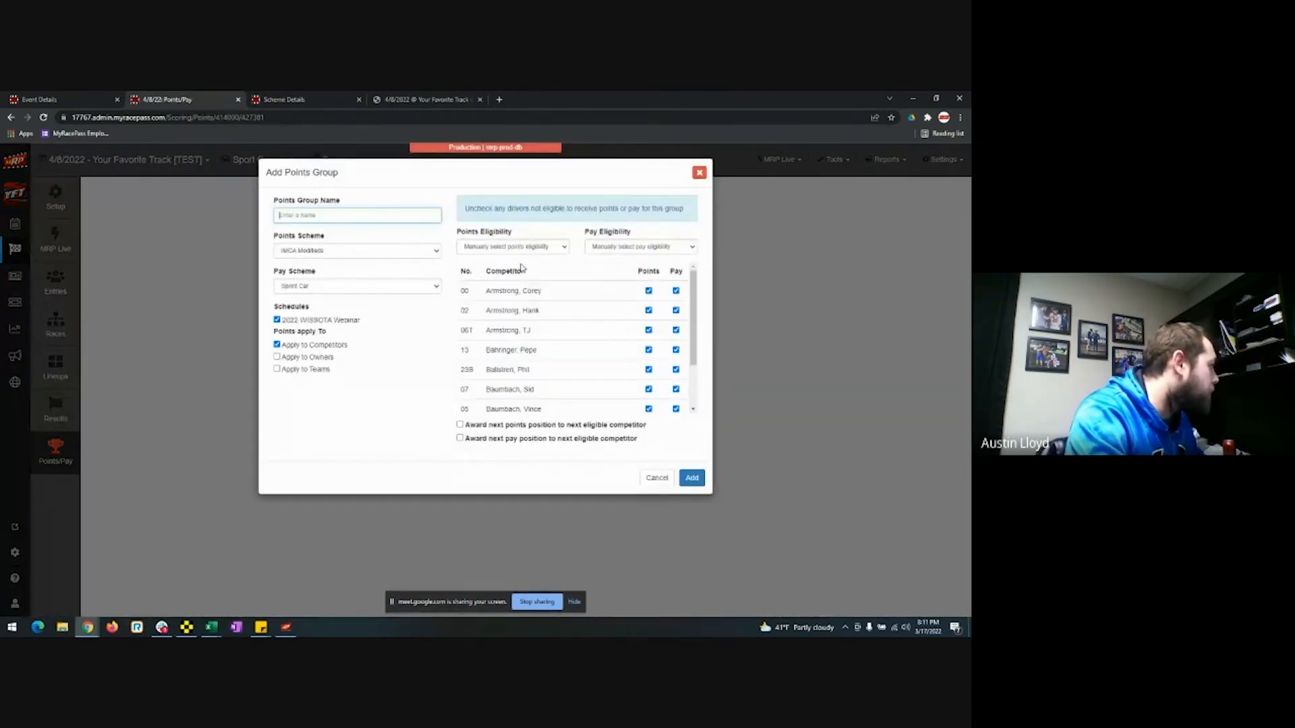
Add Point Group 1 with WISSOTA National Scheme points and Sprint Car pay.
{"action": "left_click", "coordinate": [383, 252]}
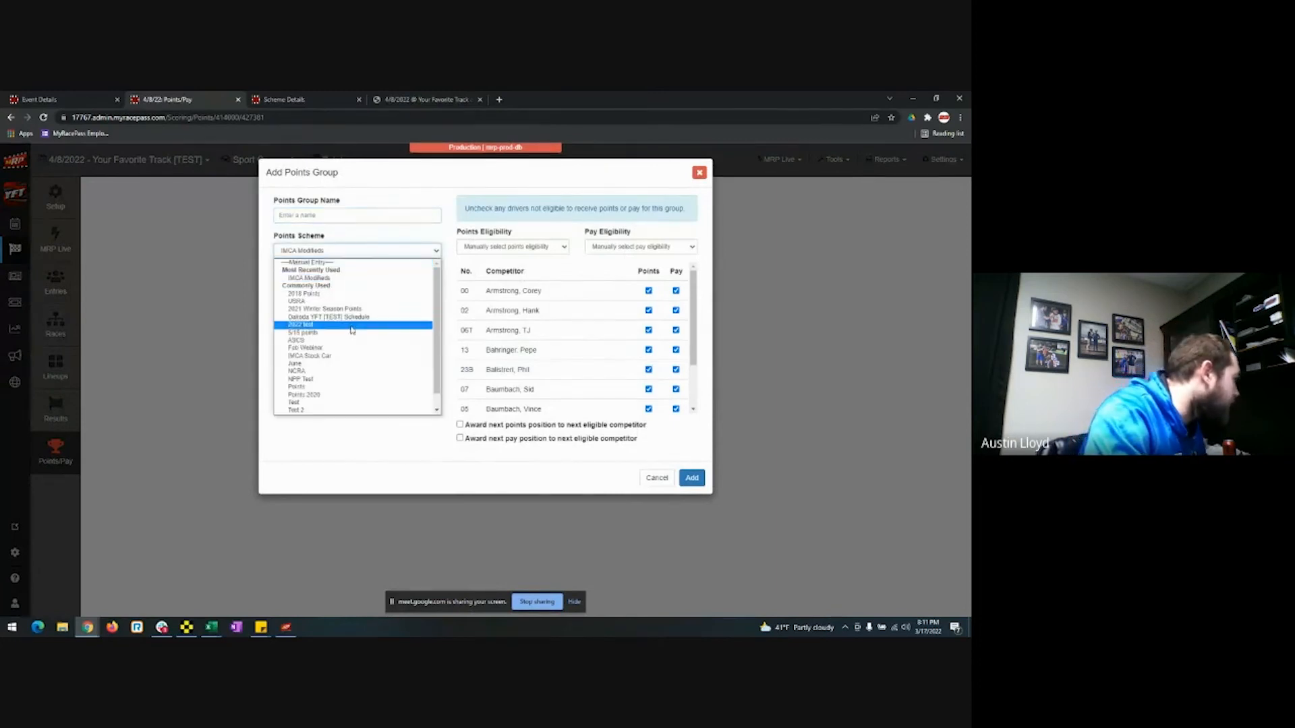
{"action": "key", "text": "w"}
{"action": "left_click", "coordinate": [359, 407]}
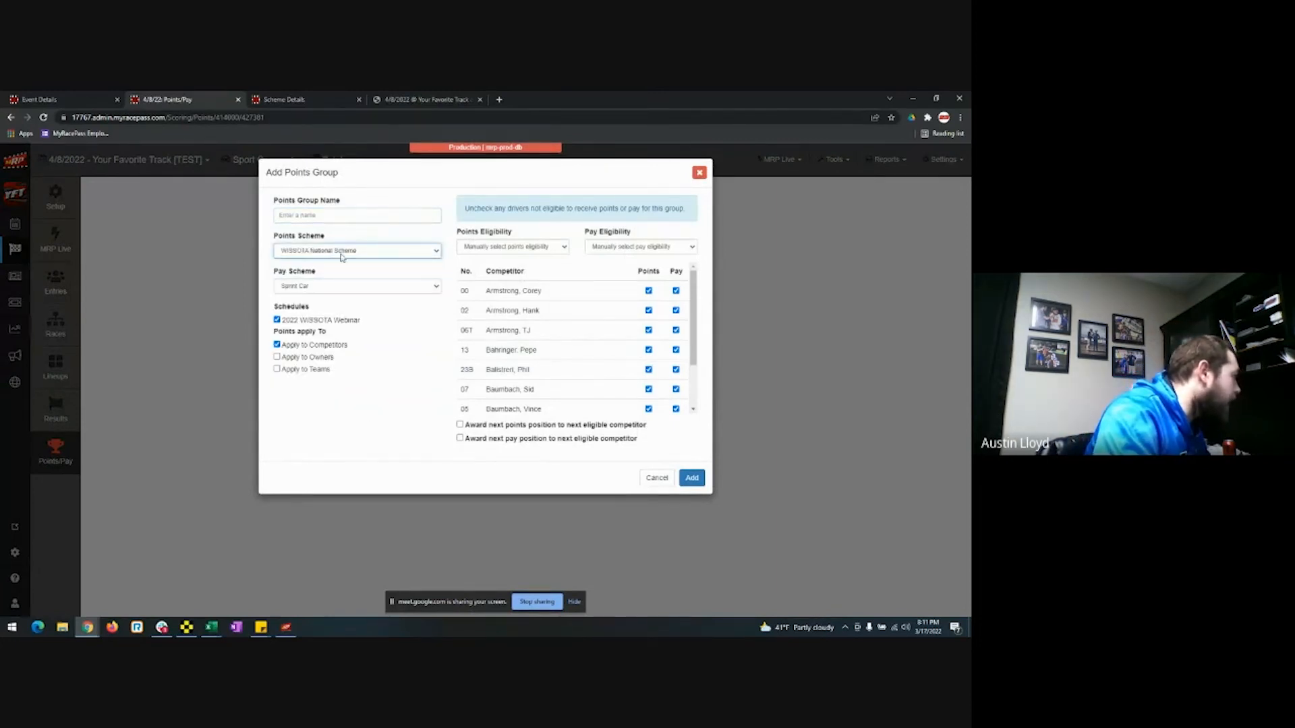
{"action": "left_click", "coordinate": [328, 213]}
{"action": "key", "text": "Down"}
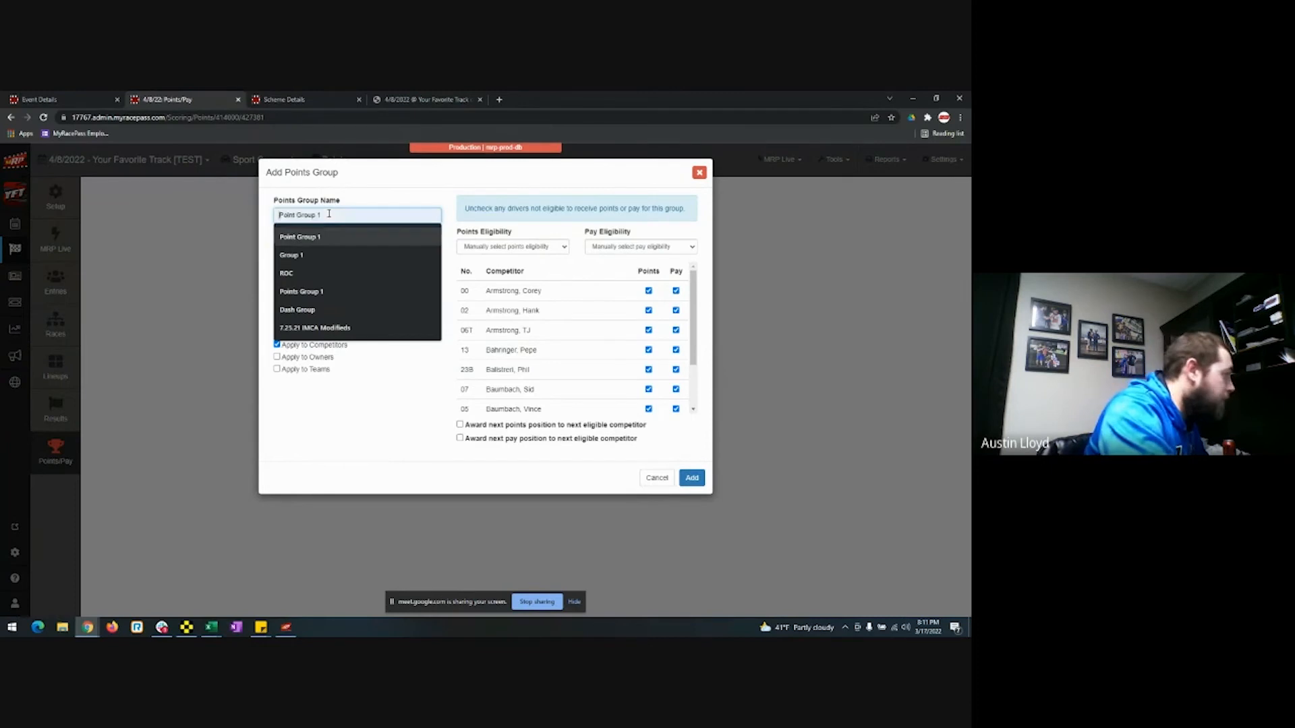
{"action": "key", "text": "Return"}
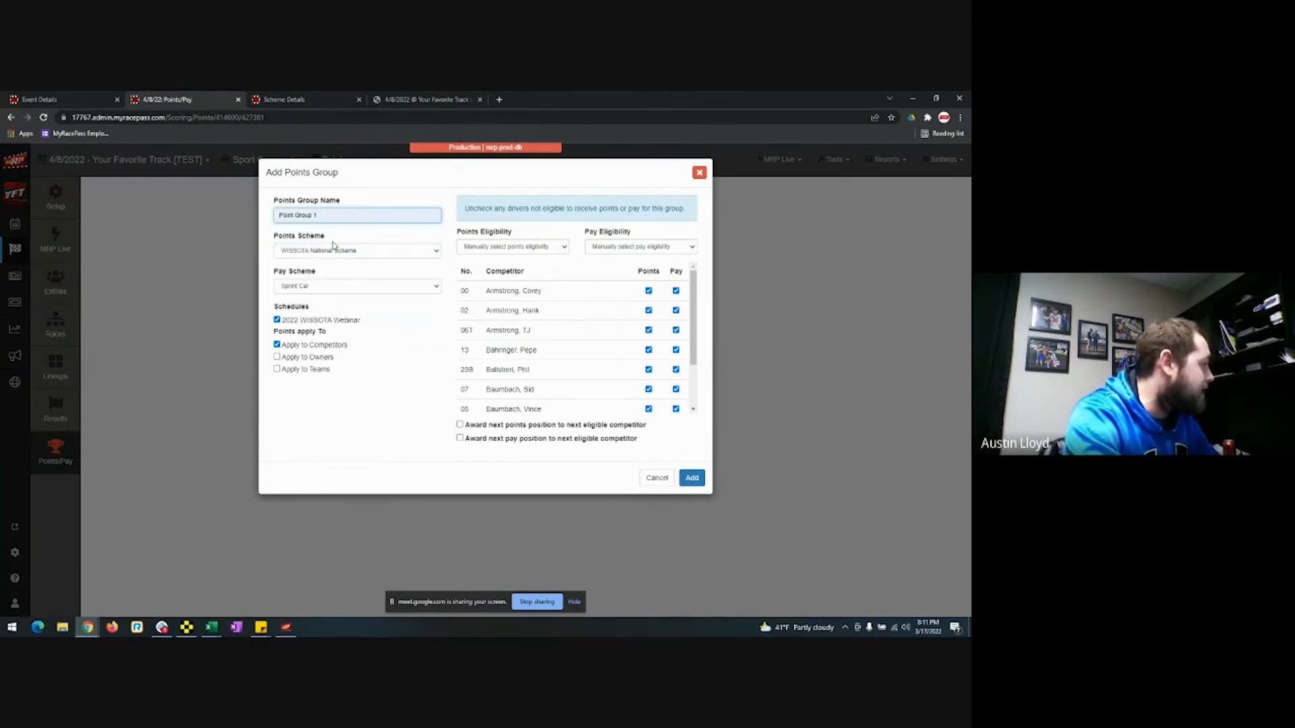
{"action": "left_click", "coordinate": [348, 290]}
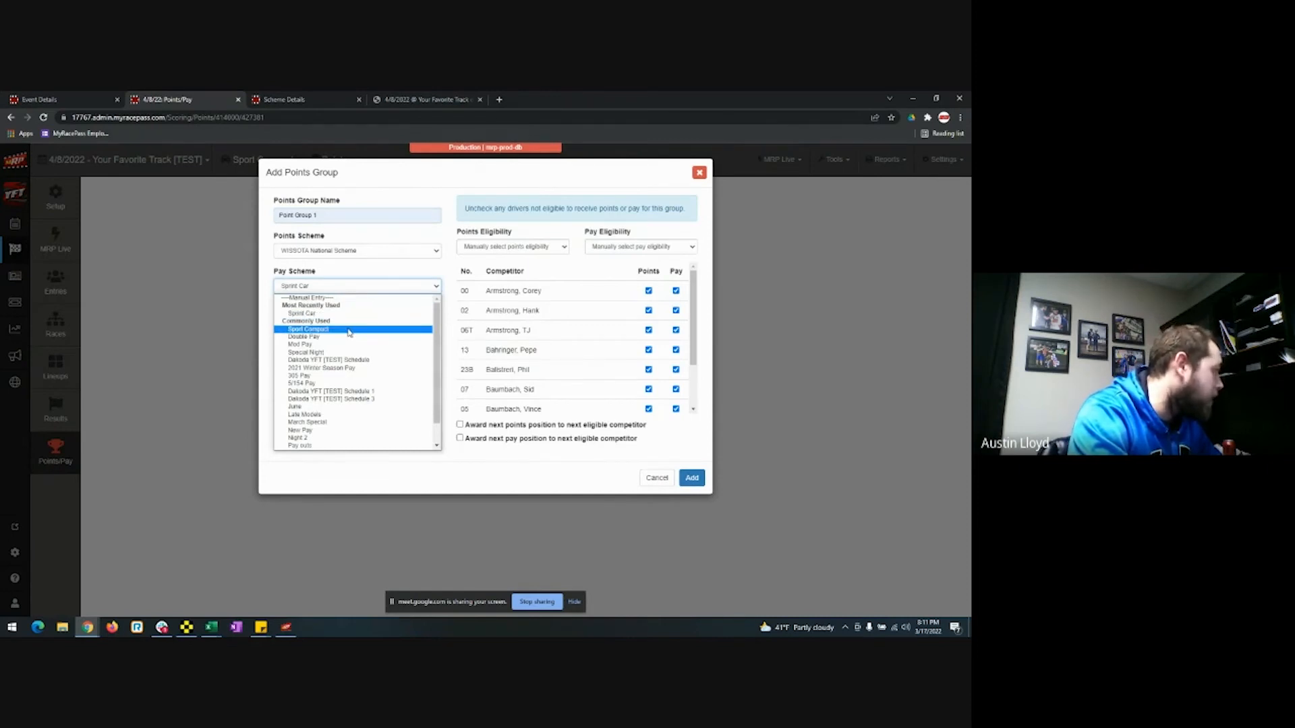
{"action": "left_click", "coordinate": [343, 313]}
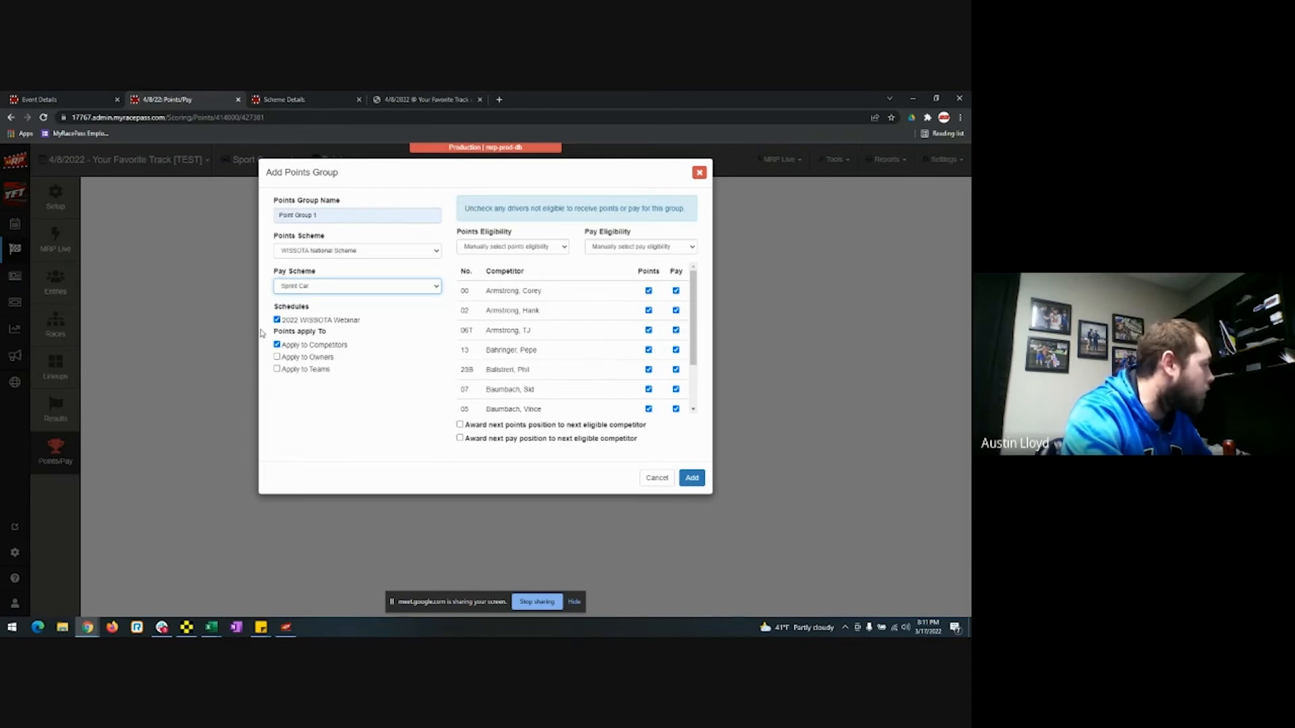
{"action": "left_click", "coordinate": [691, 478]}
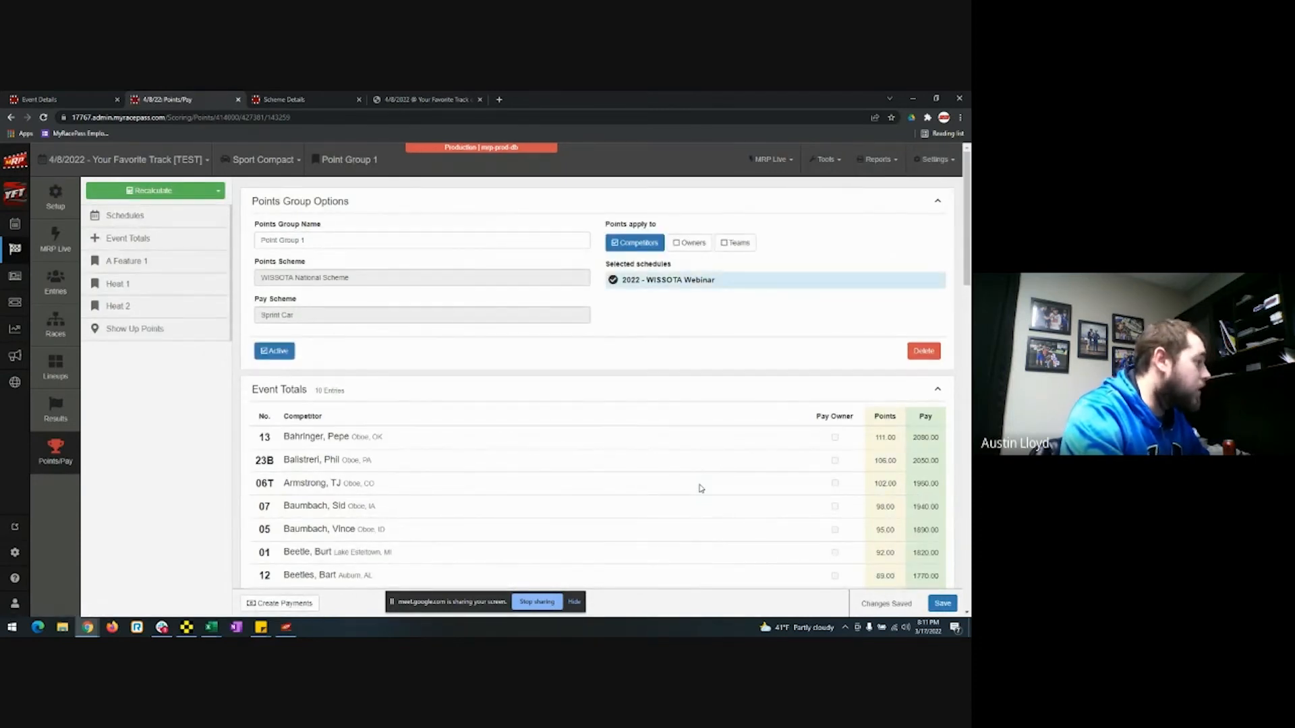
{"action": "scroll", "coordinate": [700, 489], "scroll_direction": "down", "scroll_amount": 5}
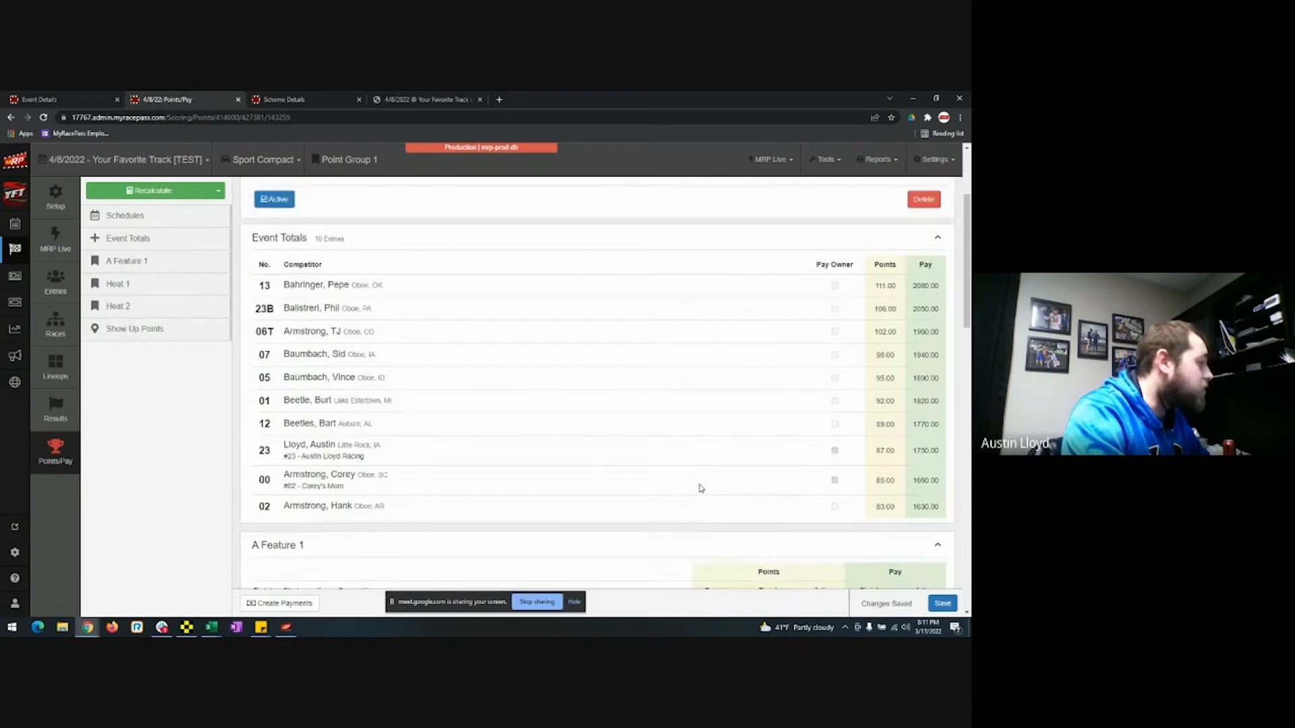
{"action": "scroll", "coordinate": [700, 488], "scroll_direction": "up", "scroll_amount": 2}
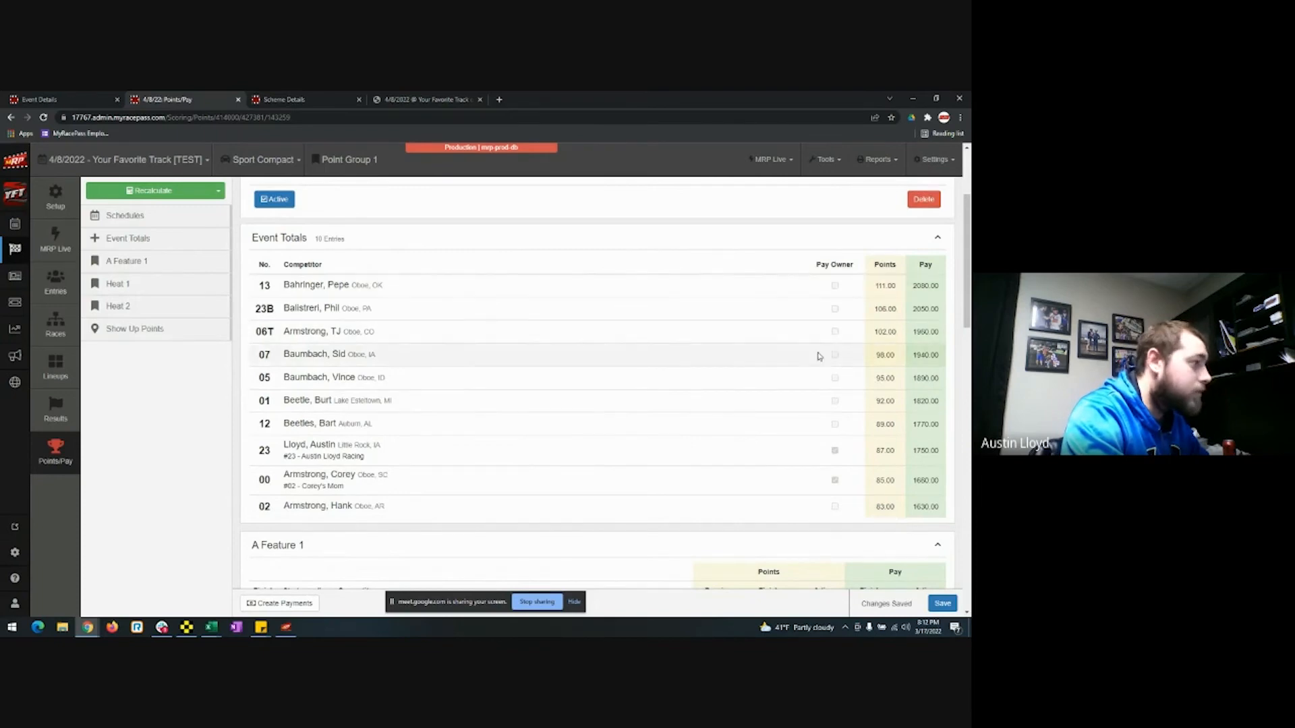
{"action": "scroll", "coordinate": [820, 379], "scroll_direction": "down", "scroll_amount": 3}
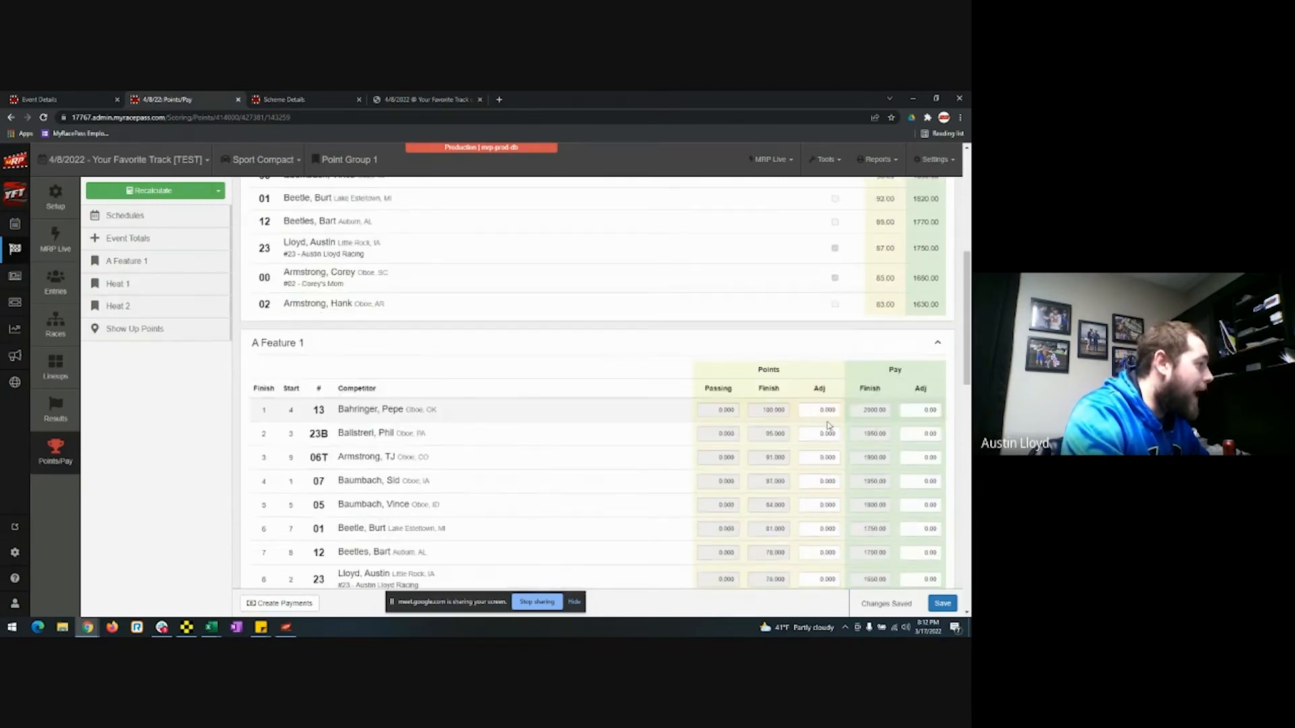
{"action": "scroll", "coordinate": [936, 287], "scroll_direction": "up", "scroll_amount": 4}
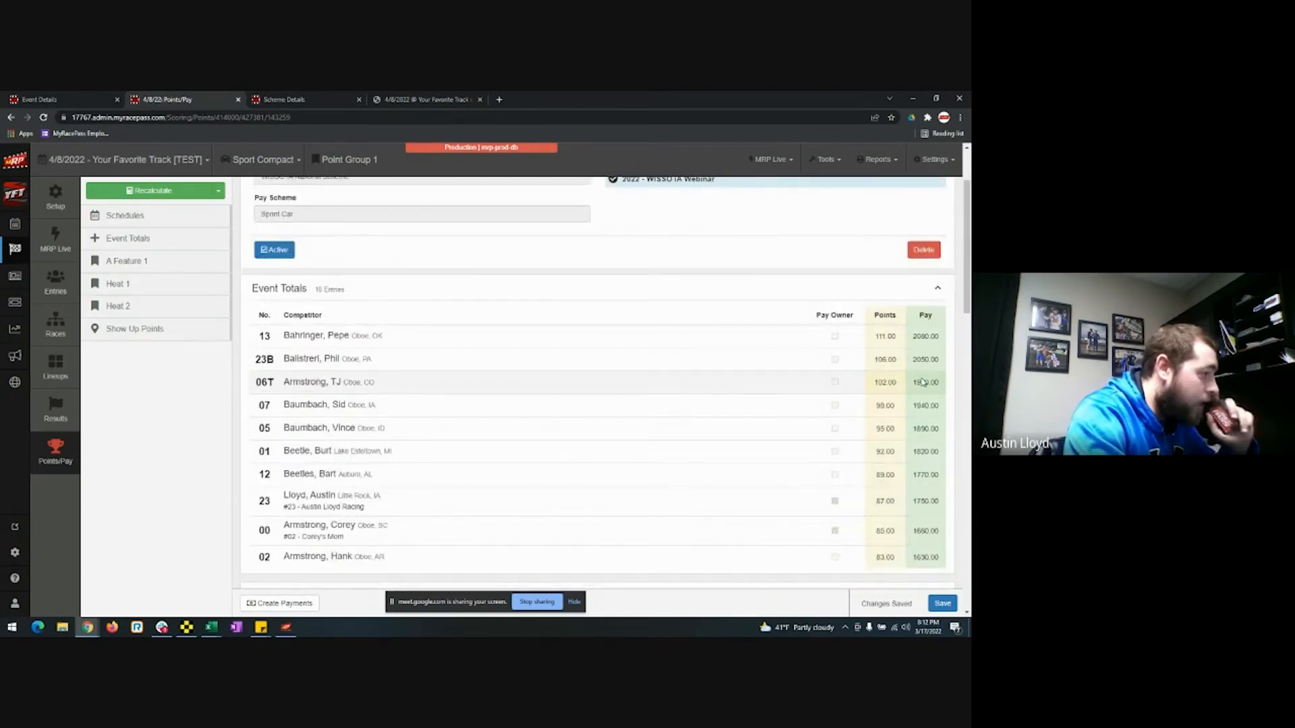
{"action": "scroll", "coordinate": [917, 421], "scroll_direction": "down", "scroll_amount": 3}
{"action": "scroll", "coordinate": [917, 420], "scroll_direction": "down", "scroll_amount": 2}
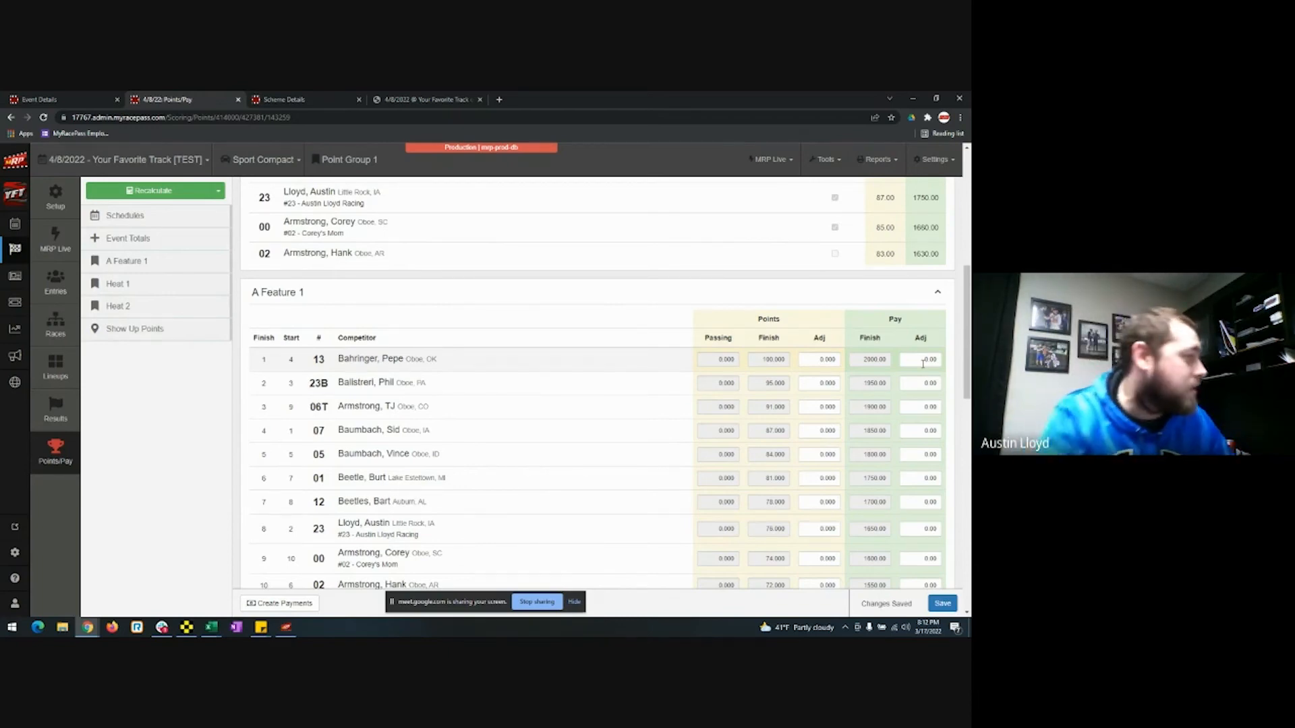
{"action": "scroll", "coordinate": [754, 432], "scroll_direction": "down", "scroll_amount": 15}
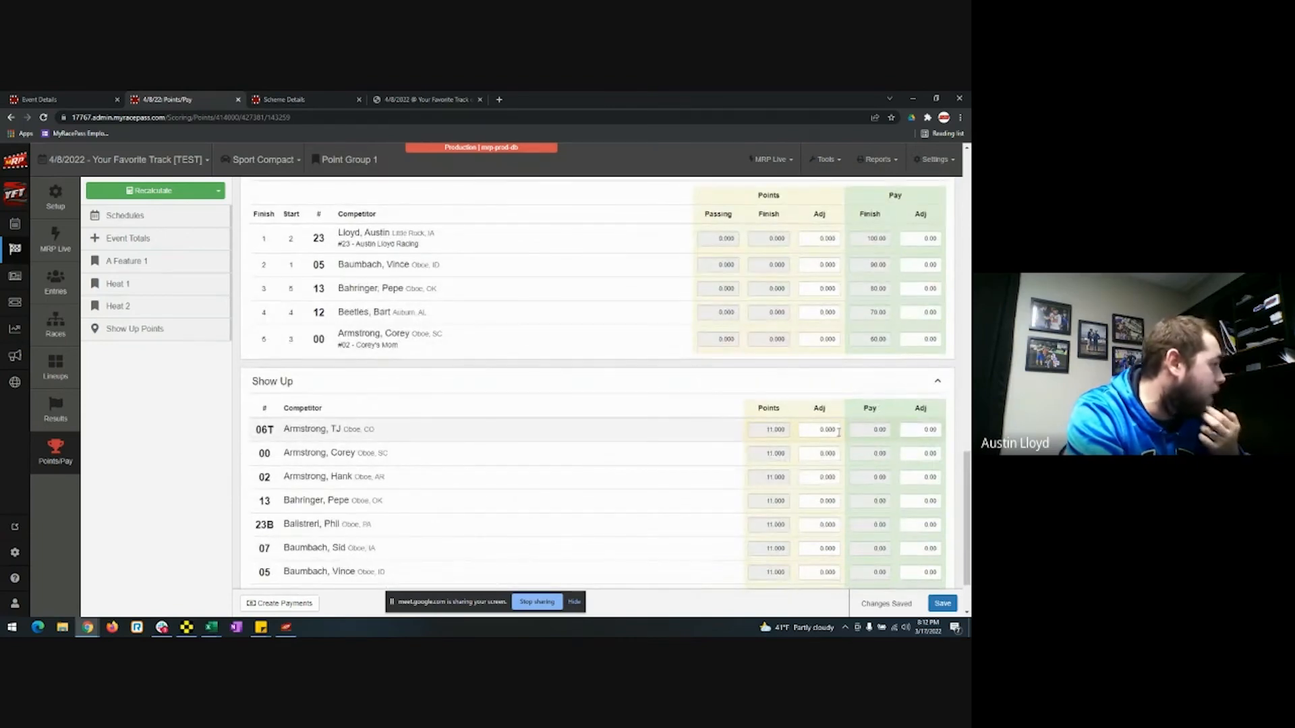
{"action": "scroll", "coordinate": [840, 435], "scroll_direction": "down", "scroll_amount": 1}
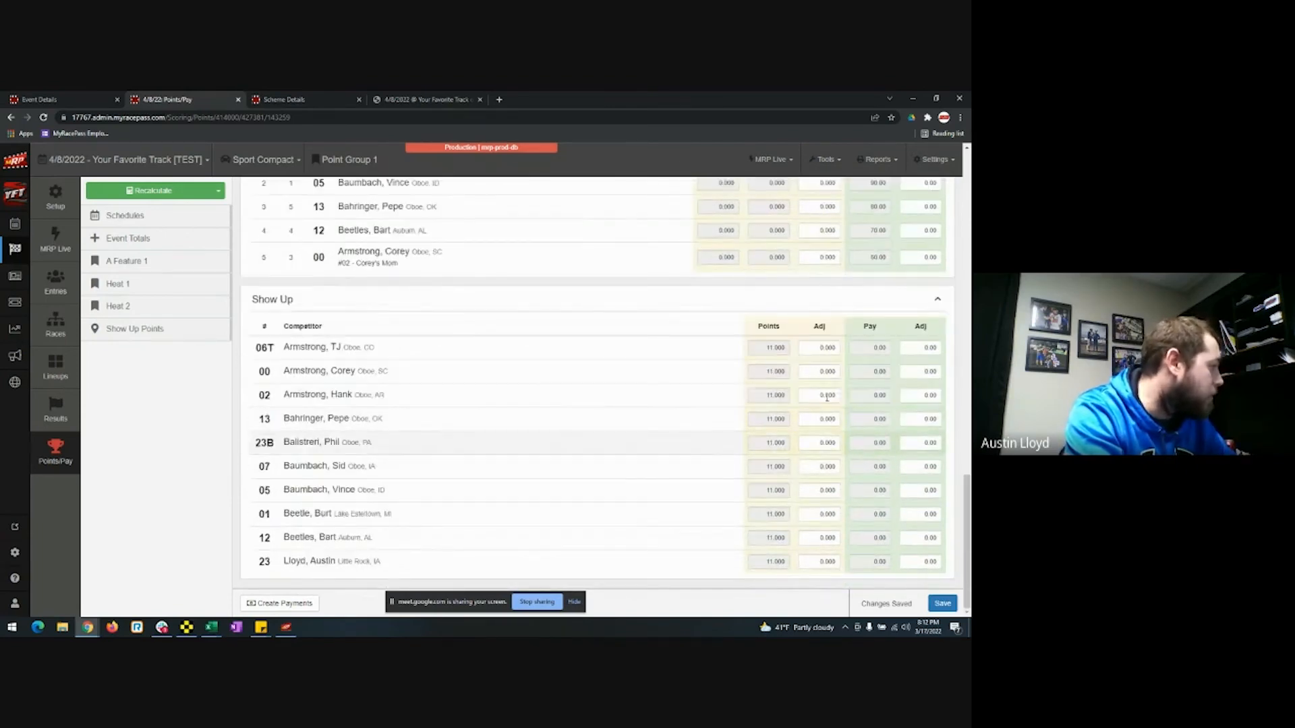
{"action": "scroll", "coordinate": [754, 467], "scroll_direction": "up", "scroll_amount": 2}
{"action": "scroll", "coordinate": [754, 467], "scroll_direction": "up", "scroll_amount": 15}
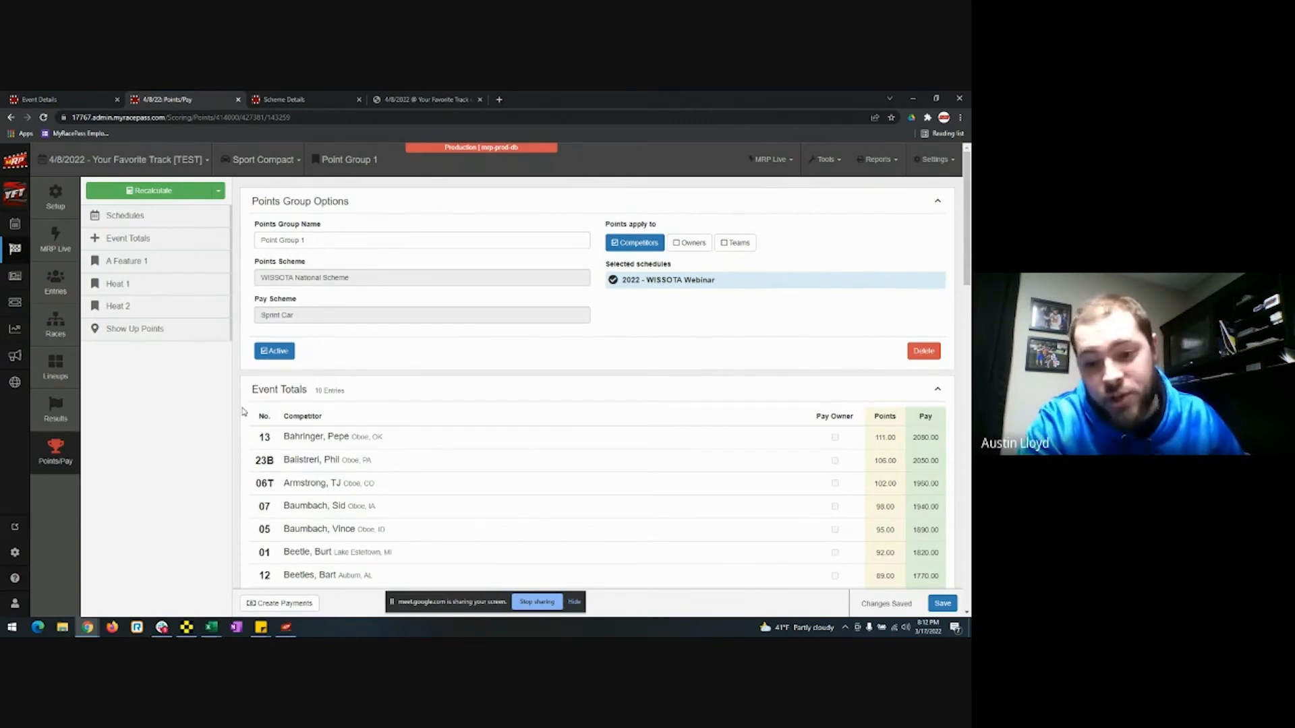
View the Recalculate options, then create payments from the group's pay totals.
{"action": "left_click", "coordinate": [218, 191]}
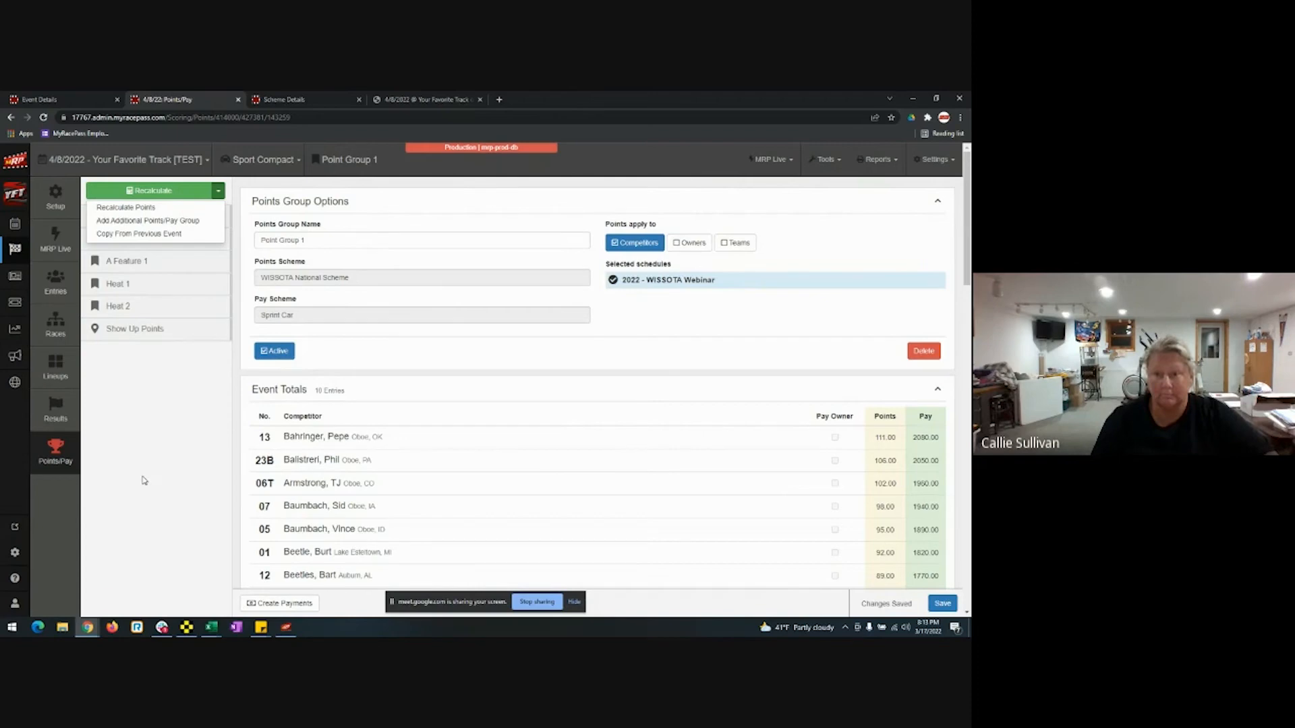
{"action": "left_click", "coordinate": [291, 605]}
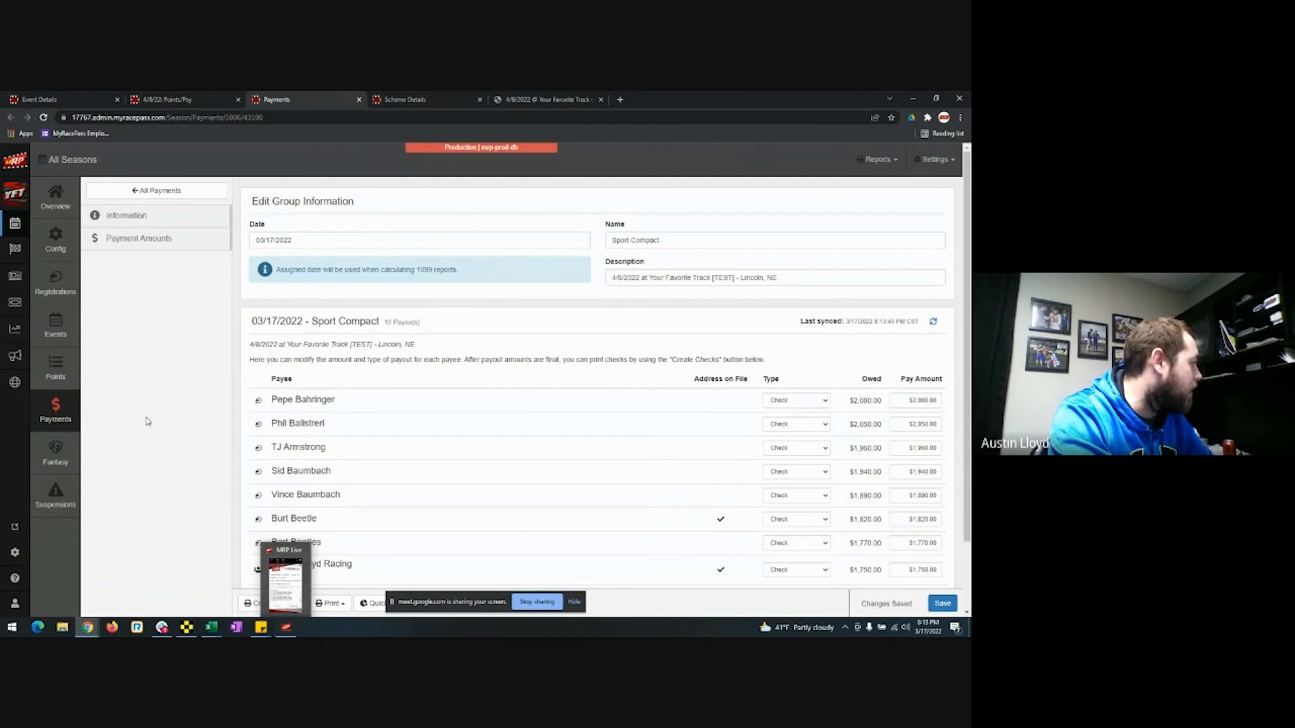
Return to the Payment Lookup list showing all 50 payment groups.
{"action": "left_click", "coordinate": [66, 412]}
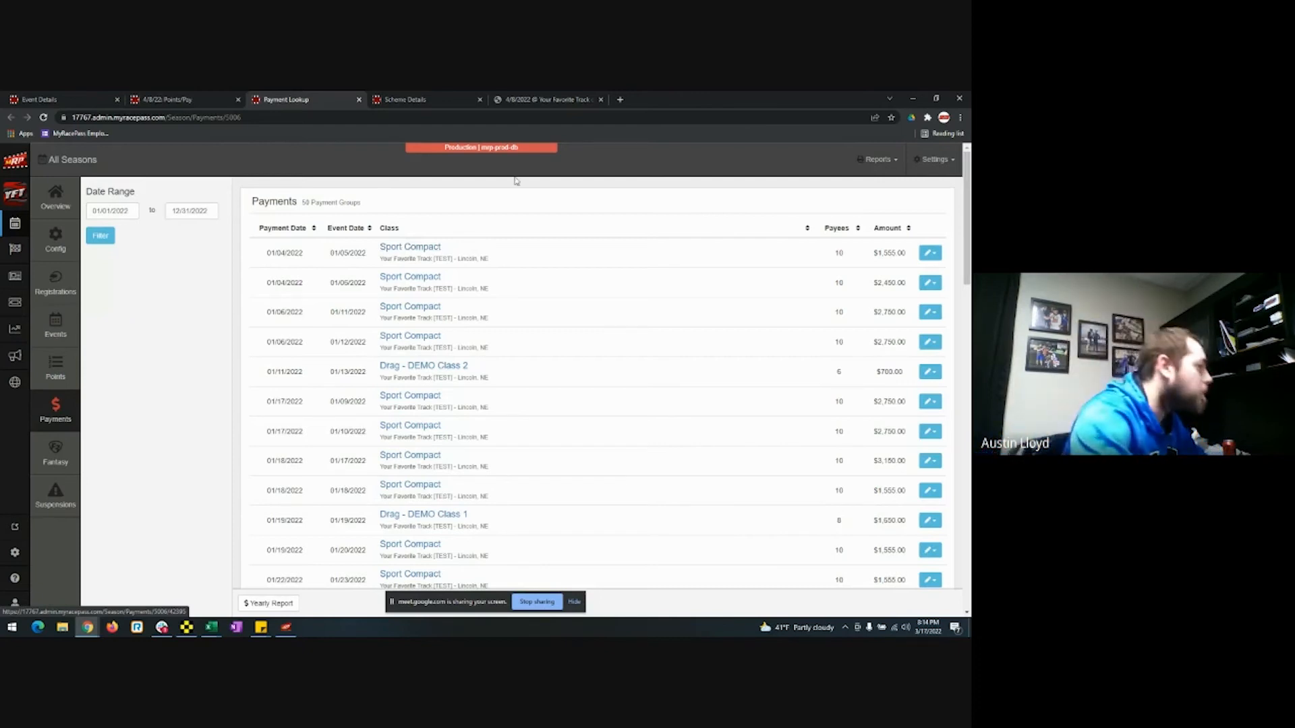
Open the 01/04/2022 Sport Compact payment group and create checks for all 10 payees from number 1011.
{"action": "left_click", "coordinate": [414, 248]}
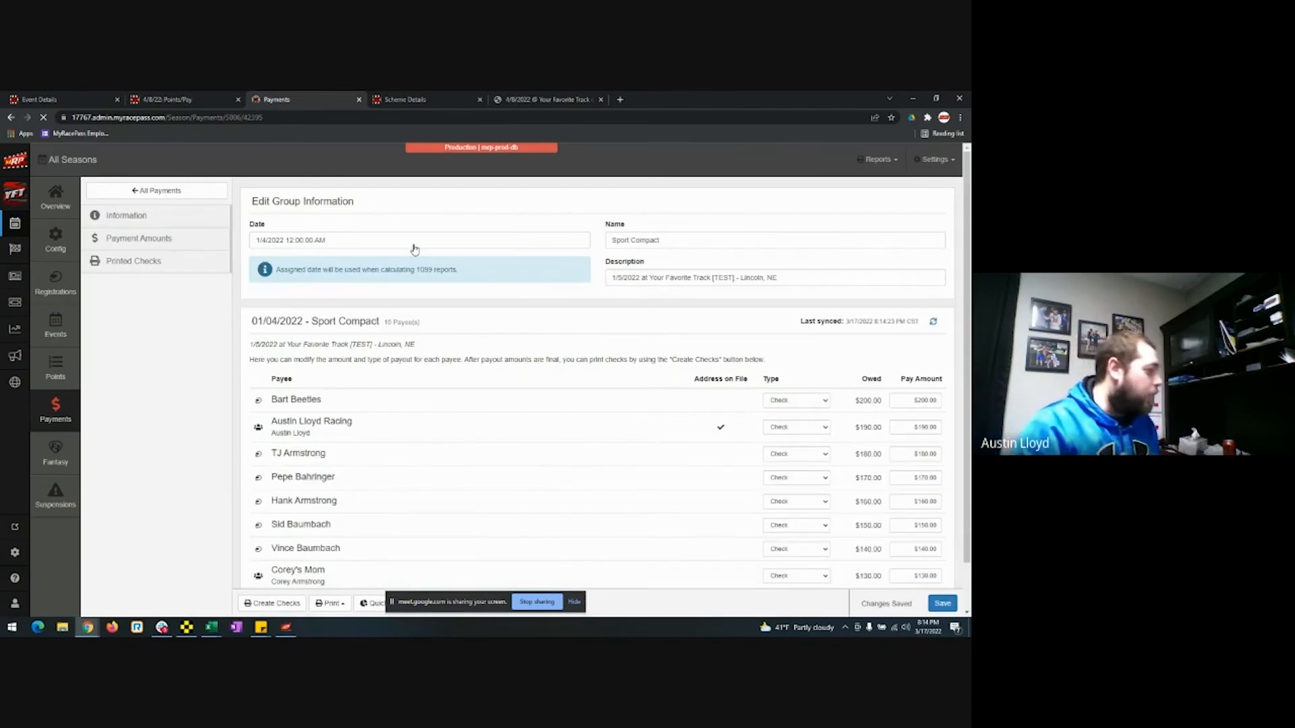
{"action": "left_click", "coordinate": [293, 607]}
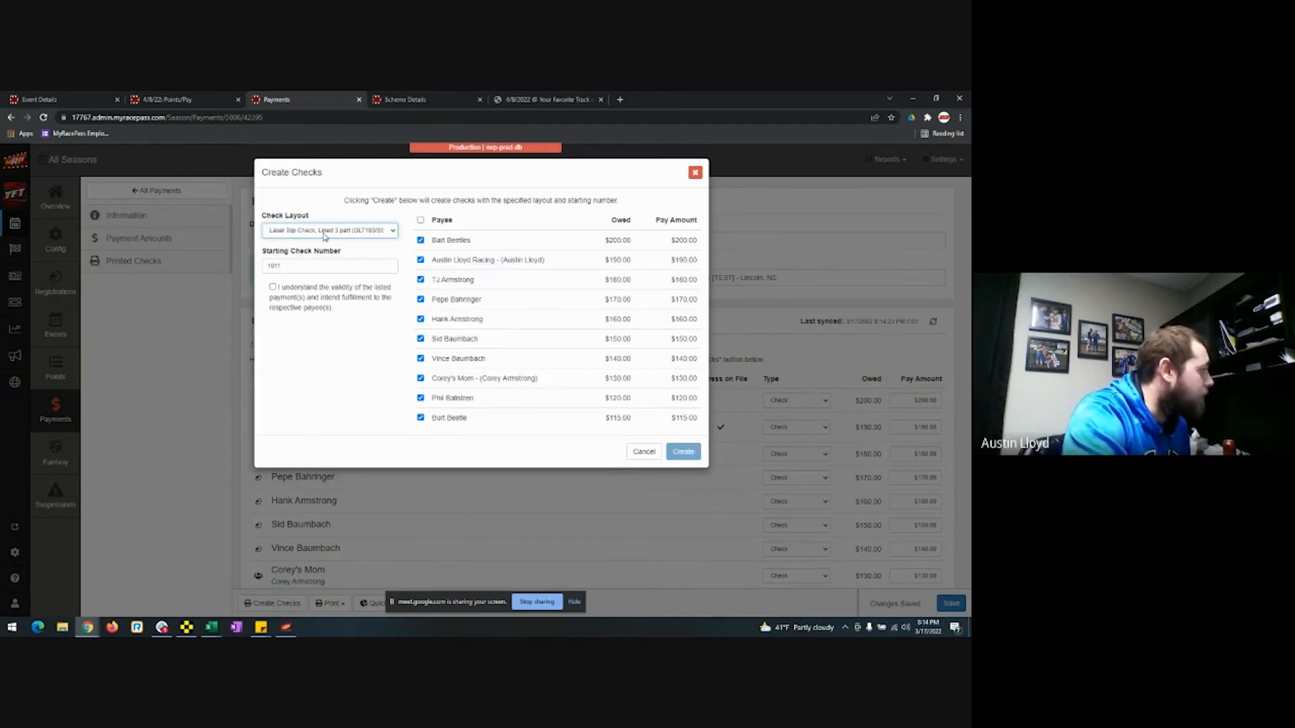
{"action": "left_click", "coordinate": [681, 451]}
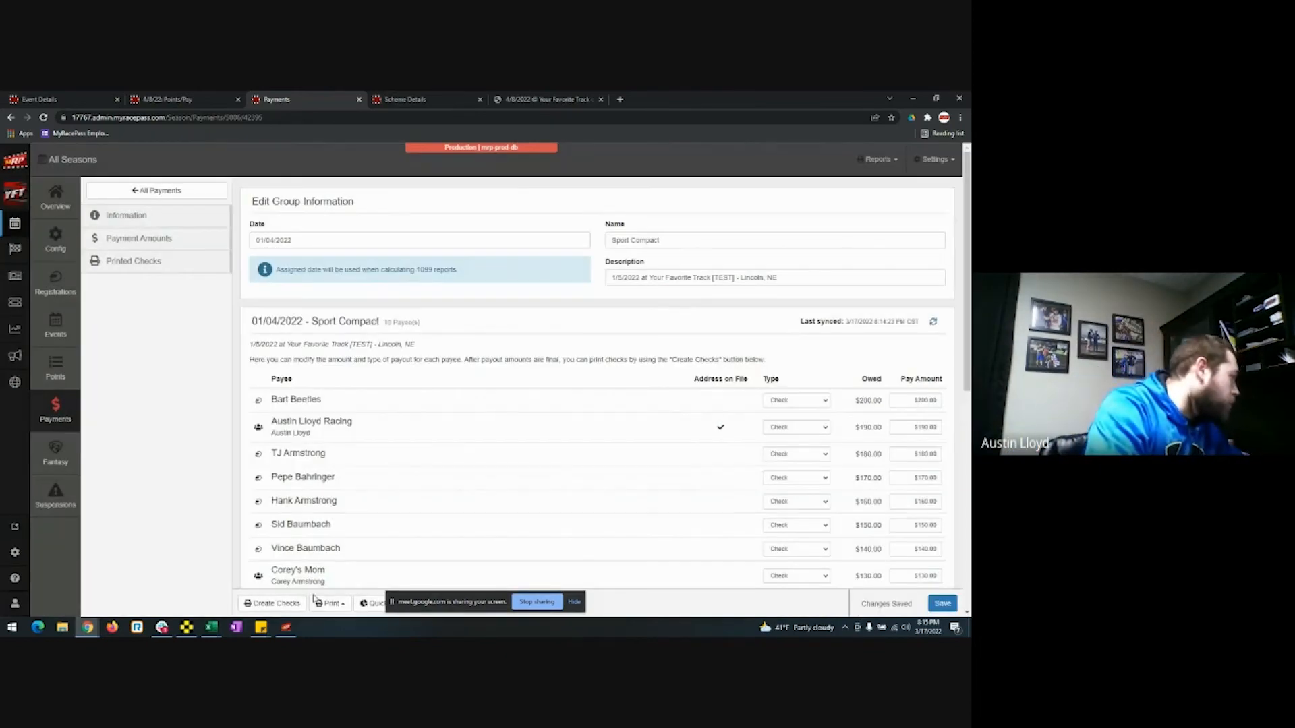
{"action": "left_click", "coordinate": [316, 599]}
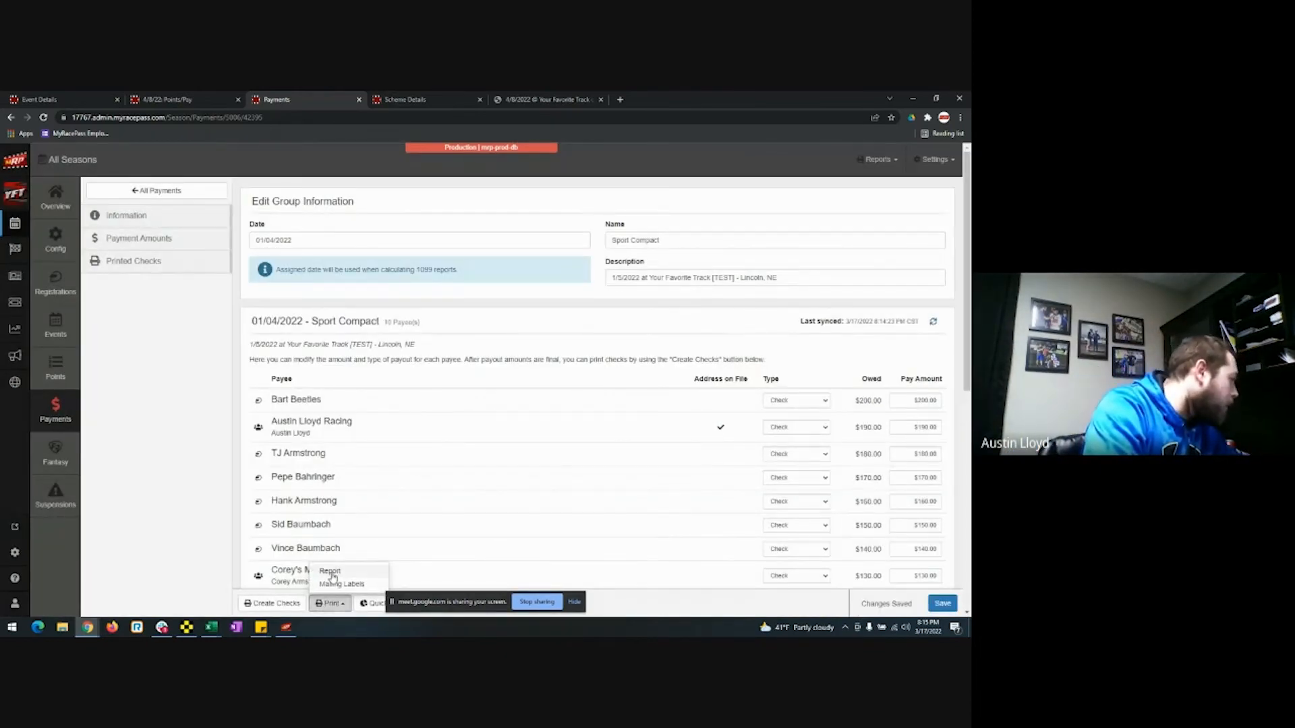
{"action": "left_click", "coordinate": [330, 577]}
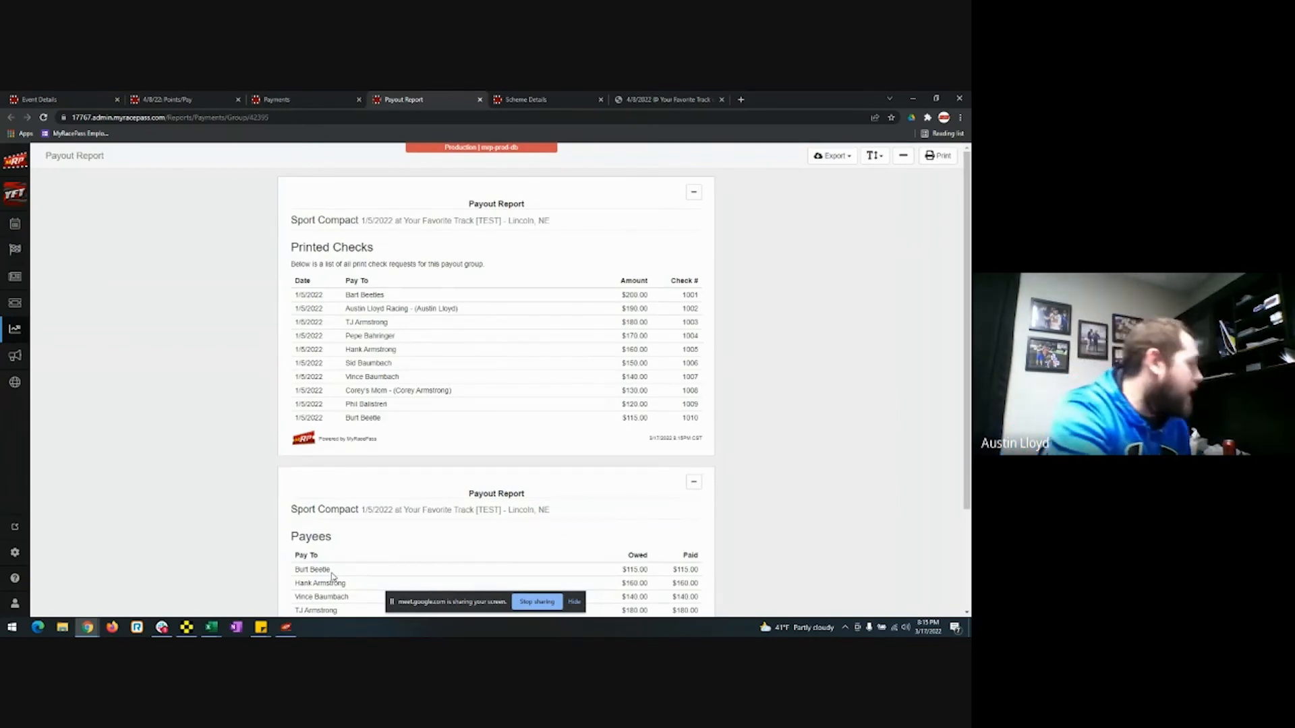
{"action": "scroll", "coordinate": [331, 577], "scroll_direction": "down", "scroll_amount": 3}
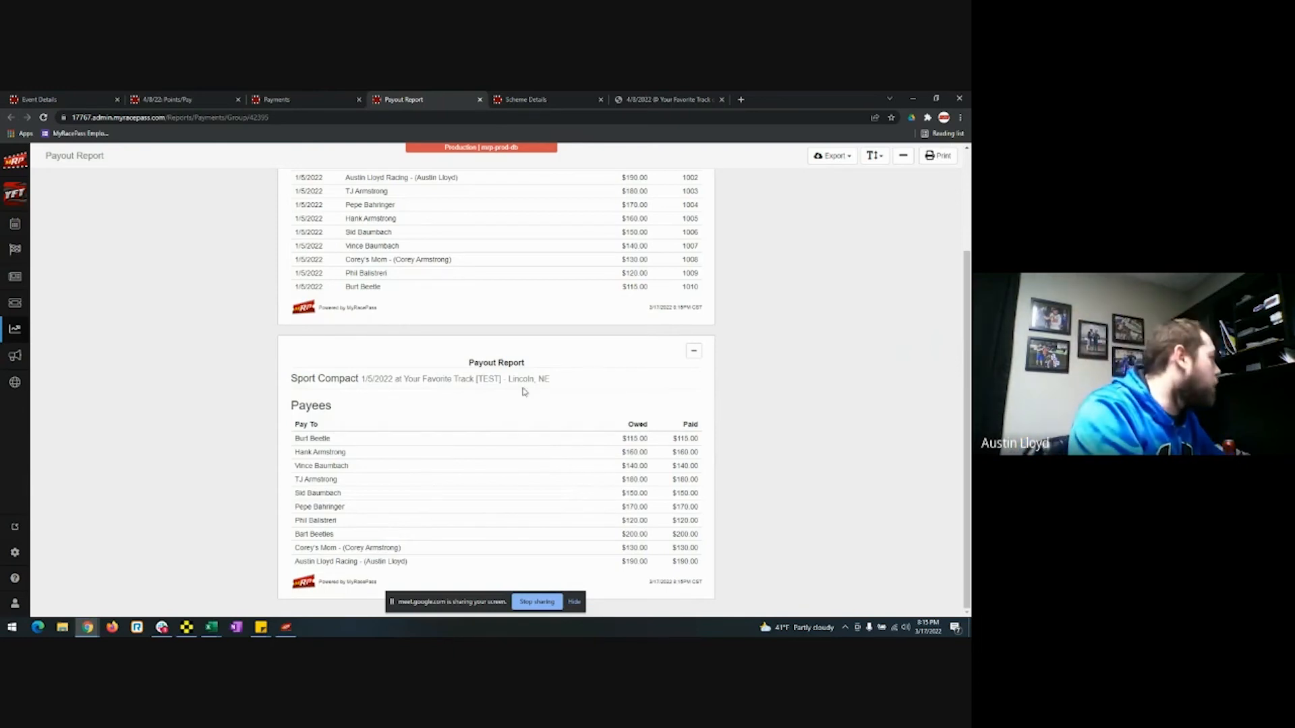
{"action": "left_click", "coordinate": [478, 99]}
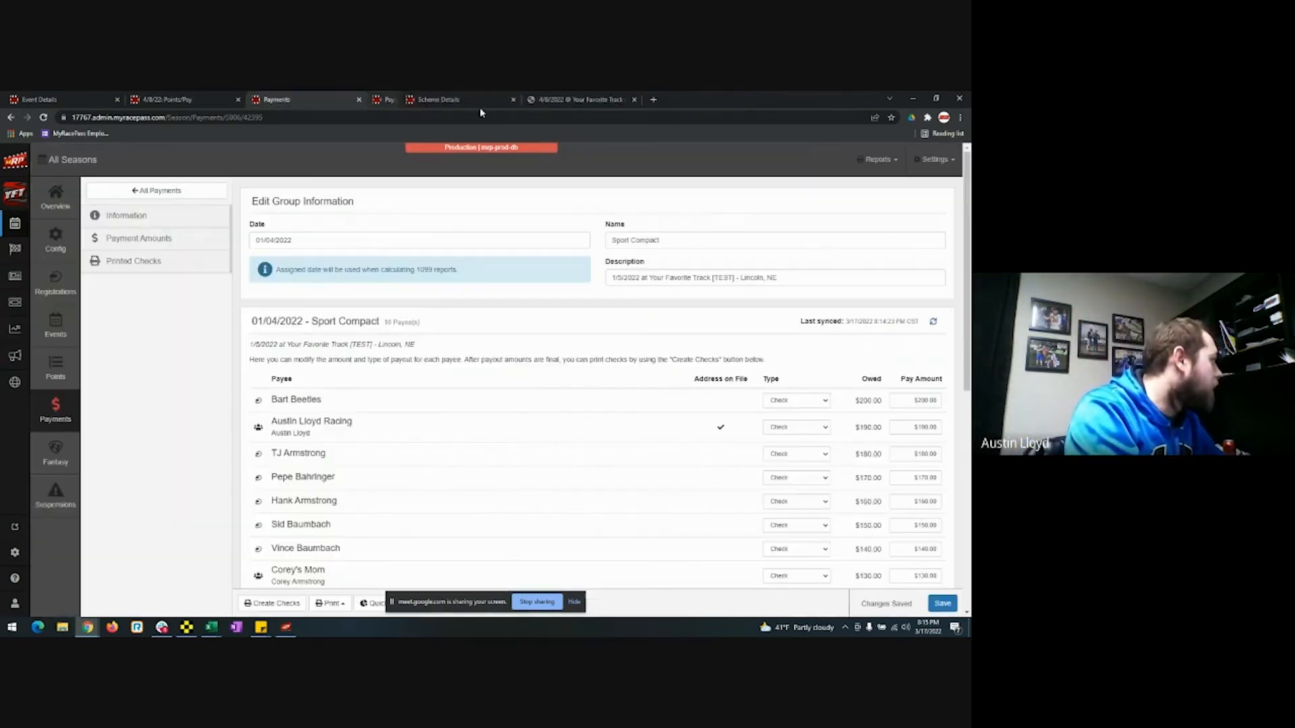
Dismiss the Print choices and switch to the 4/8/22 Points/Pay tab.
{"action": "left_click", "coordinate": [333, 603]}
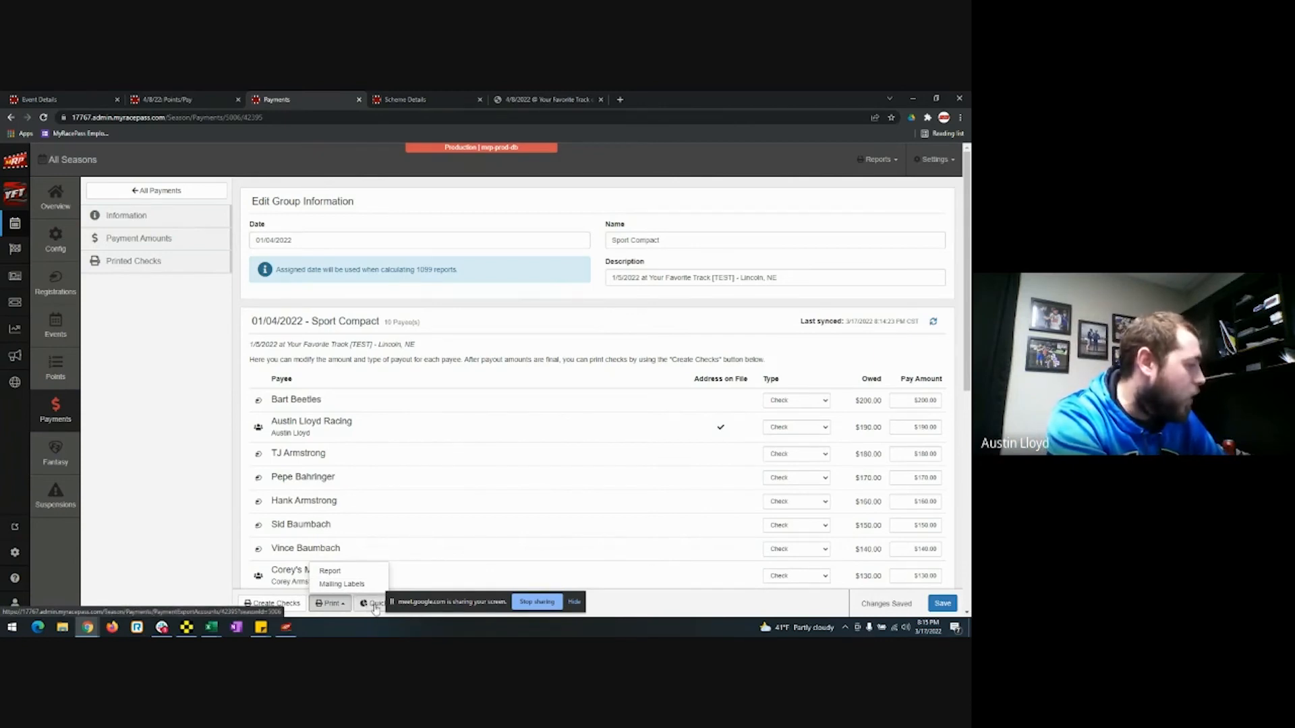
{"action": "left_click", "coordinate": [614, 611]}
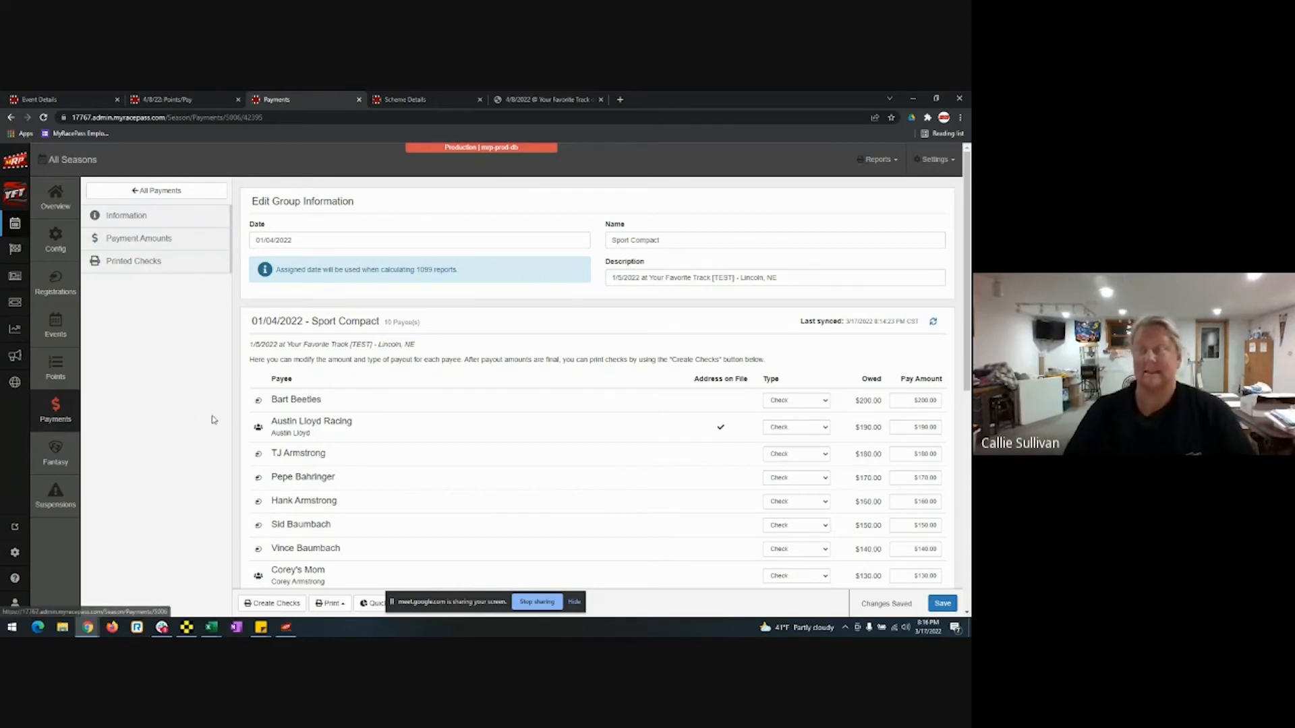
{"action": "left_click", "coordinate": [200, 104]}
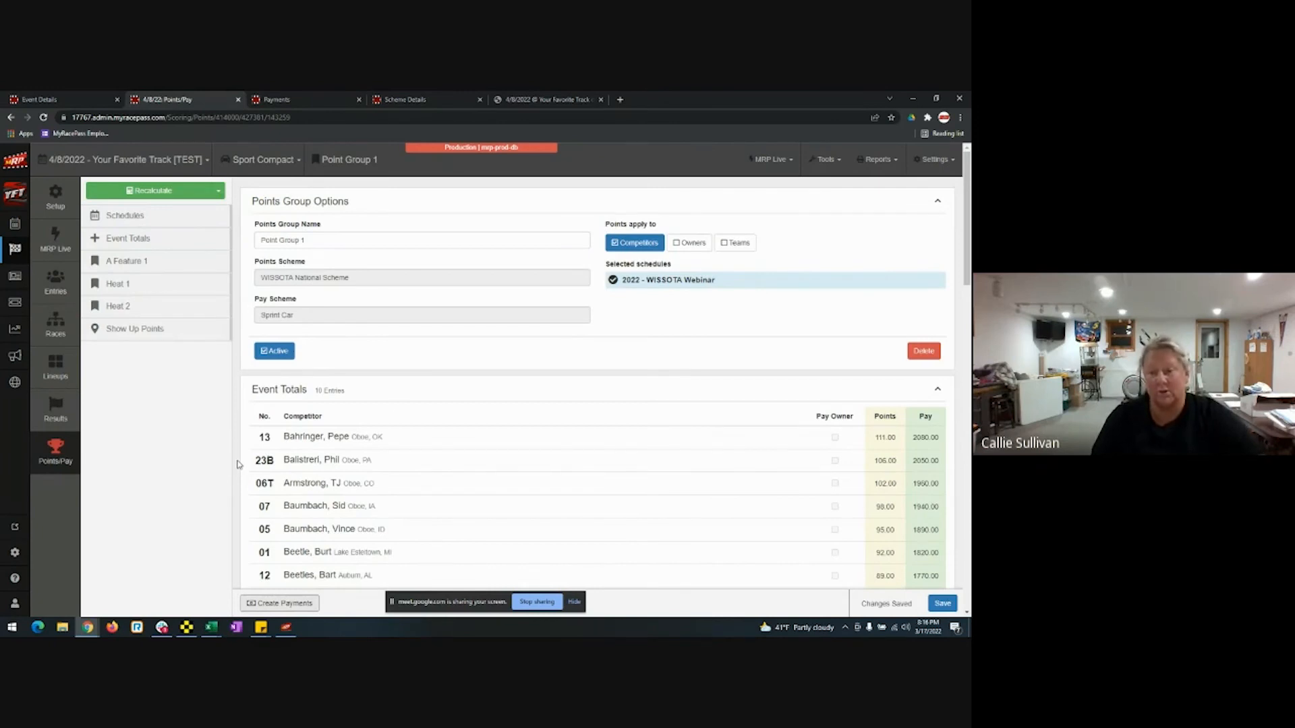
Open the Sport Compact payout scheme from Settings > Points/Pay Schemes.
{"action": "left_click", "coordinate": [944, 172]}
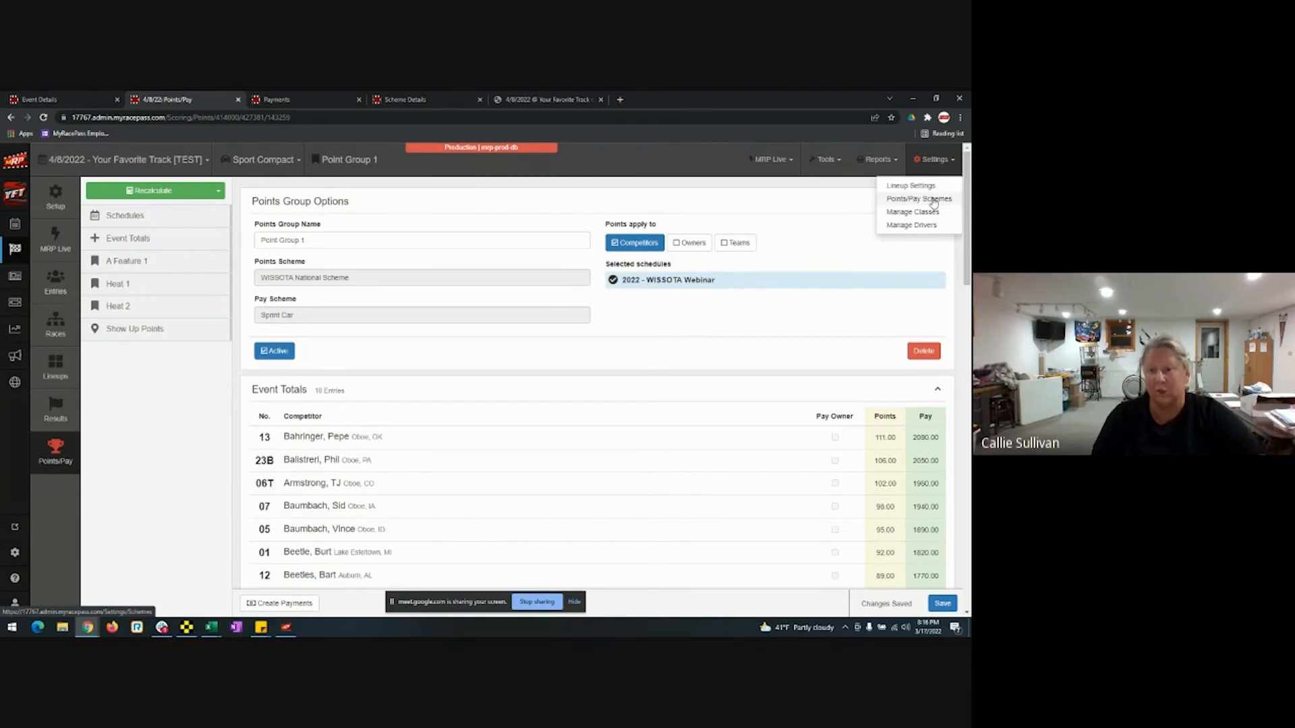
{"action": "left_click", "coordinate": [933, 200]}
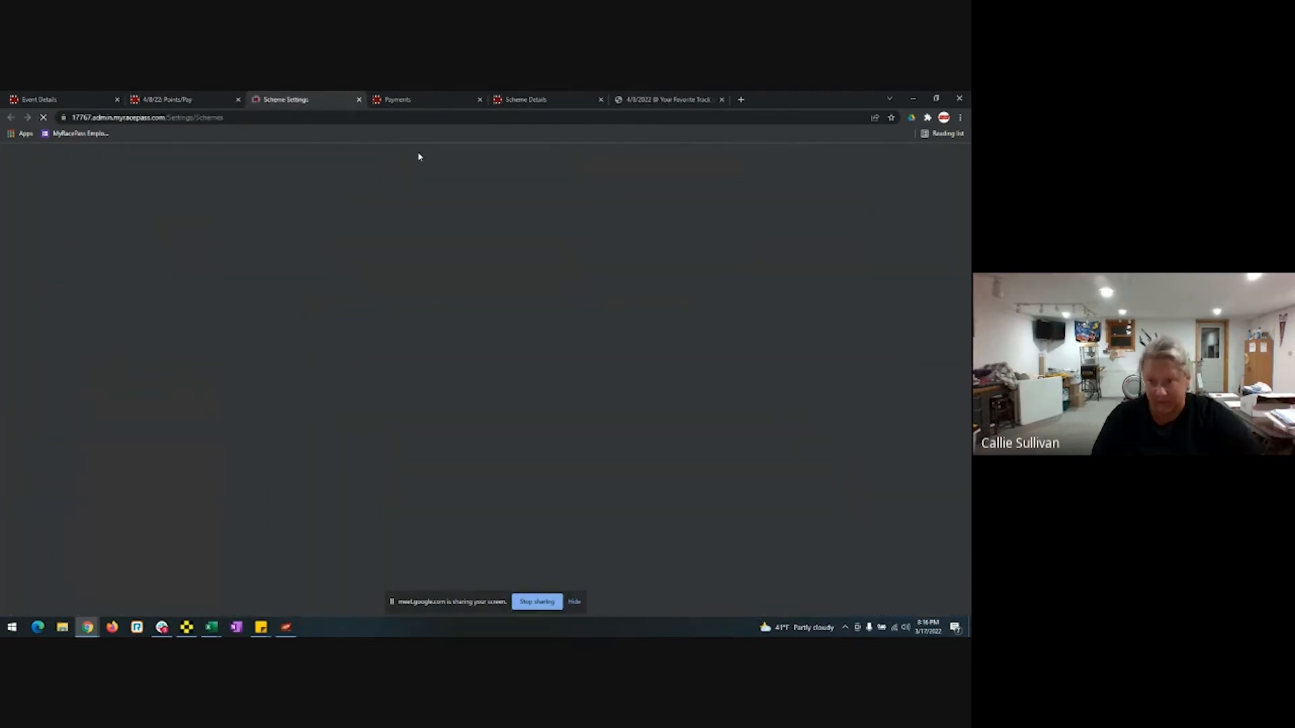
{"action": "scroll", "coordinate": [476, 427], "scroll_direction": "down", "scroll_amount": 10}
{"action": "scroll", "coordinate": [472, 429], "scroll_direction": "down", "scroll_amount": 8}
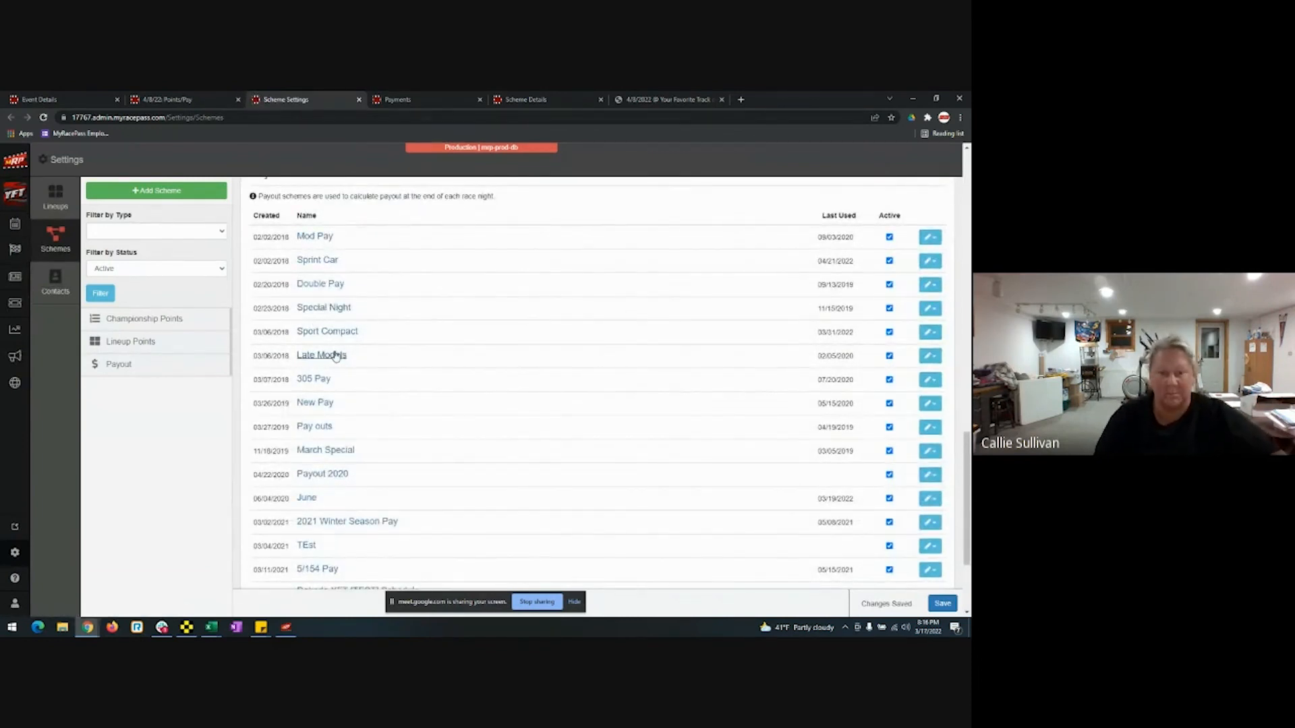
{"action": "left_click", "coordinate": [330, 332]}
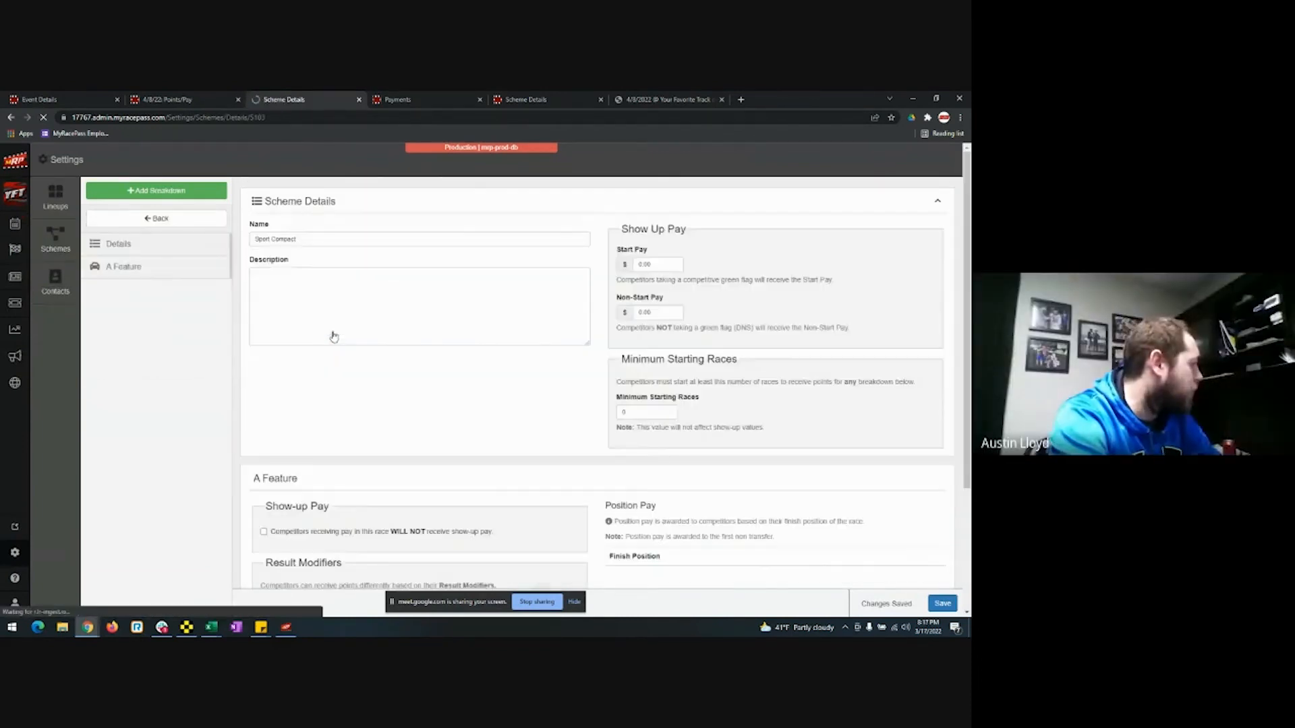
Add a B Feature breakdown and set A Feature as an excluded transfer.
{"action": "left_click", "coordinate": [200, 193]}
{"action": "left_click", "coordinate": [351, 238]}
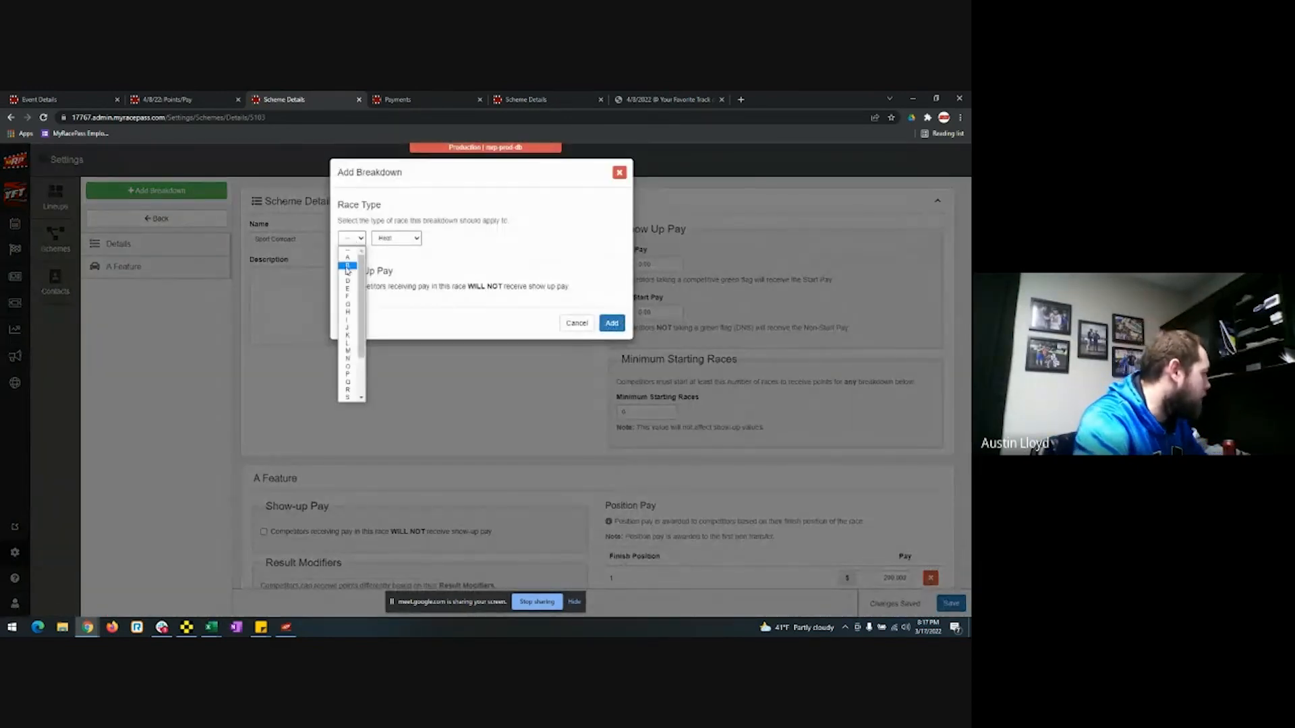
{"action": "left_click", "coordinate": [347, 266]}
{"action": "left_click", "coordinate": [396, 238]}
{"action": "left_click", "coordinate": [391, 265]}
{"action": "left_click", "coordinate": [614, 323]}
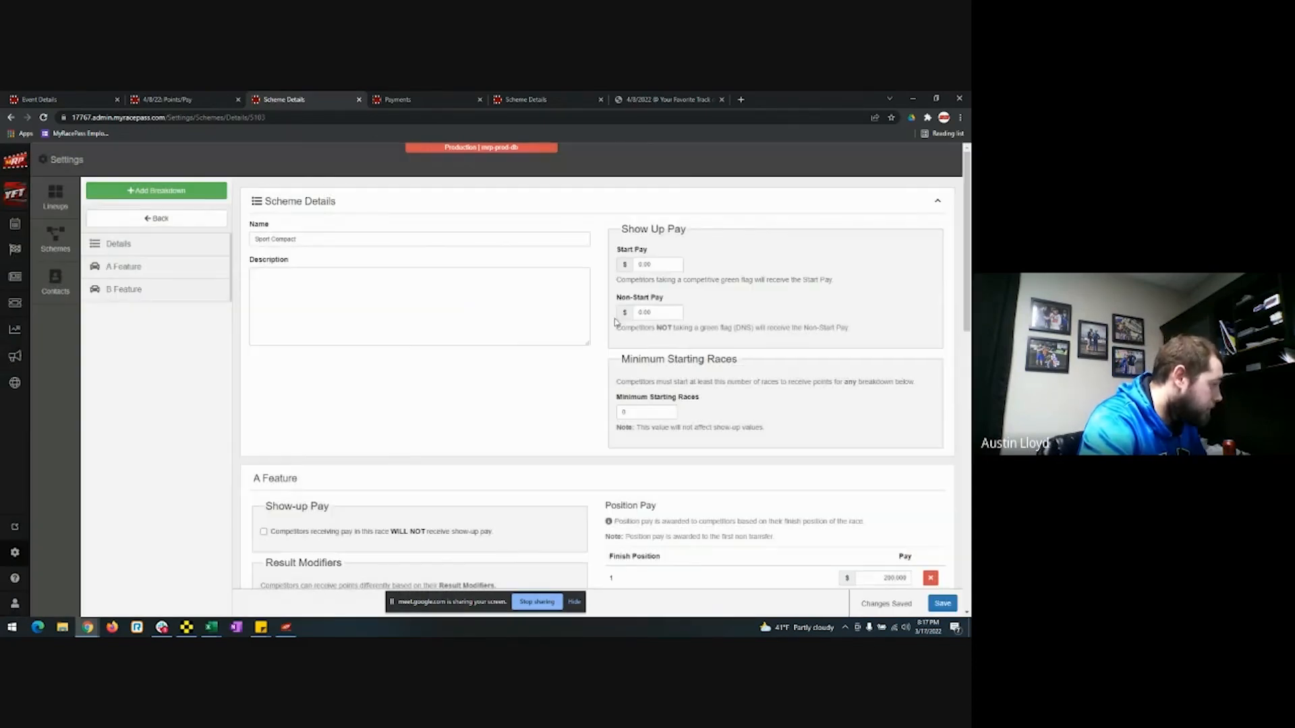
{"action": "scroll", "coordinate": [605, 336], "scroll_direction": "down", "scroll_amount": 2}
{"action": "scroll", "coordinate": [605, 336], "scroll_direction": "down", "scroll_amount": 6}
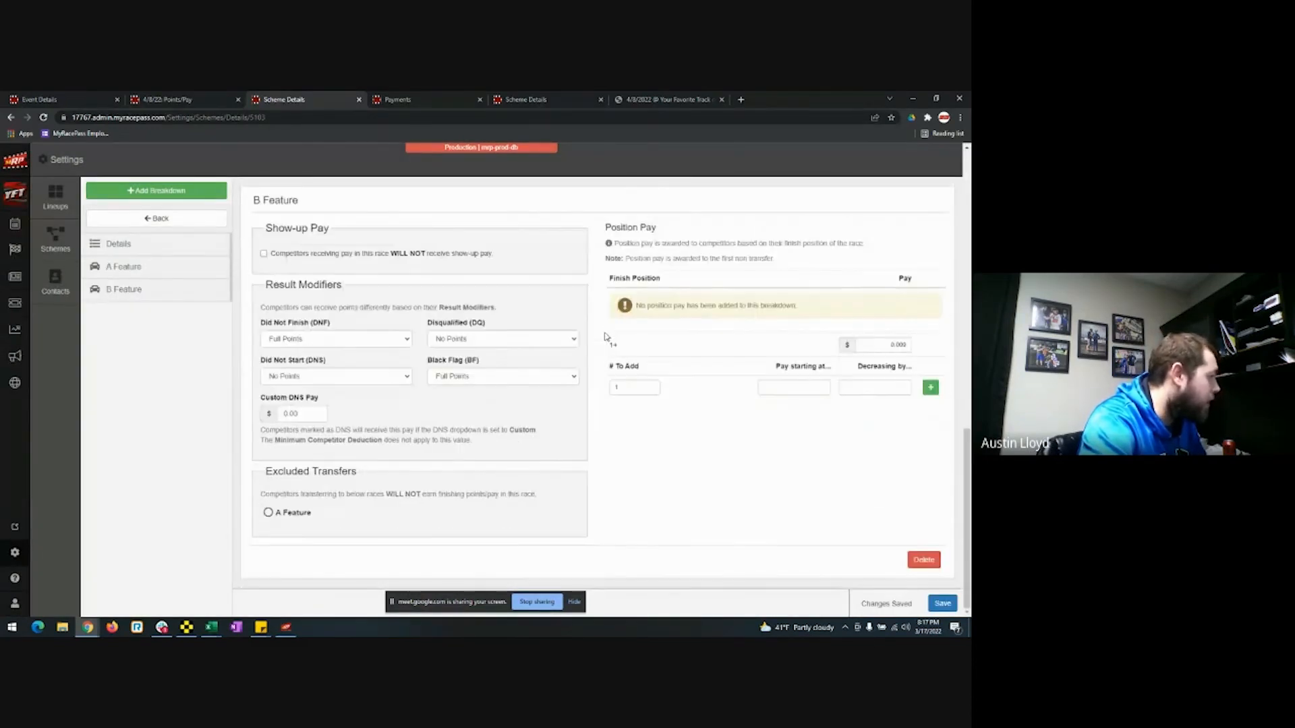
{"action": "left_click", "coordinate": [303, 516]}
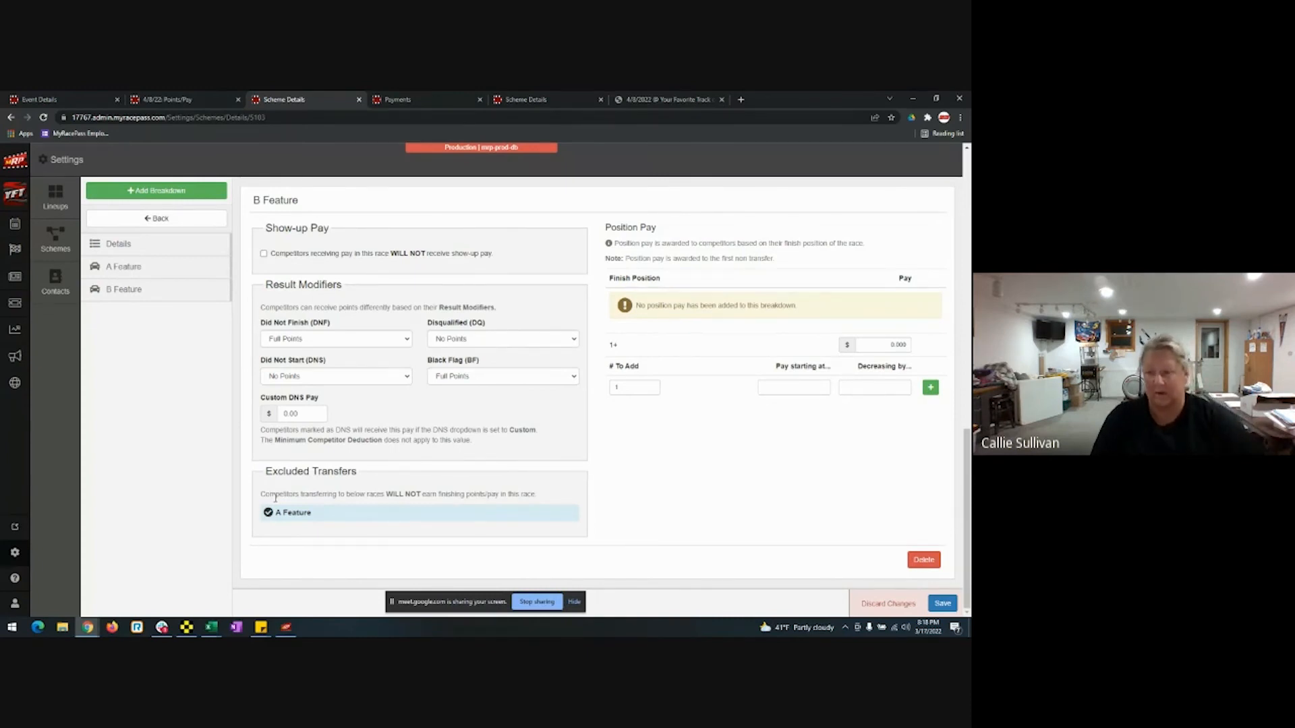
Stay on the page to keep unsaved scheme edits, then return to the 4/8/22 Points/Pay tab.
{"action": "left_click", "coordinate": [16, 248]}
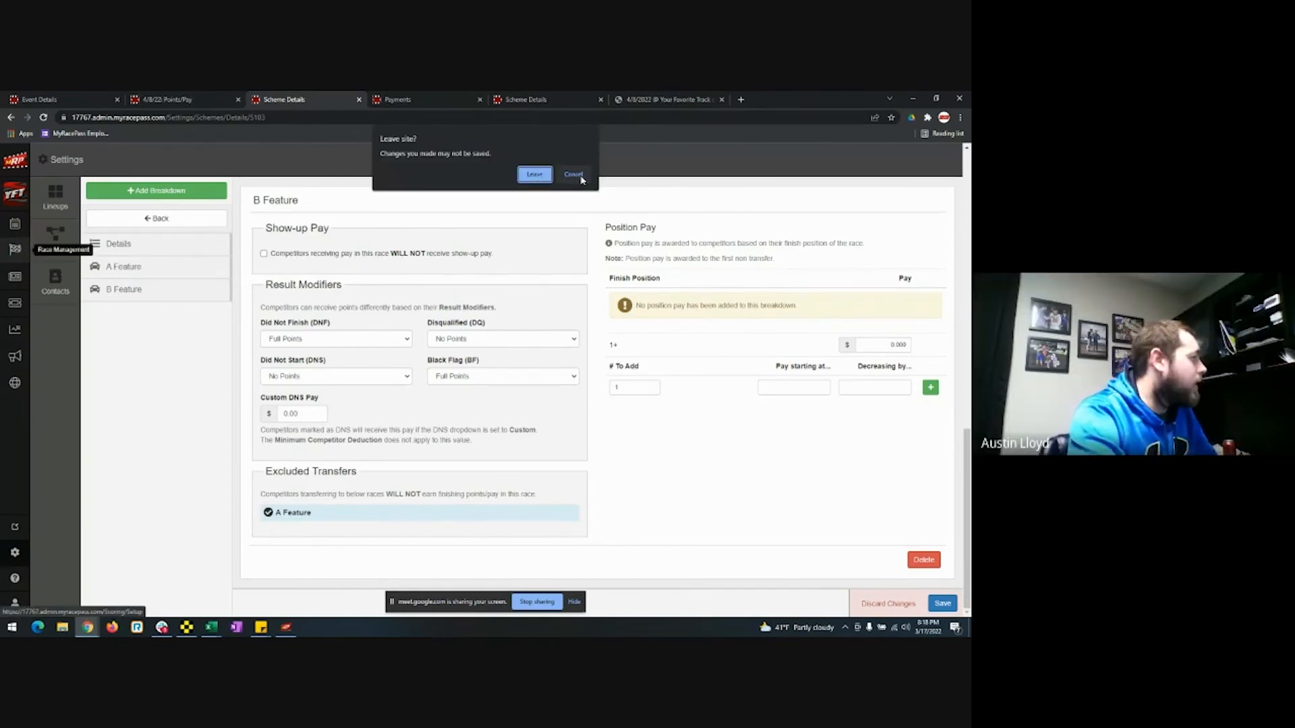
{"action": "left_click", "coordinate": [574, 175]}
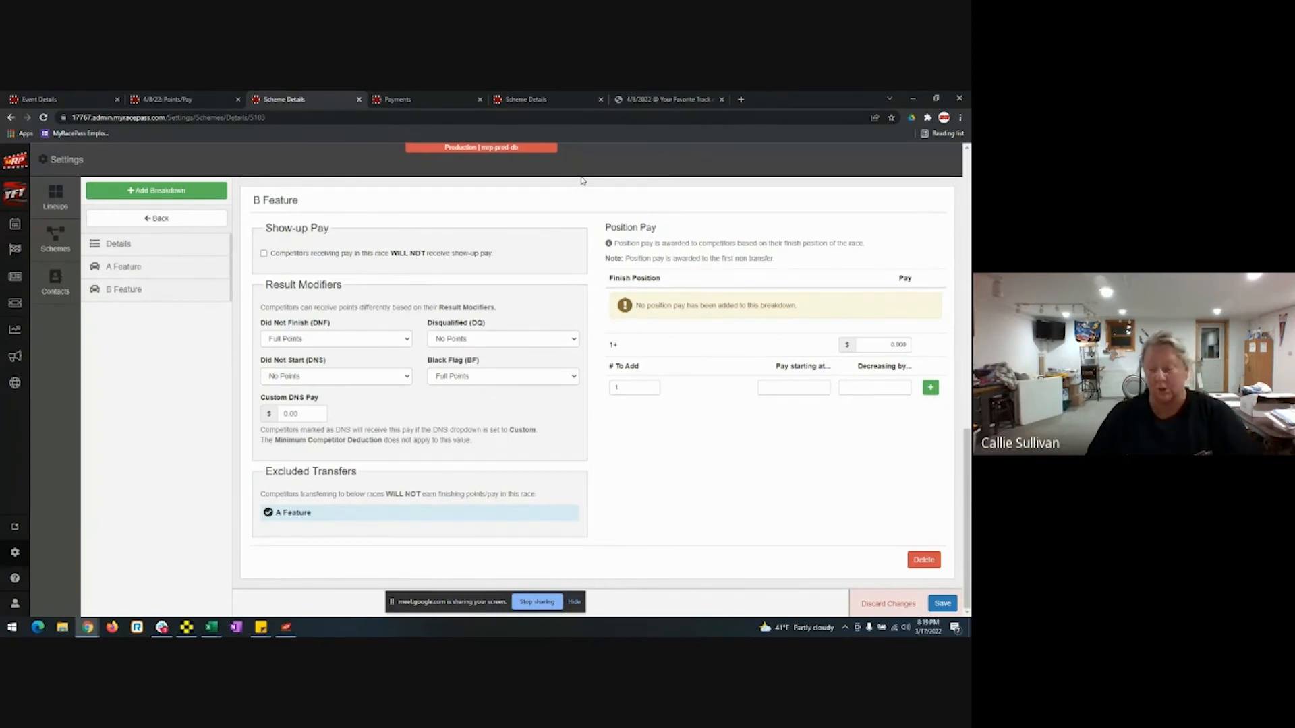
{"action": "left_click", "coordinate": [204, 96]}
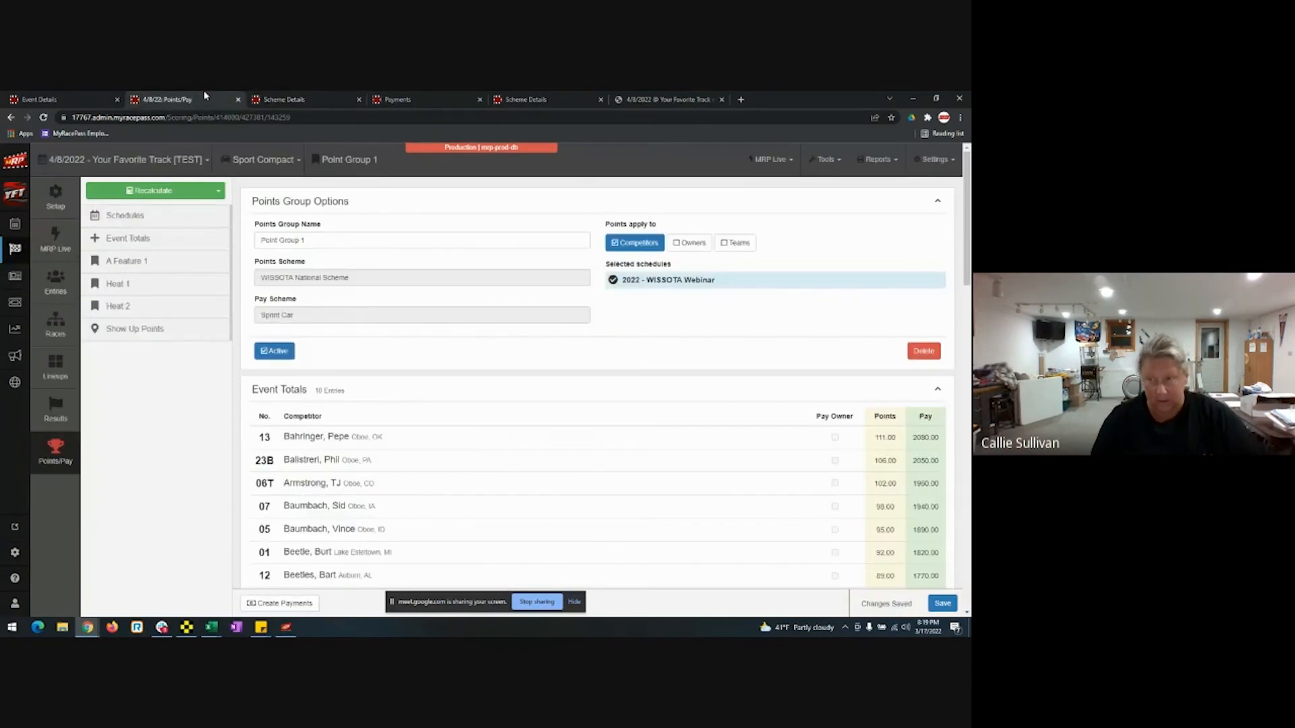
In the A Feature 1 results, drag car 23 up to second place.
{"action": "left_click", "coordinate": [54, 409]}
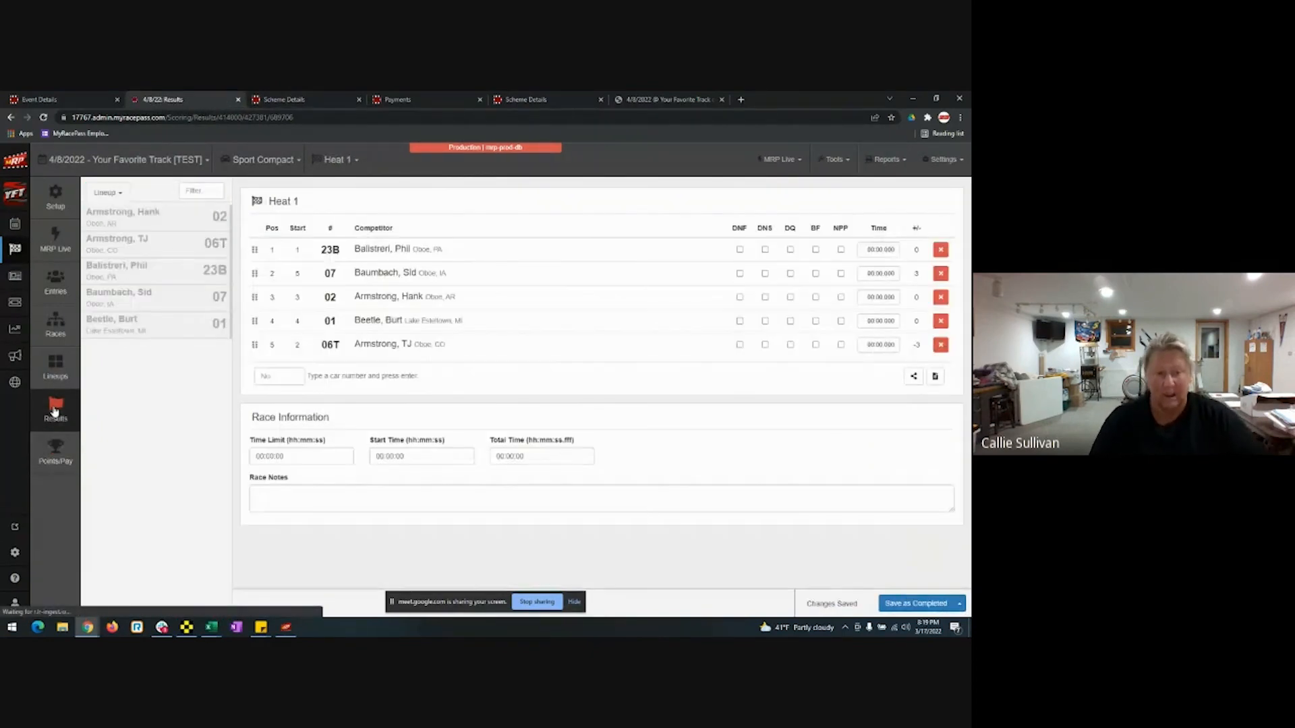
{"action": "left_click", "coordinate": [337, 159]}
{"action": "left_click", "coordinate": [337, 213]}
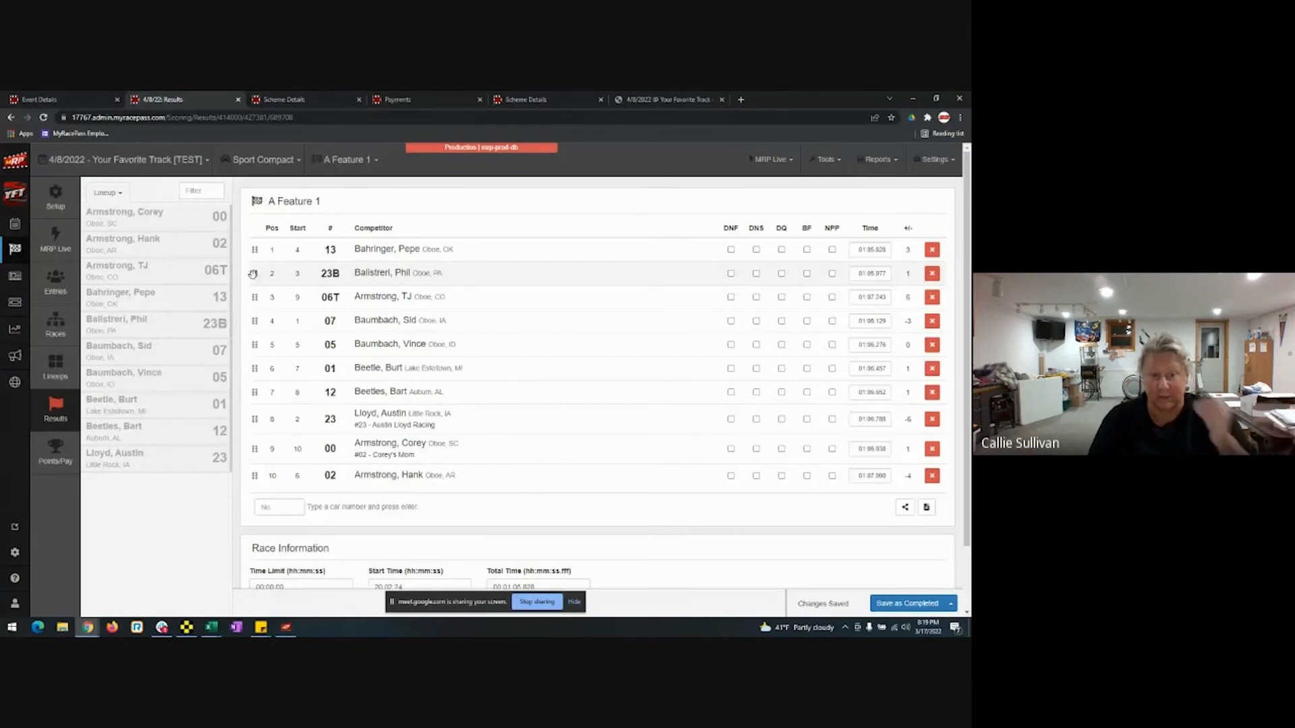
{"action": "mouse_move", "coordinate": [254, 419]}
{"action": "left_mouse_down"}
{"action": "mouse_move", "coordinate": [270, 296]}
{"action": "mouse_move", "coordinate": [260, 277]}
{"action": "mouse_move", "coordinate": [263, 404]}
{"action": "left_mouse_up"}
Save the A Feature 1 results as completed and view Point Group 1's points and pay totals.
{"action": "left_click", "coordinate": [915, 606]}
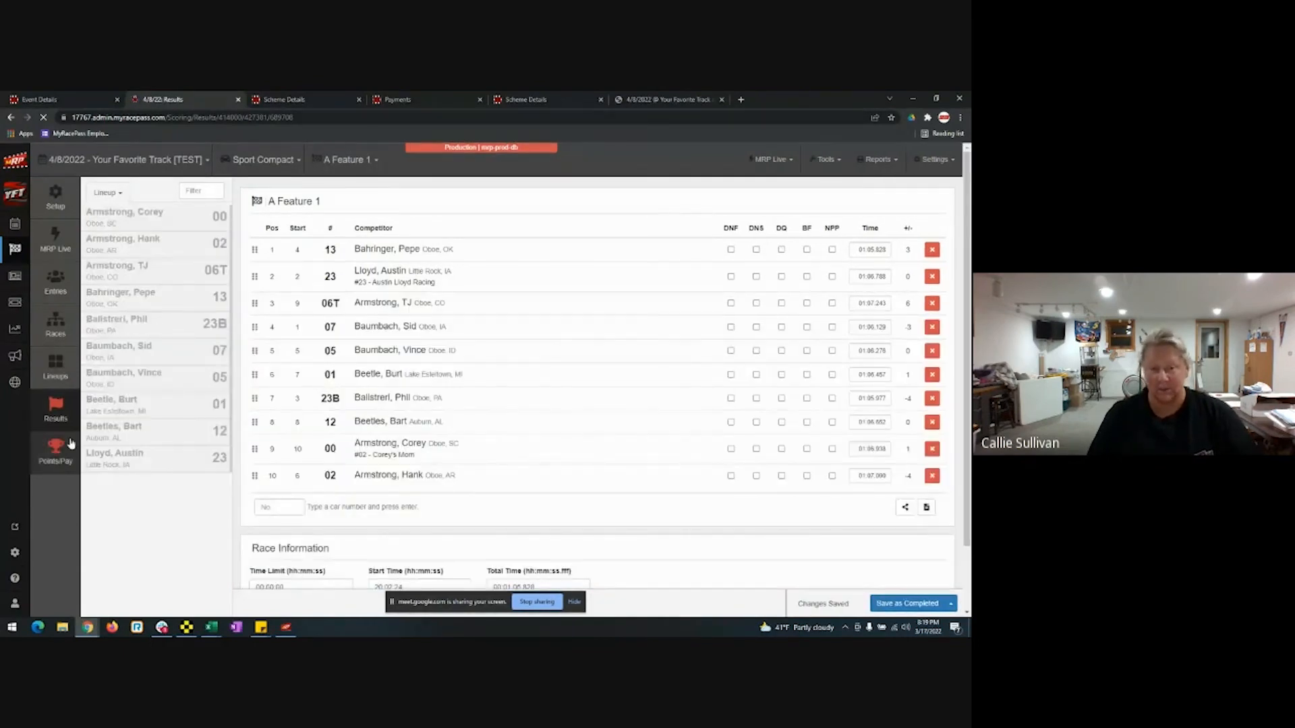
{"action": "left_click", "coordinate": [71, 445]}
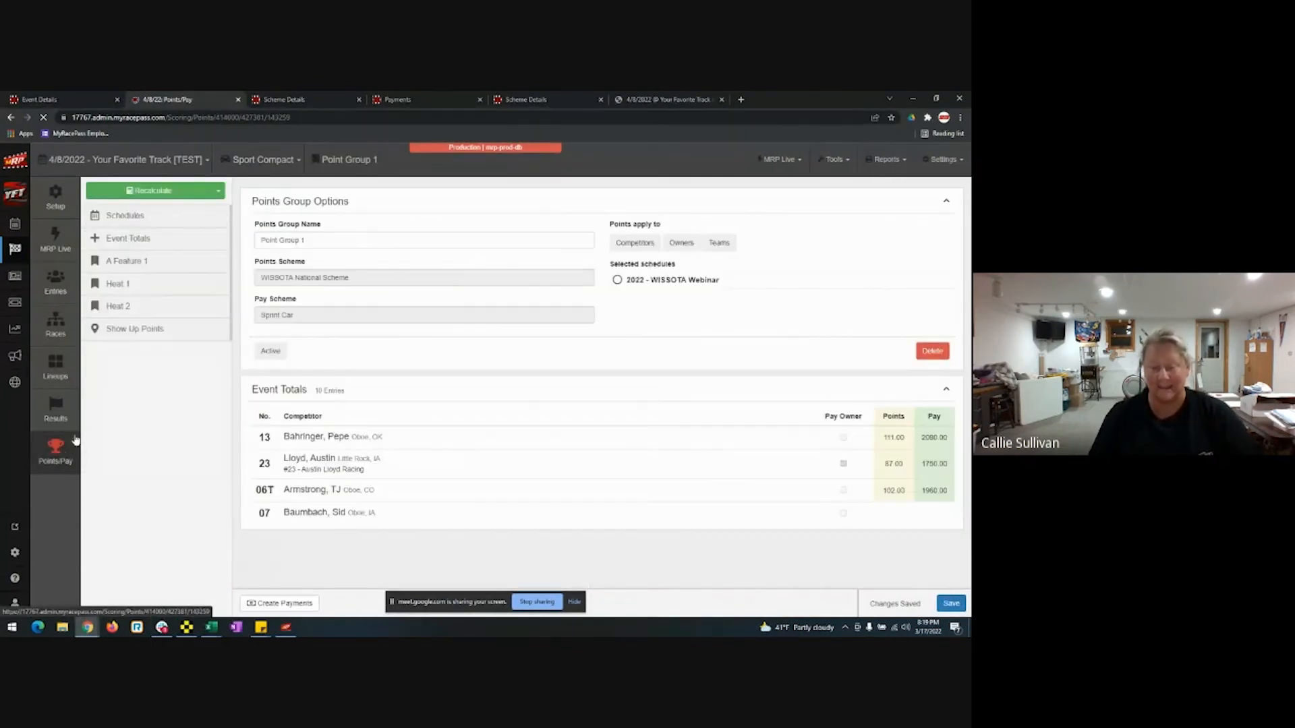
{"action": "left_click", "coordinate": [176, 194]}
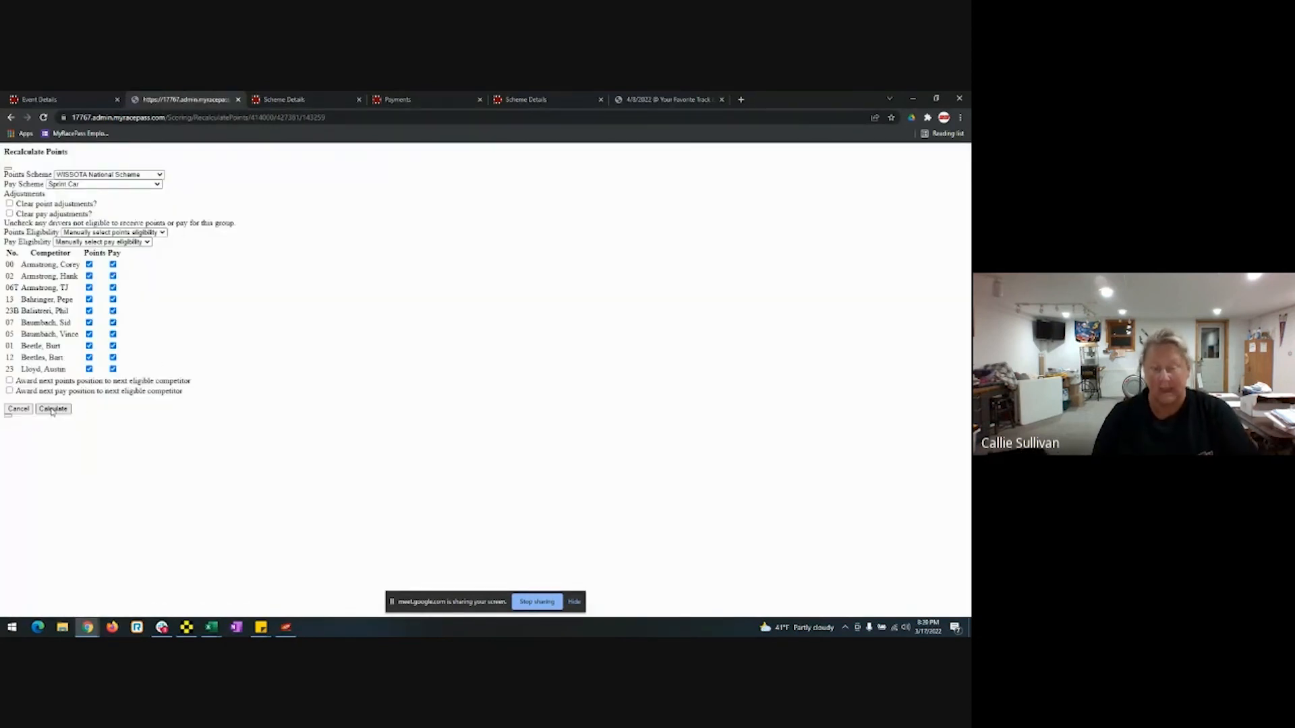
{"action": "left_click", "coordinate": [19, 408]}
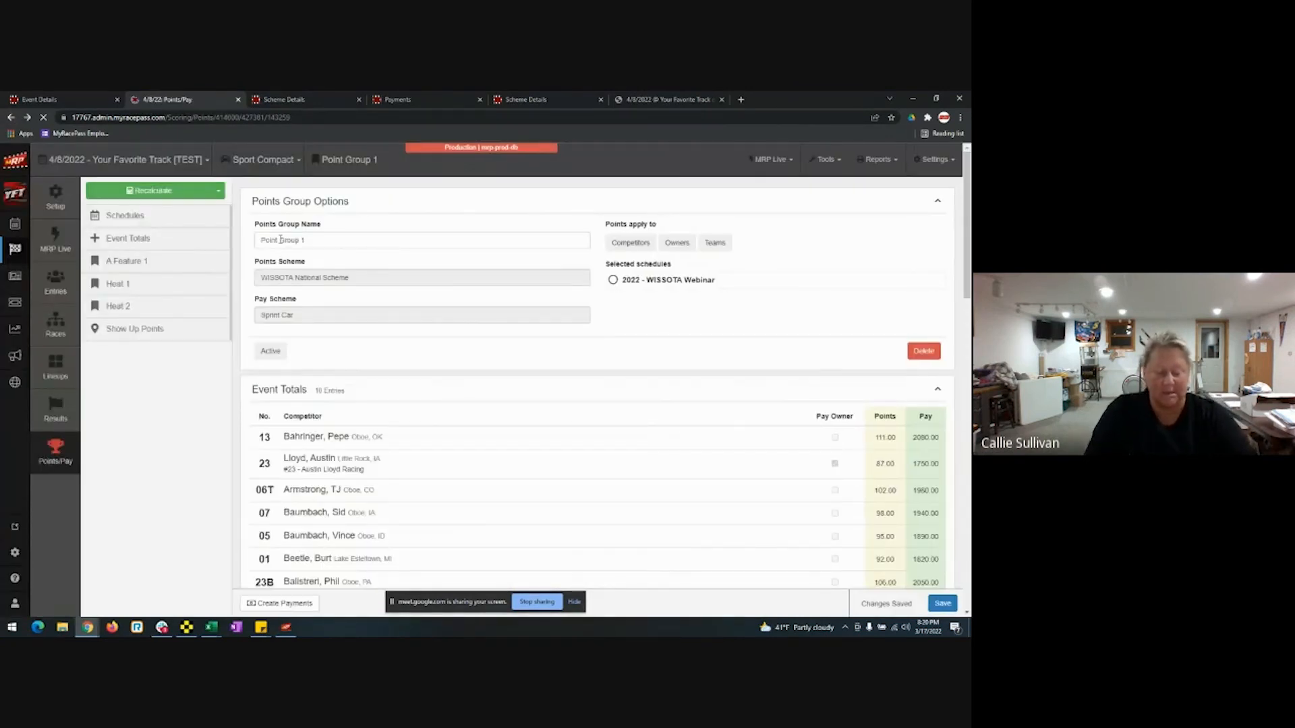
Recalculate Point Group 1, then recalculate it again with one competitor's Points eligibility unchecked.
{"action": "left_click", "coordinate": [167, 192]}
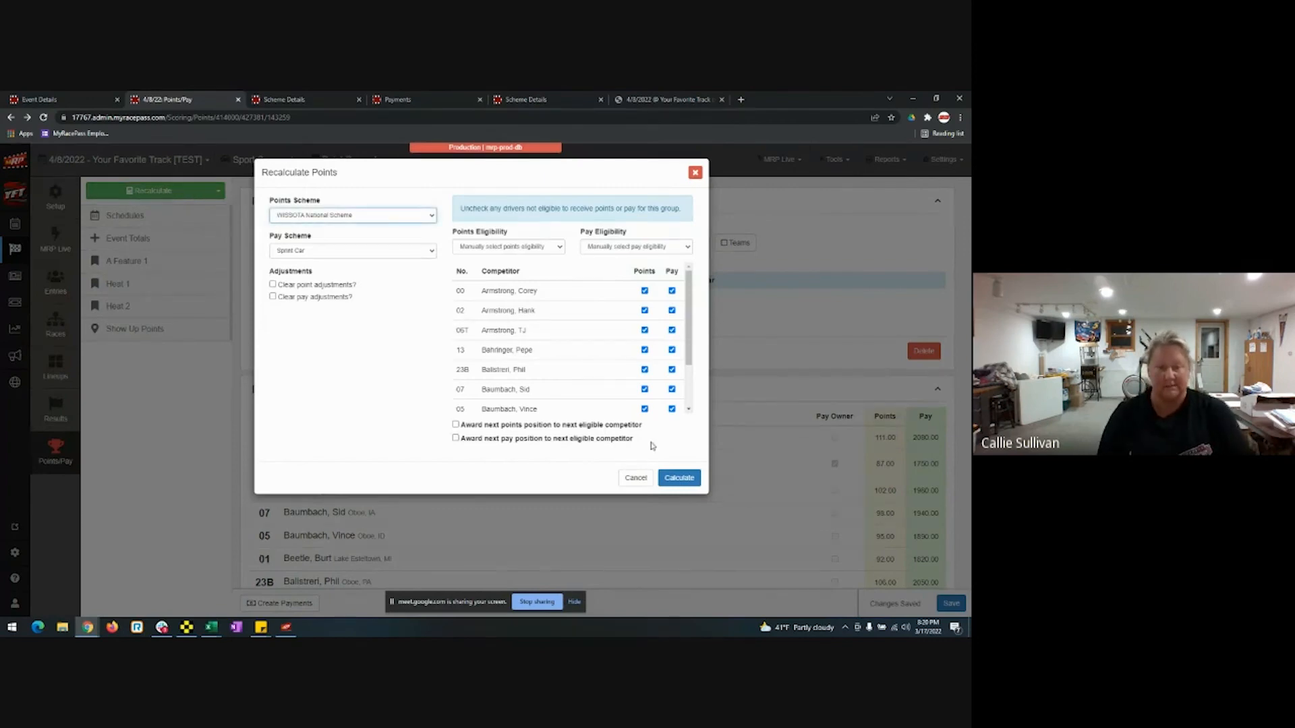
{"action": "left_click", "coordinate": [685, 477]}
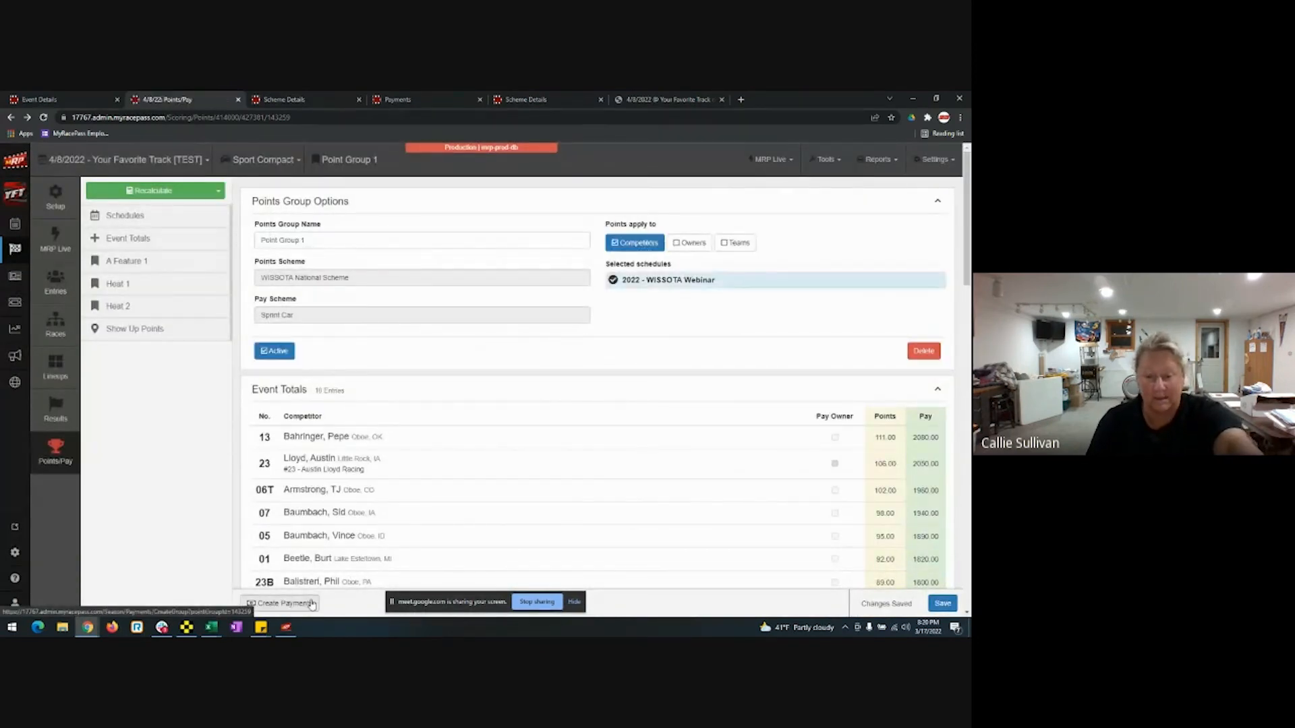
{"action": "left_click", "coordinate": [154, 191]}
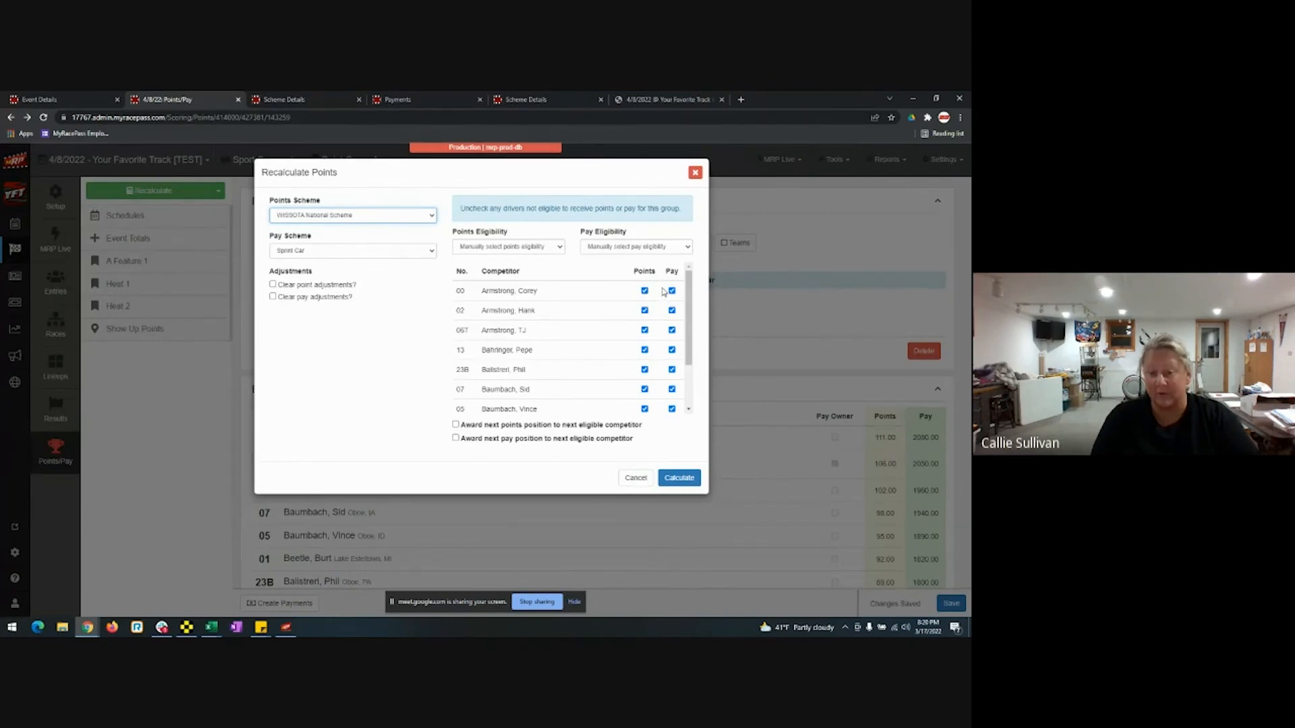
{"action": "scroll", "coordinate": [663, 291], "scroll_direction": "down", "scroll_amount": 1}
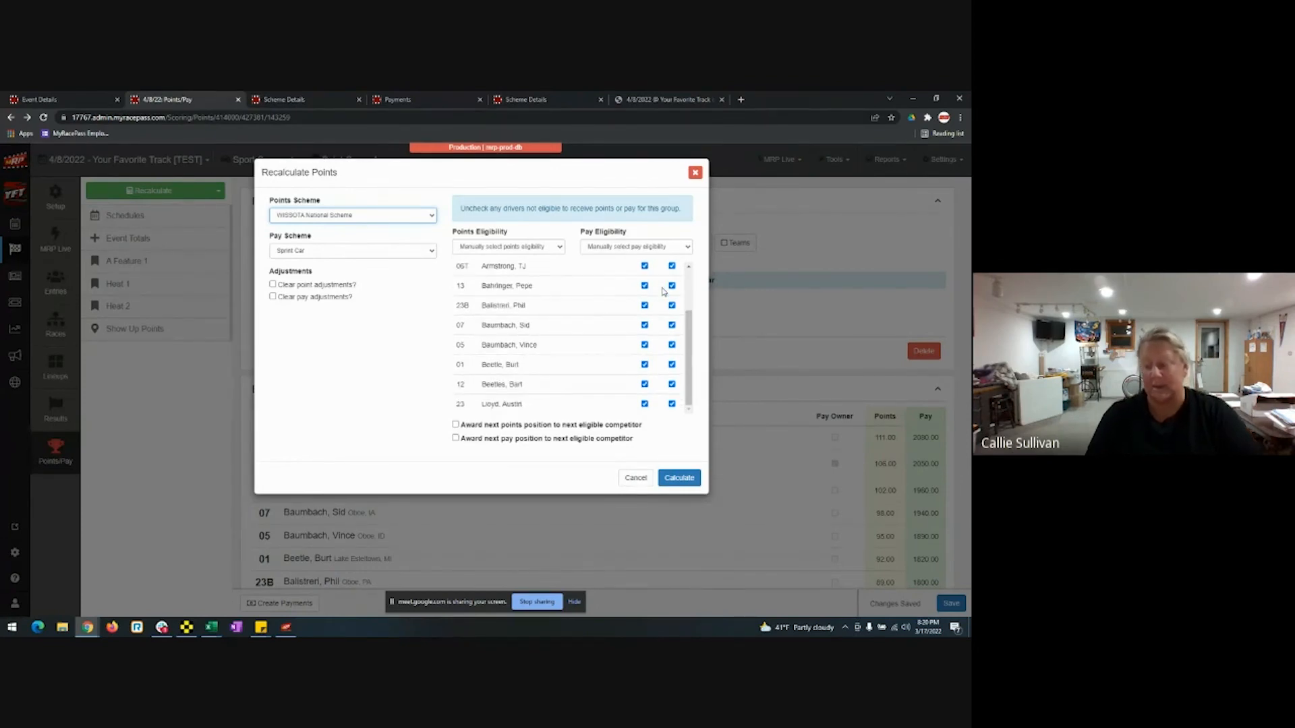
{"action": "scroll", "coordinate": [663, 291], "scroll_direction": "up", "scroll_amount": 1}
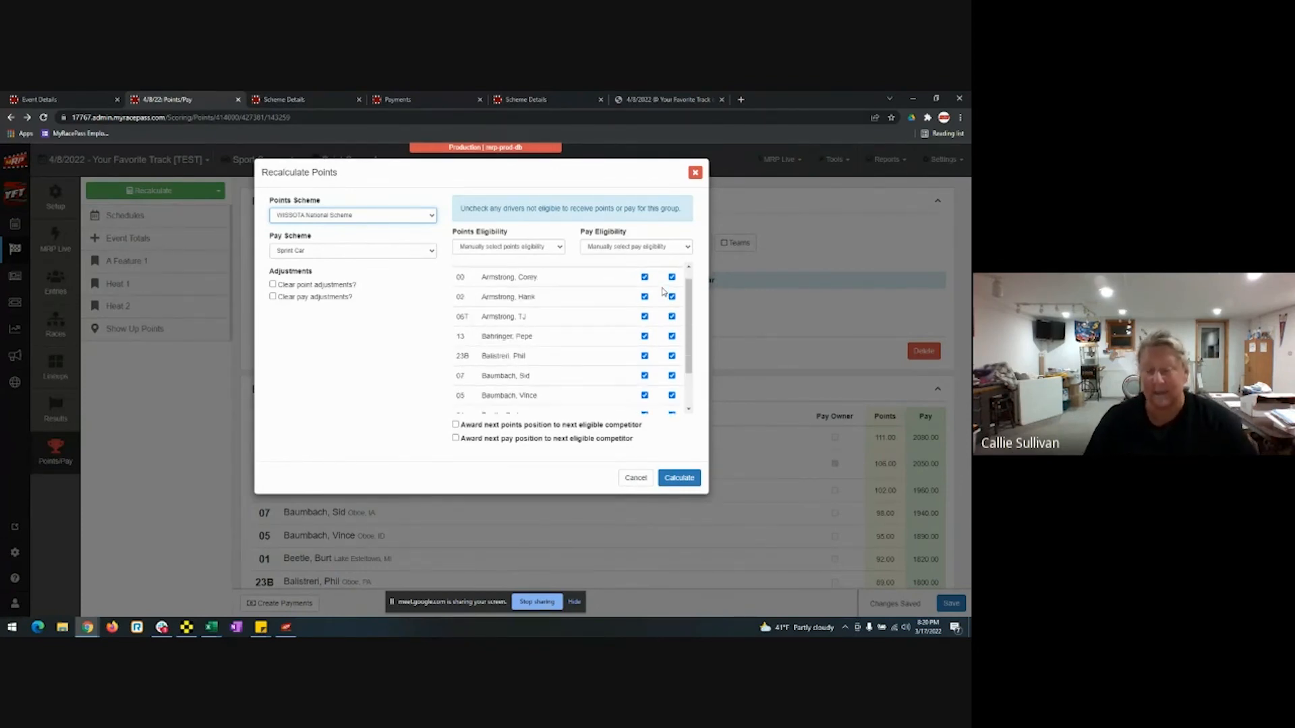
{"action": "scroll", "coordinate": [663, 291], "scroll_direction": "down", "scroll_amount": 1}
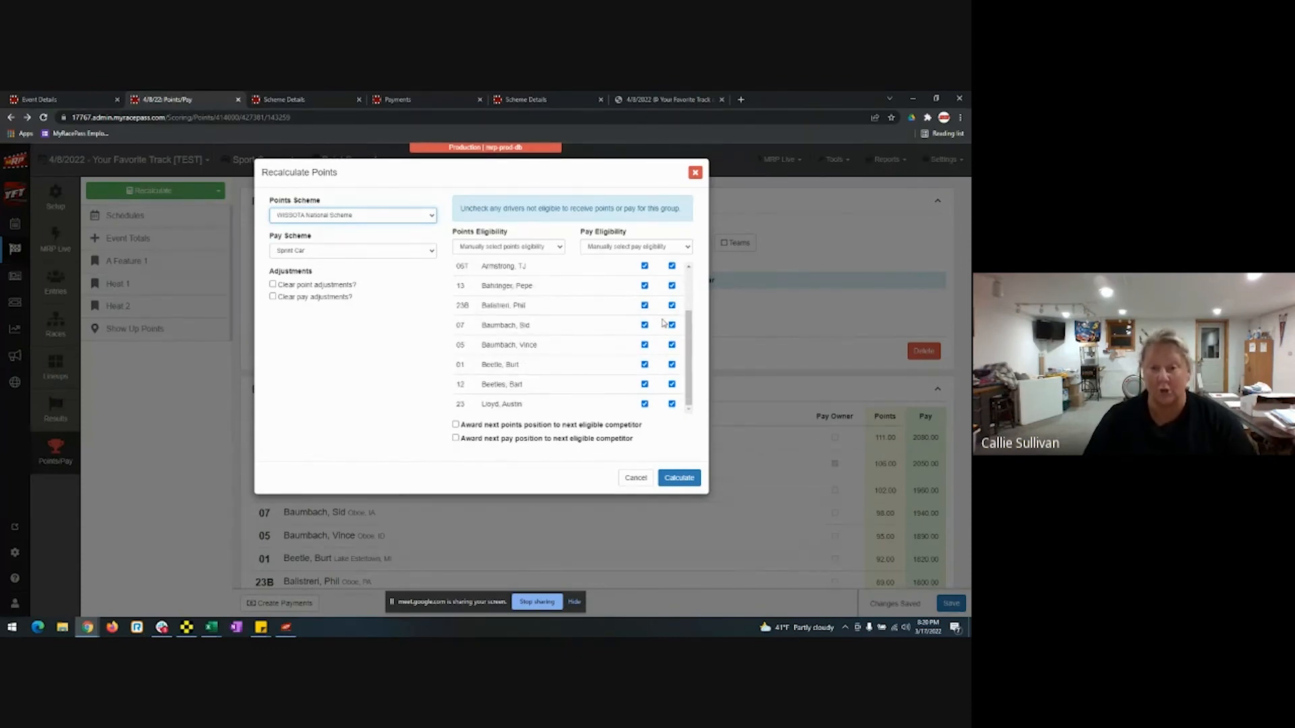
{"action": "scroll", "coordinate": [664, 323], "scroll_direction": "up", "scroll_amount": 1}
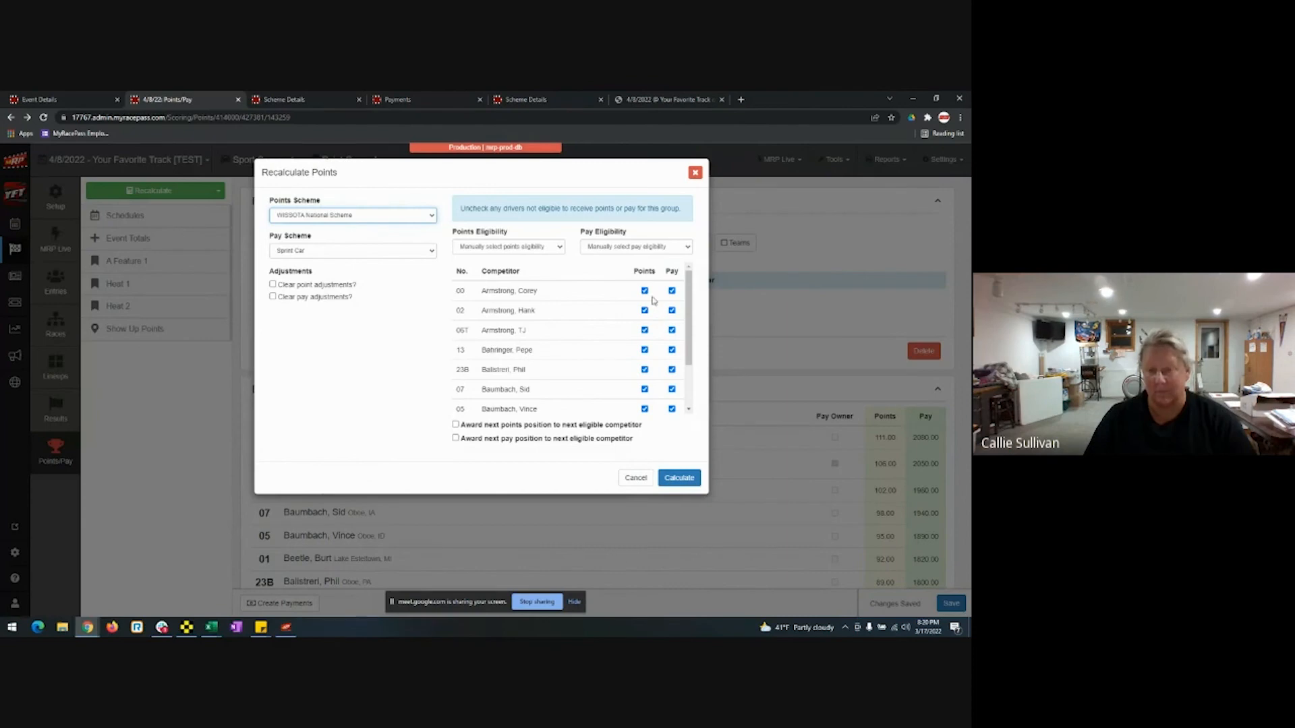
{"action": "left_click", "coordinate": [645, 331]}
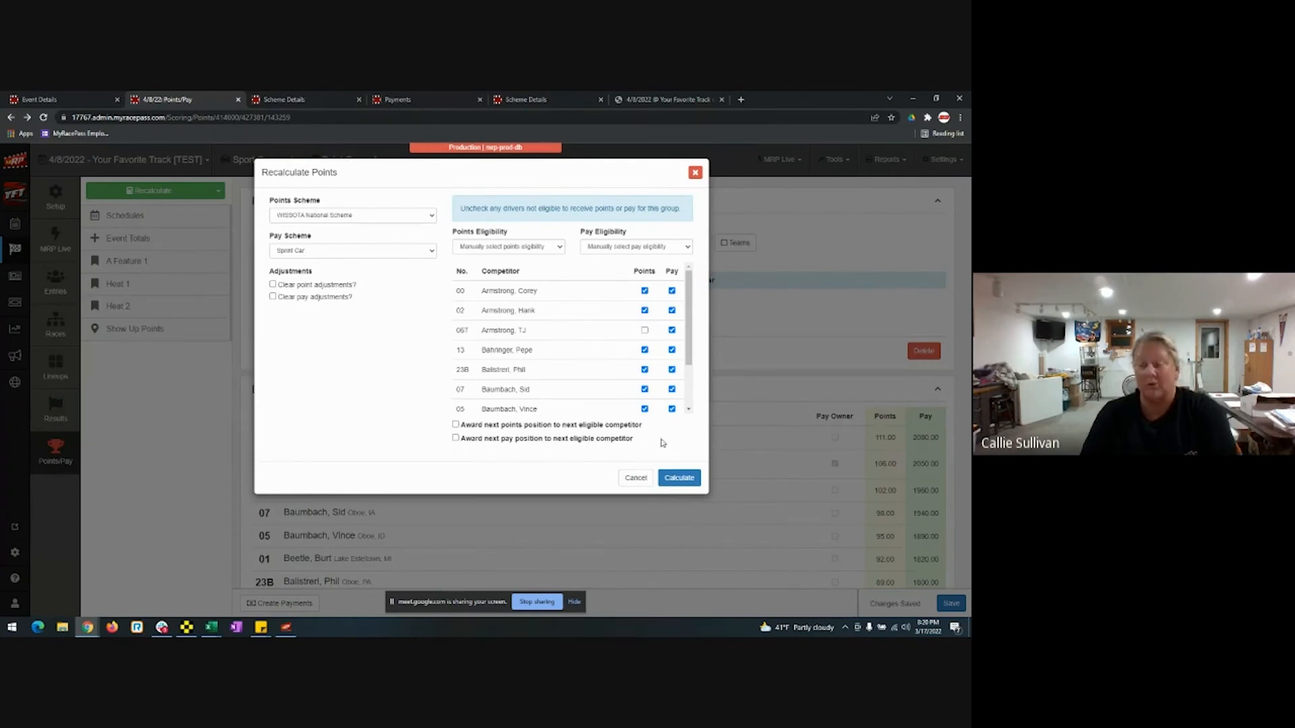
{"action": "left_click", "coordinate": [677, 478]}
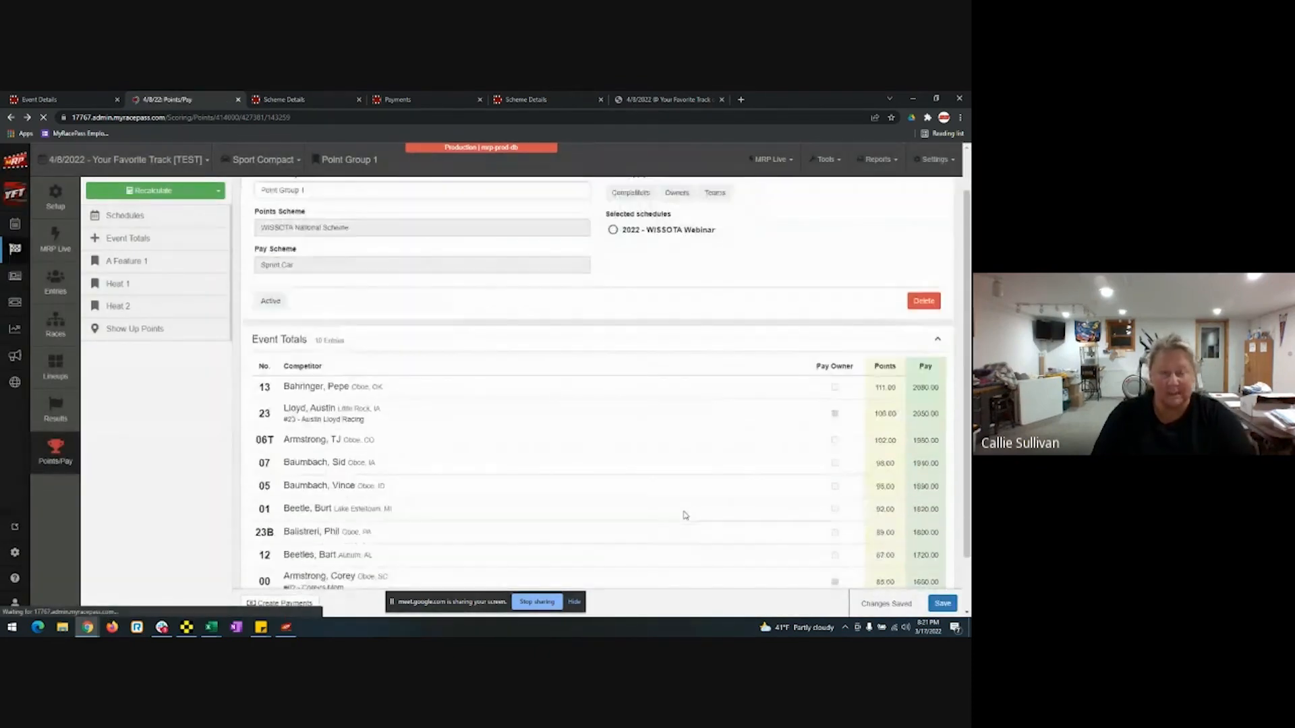
Scroll down to the A Feature 1 table and reopen the Recalculate Points dialog for Point Group 1.
{"action": "scroll", "coordinate": [686, 515], "scroll_direction": "down", "scroll_amount": 3}
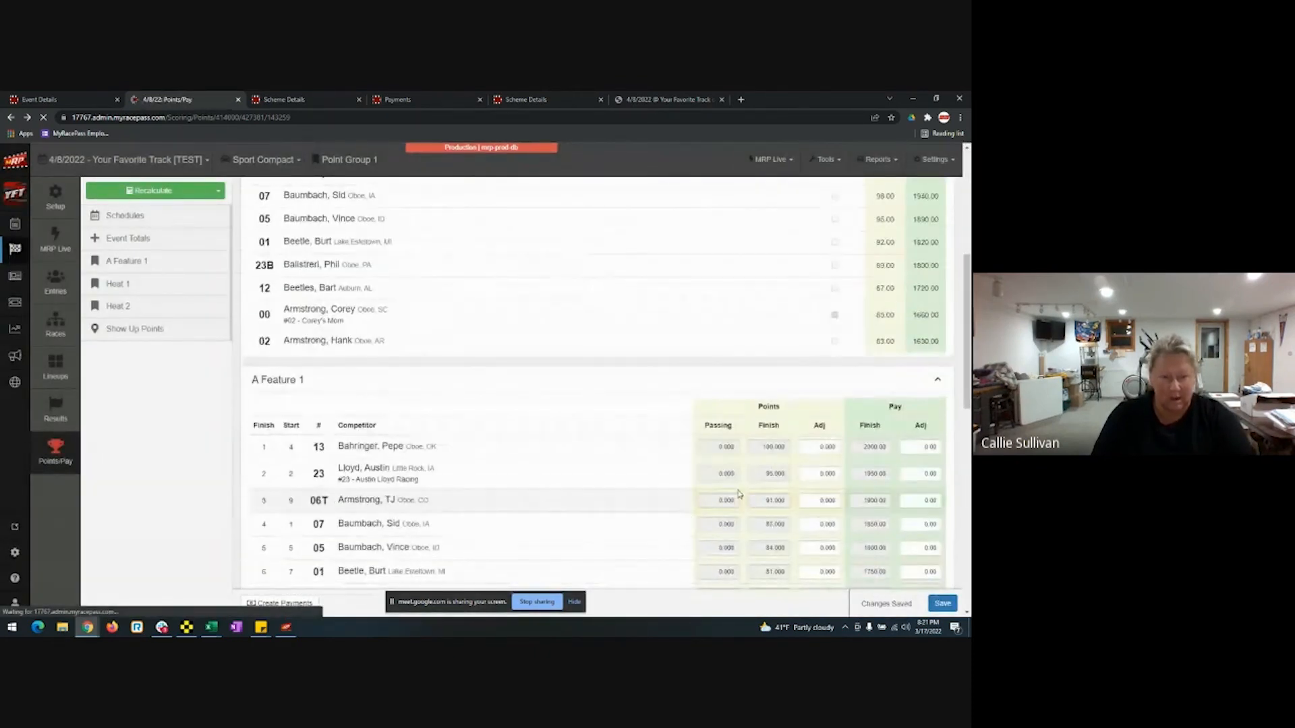
{"action": "left_click", "coordinate": [168, 193]}
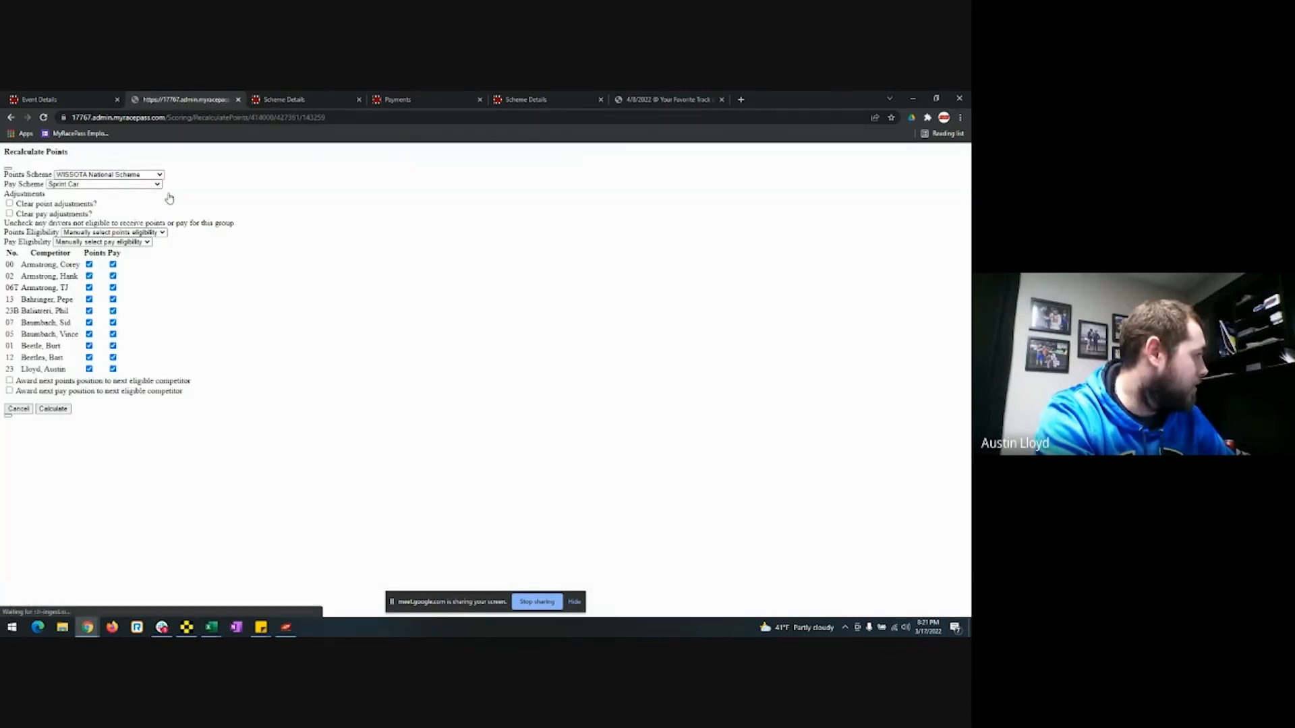
{"action": "left_click", "coordinate": [12, 118]}
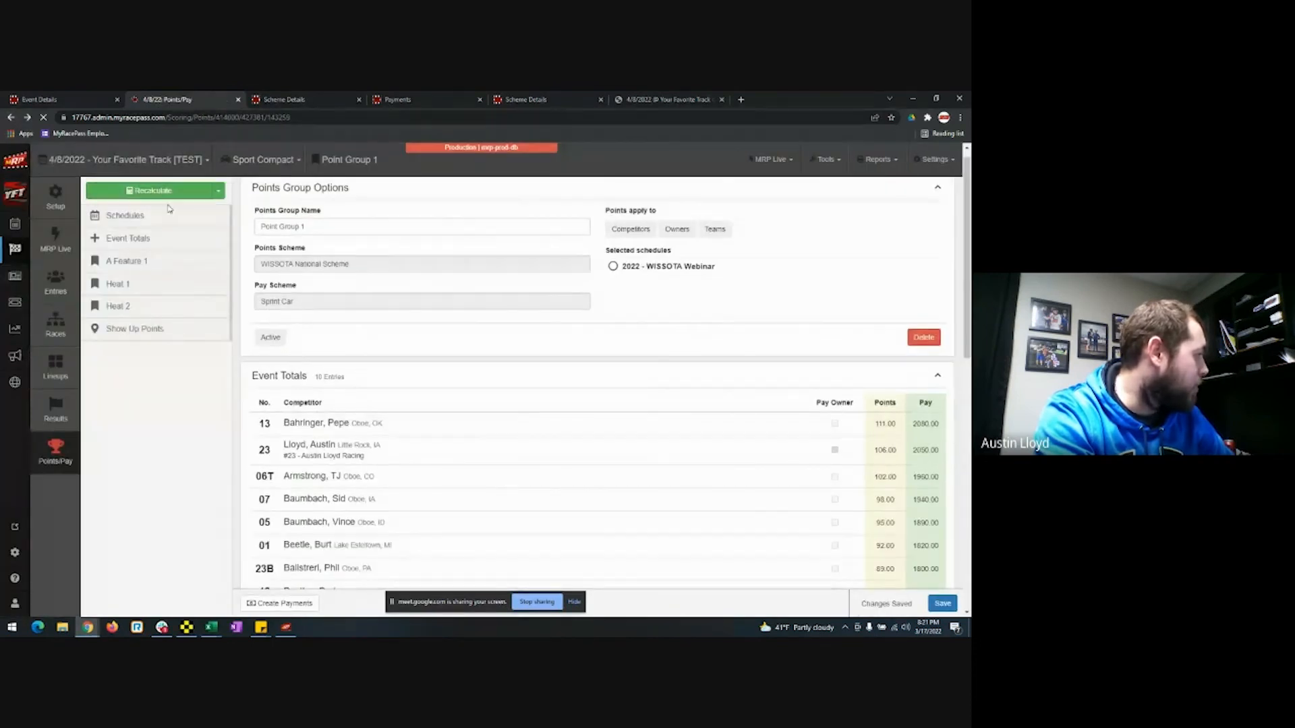
{"action": "left_click", "coordinate": [163, 191]}
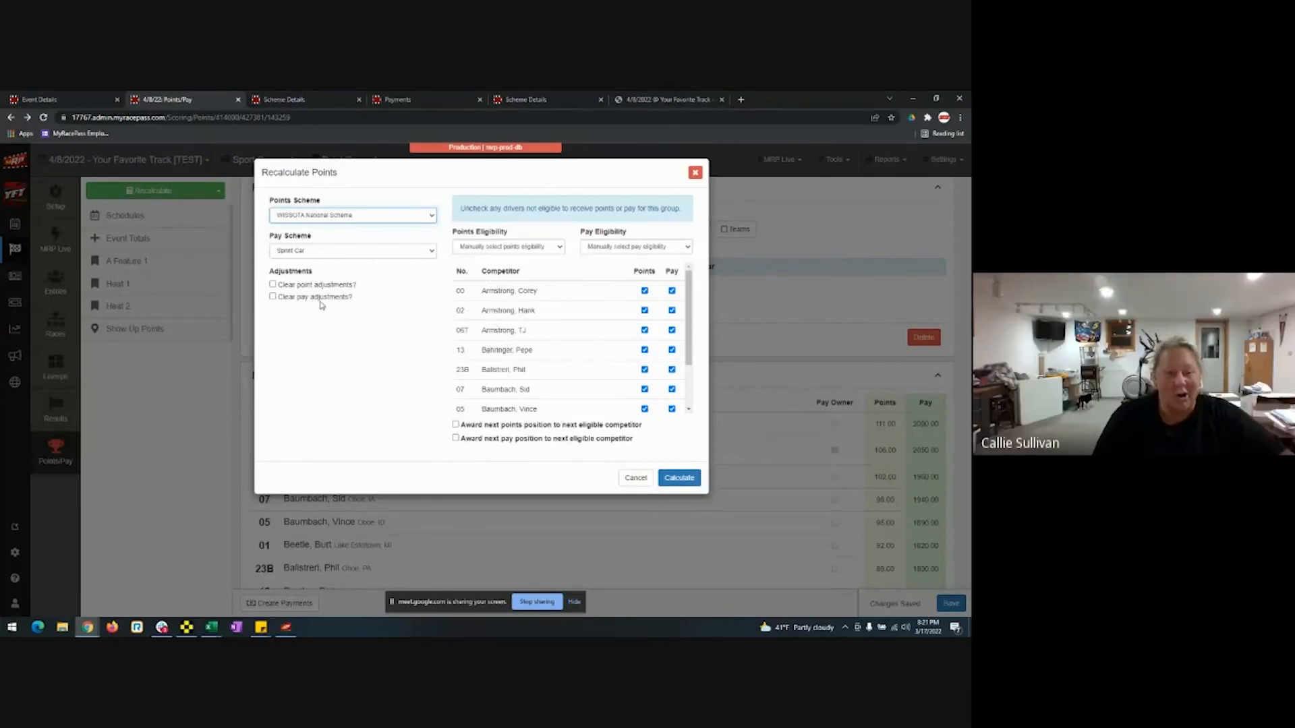
Leave both Clear point and pay adjustments options unchecked and cancel without recalculating.
{"action": "left_click", "coordinate": [273, 284]}
{"action": "left_click", "coordinate": [273, 284]}
{"action": "left_click", "coordinate": [273, 296]}
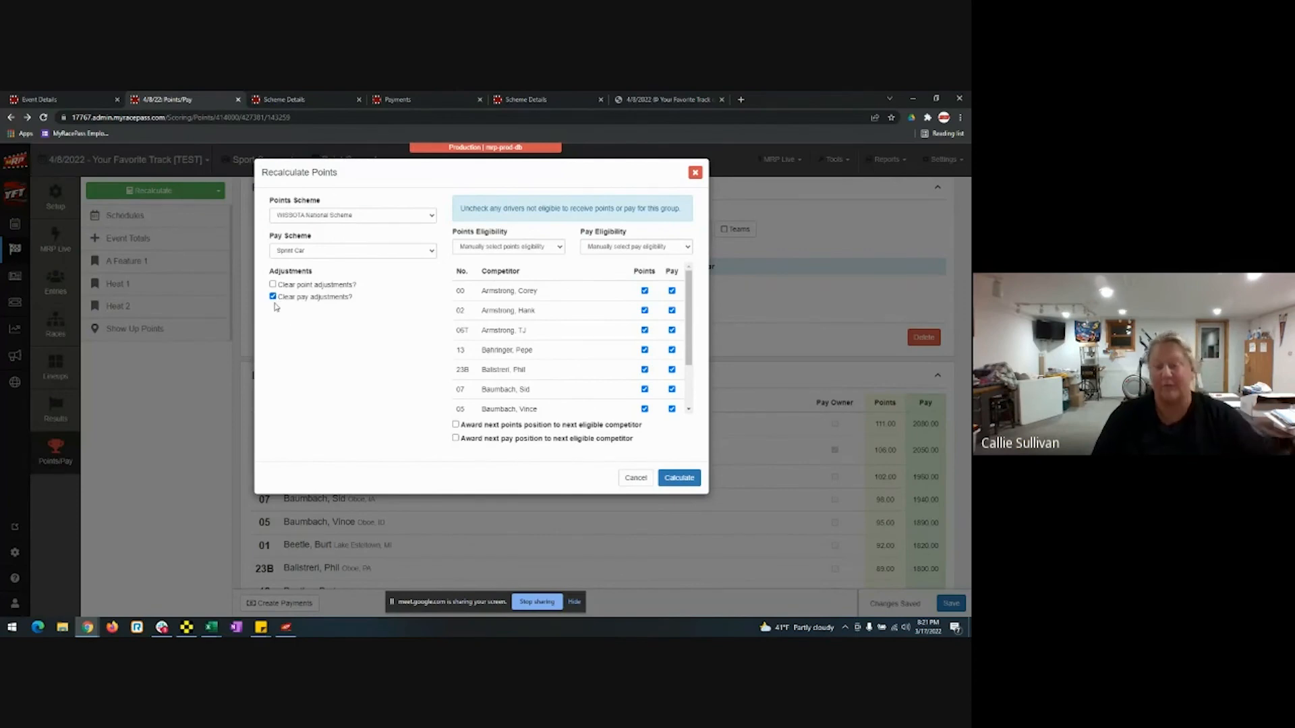
{"action": "left_click", "coordinate": [273, 297]}
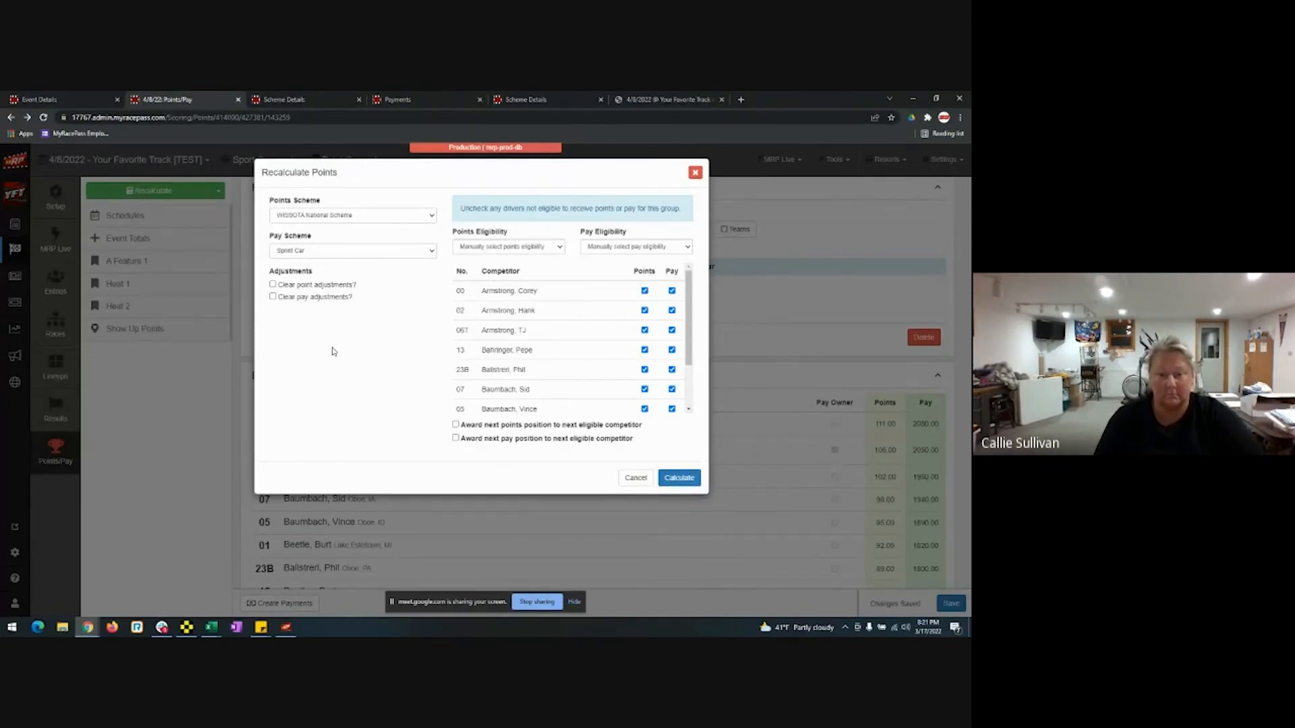
{"action": "left_click", "coordinate": [633, 478]}
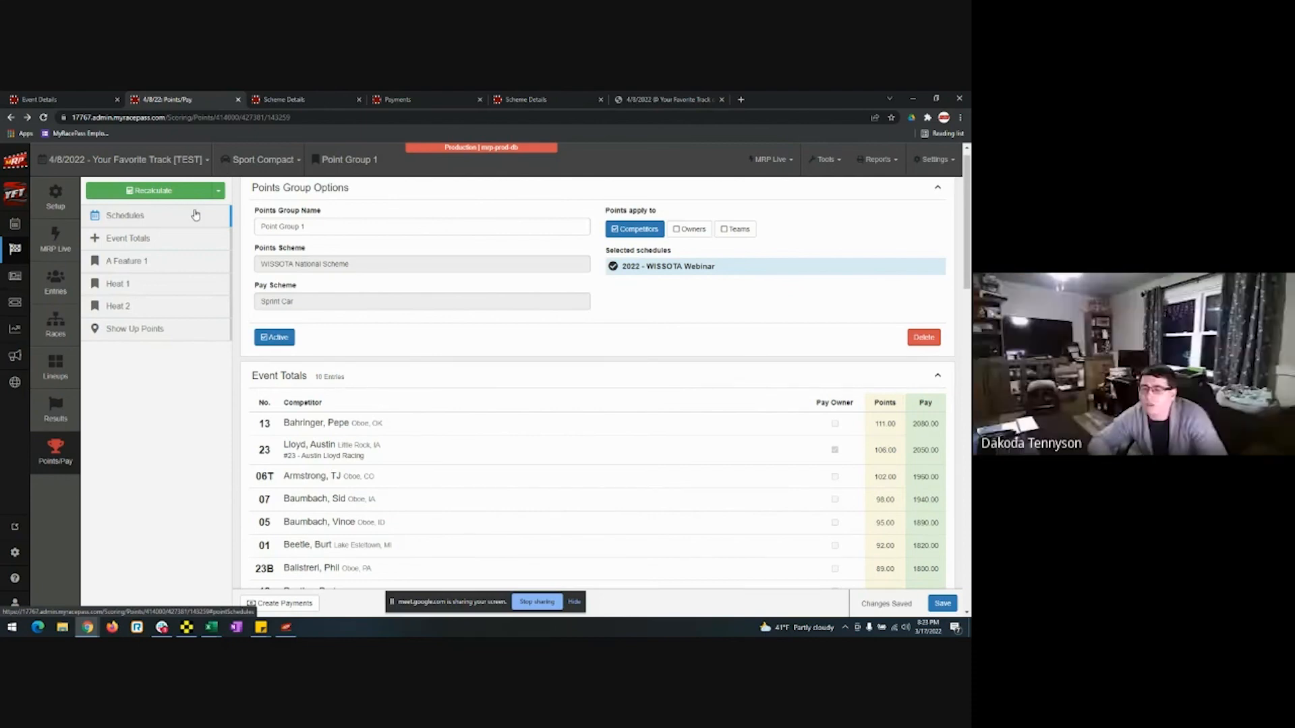
Recalculate with all competitors eligible, leaving car 13 first on 111 and car 23 second on 106.
{"action": "left_click", "coordinate": [172, 194]}
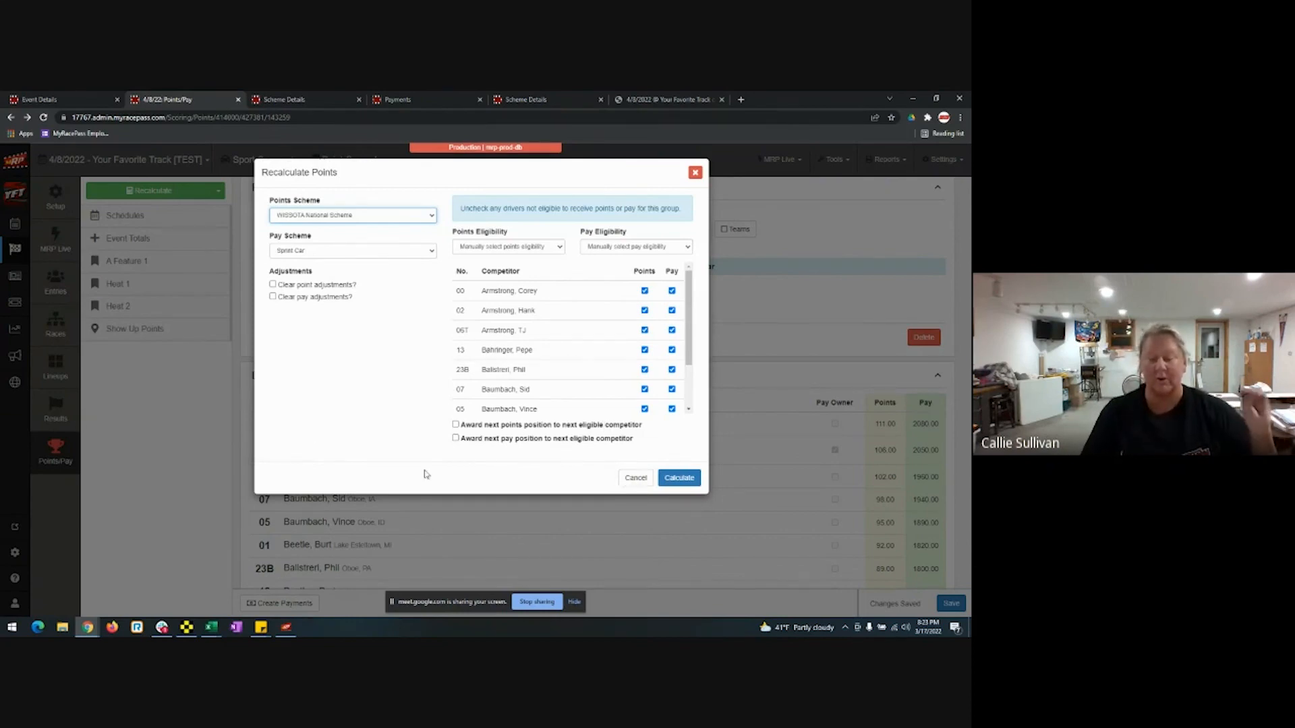
{"action": "left_click", "coordinate": [678, 477]}
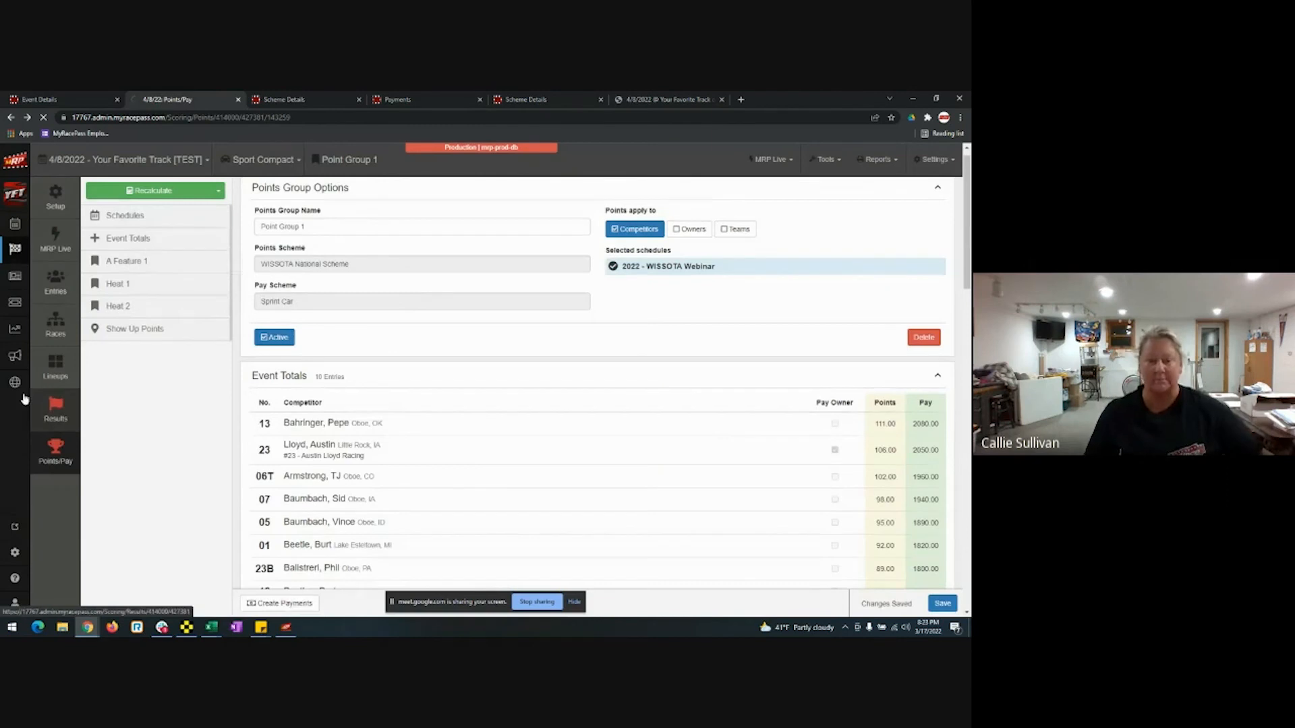
Mark a Heat 1 driver DQ, save Heat 1 as completed, and return to the B Feature scheme.
{"action": "left_click", "coordinate": [46, 412]}
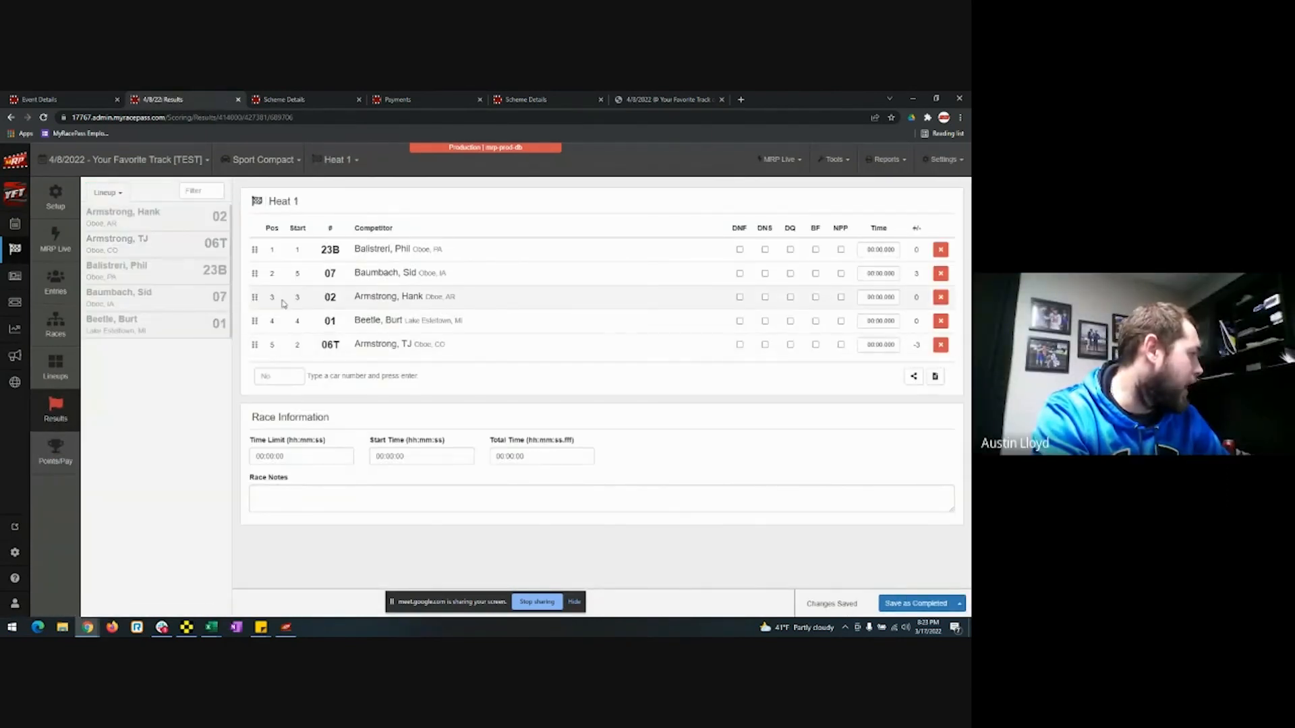
{"action": "left_click", "coordinate": [789, 296]}
{"action": "left_click", "coordinate": [915, 603]}
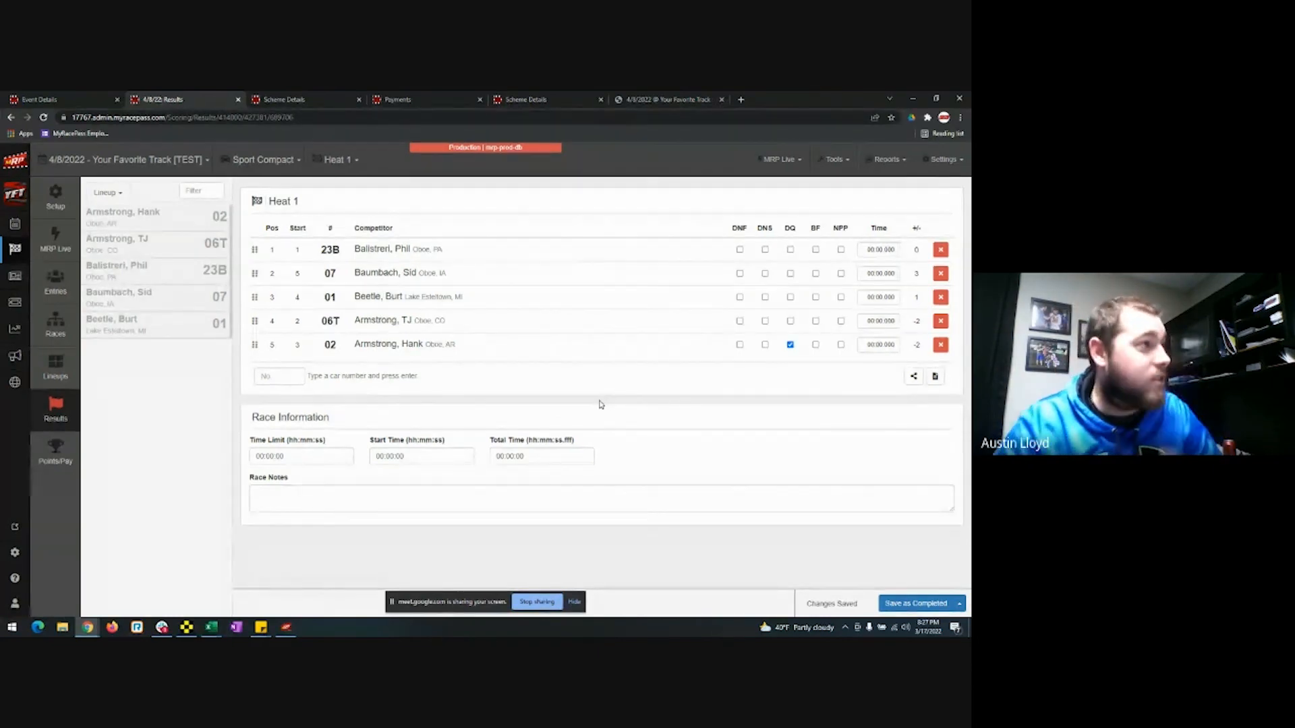
{"action": "left_click", "coordinate": [305, 98]}
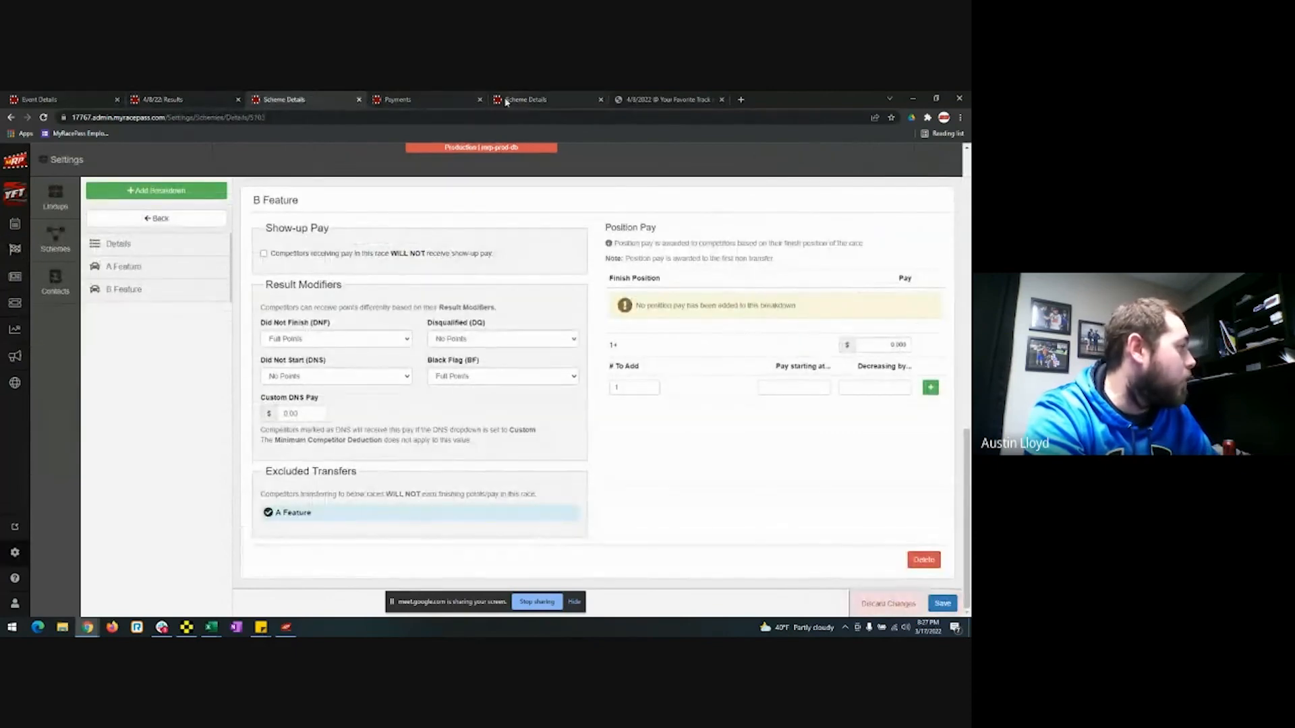